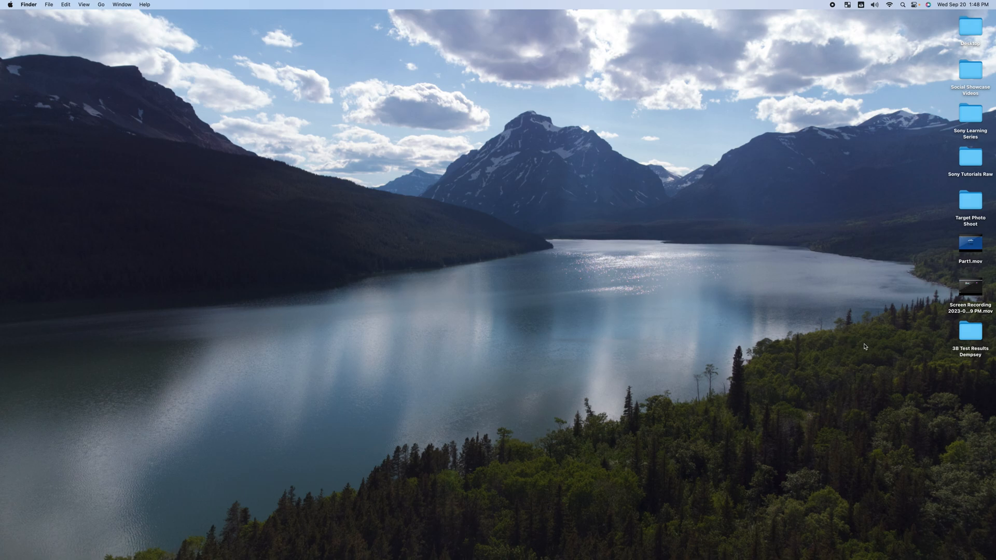
# Batch-rename all twelve MTS clips in the 3B Test Results desktop folder using Name and Index with the custom format TC_.
pyautogui.doubleClick(954, 345)
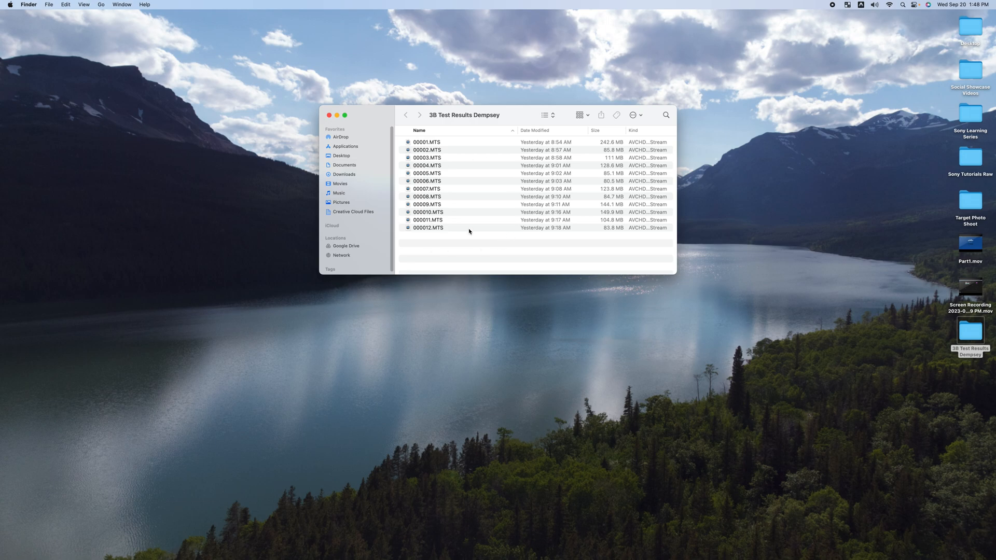
pyautogui.click(425, 142)
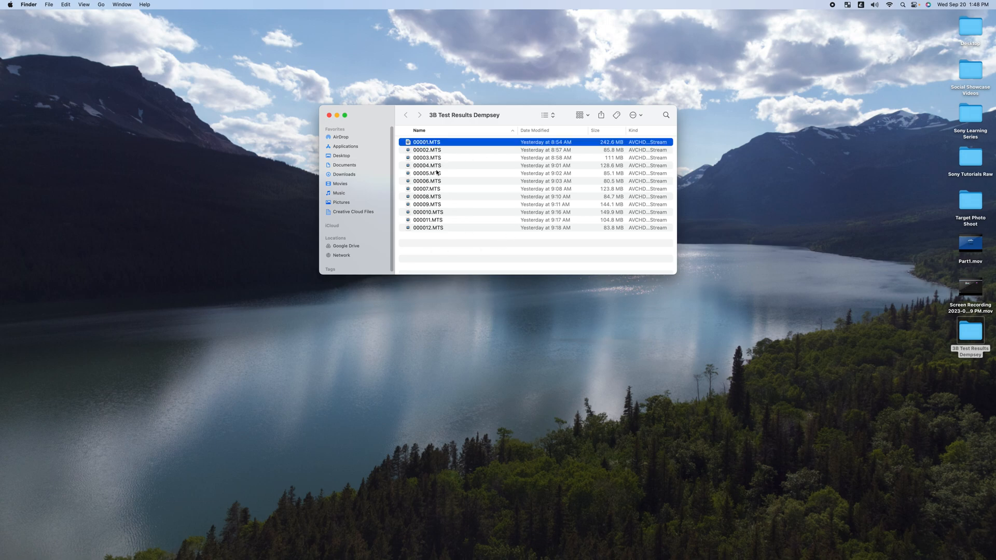
pyautogui.keyDown('shift'); pyautogui.click(422, 230); pyautogui.keyUp('shift')
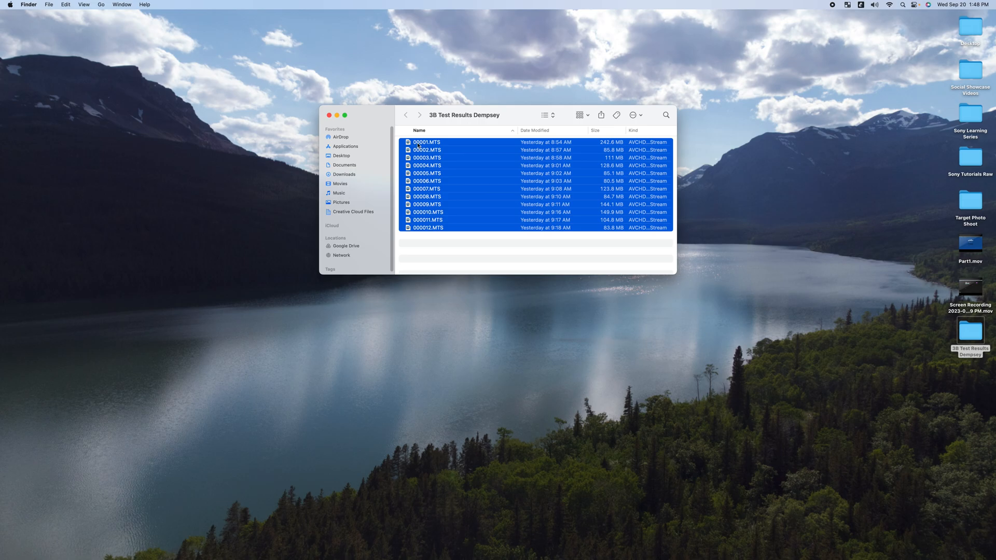
pyautogui.rightClick(418, 143)
pyautogui.click(453, 199)
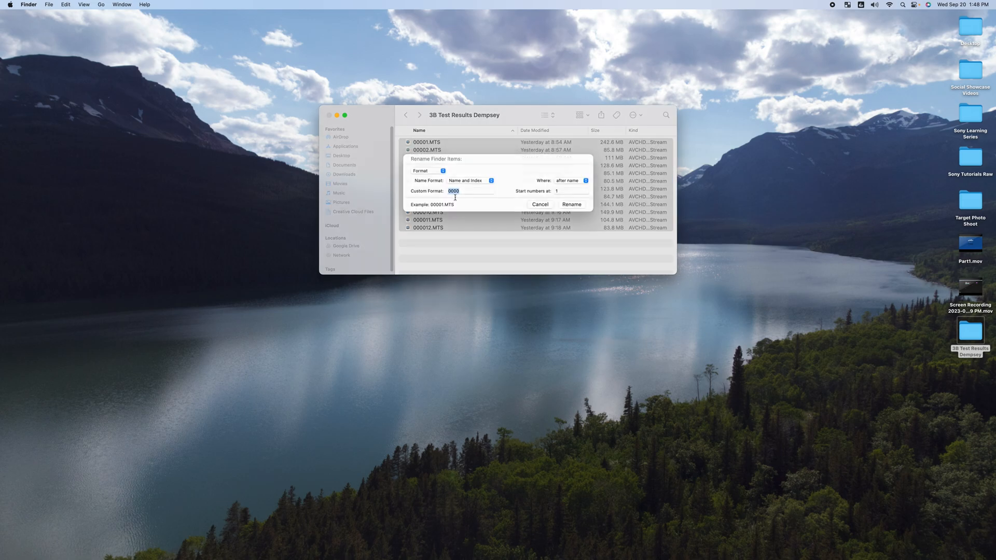
pyautogui.click(425, 178)
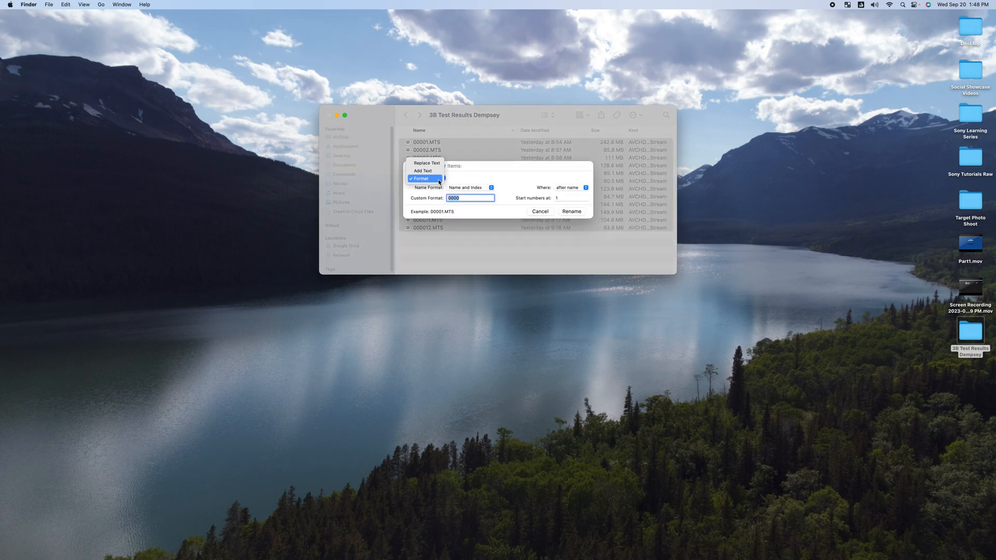
pyautogui.click(431, 180)
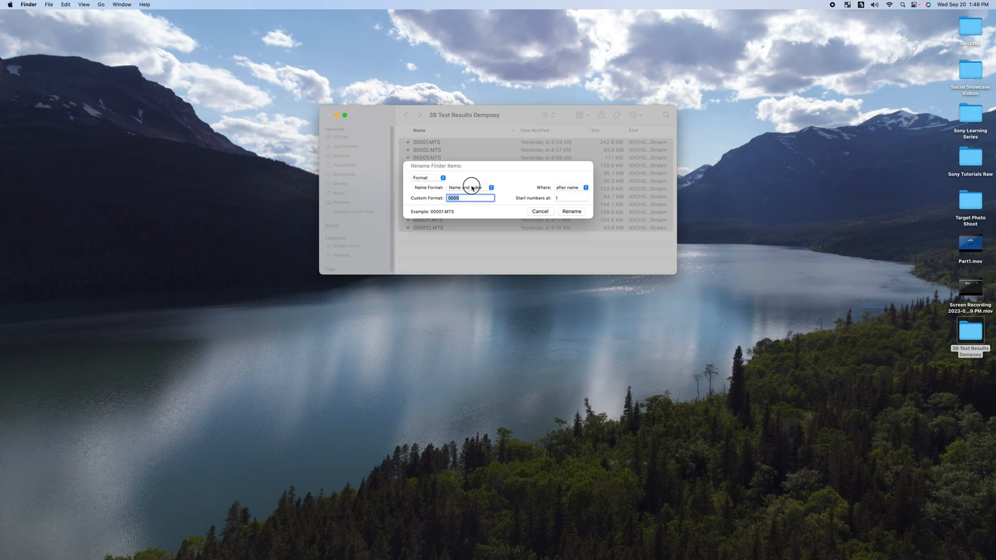
pyautogui.click(454, 188)
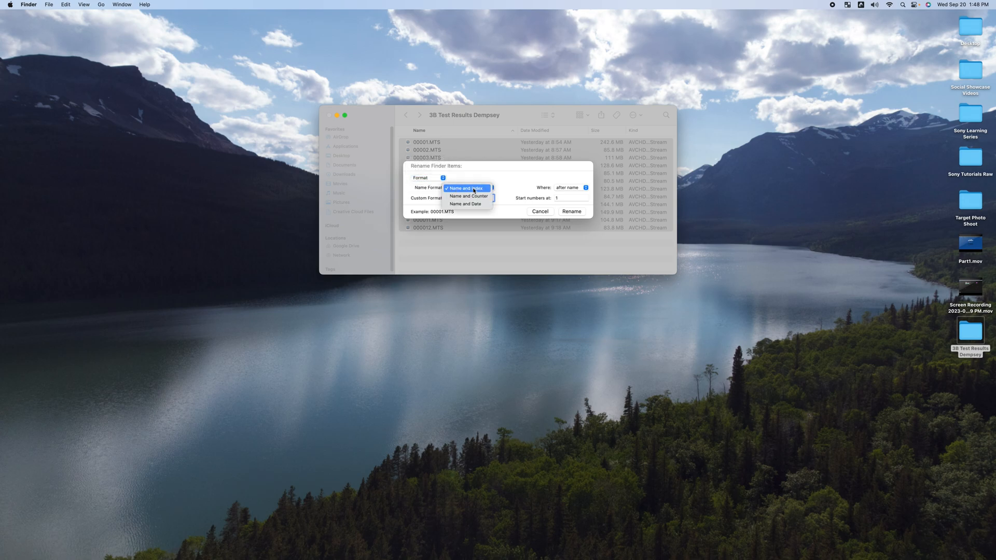
pyautogui.click(473, 188)
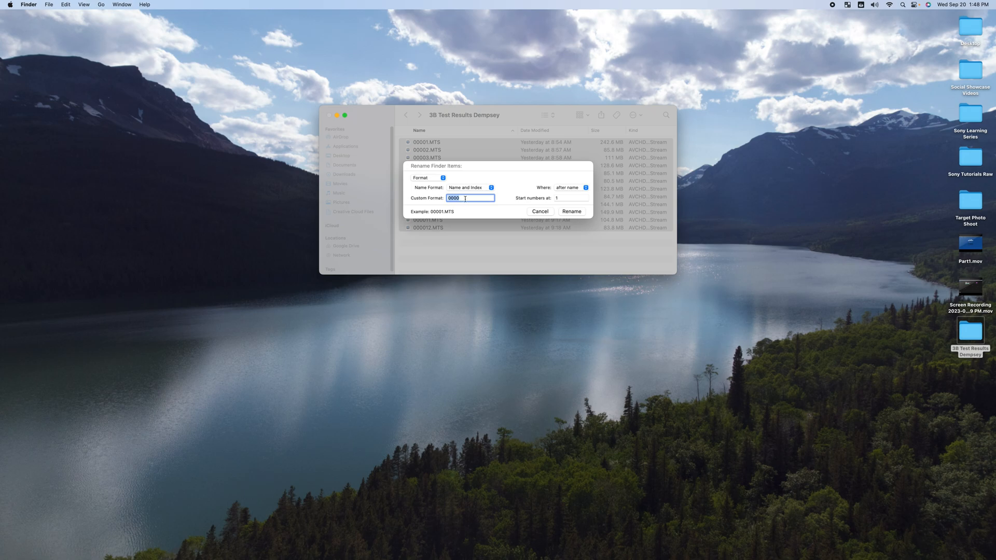
pyautogui.write('TC_')
pyautogui.click(570, 214)
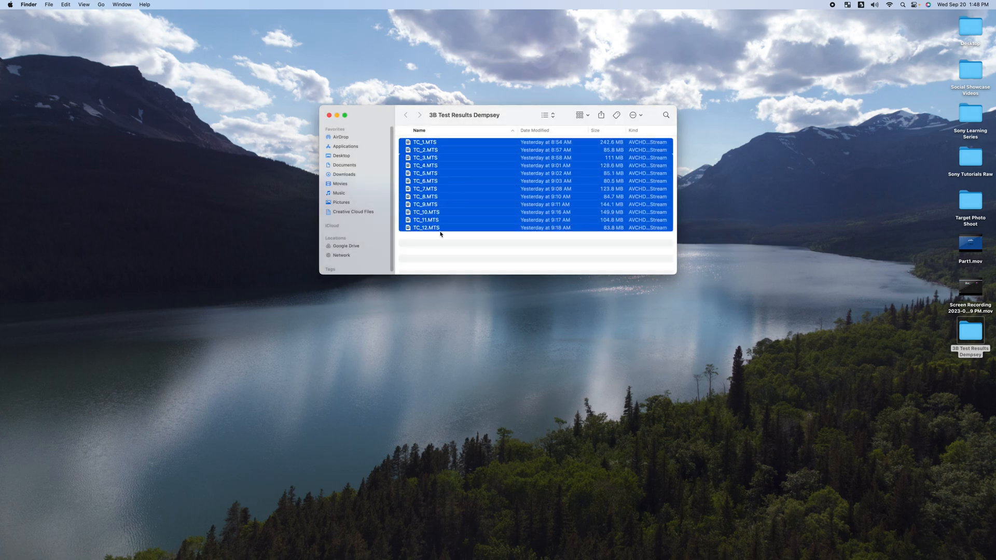
# Preview the TC_1.MTS and TC_9.MTS clips from the folder.
pyautogui.click(439, 241)
pyautogui.click(425, 145)
pyautogui.press('space')
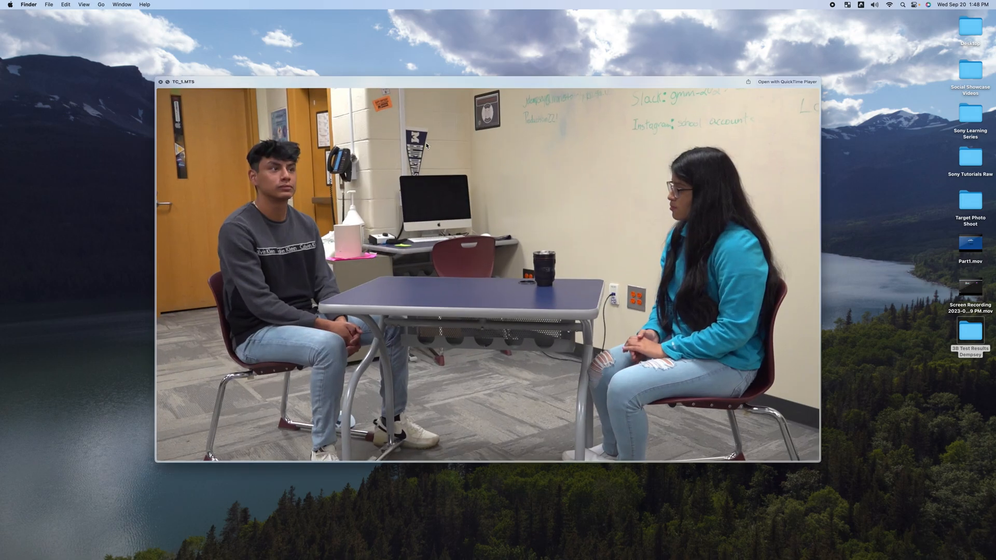
pyautogui.press('space')
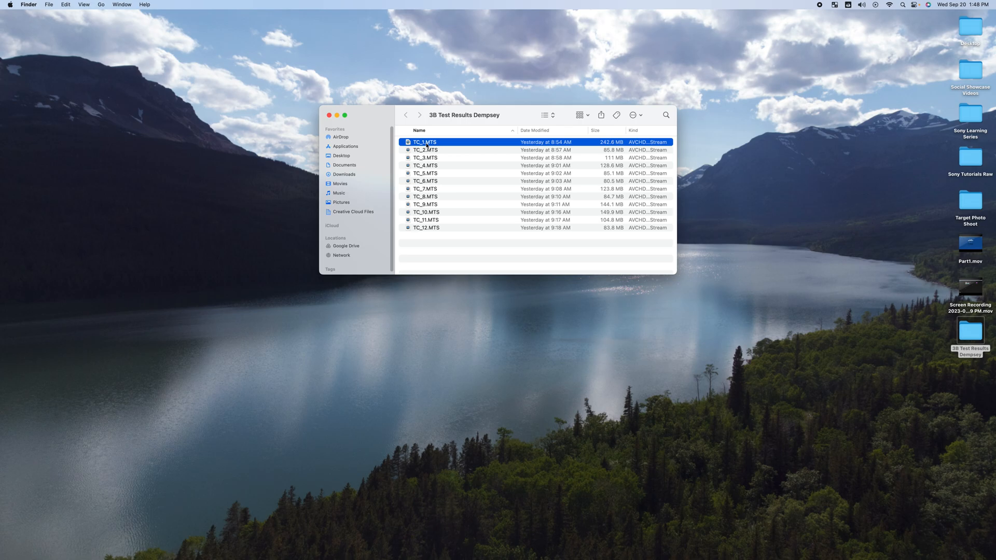
pyautogui.press('space')
pyautogui.press('space')
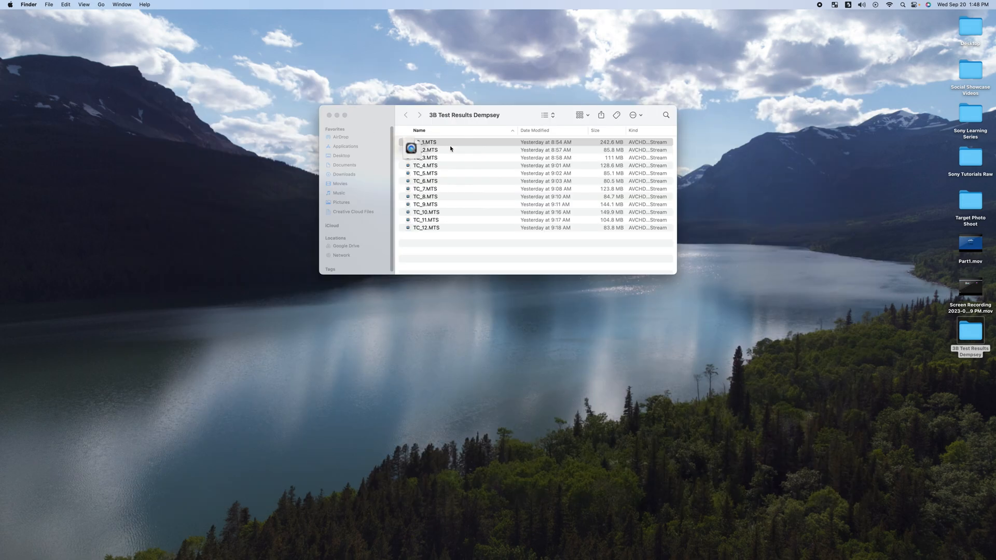
pyautogui.click(448, 203)
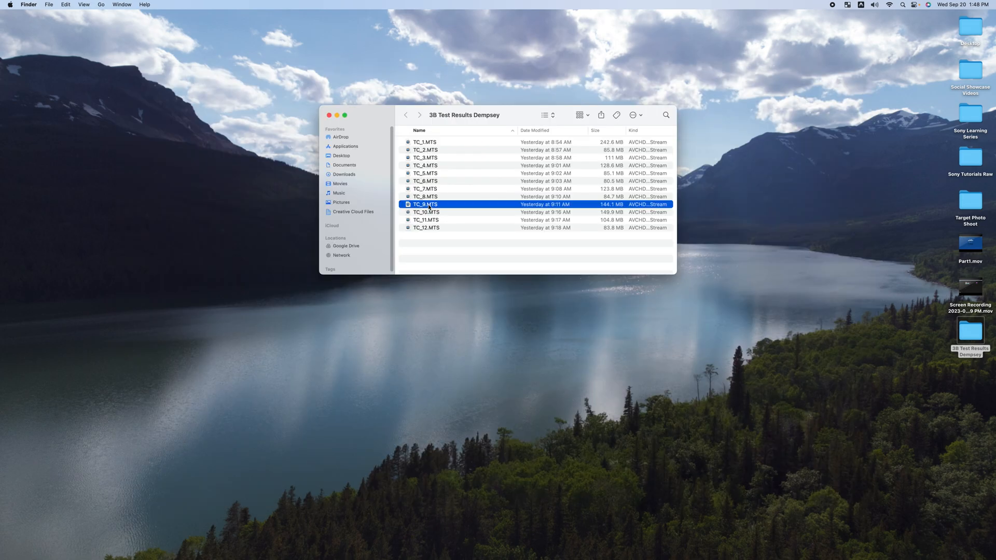
pyautogui.press('space')
pyautogui.press('space')
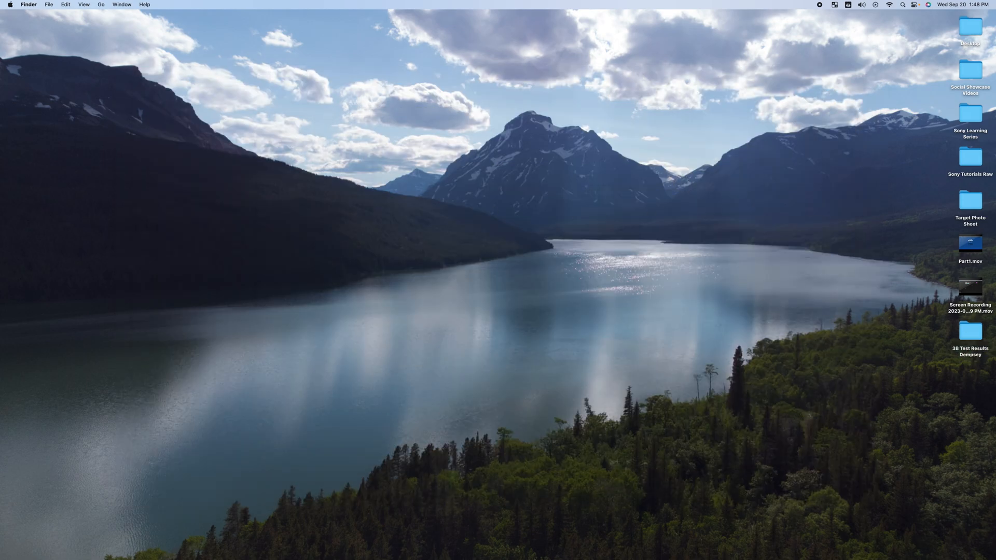
# Switch to Premiere Pro and open the recent project Dialog Scene v1.
pyautogui.moveTo(599, 558)
pyautogui.moveTo(405, 558)
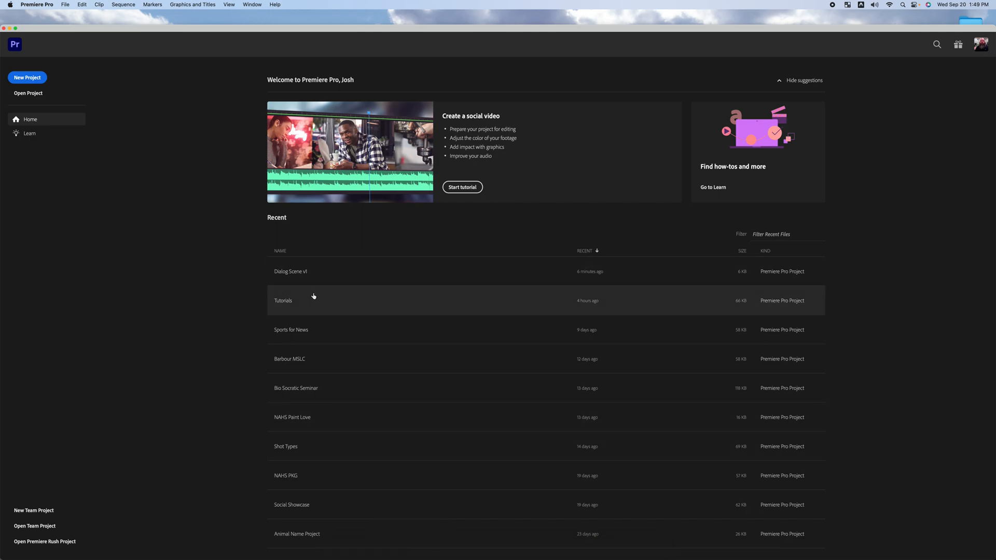
pyautogui.click(291, 272)
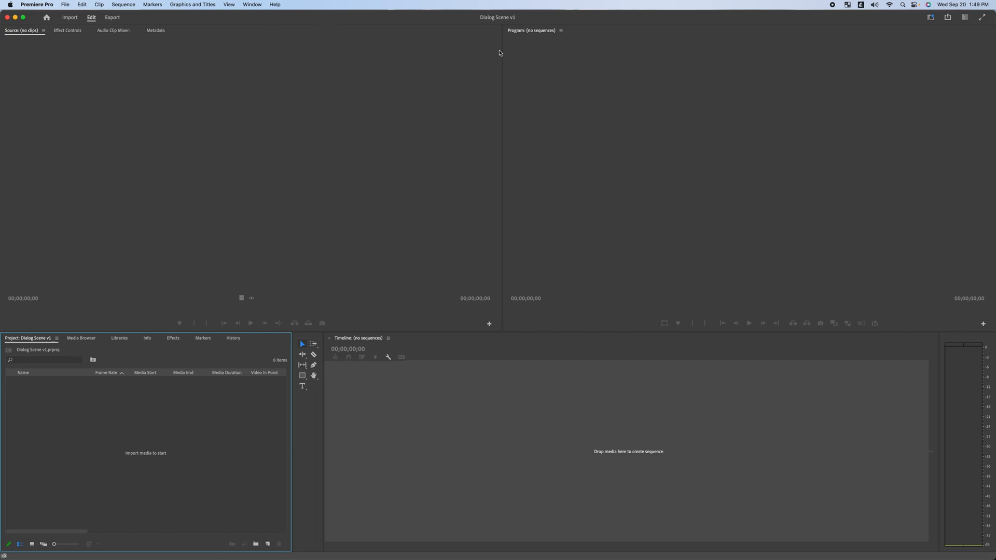
# Dock Metadata with the Program monitor, Effect Controls with the Timeline, and the audio meters above the Project panel.
pyautogui.click(151, 33)
pyautogui.moveTo(152, 32); pyautogui.dragTo(584, 206)
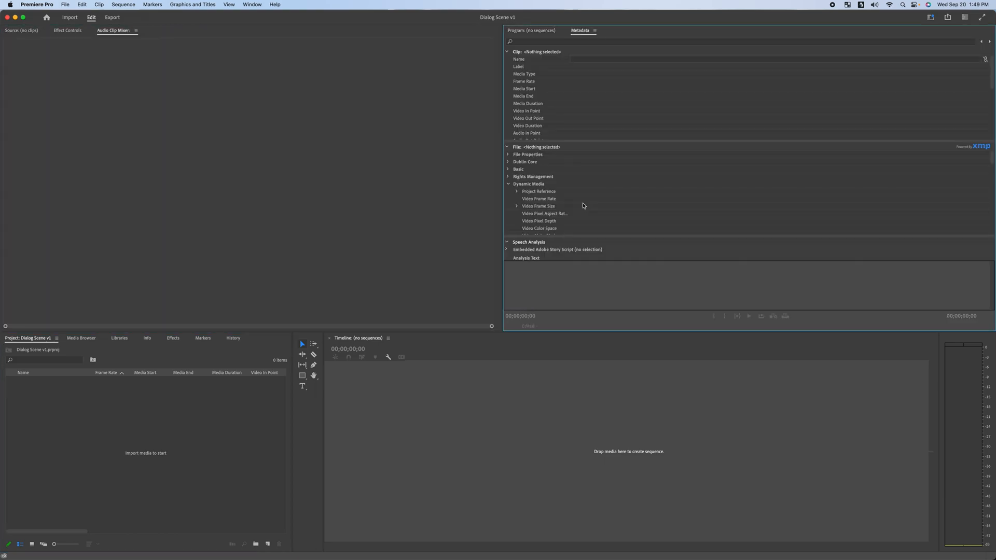
pyautogui.moveTo(68, 31); pyautogui.dragTo(527, 467)
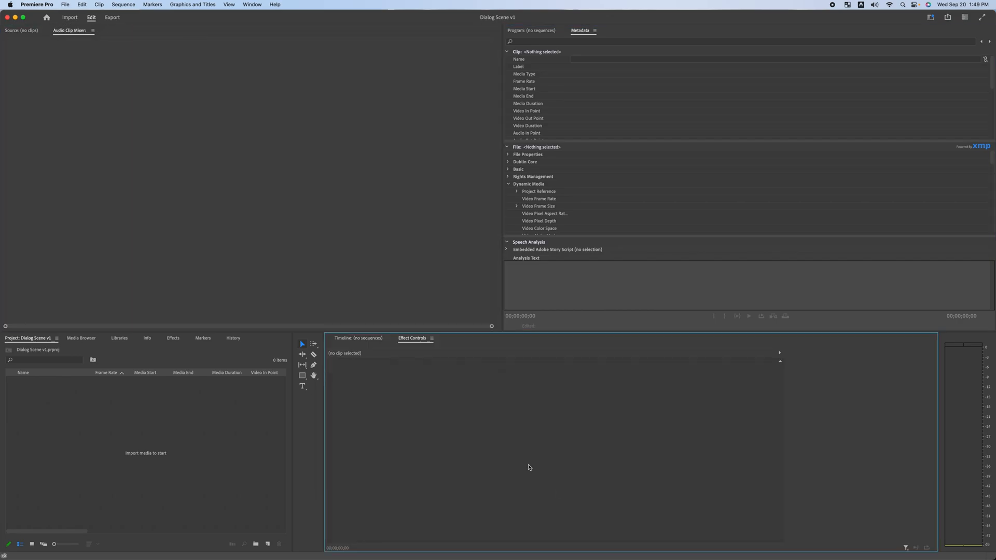
pyautogui.moveTo(973, 339); pyautogui.dragTo(231, 352)
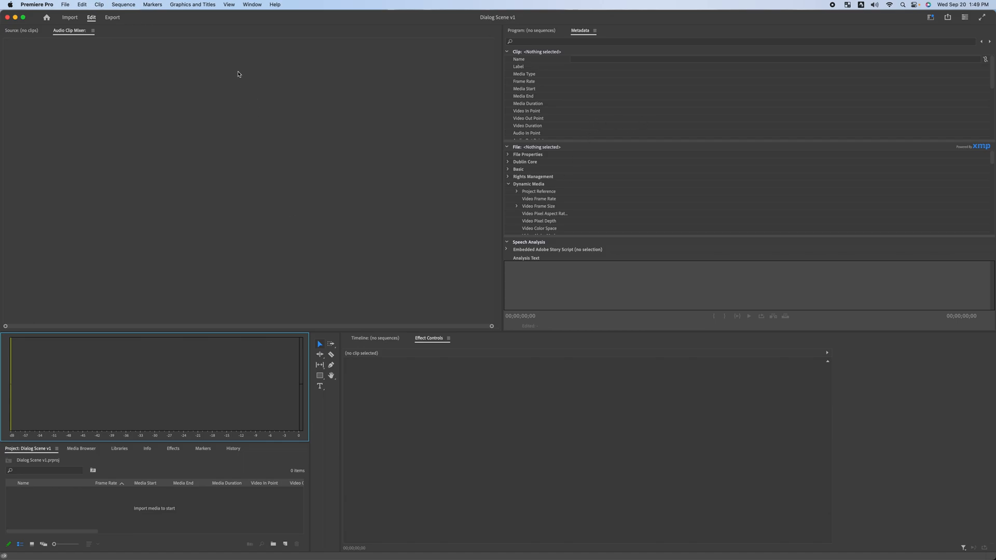
# Reset the Editing workspace to its saved layout.
pyautogui.click(252, 4)
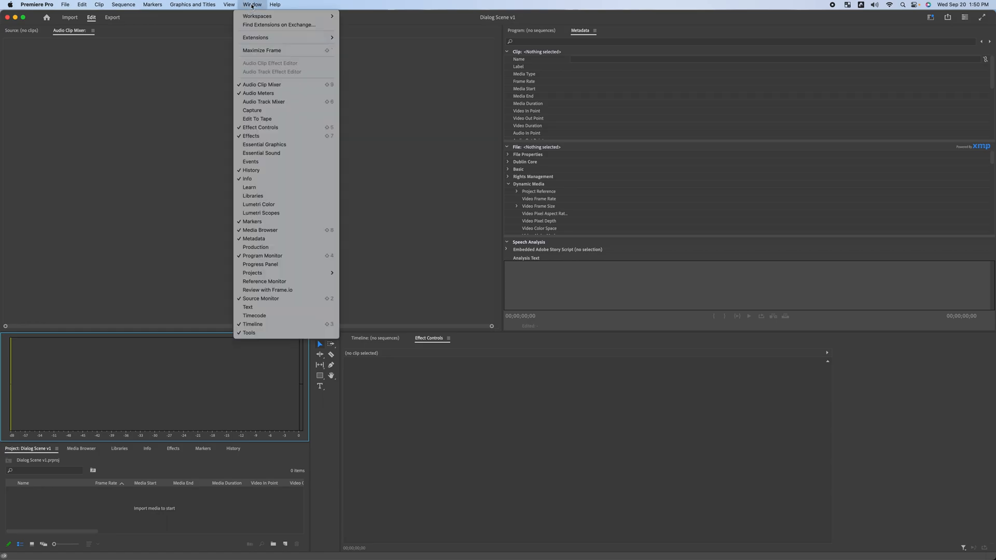
pyautogui.moveTo(277, 17)
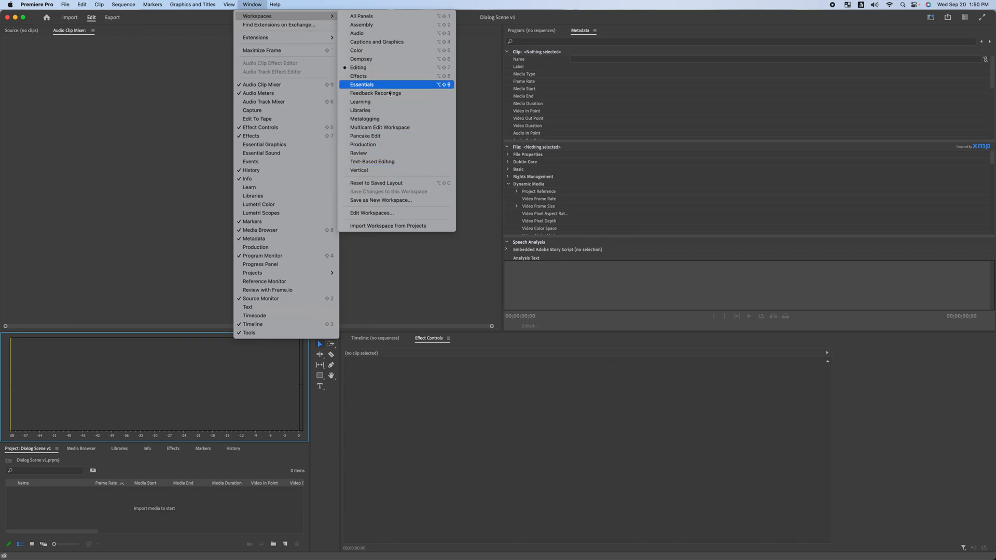
pyautogui.click(417, 184)
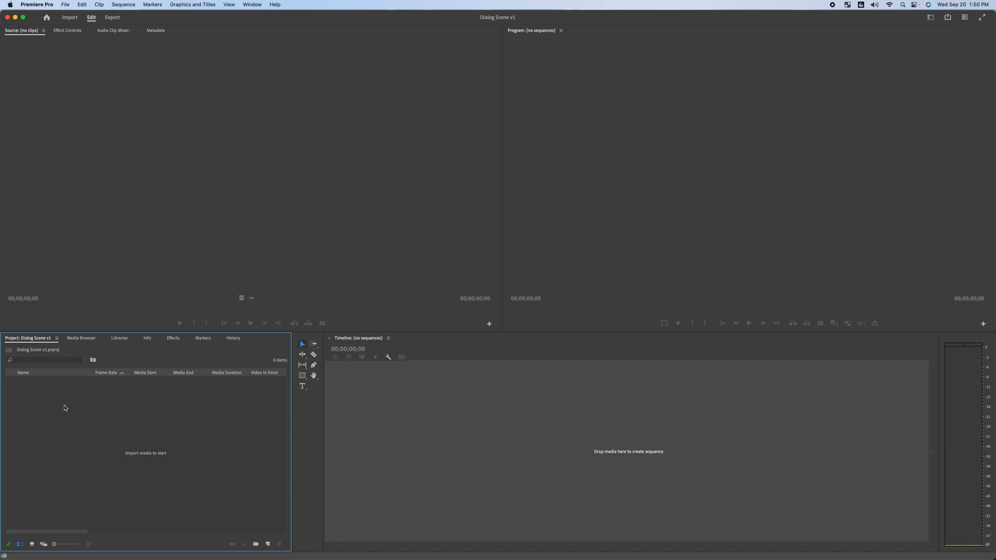
# Import the whole 3B Test Results folder from the Desktop into the project as a bin.
pyautogui.doubleClick(94, 435)
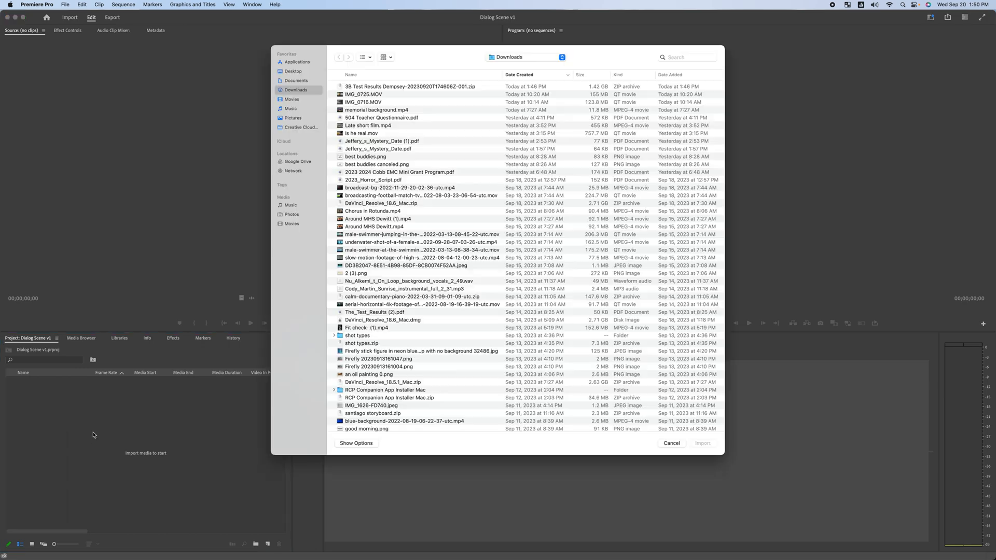
pyautogui.click(293, 71)
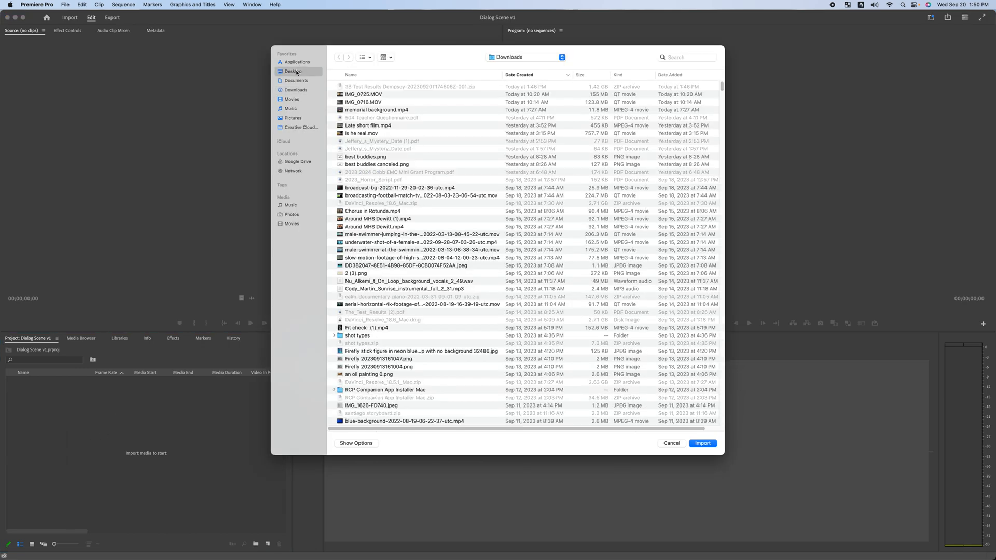
pyautogui.click(339, 87)
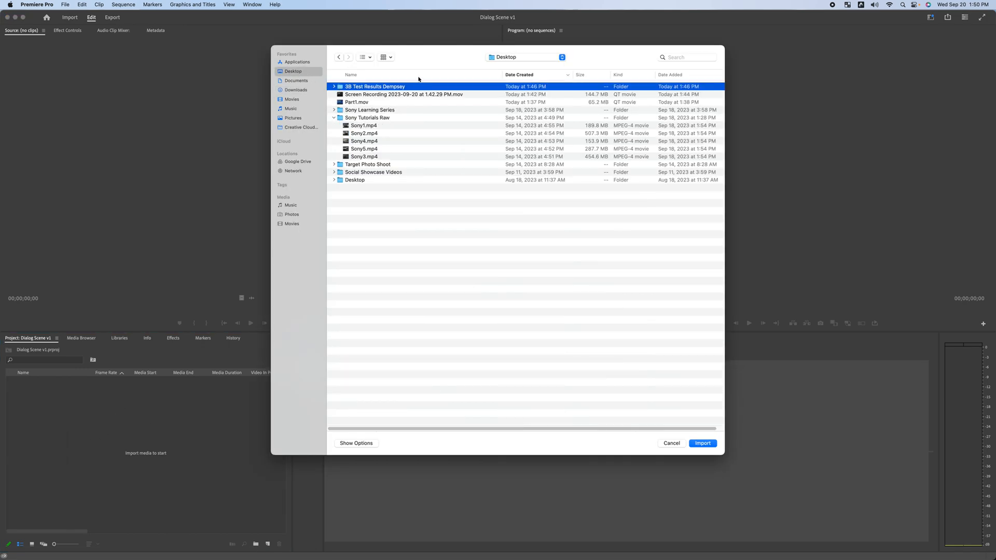
pyautogui.click(334, 86)
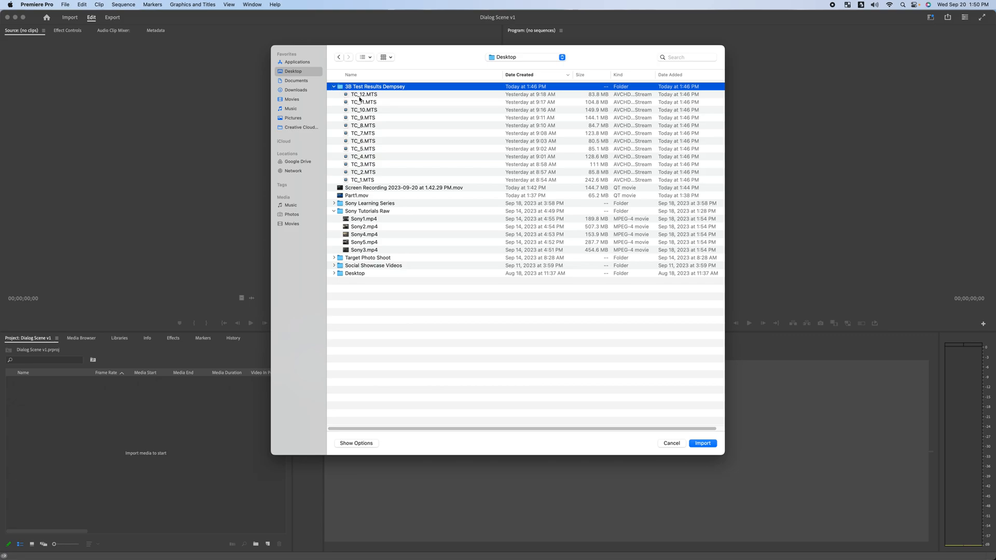
pyautogui.click(364, 110)
pyautogui.click(368, 150)
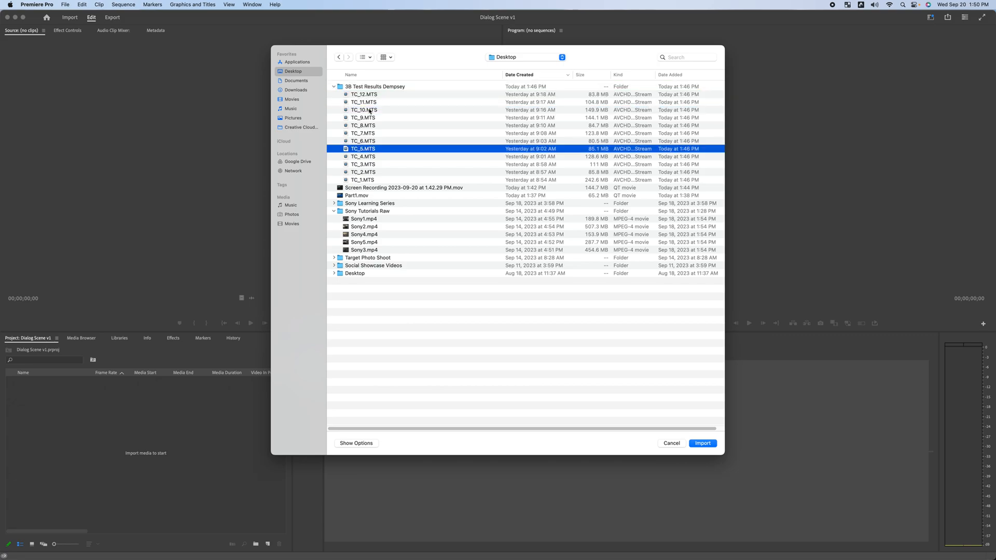
pyautogui.click(370, 96)
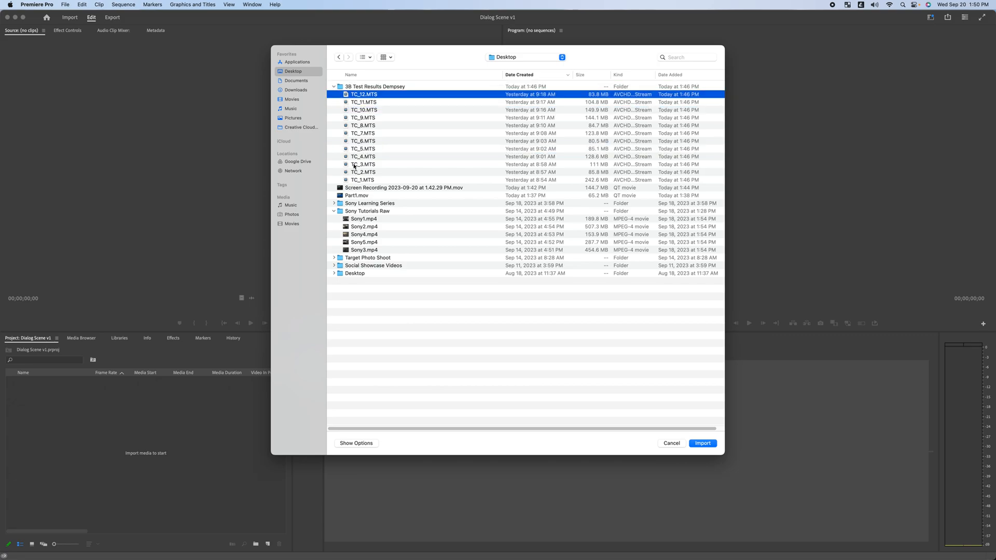
pyautogui.keyDown('shift'); pyautogui.click(360, 180); pyautogui.keyUp('shift')
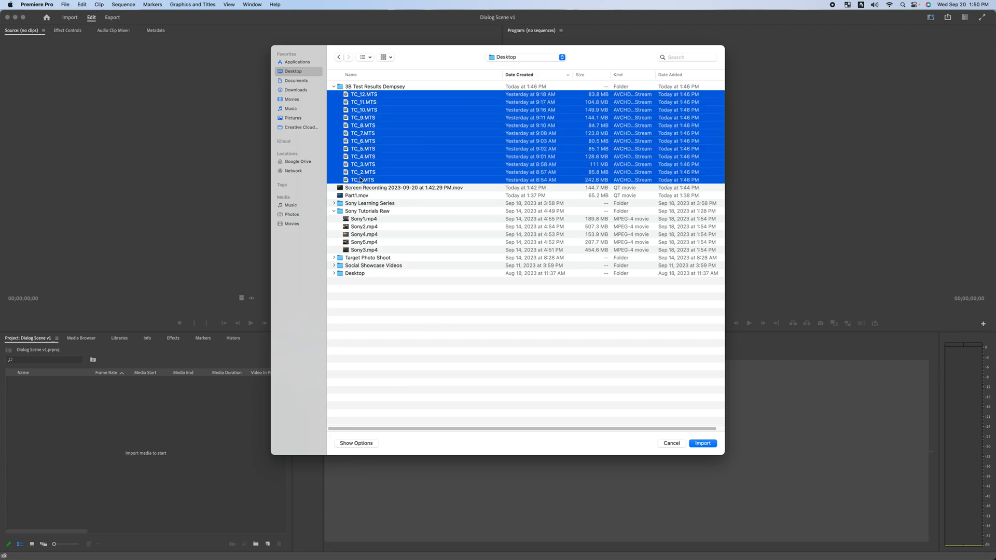
pyautogui.click(334, 88)
pyautogui.click(343, 87)
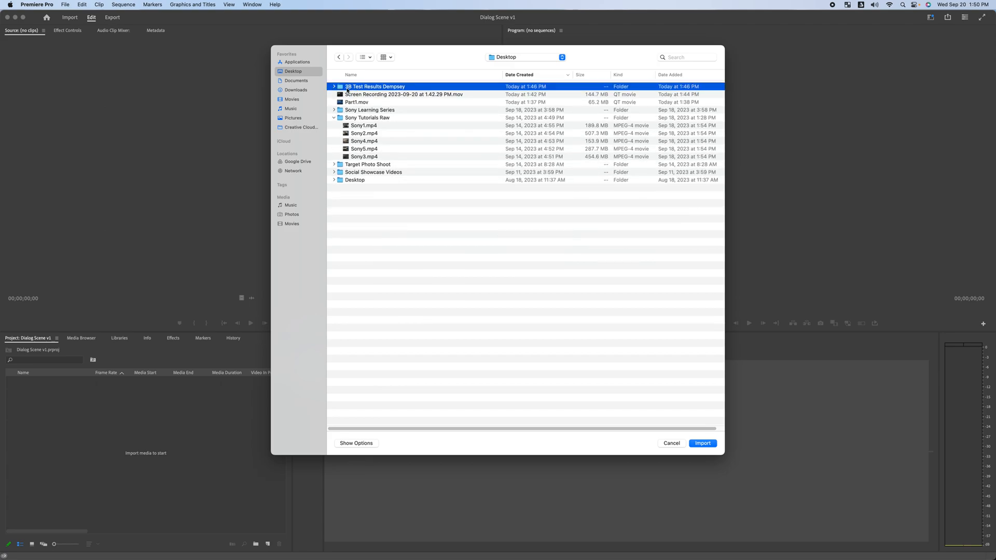
pyautogui.click(703, 444)
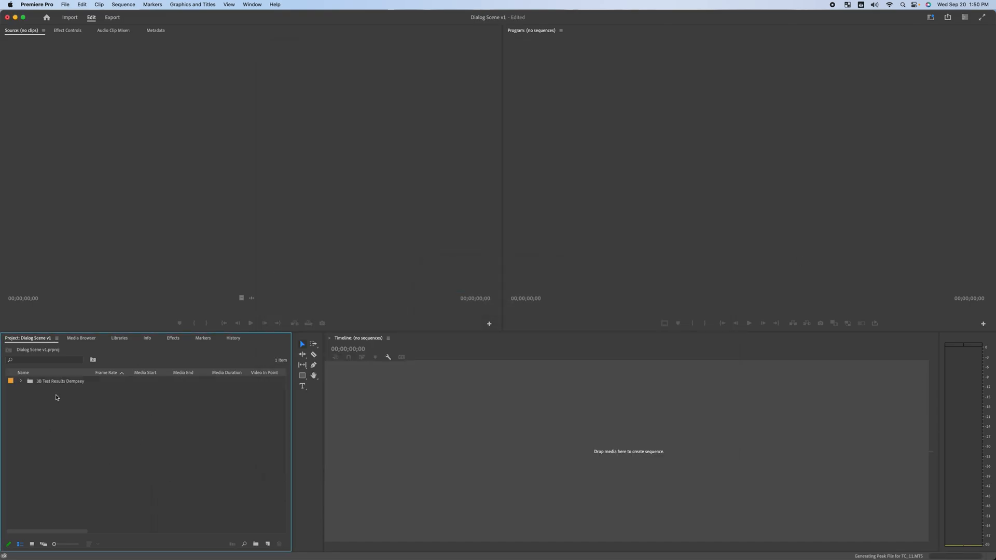
# Switch the project items to thumbnail icon view and open the imported 3B Test Results bin.
pyautogui.click(21, 381)
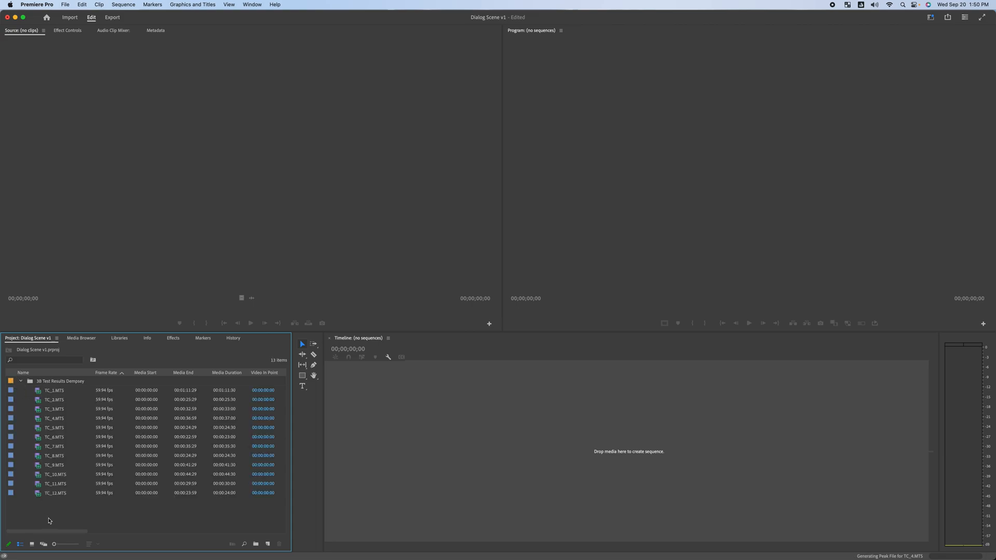
pyautogui.click(31, 544)
pyautogui.click(43, 390)
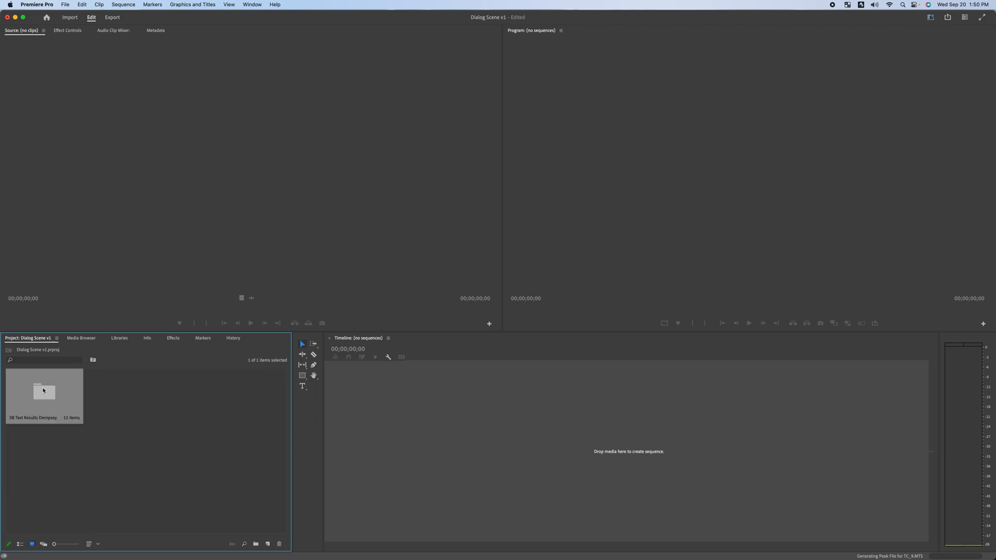
pyautogui.doubleClick(43, 389)
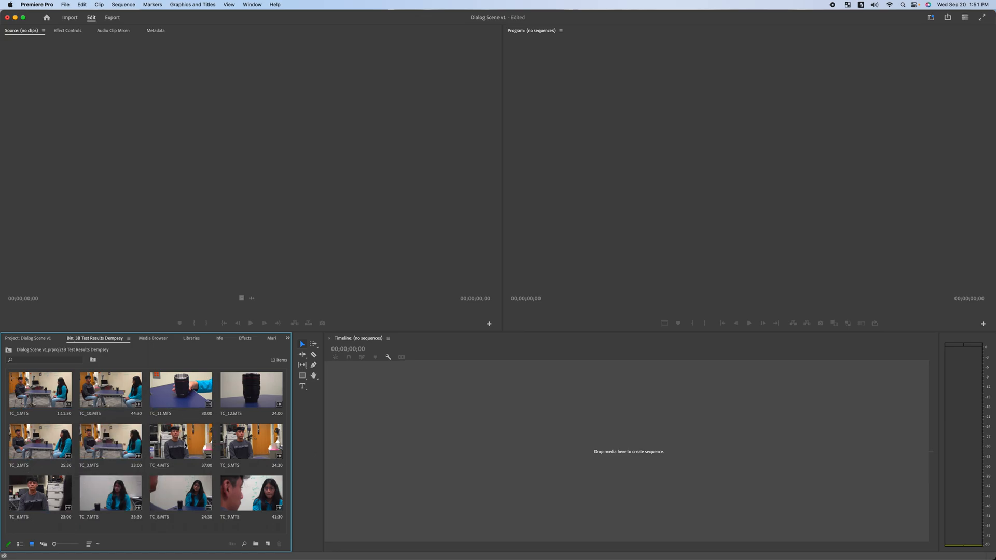
# Sort the clips in the 3B Test Results bin by name.
pyautogui.click(98, 544)
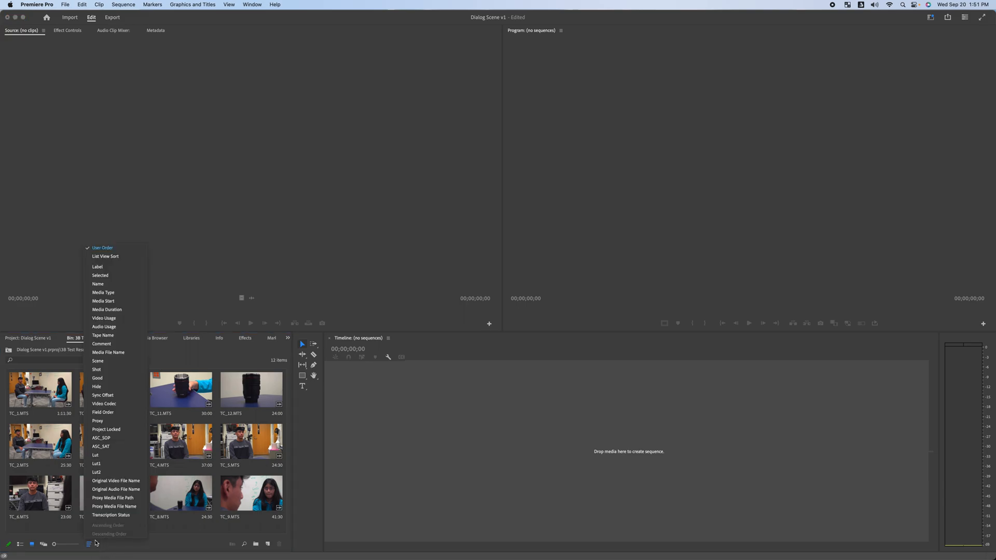
pyautogui.click(109, 288)
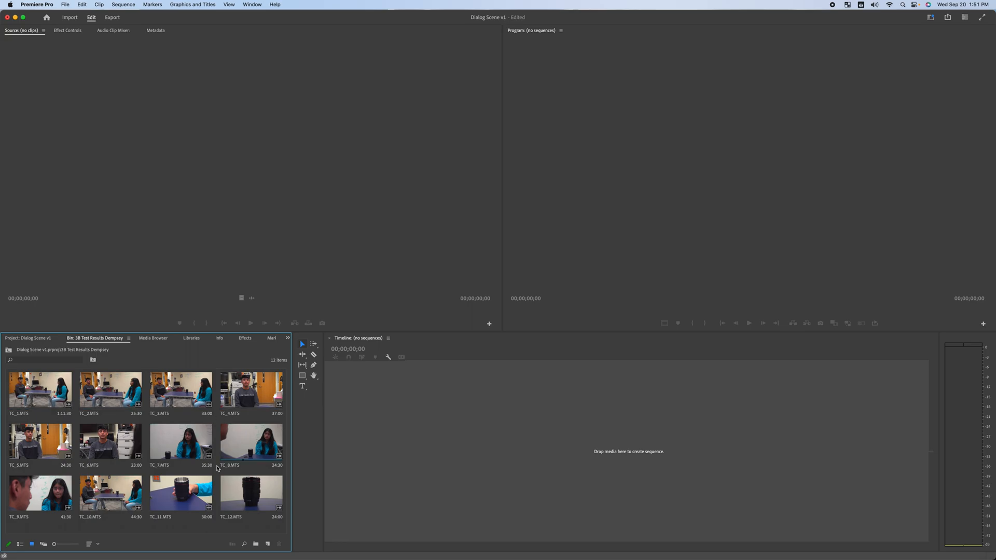
# Start a new sequence at the project's top level using the AVCHD 1080p30 preset.
pyautogui.click(12, 340)
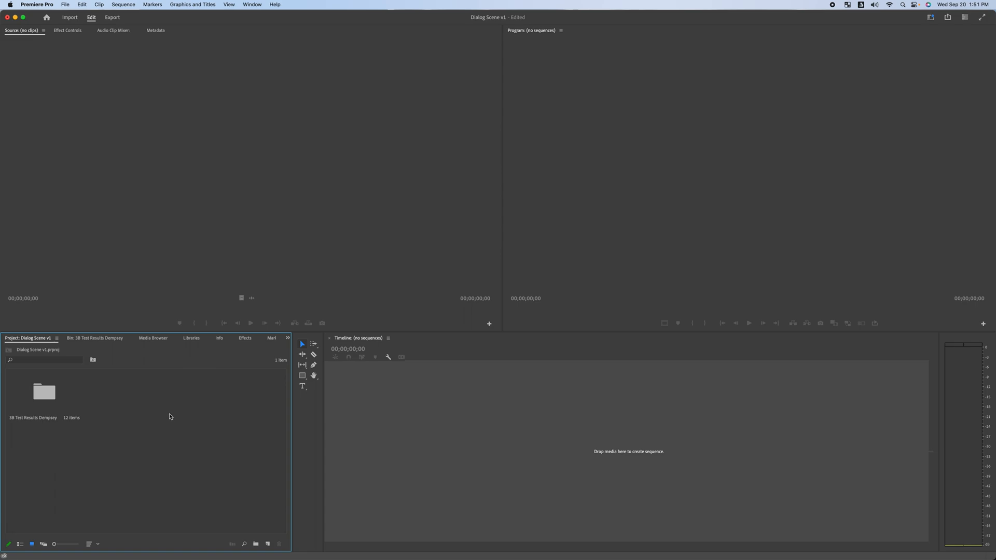
pyautogui.rightClick(145, 403)
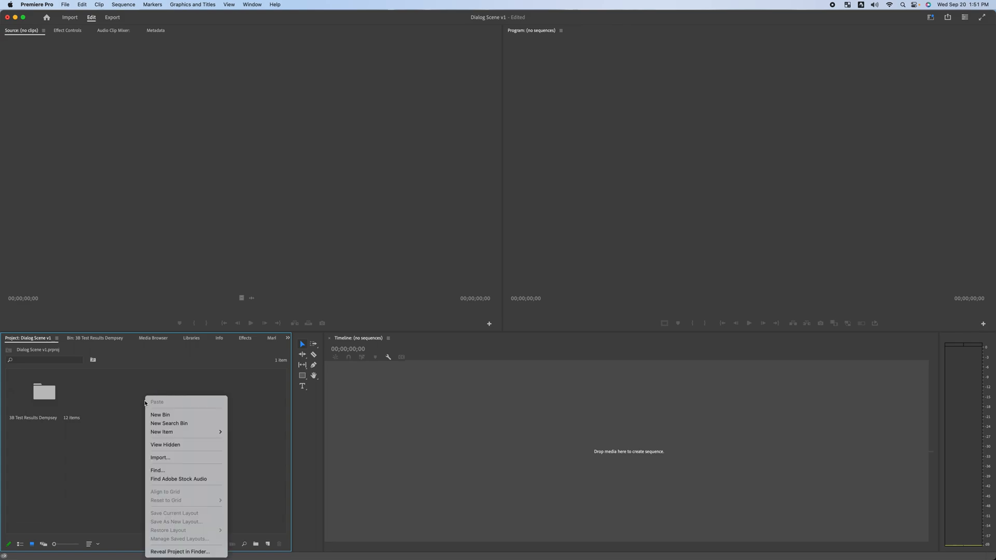
pyautogui.moveTo(207, 432)
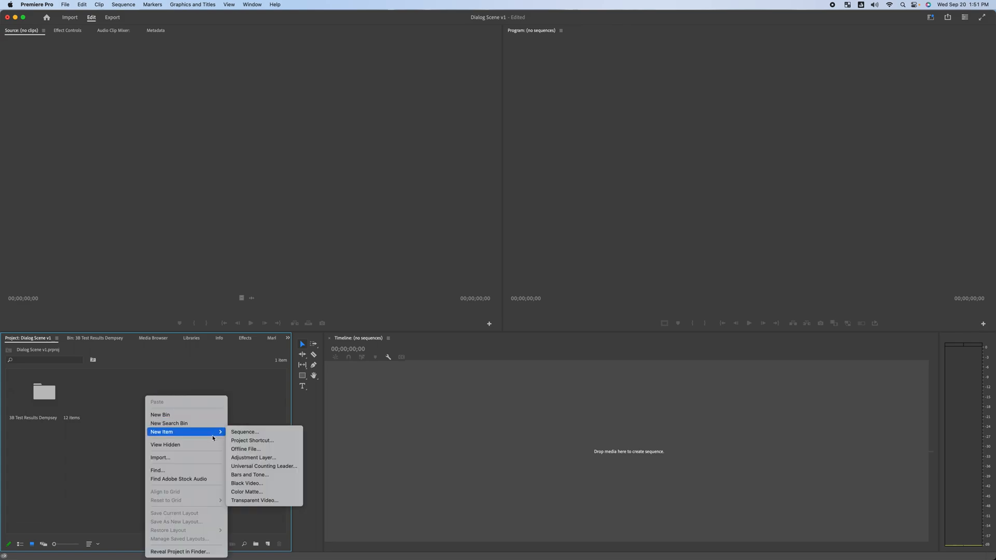
pyautogui.click(281, 434)
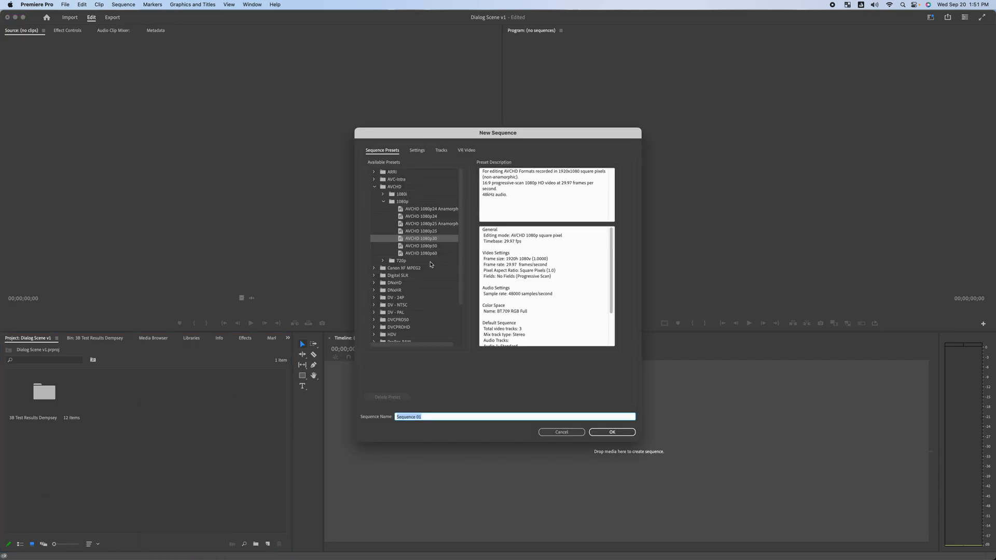
pyautogui.click(386, 188)
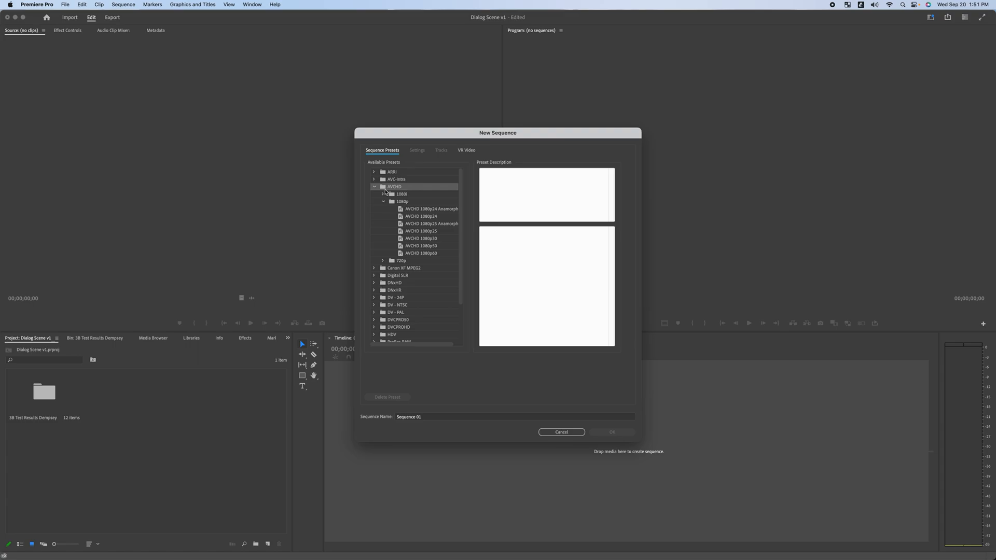
pyautogui.click(409, 204)
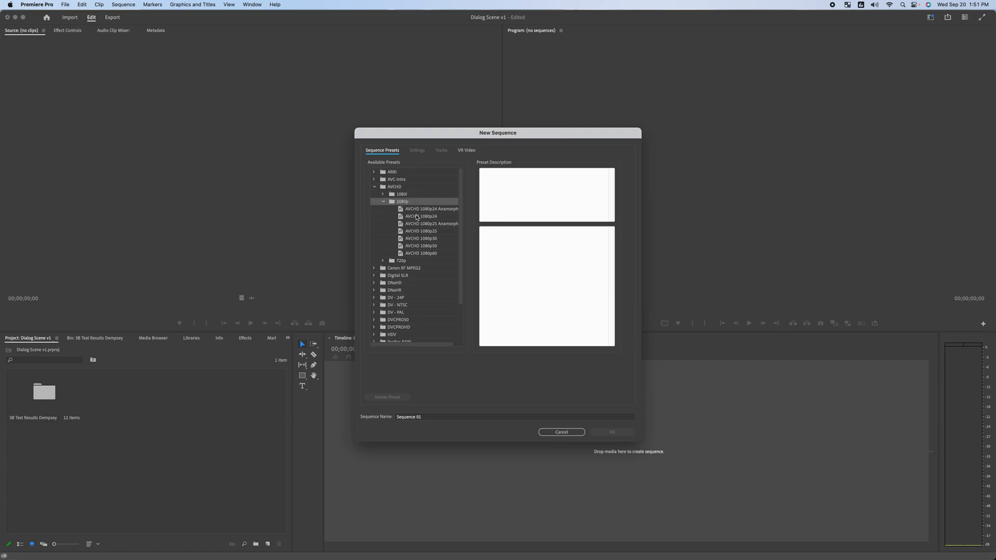
pyautogui.click(442, 239)
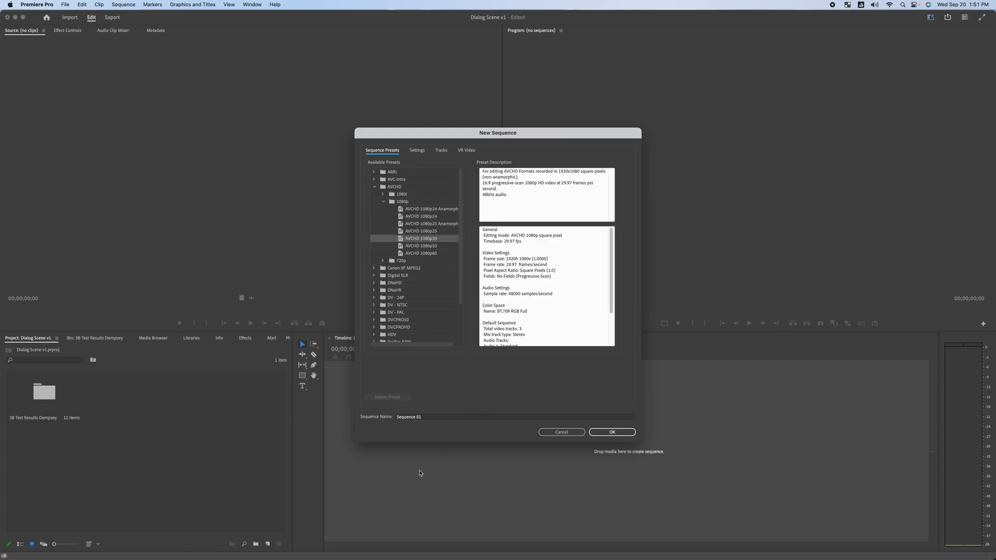
# Create the sequence with the name Dialog Scene v1 and return to the 3B Test Results bin.
pyautogui.click(423, 417)
pyautogui.moveTo(423, 417); pyautogui.dragTo(372, 421)
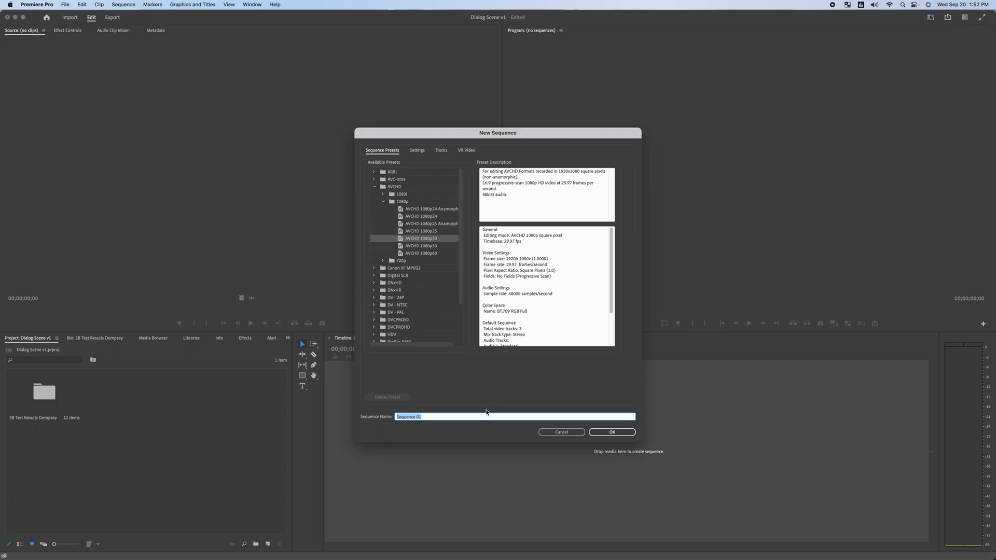
pyautogui.write('Dialog Scene')
pyautogui.click(615, 431)
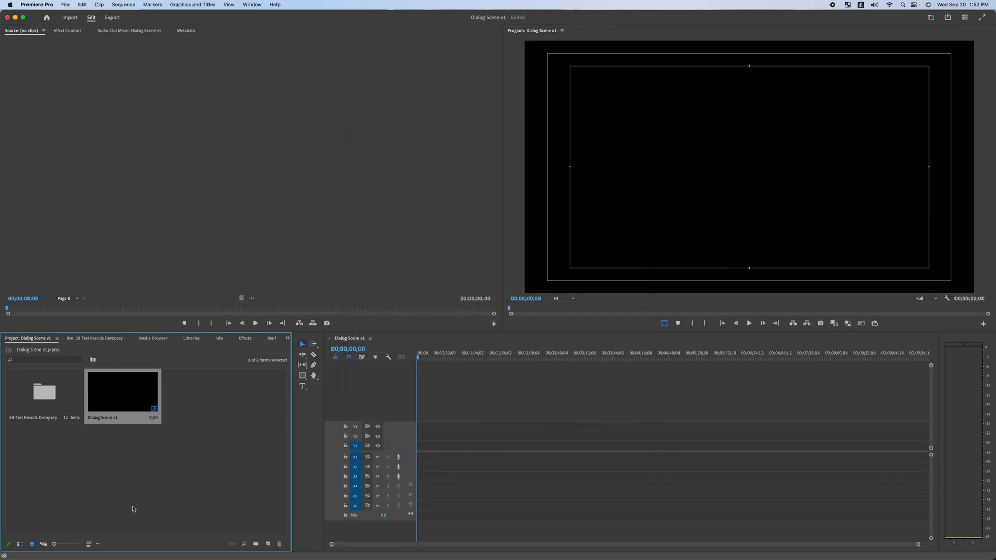
pyautogui.click(194, 489)
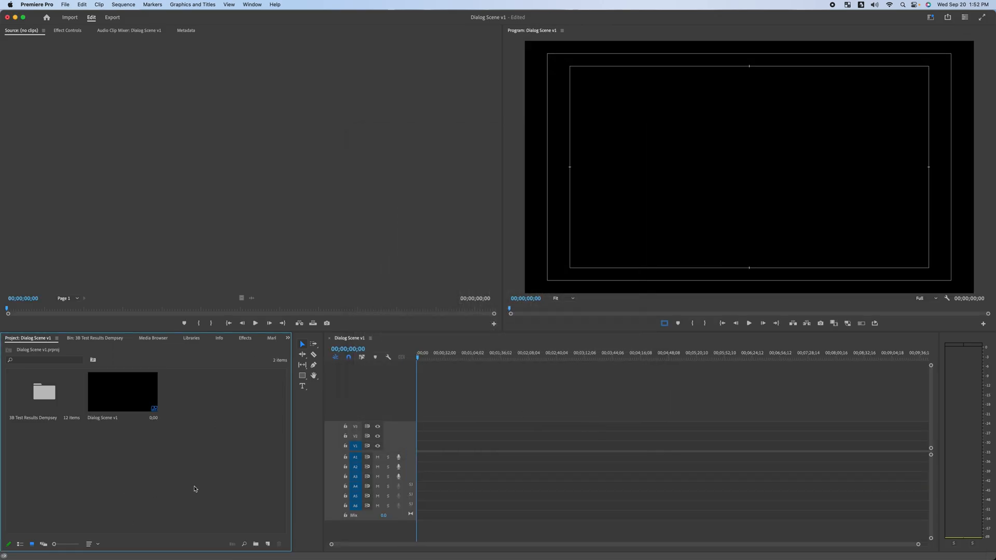
pyautogui.click(513, 486)
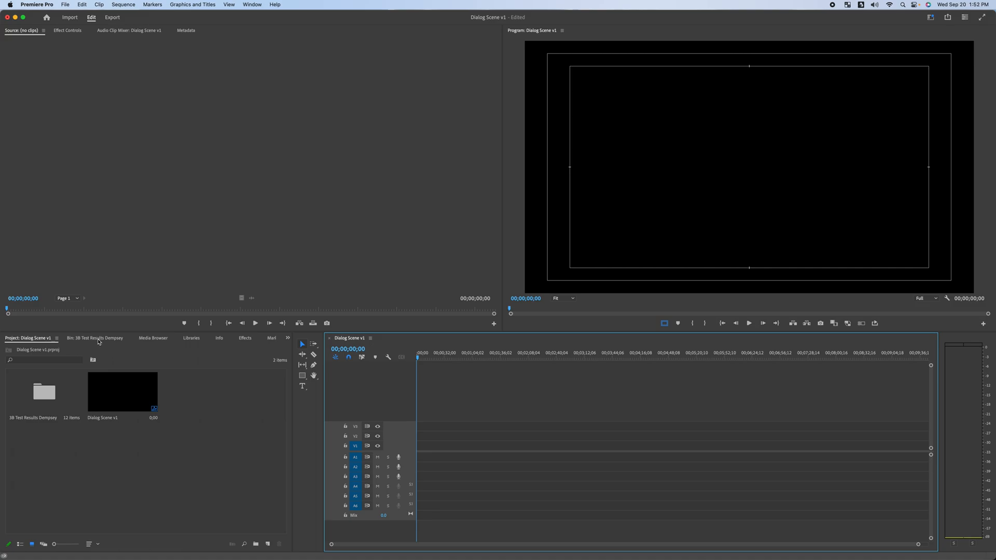
pyautogui.click(81, 339)
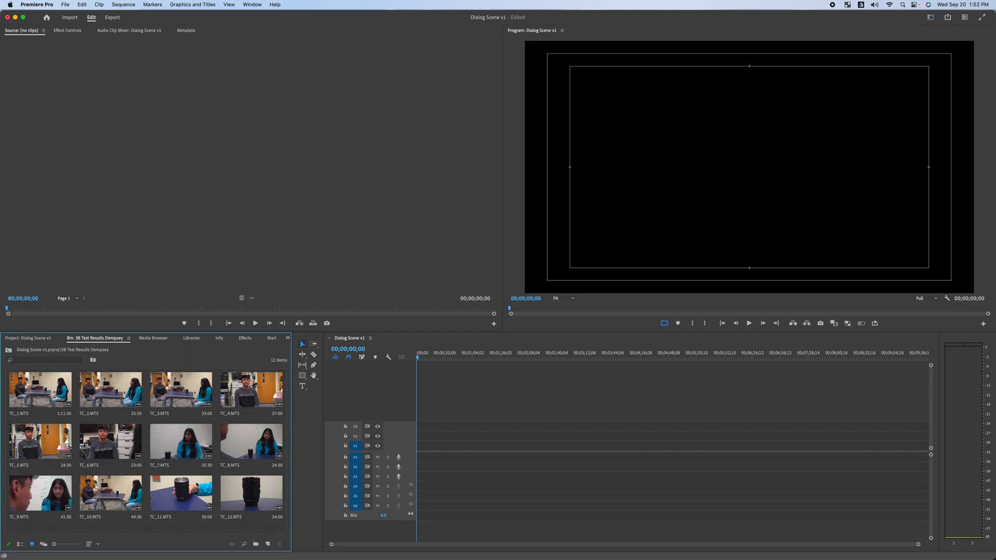
# Compare the bin's list and freeform views, returning to the thumbnail icon view.
pyautogui.click(20, 544)
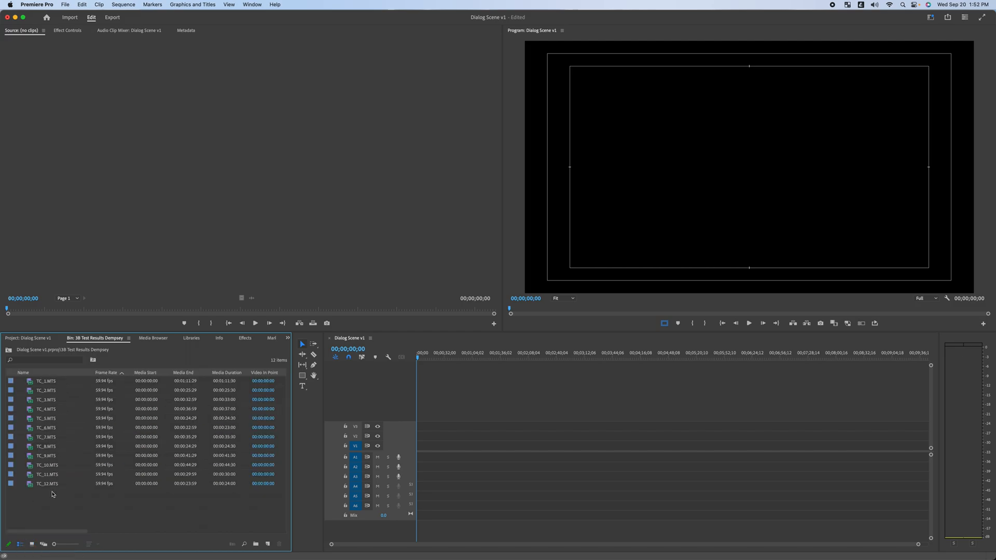
pyautogui.click(44, 543)
pyautogui.click(21, 544)
pyautogui.click(31, 544)
# Assign the Mango label colour to clips TC_1.MTS through TC_3.MTS.
pyautogui.click(38, 385)
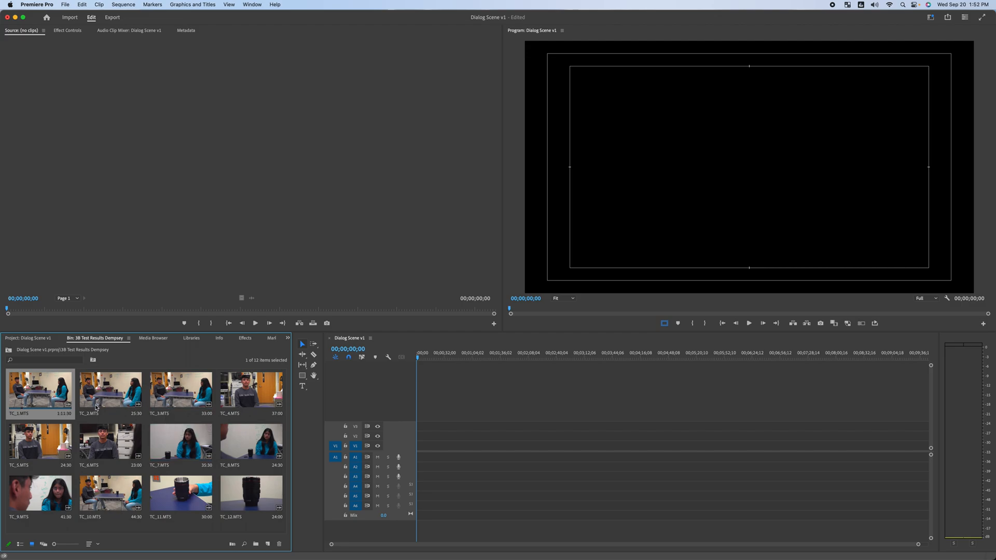
pyautogui.keyDown('shift'); pyautogui.click(165, 384); pyautogui.keyUp('shift')
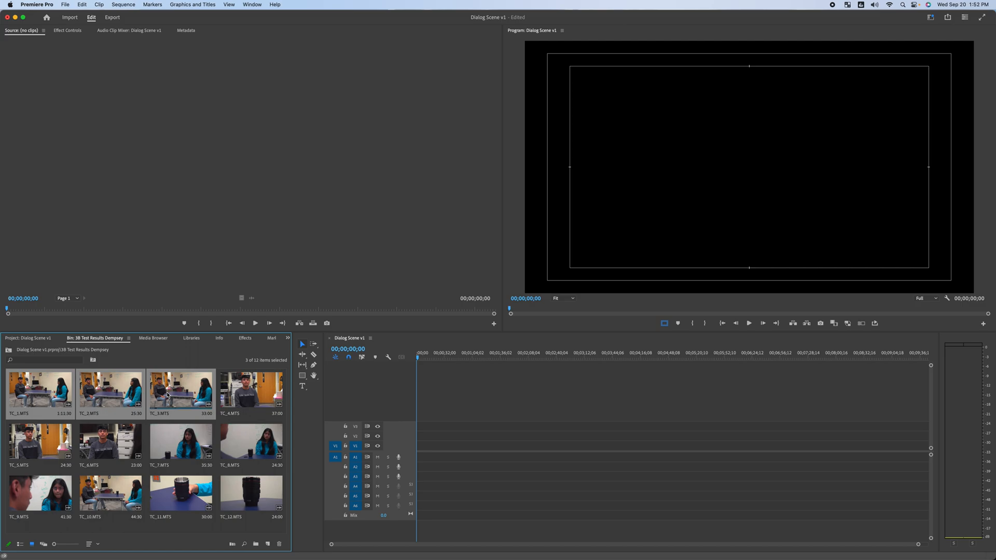
pyautogui.rightClick(48, 388)
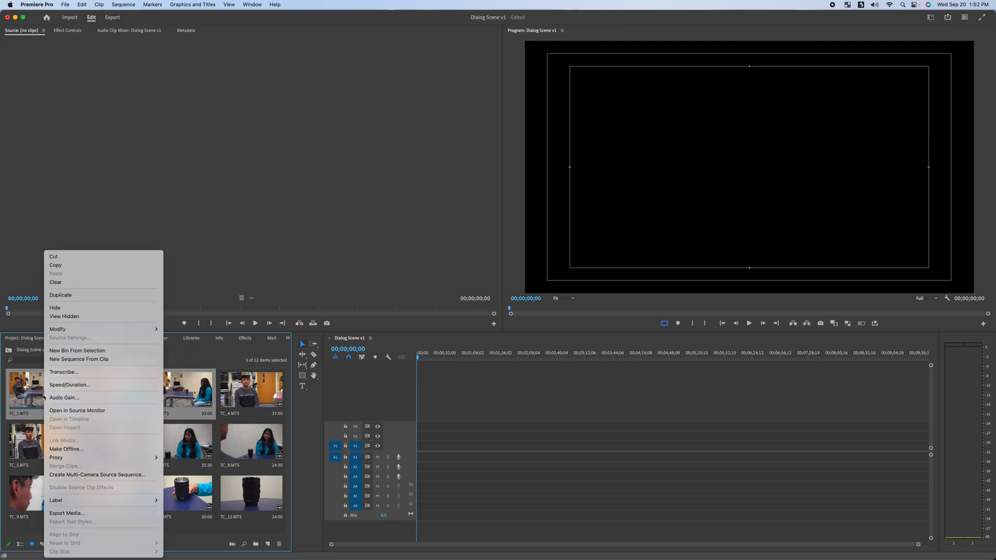
pyautogui.moveTo(133, 501)
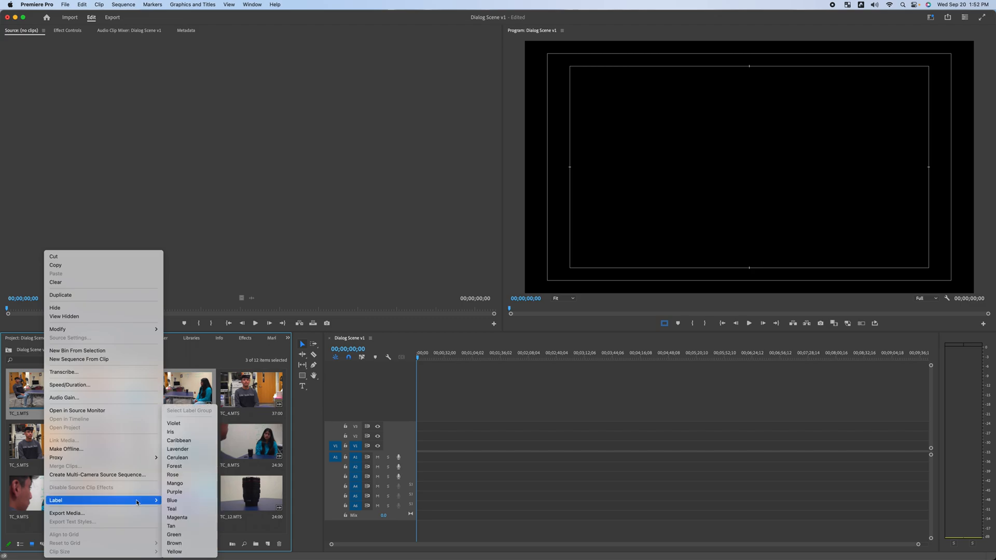
pyautogui.click(189, 482)
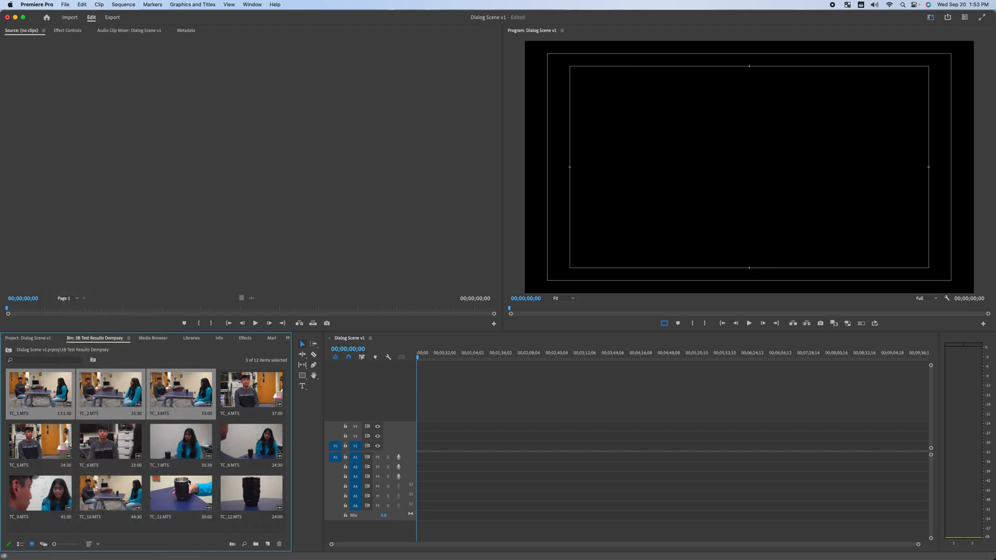
# Place TC_1.MTS at the start of tracks V1 and A1, keeping the existing sequence settings.
pyautogui.click(59, 430)
pyautogui.click(21, 386)
pyautogui.click(53, 392)
pyautogui.moveTo(53, 392); pyautogui.dragTo(415, 446)
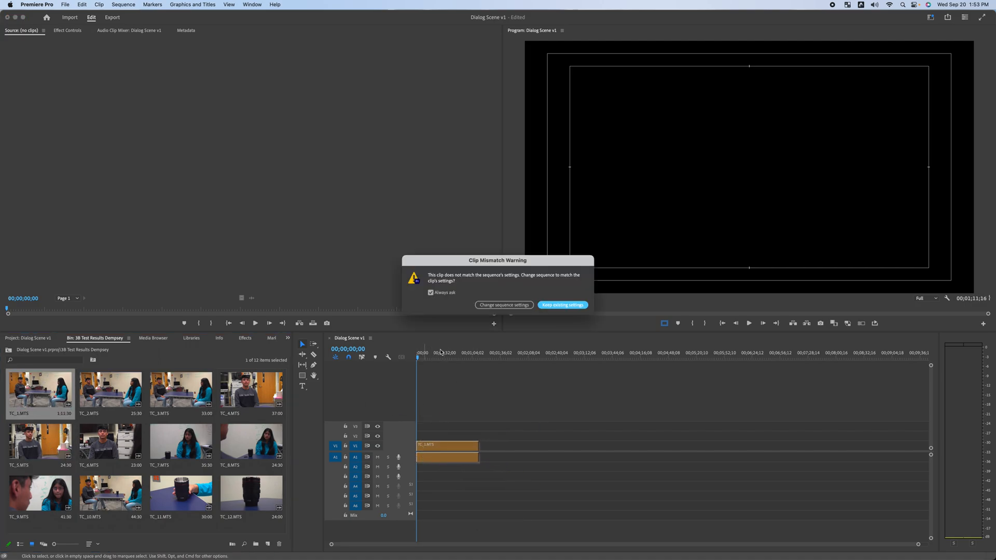
pyautogui.click(571, 311)
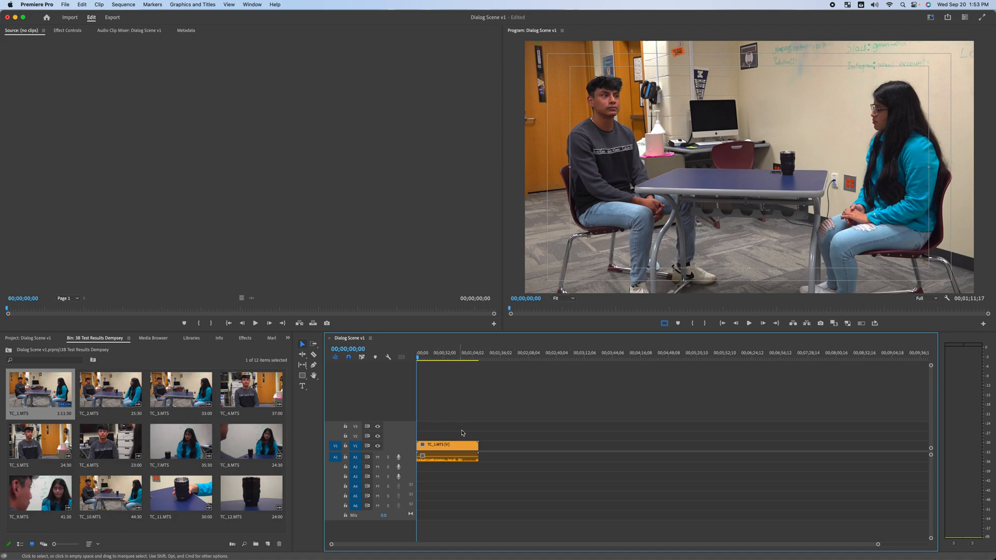
# Delete the TC_1.MTS video and audio from the timeline.
pyautogui.click(448, 452)
pyautogui.click(452, 415)
pyautogui.moveTo(450, 426); pyautogui.dragTo(442, 500)
pyautogui.press('Delete')
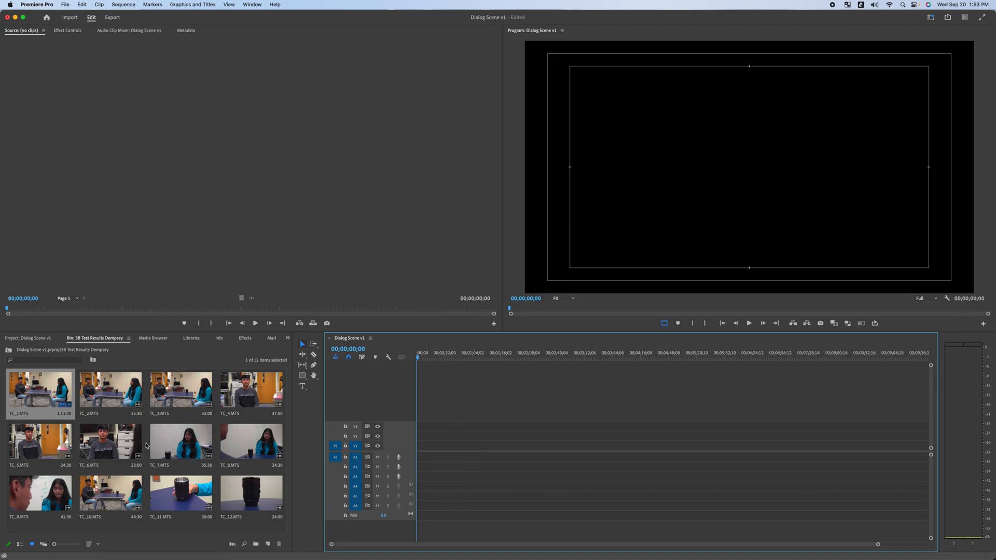
# Put TC_1.MTS back at the timeline start with the existing sequence settings and add TC_7.MTS directly after it.
pyautogui.moveTo(20, 388); pyautogui.dragTo(449, 446)
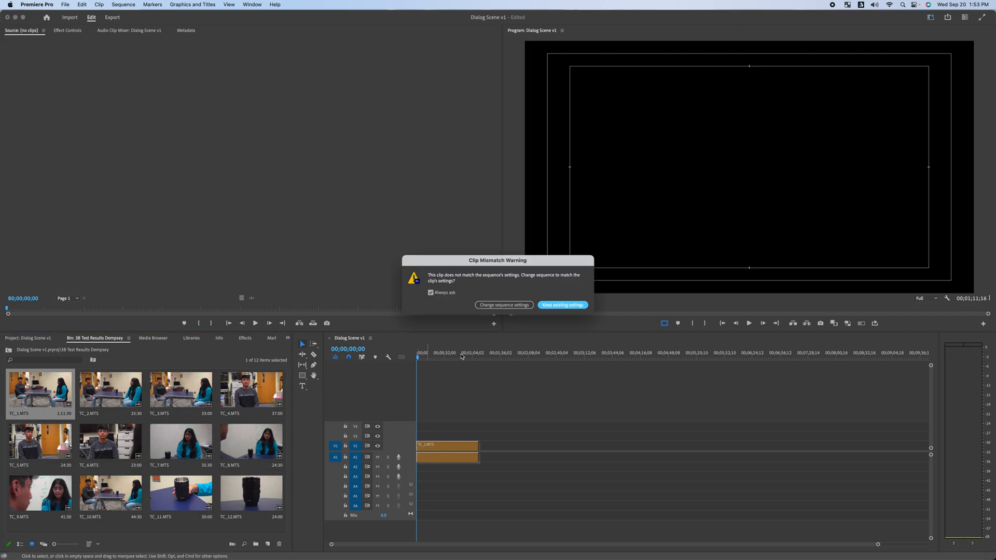
pyautogui.click(568, 306)
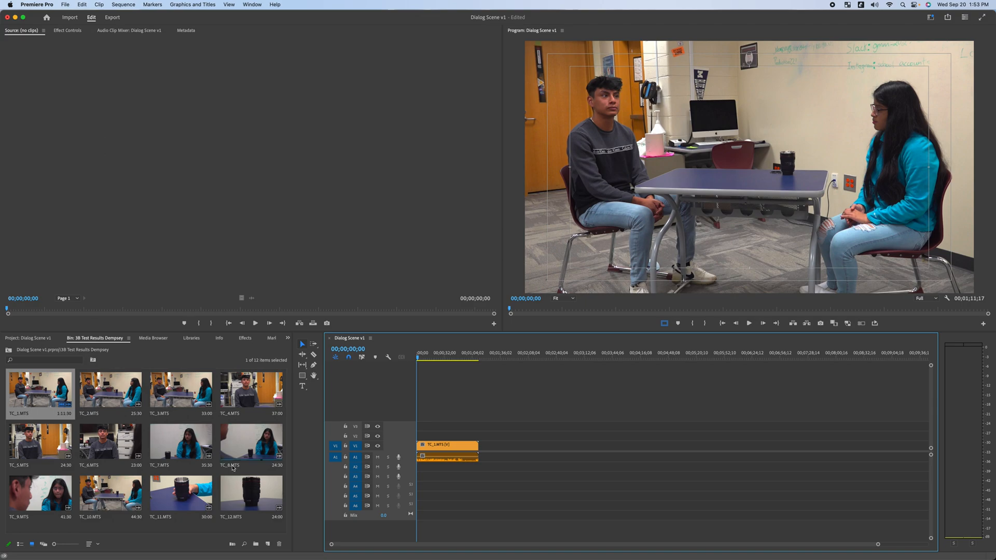
pyautogui.moveTo(171, 442); pyautogui.dragTo(482, 451)
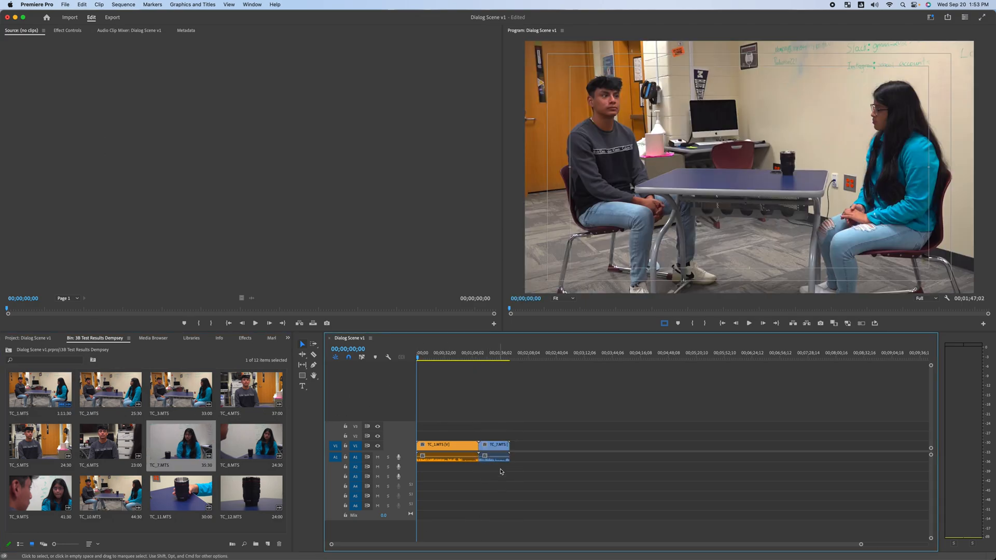
# Delete both the TC_1.MTS and TC_7.MTS clips from the timeline.
pyautogui.click(503, 421)
pyautogui.click(520, 409)
pyautogui.moveTo(520, 410); pyautogui.dragTo(431, 488)
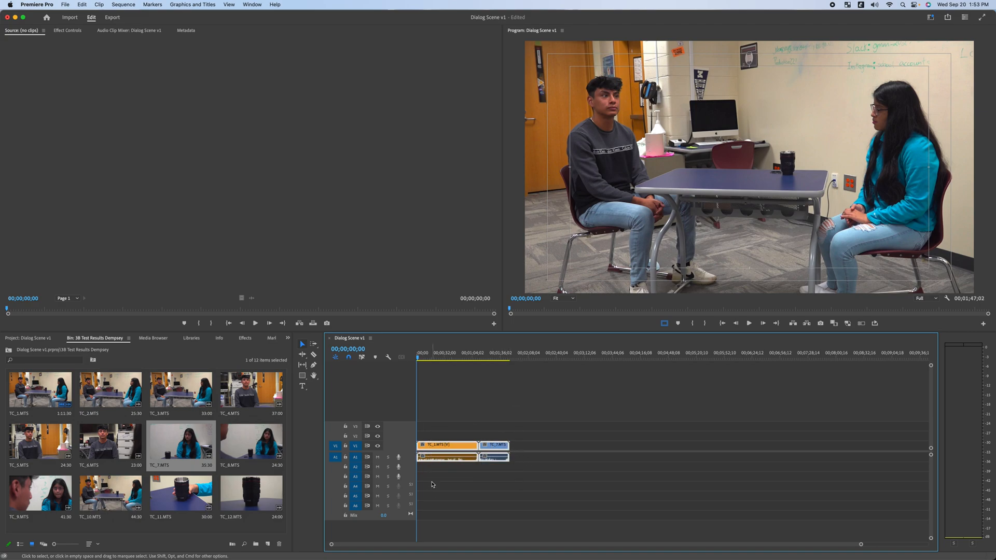
pyautogui.press('Delete')
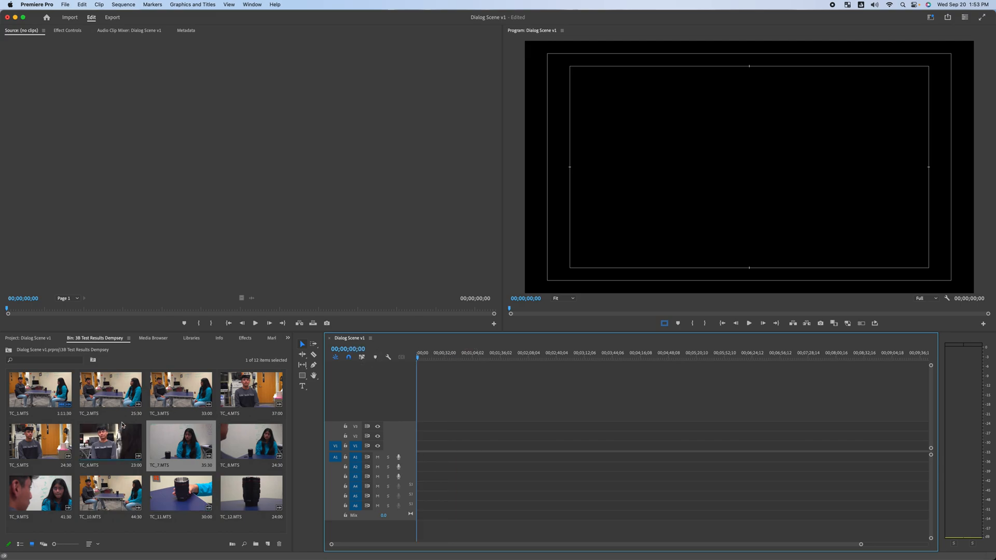
# Assign the Cerulean label colour to clips TC_4.MTS through TC_6.MTS.
pyautogui.click(231, 400)
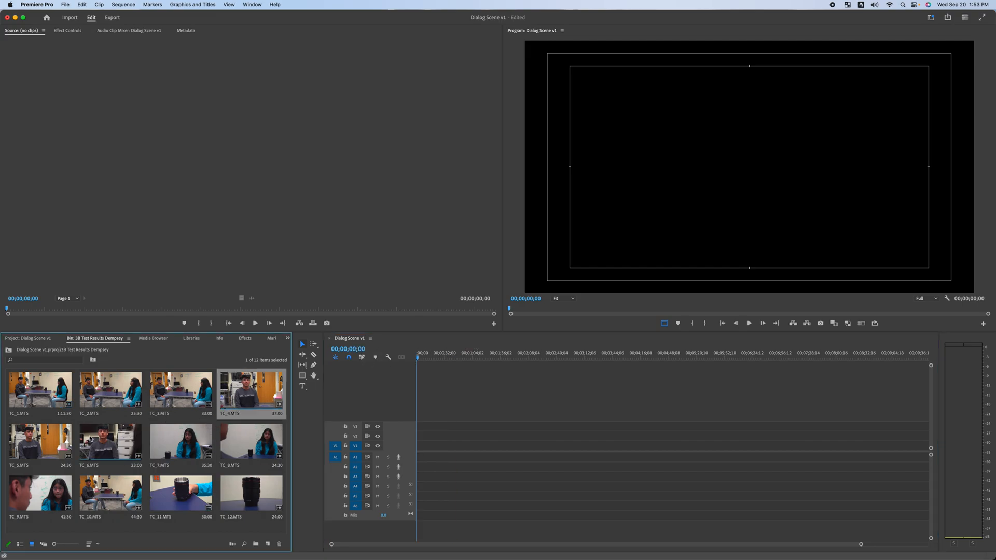
pyautogui.keyDown('shift'); pyautogui.click(109, 443); pyautogui.keyUp('shift')
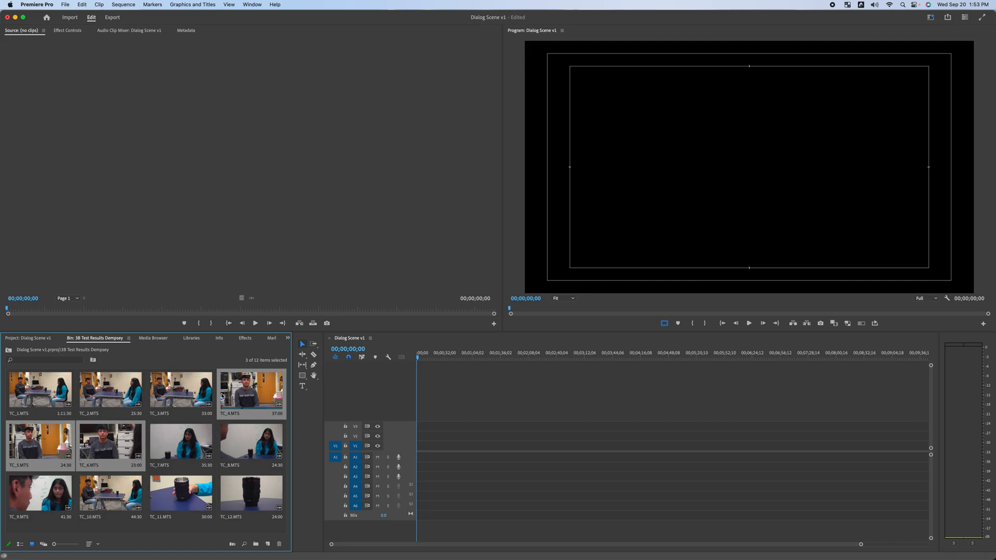
pyautogui.rightClick(88, 439)
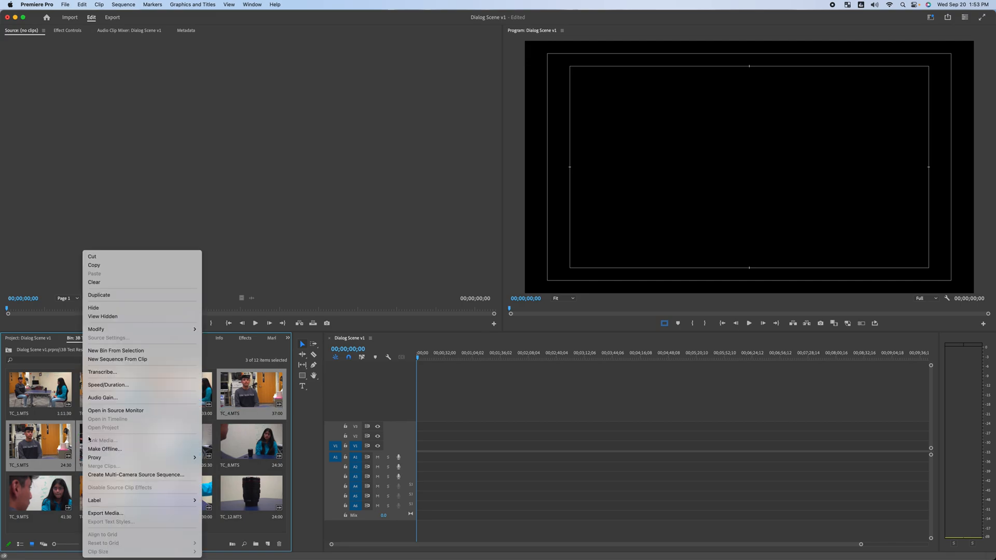
pyautogui.moveTo(164, 501)
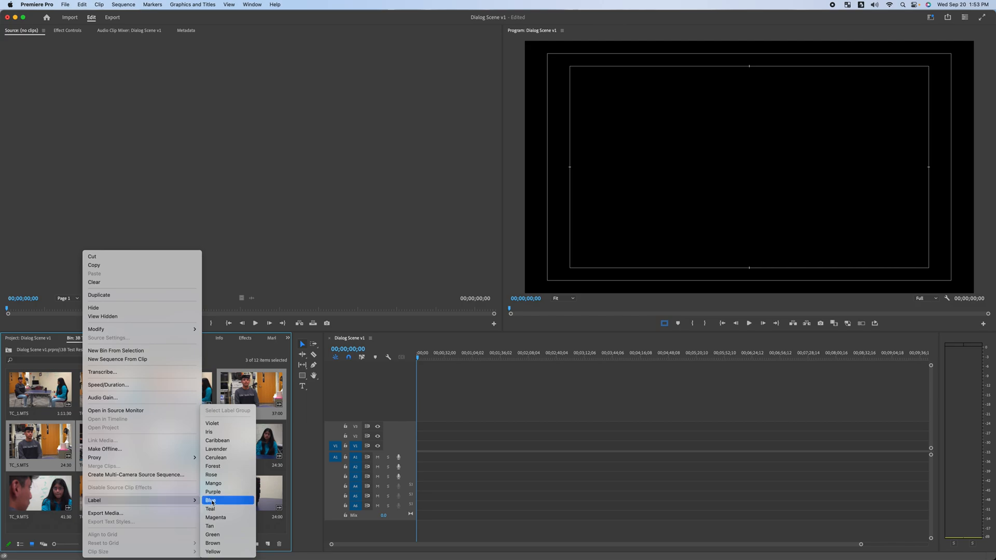
pyautogui.click(230, 459)
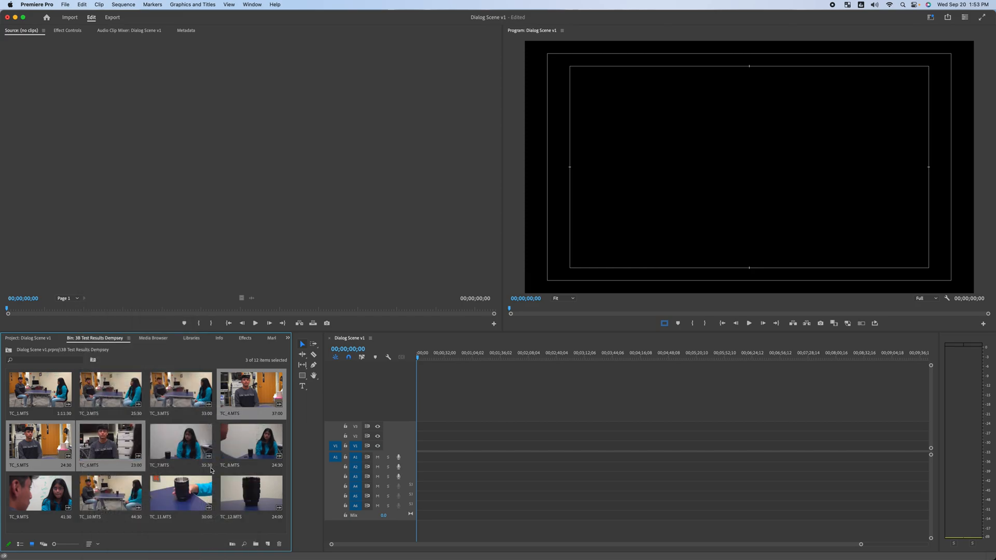
pyautogui.click(192, 459)
# Place TC_6.MTS at the start of the timeline, keeping the existing sequence settings, and select its video and audio.
pyautogui.moveTo(110, 441); pyautogui.dragTo(419, 468)
pyautogui.click(560, 304)
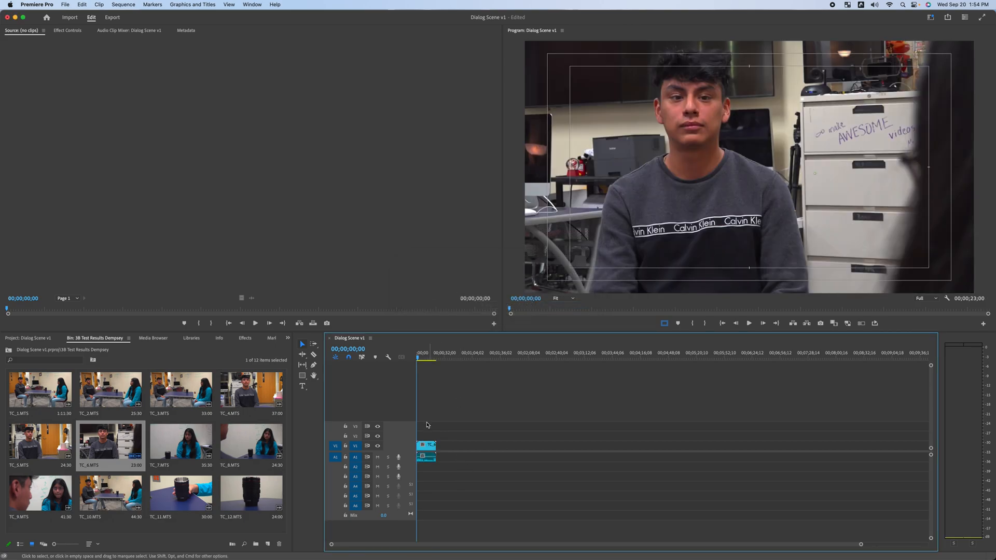
pyautogui.moveTo(480, 409); pyautogui.dragTo(413, 500)
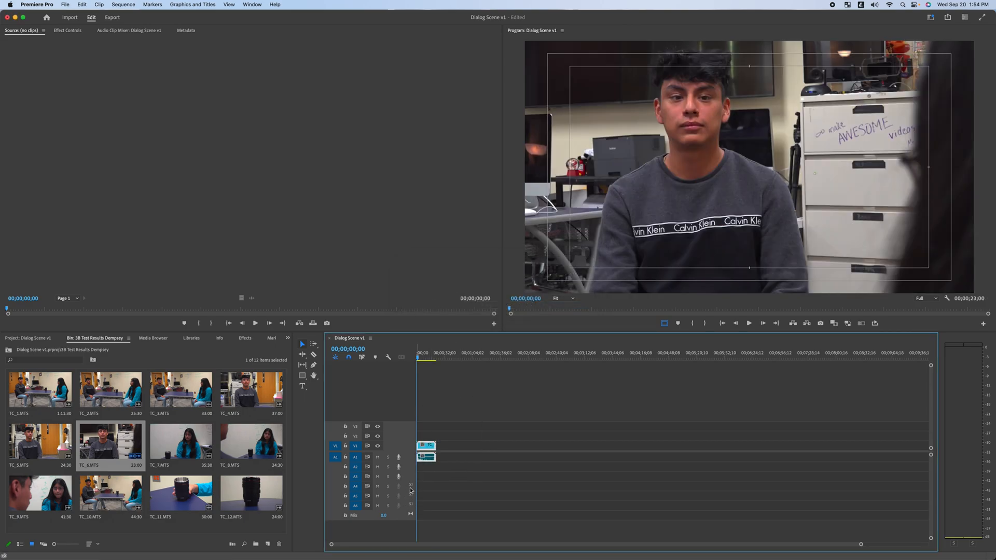
# Delete TC_6.MTS from the timeline and assign the Magenta label colour to clips TC_7.MTS through TC_9.MTS.
pyautogui.press('Delete')
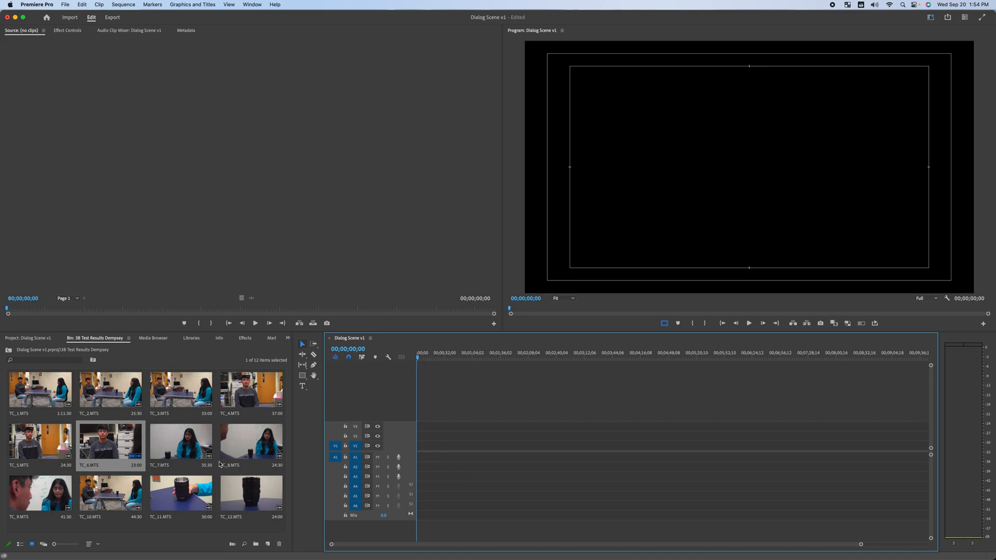
pyautogui.click(185, 454)
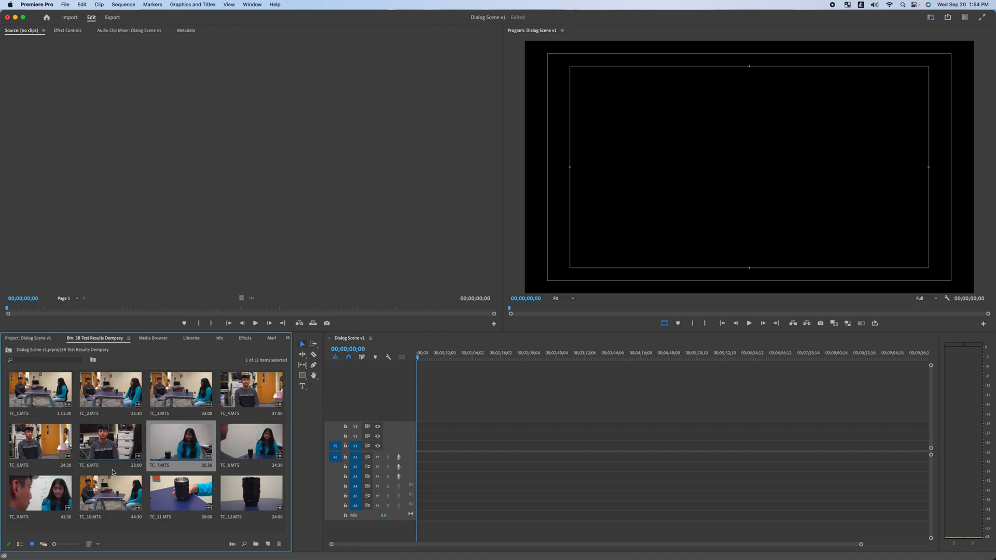
pyautogui.click(108, 498)
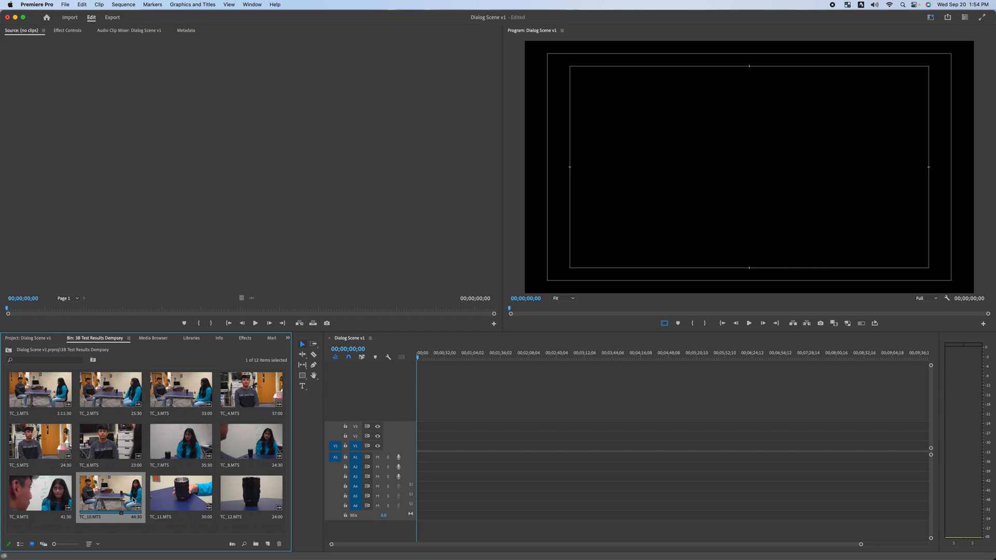
pyautogui.click(189, 435)
pyautogui.keyDown('shift'); pyautogui.click(40, 491); pyautogui.keyUp('shift')
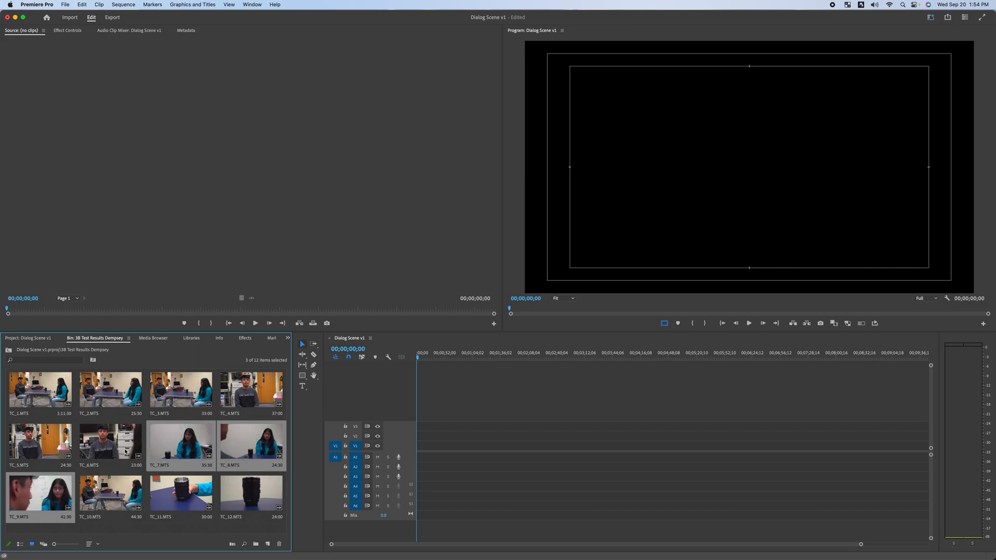
pyautogui.click(179, 456)
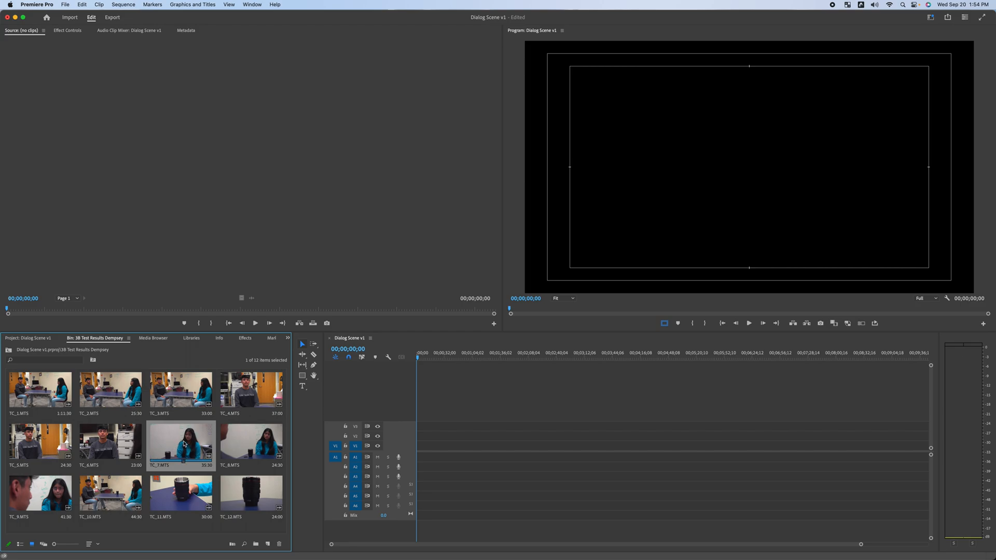
pyautogui.keyDown('shift'); pyautogui.click(46, 496); pyautogui.keyUp('shift')
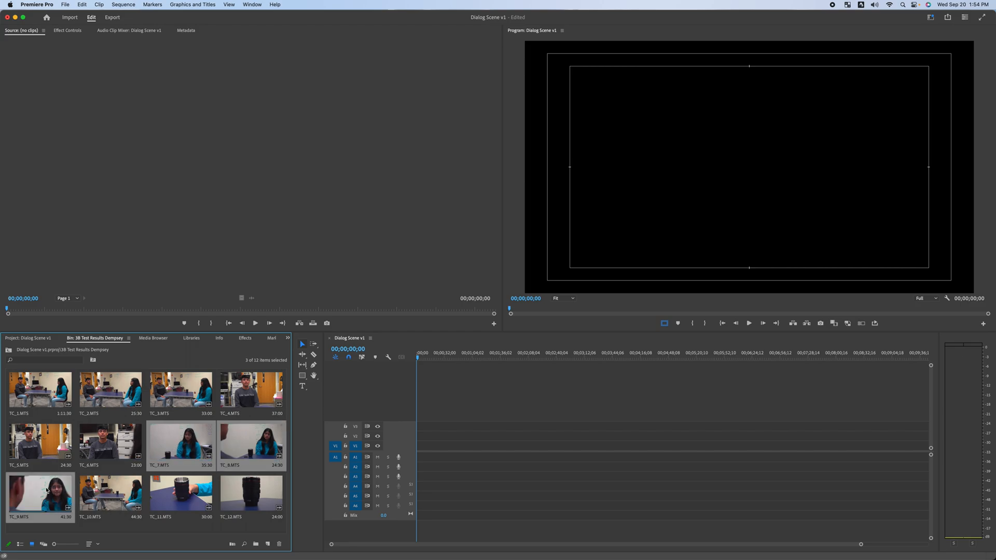
pyautogui.rightClick(182, 442)
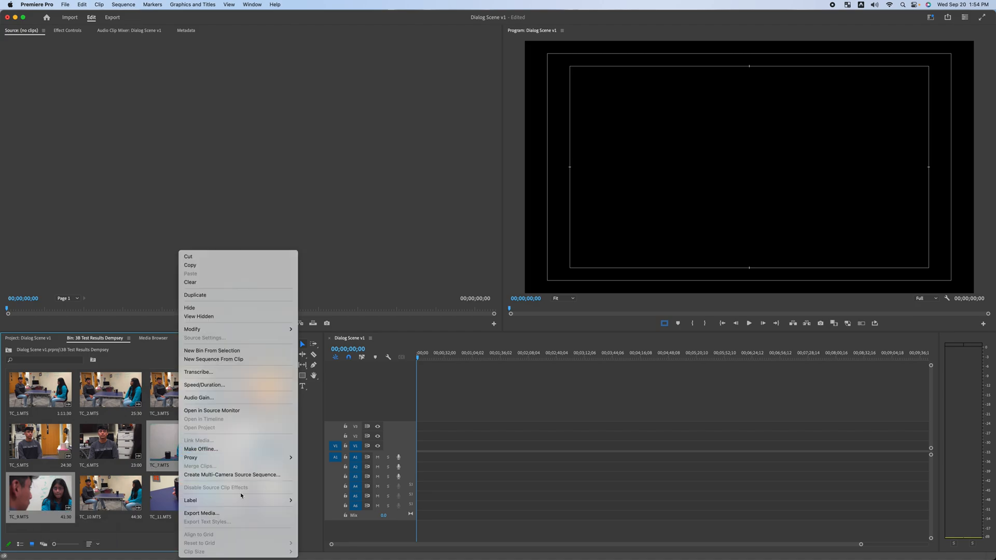
pyautogui.moveTo(249, 501)
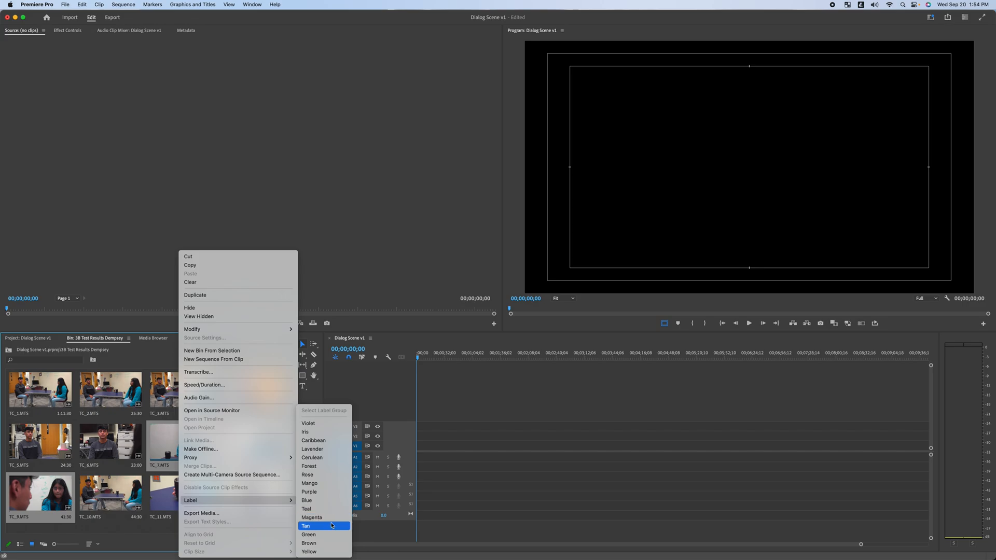
pyautogui.click(332, 526)
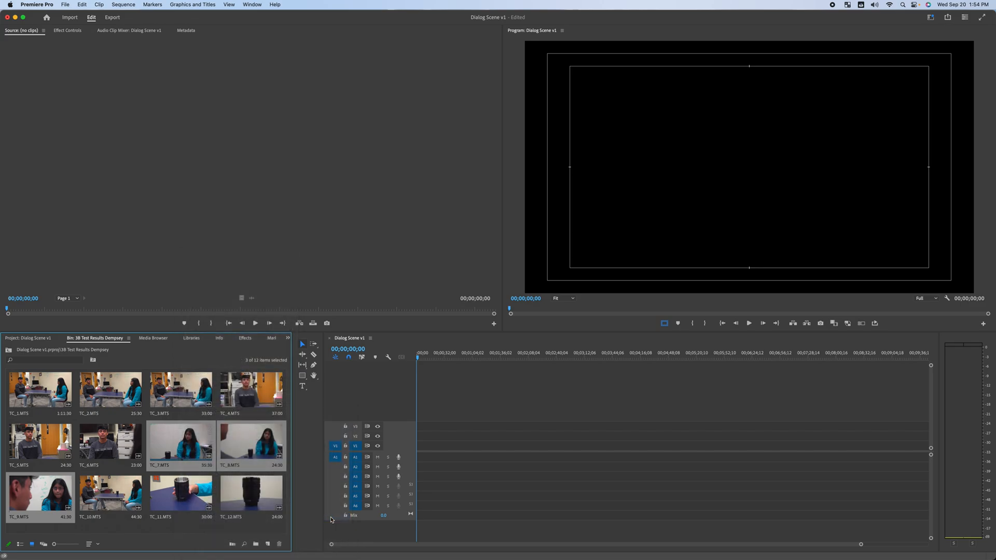
# Assign the Forest label colour to clips TC_10.MTS through TC_12.MTS and check all label colours in list view before restoring the thumbnails.
pyautogui.click(139, 487)
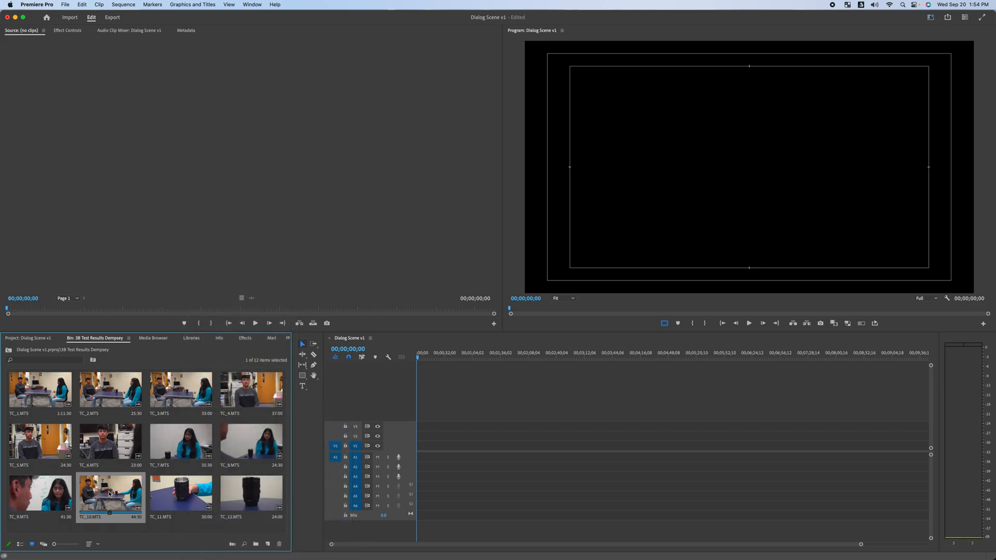
pyautogui.keyDown('shift'); pyautogui.click(274, 500); pyautogui.keyUp('shift')
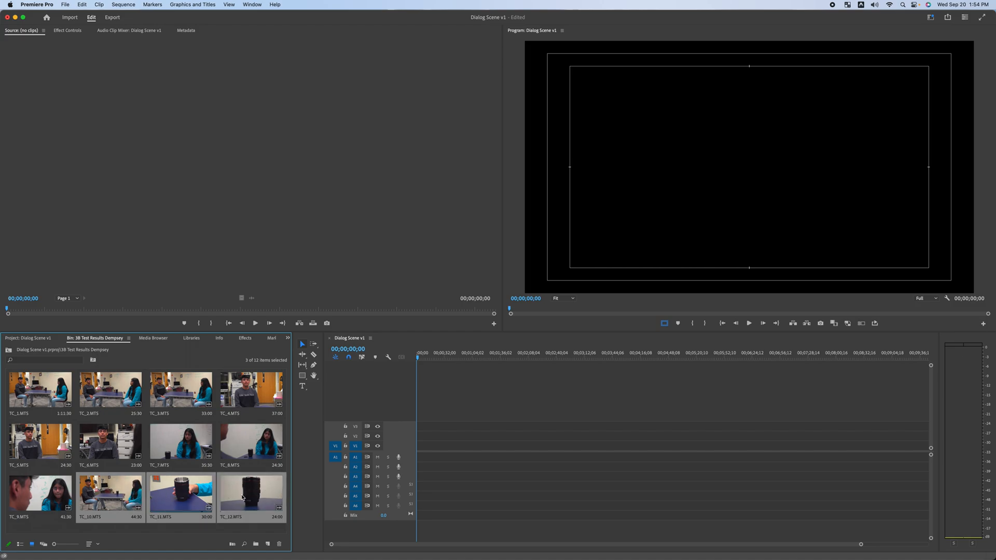
pyautogui.rightClick(109, 490)
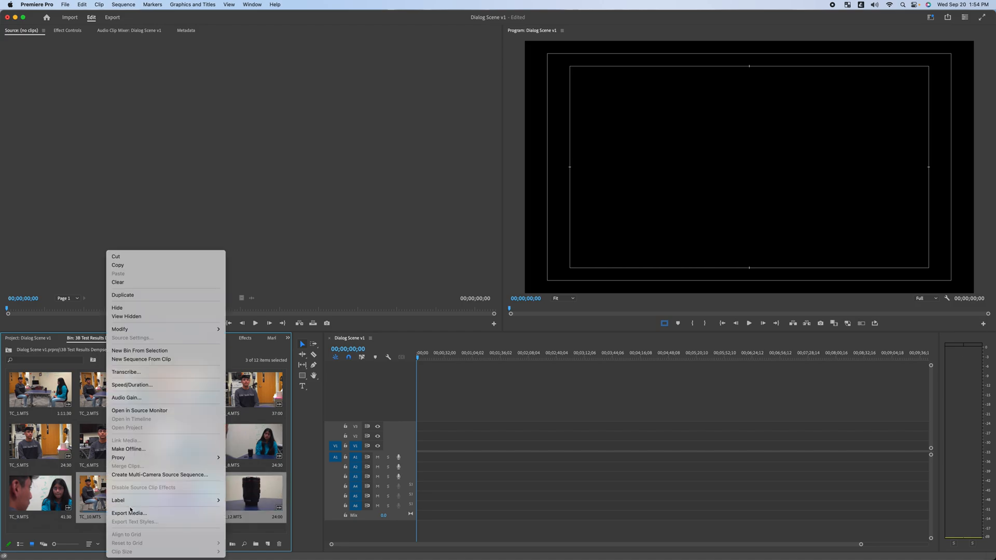
pyautogui.moveTo(129, 500)
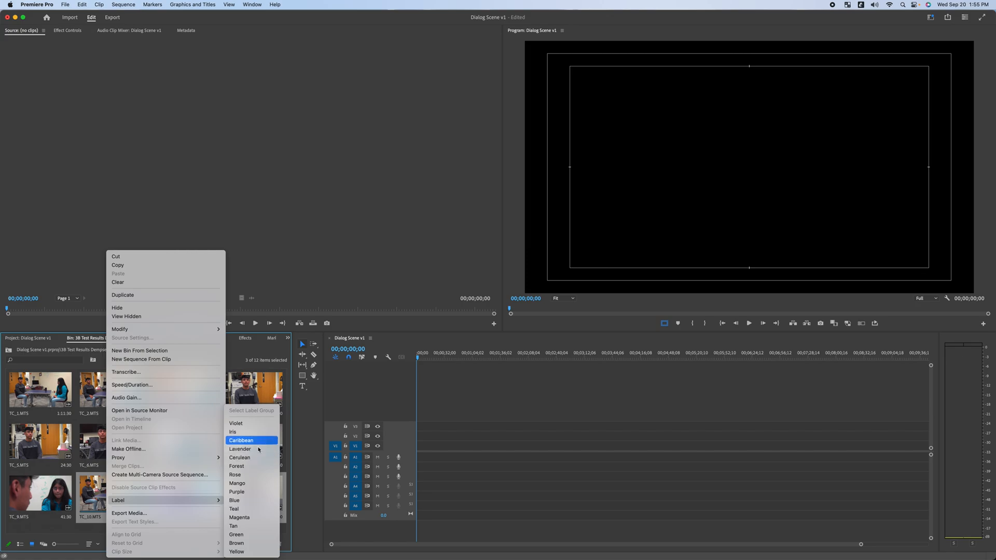
pyautogui.click(247, 466)
pyautogui.click(249, 466)
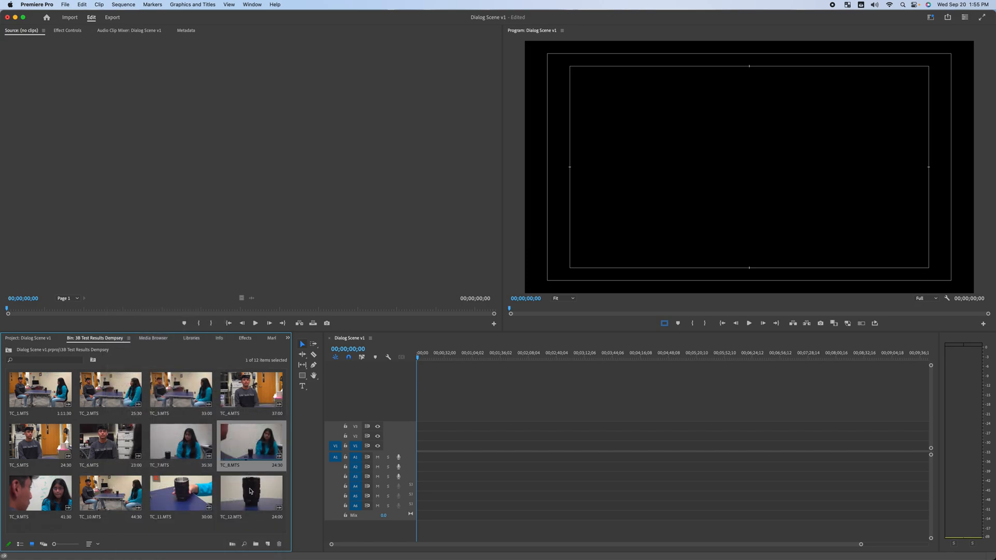
pyautogui.moveTo(250, 491)
pyautogui.mouseDown()
pyautogui.moveTo(451, 459)
pyautogui.moveTo(299, 493)
pyautogui.moveTo(233, 489)
pyautogui.mouseUp()
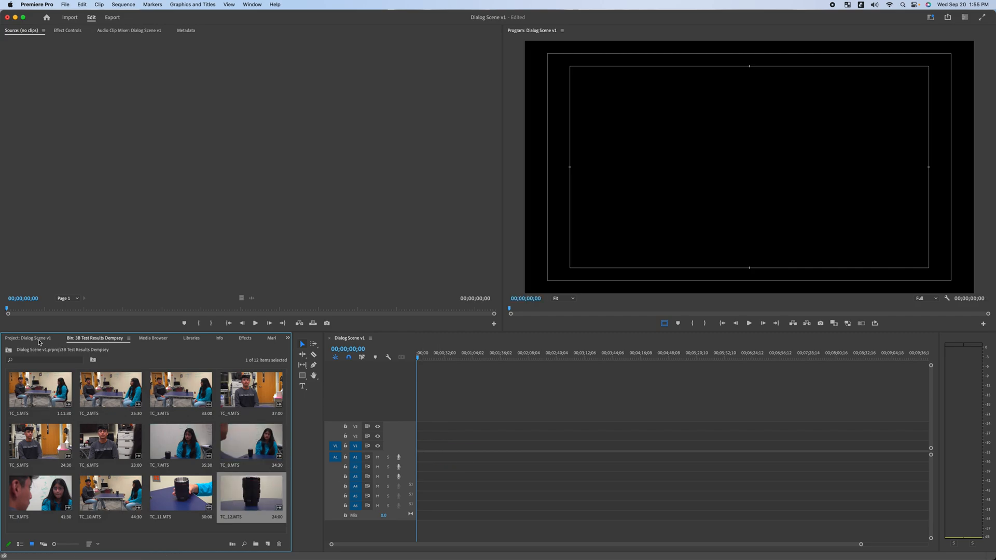
pyautogui.click(20, 544)
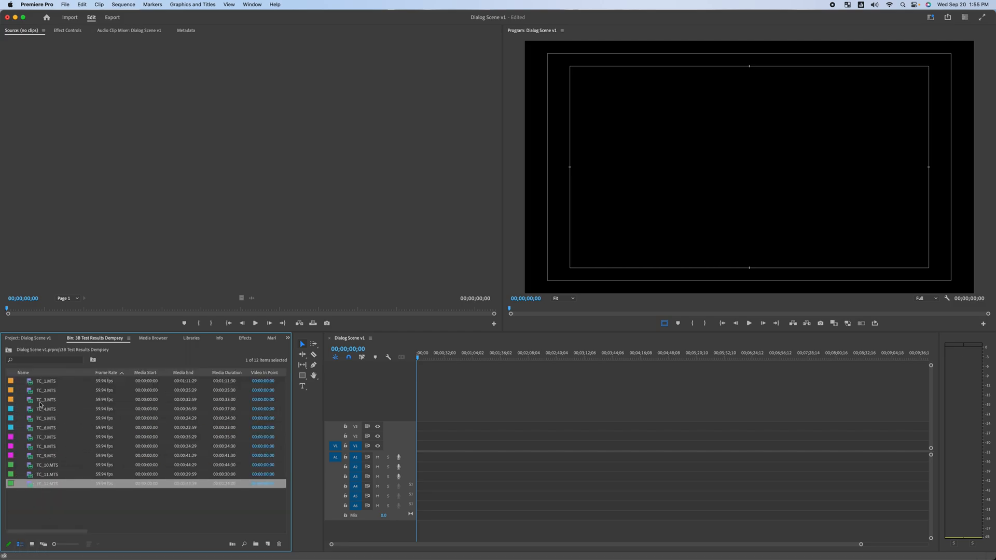
pyautogui.click(31, 544)
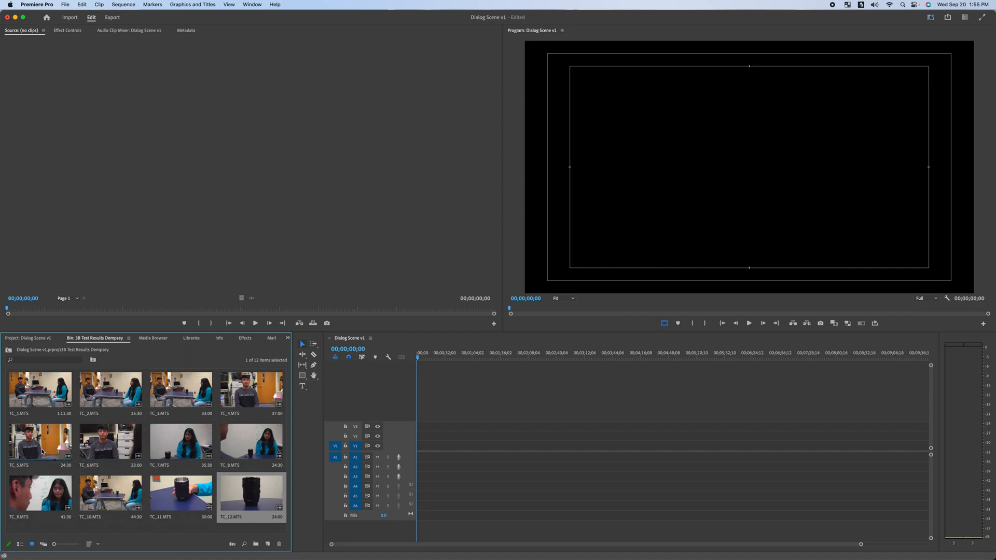
# Open TC_3.MTS in the Source Monitor and play it up to about 00:00:18:33 to find the start of the dialog.
pyautogui.doubleClick(176, 389)
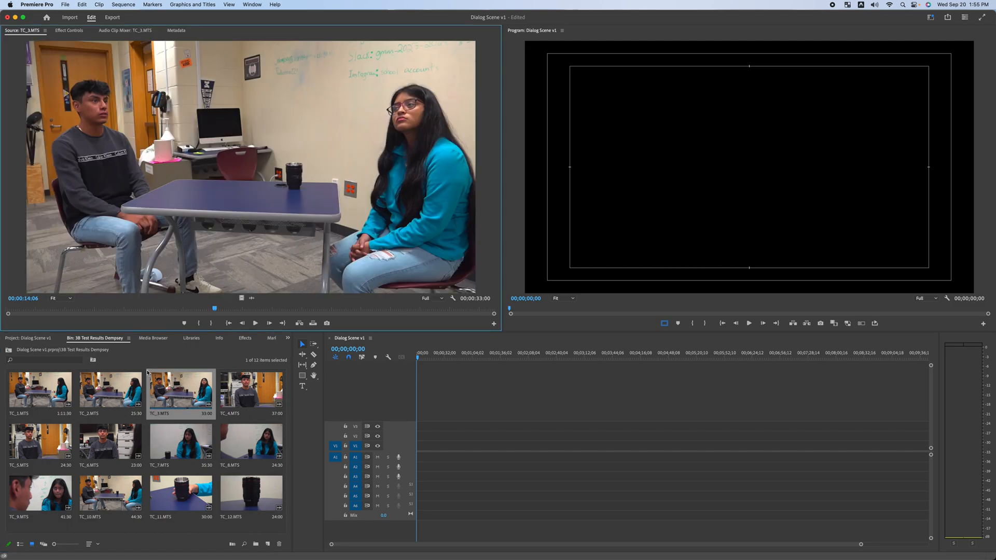
pyautogui.moveTo(213, 310); pyautogui.dragTo(272, 318)
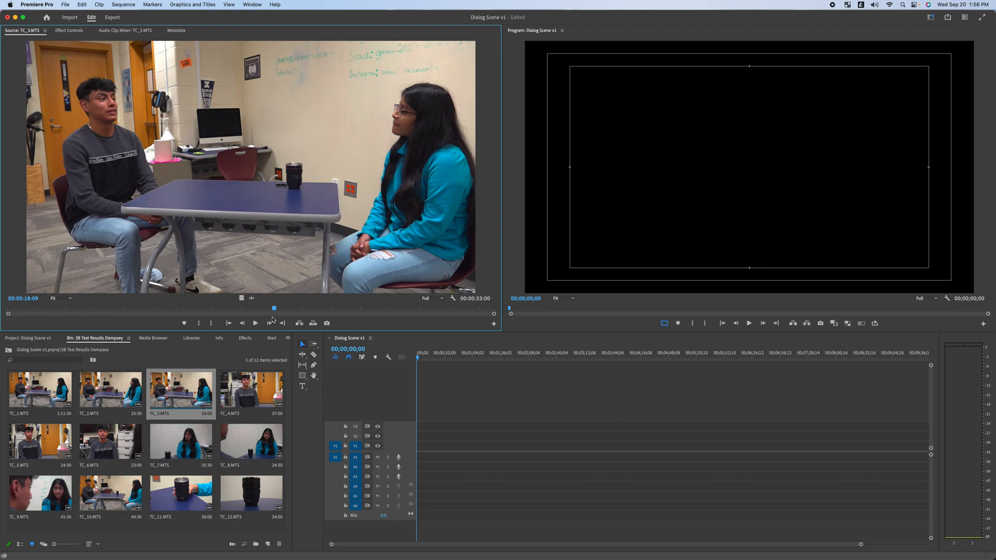
pyautogui.moveTo(274, 309); pyautogui.dragTo(251, 313)
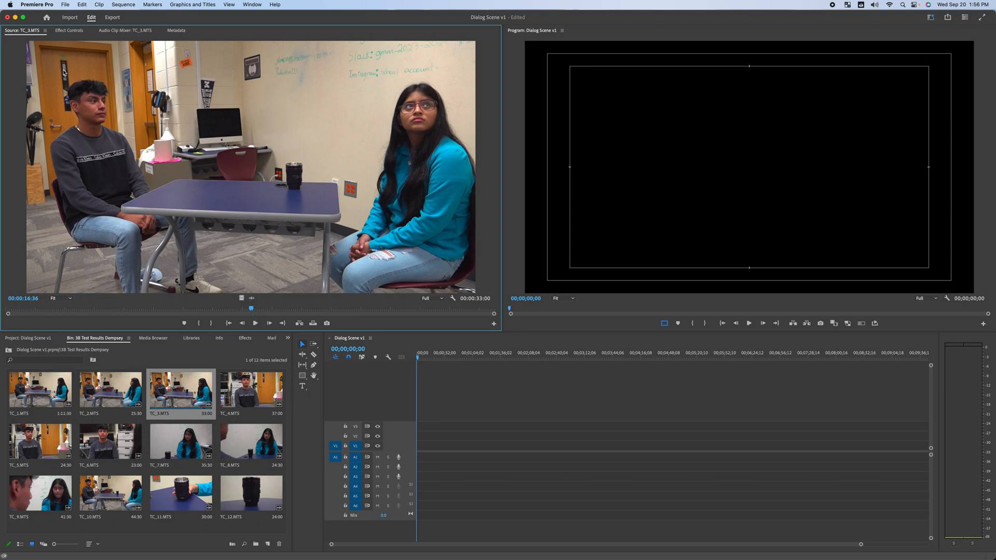
pyautogui.press('space')
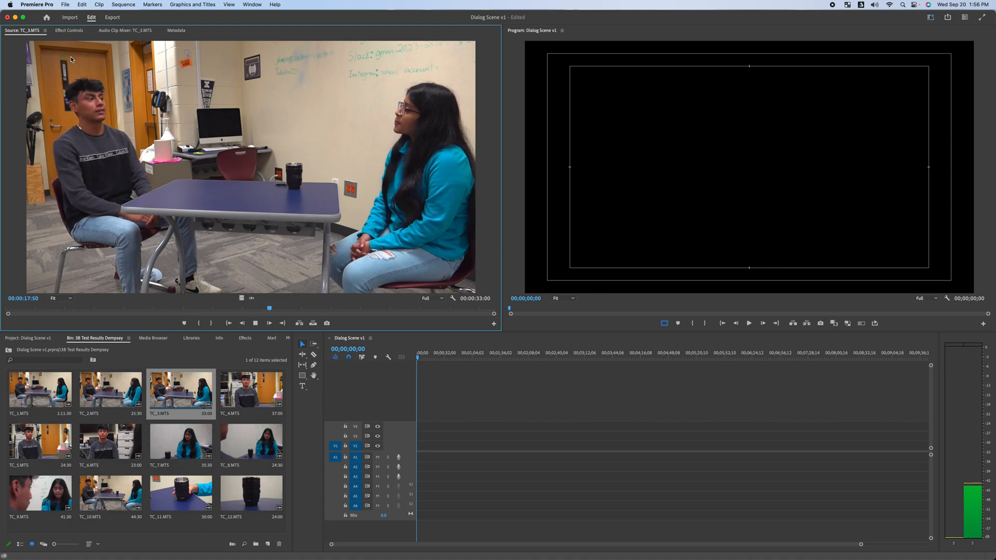
pyautogui.press('space')
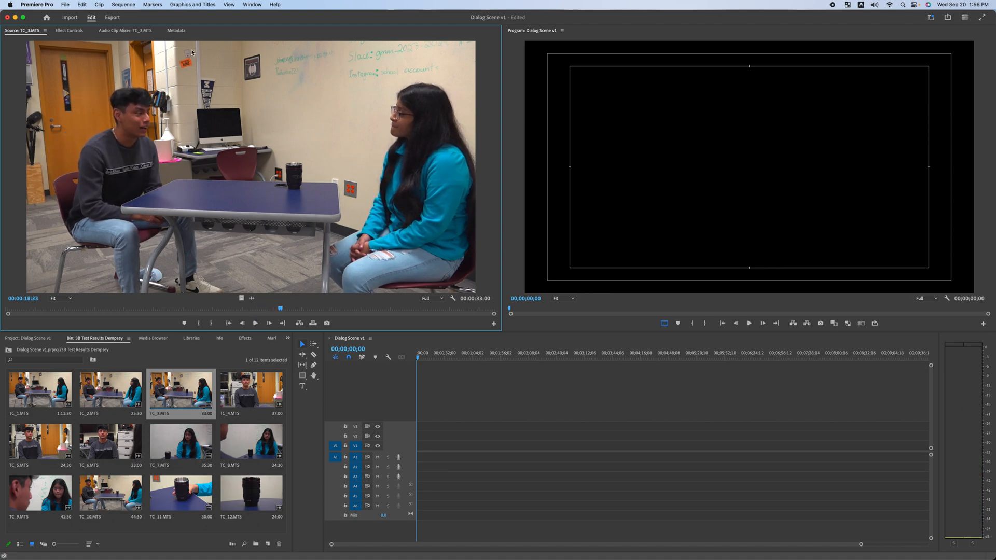
# Step back frame by frame and mark the In point of TC_3.MTS at 00:00:18:25.
pyautogui.press('Left')
pyautogui.press('Left')
pyautogui.press('Left')
pyautogui.press('Left')
pyautogui.press('Left')
pyautogui.press('Left')
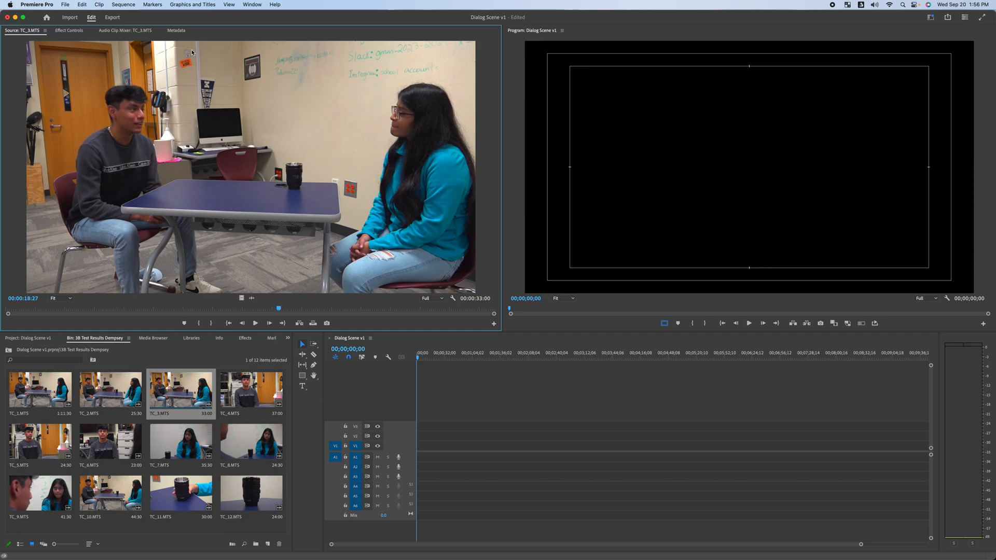
pyautogui.press('Left')
pyautogui.press('Left')
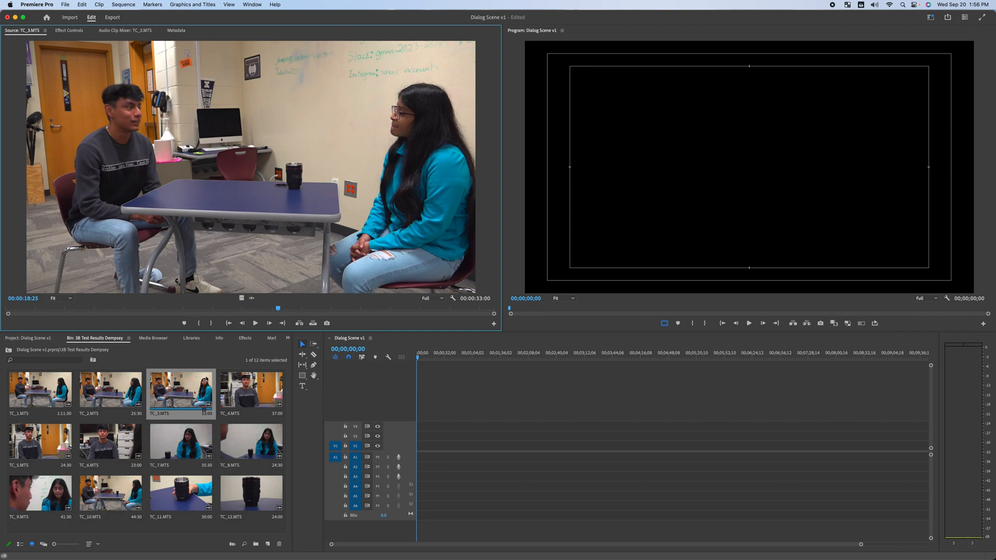
pyautogui.click(198, 324)
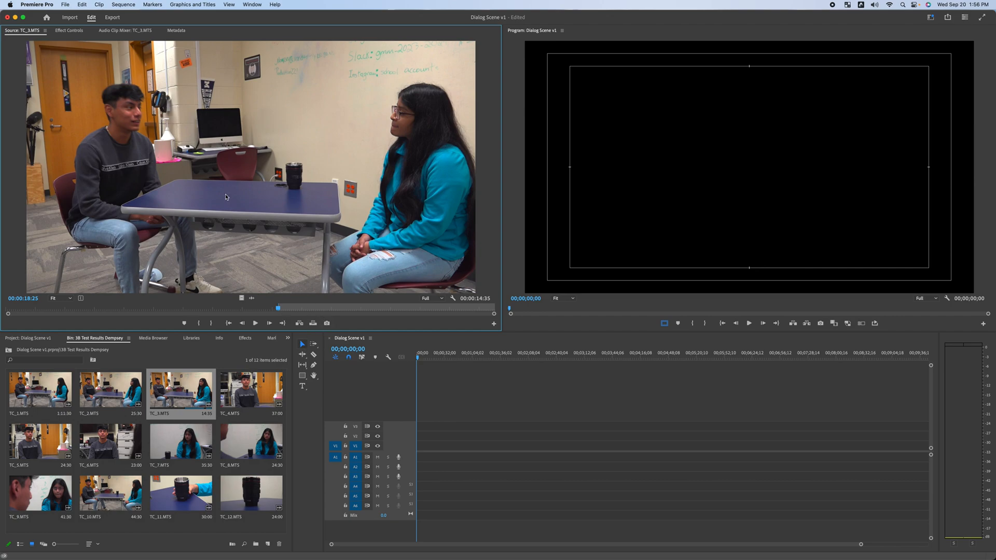
# Place the trimmed TC_3.MTS at the timeline start on V1 and A1, keeping the existing sequence settings, and play its opening seconds.
pyautogui.moveTo(206, 165); pyautogui.dragTo(422, 447)
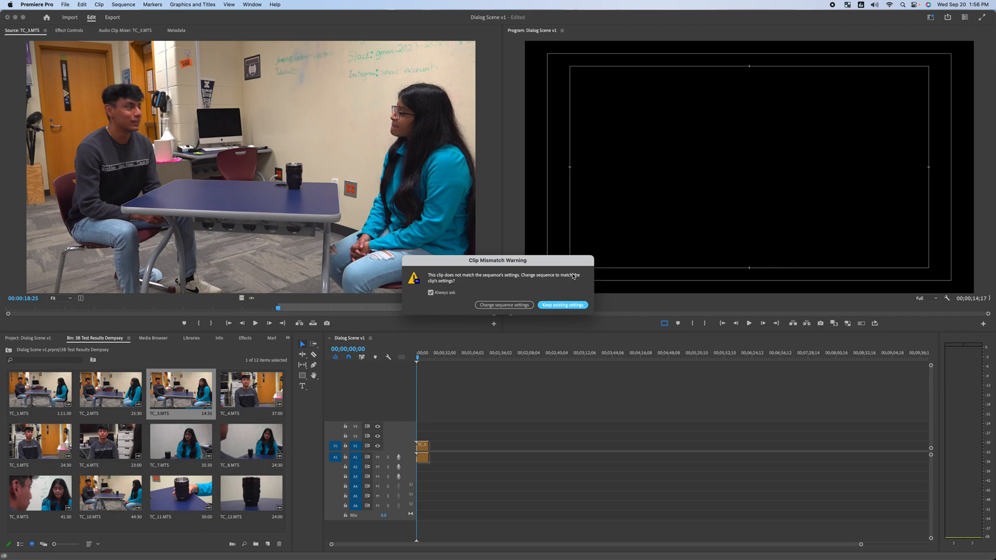
pyautogui.click(562, 306)
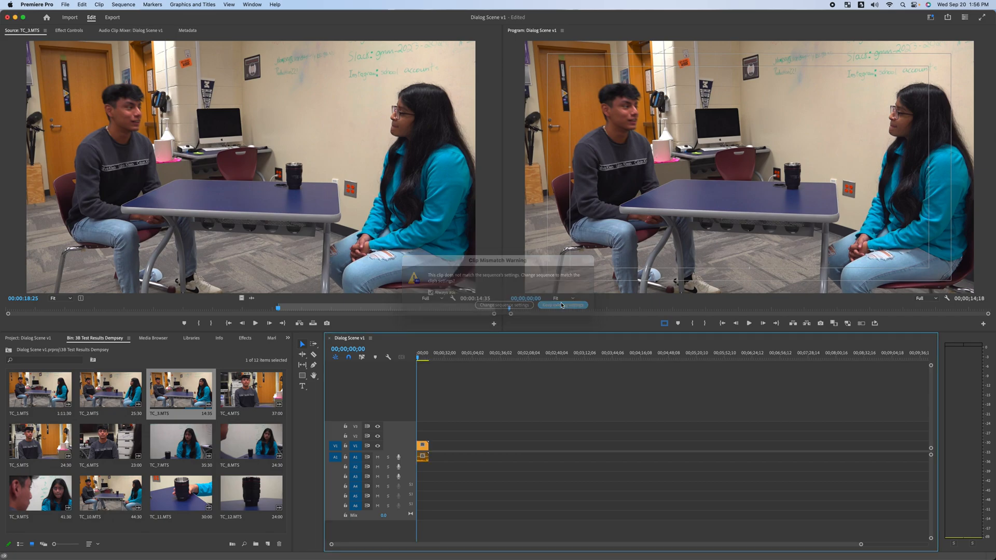
pyautogui.press('space')
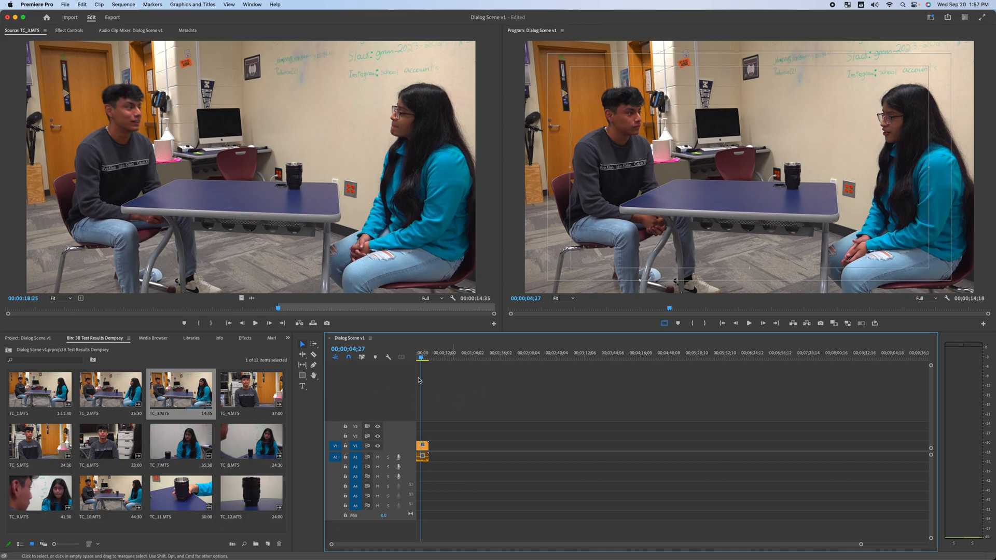
# Turn on Linked Selection for the sequence and select the TC_3.MTS video and audio together in the timeline.
pyautogui.click(362, 358)
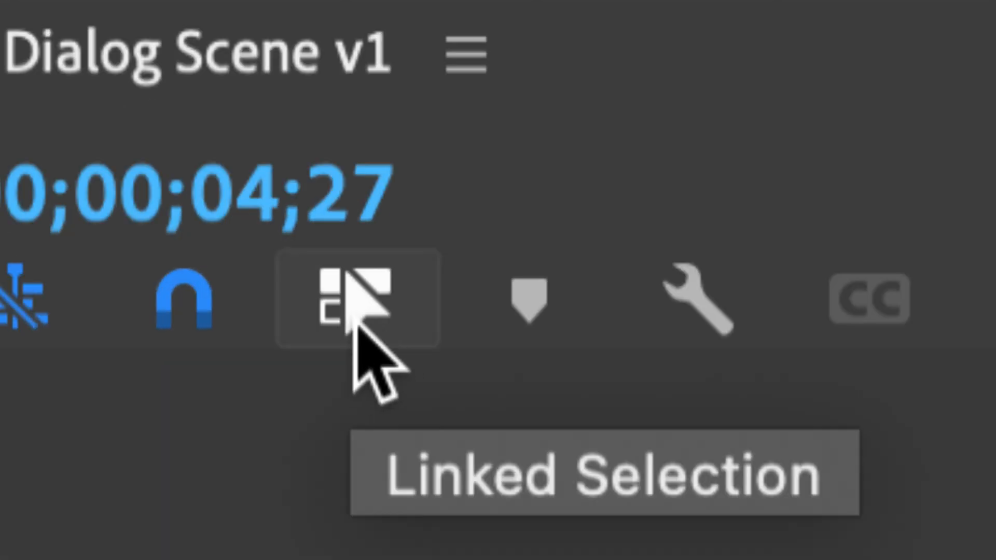
pyautogui.click(349, 312)
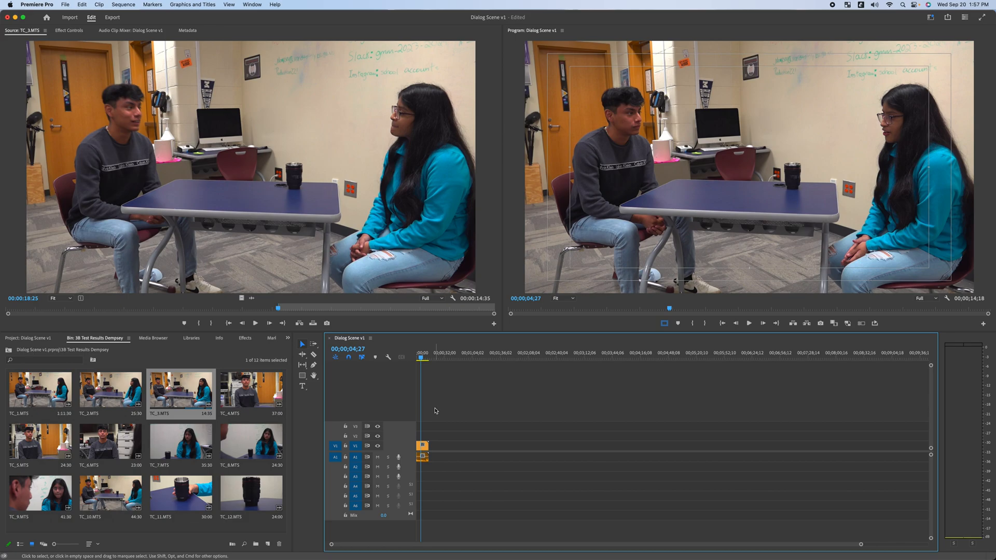
pyautogui.click(424, 446)
pyautogui.moveTo(861, 544); pyautogui.dragTo(637, 552)
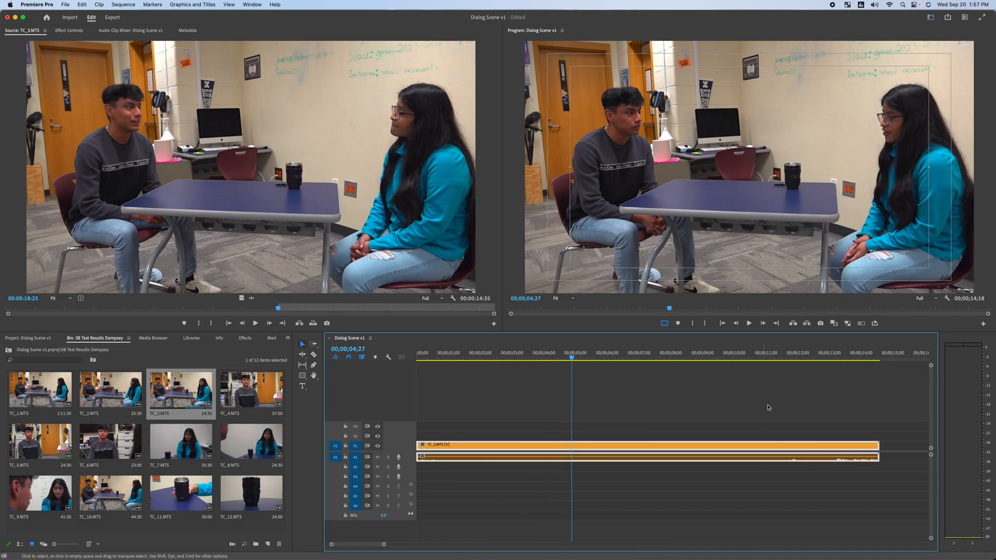
# Play the sequence from the start to check the take, and trim the end of TC_3.MTS to 00;00;10;25.
pyautogui.moveTo(439, 354); pyautogui.dragTo(417, 400)
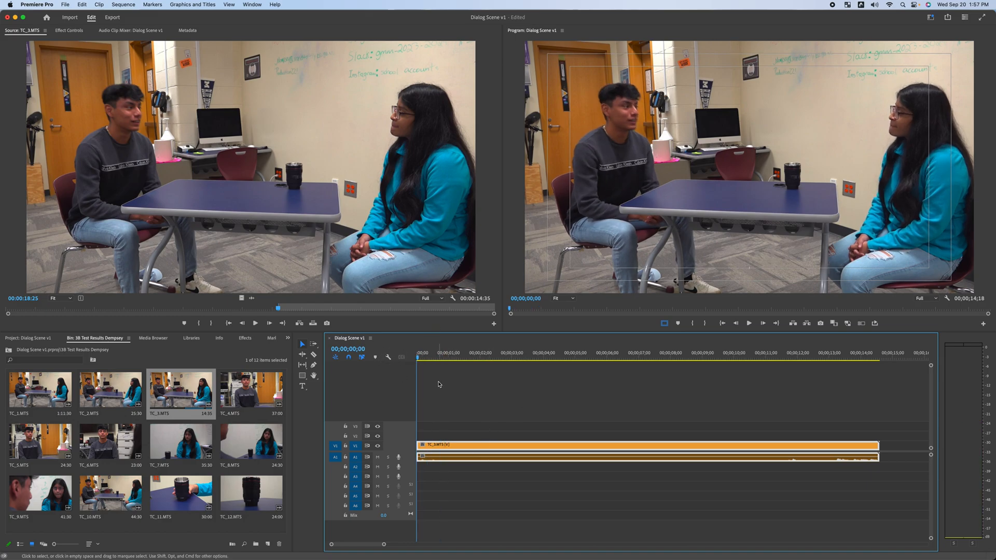
pyautogui.press('space')
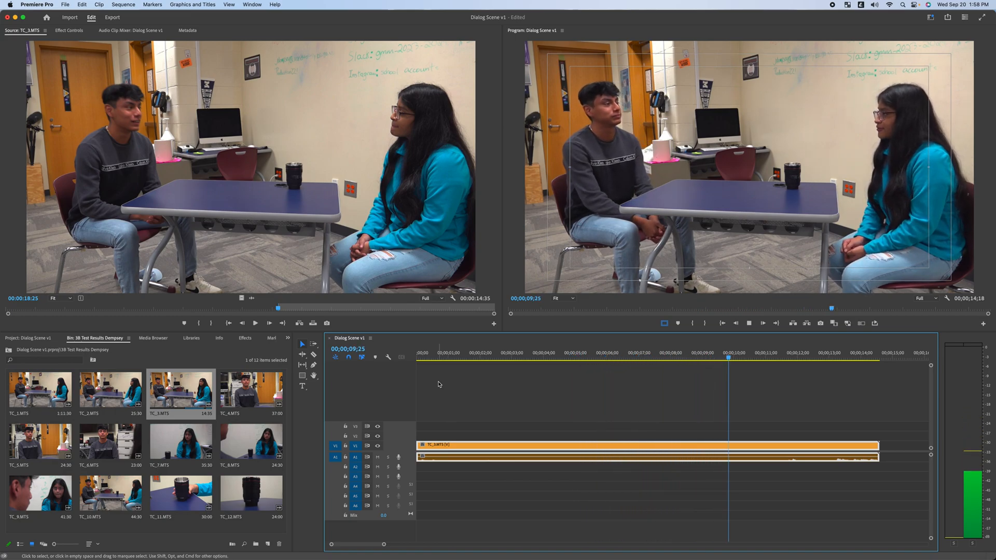
pyautogui.press('space')
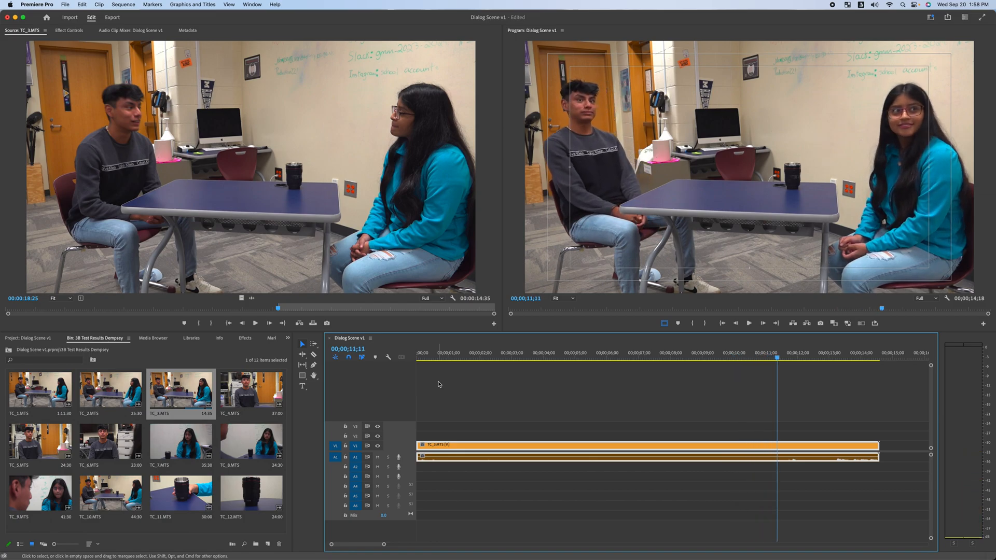
pyautogui.moveTo(766, 358); pyautogui.dragTo(729, 362)
pyautogui.press('space')
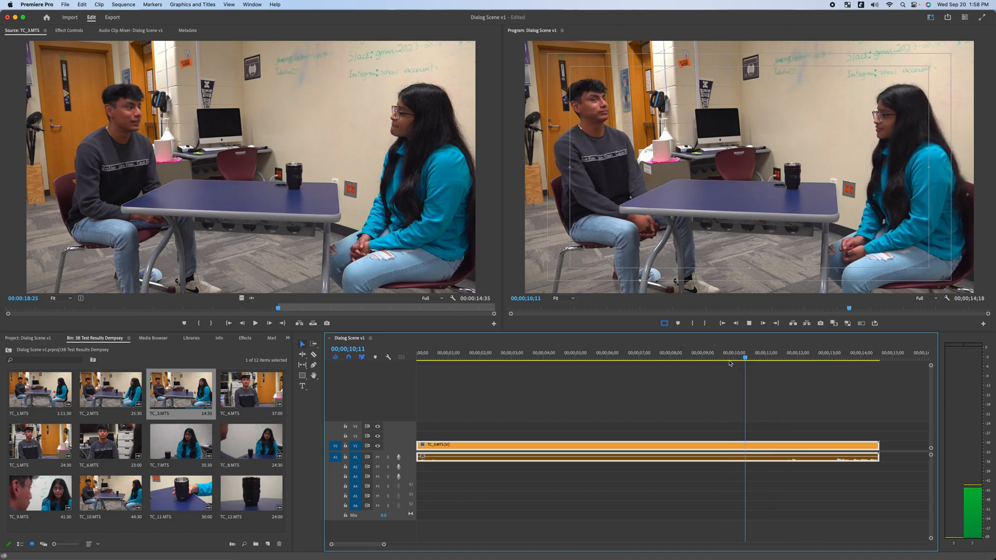
pyautogui.click(827, 403)
pyautogui.moveTo(878, 451); pyautogui.dragTo(761, 451)
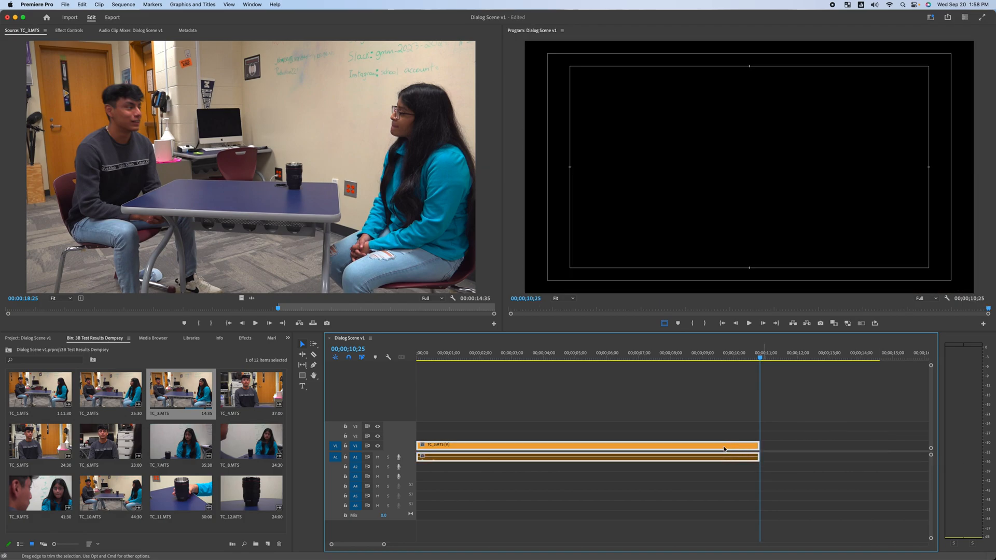
# Return the playhead to the sequence start and deselect the TC_3.MTS clip.
pyautogui.moveTo(738, 359); pyautogui.dragTo(642, 351)
pyautogui.press('Home')
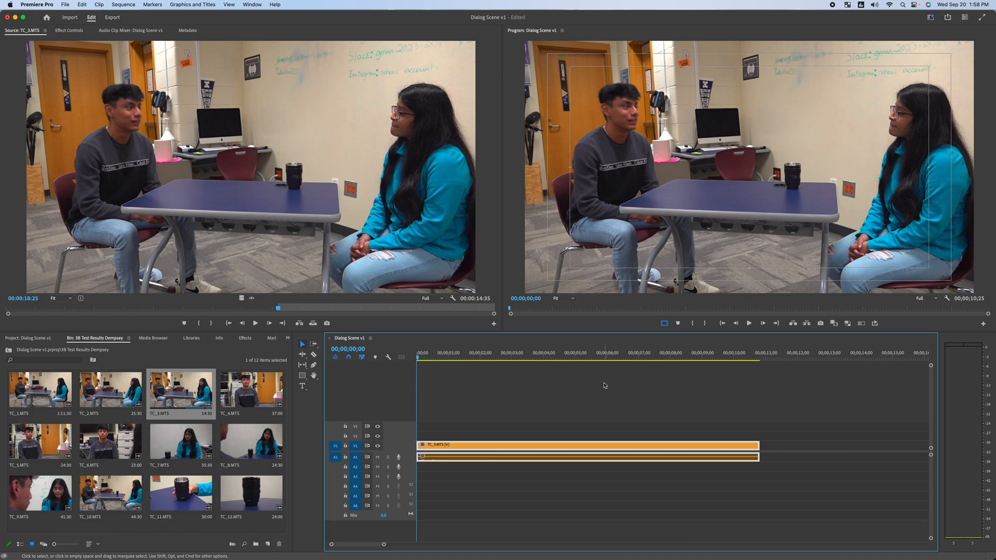
pyautogui.click(511, 387)
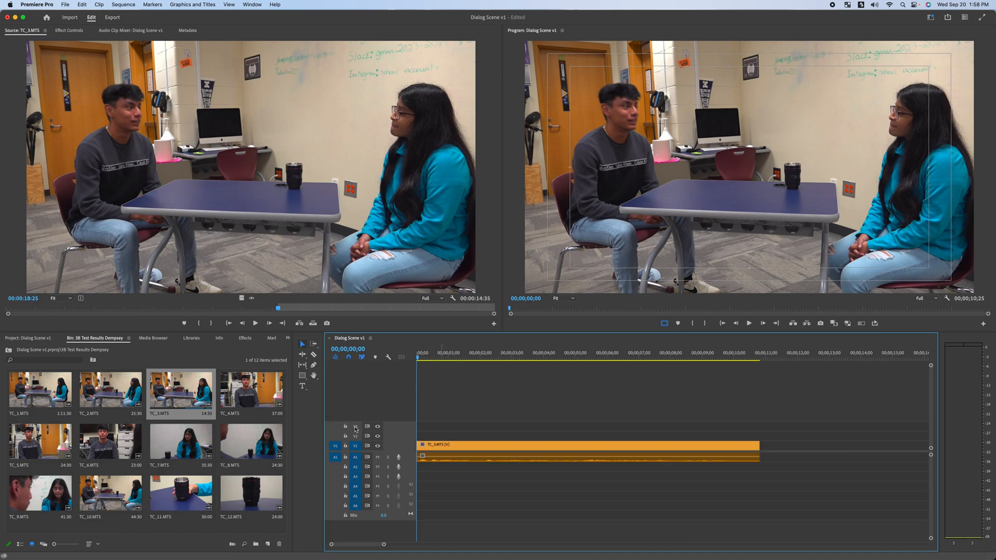
# Check the clips' colour labels in the 3B Test Results Dempsey bin's list view, and return to icon view.
pyautogui.click(45, 340)
pyautogui.click(106, 343)
pyautogui.click(20, 544)
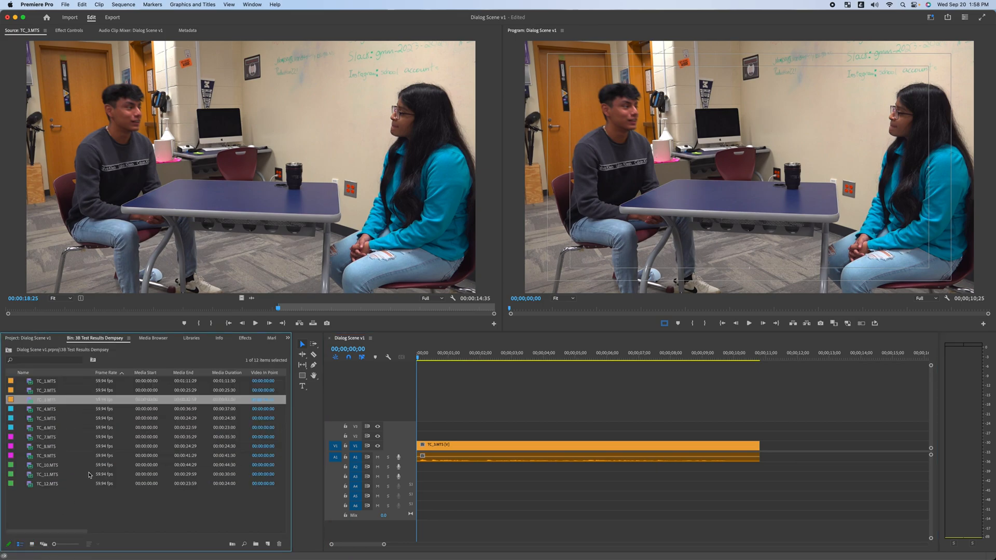
pyautogui.click(32, 544)
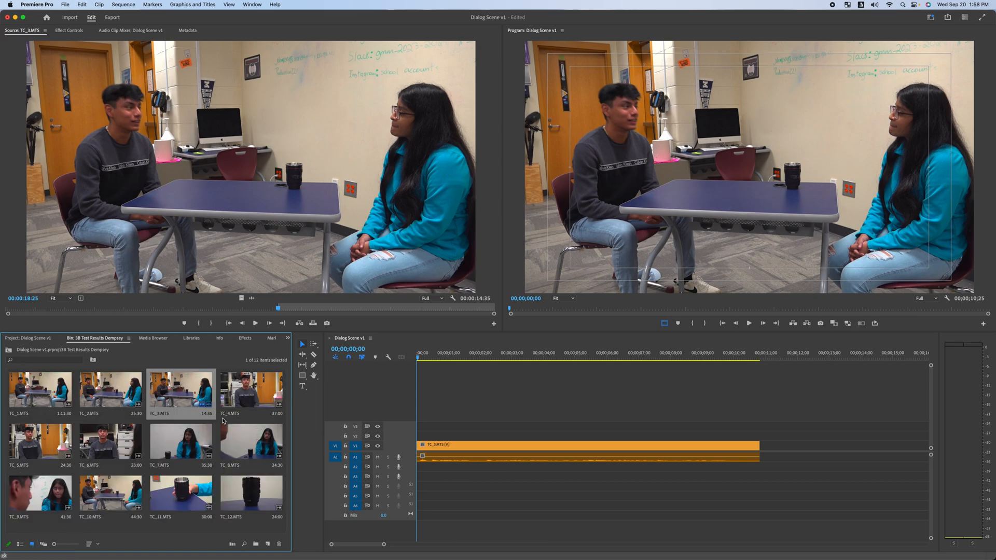
# Open TC_4.MTS, TC_7.MTS and TC_6.MTS in the Source Monitor to compare the single-character shots.
pyautogui.click(253, 400)
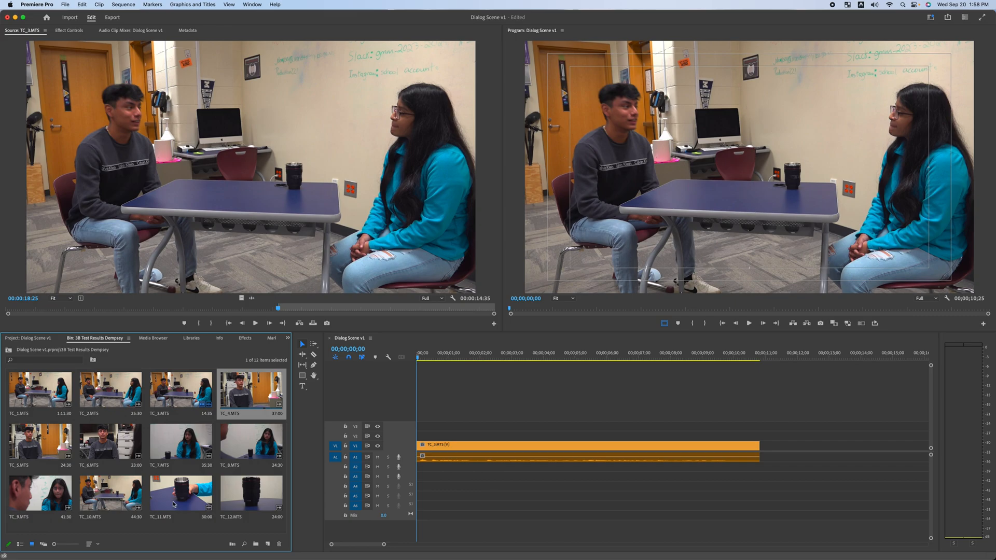
pyautogui.doubleClick(240, 395)
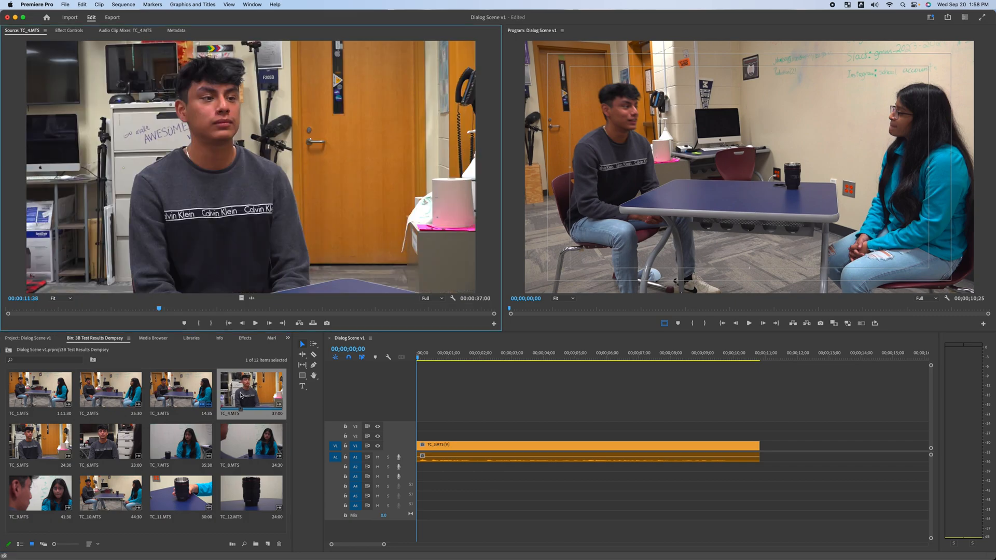
pyautogui.click(185, 438)
pyautogui.doubleClick(183, 443)
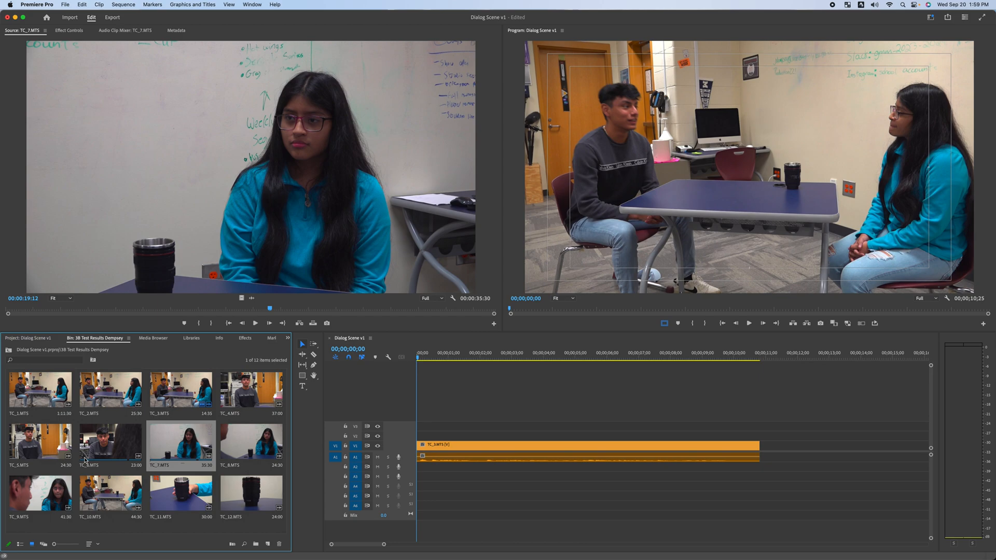
pyautogui.click(234, 396)
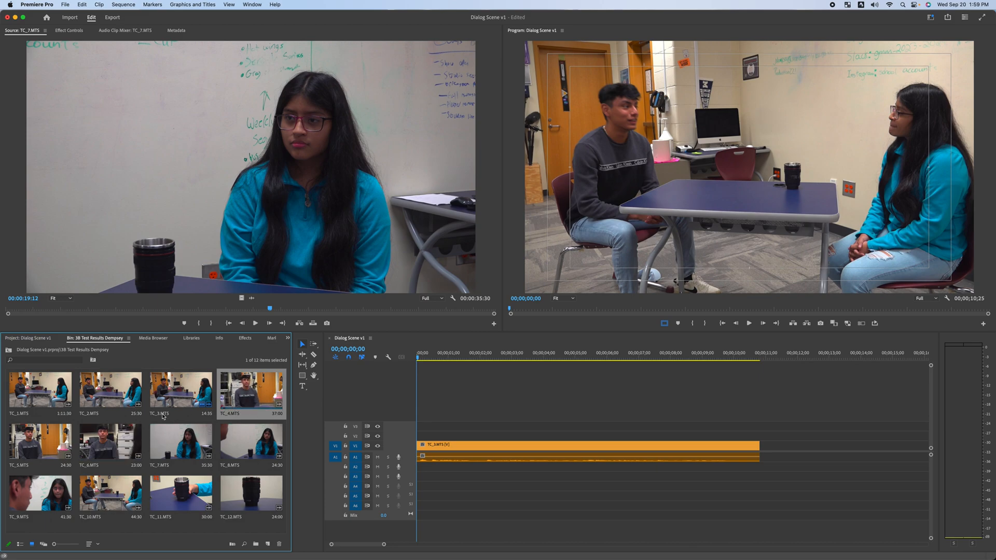
pyautogui.doubleClick(96, 446)
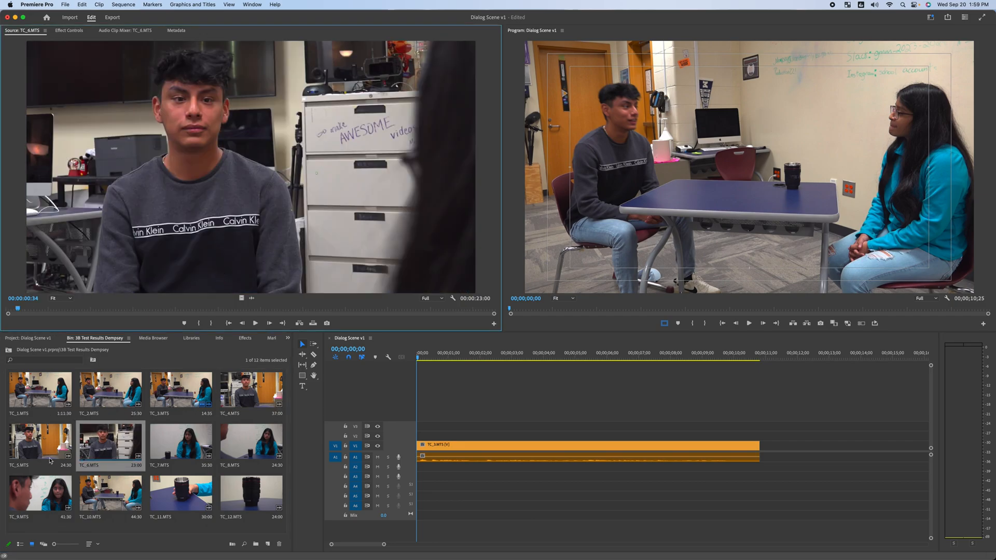
# Open TC_5.MTS in the Source Monitor and play it up to about 00:00:11:53 to find the first spoken line.
pyautogui.doubleClick(72, 429)
pyautogui.moveTo(233, 309); pyautogui.dragTo(71, 308)
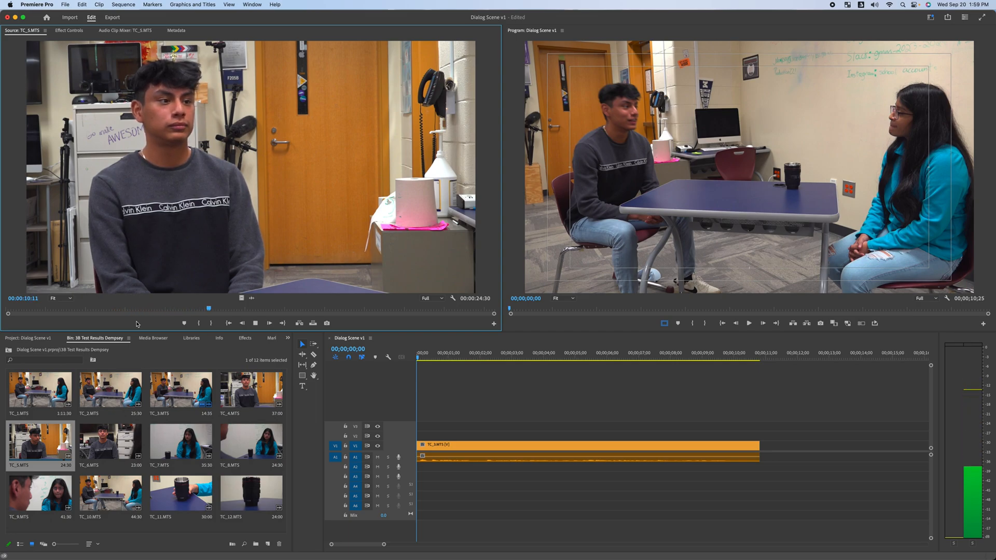
pyautogui.press('space')
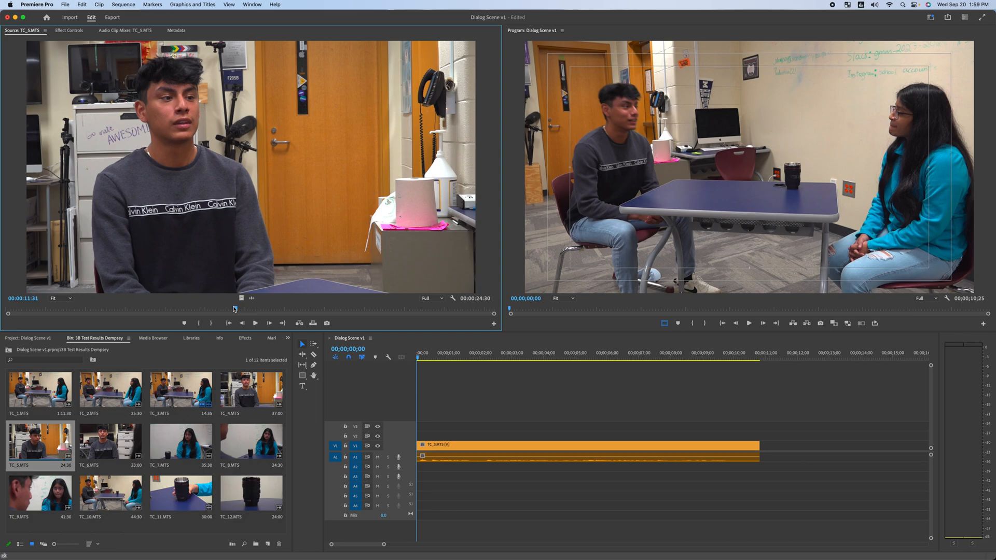
pyautogui.moveTo(235, 309); pyautogui.dragTo(167, 313)
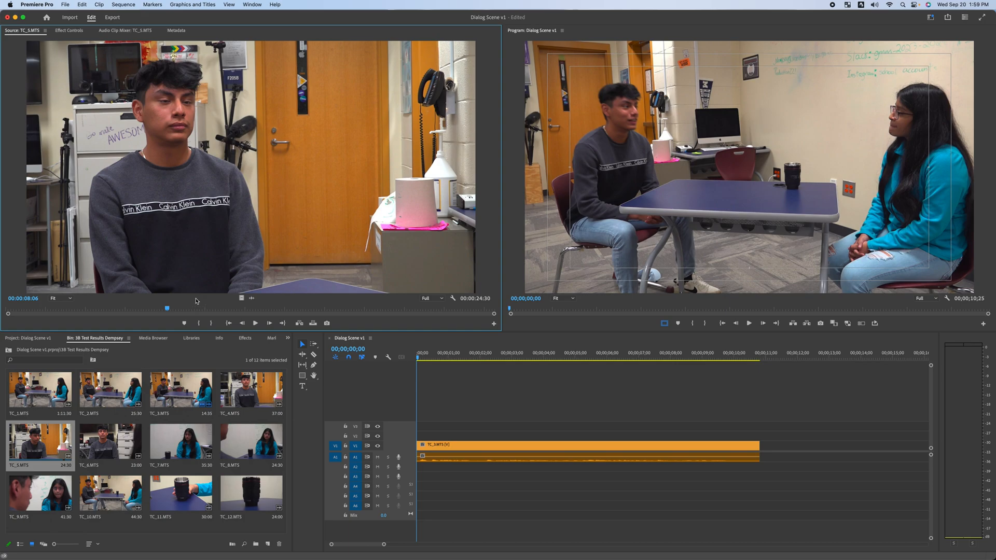
pyautogui.press('space')
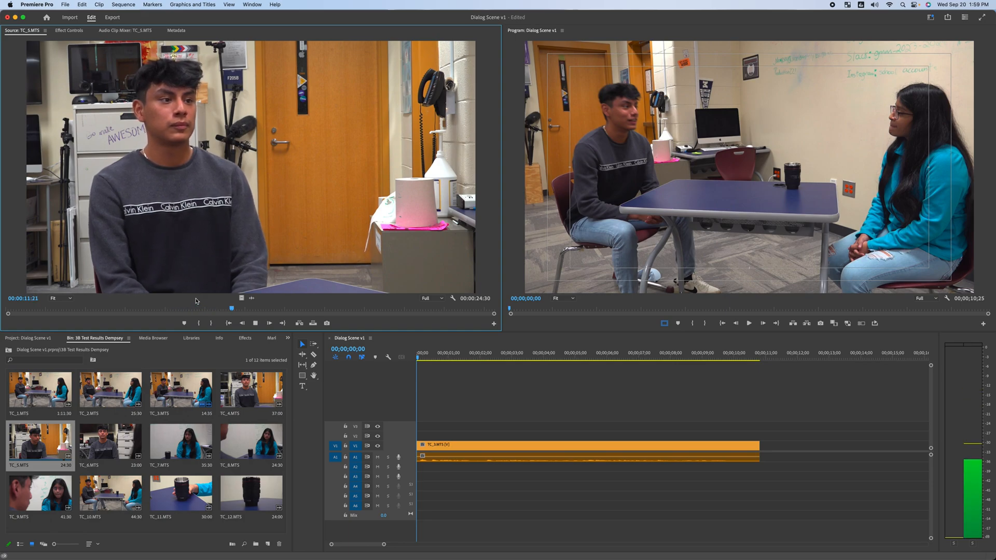
pyautogui.press('space')
pyautogui.press('space')
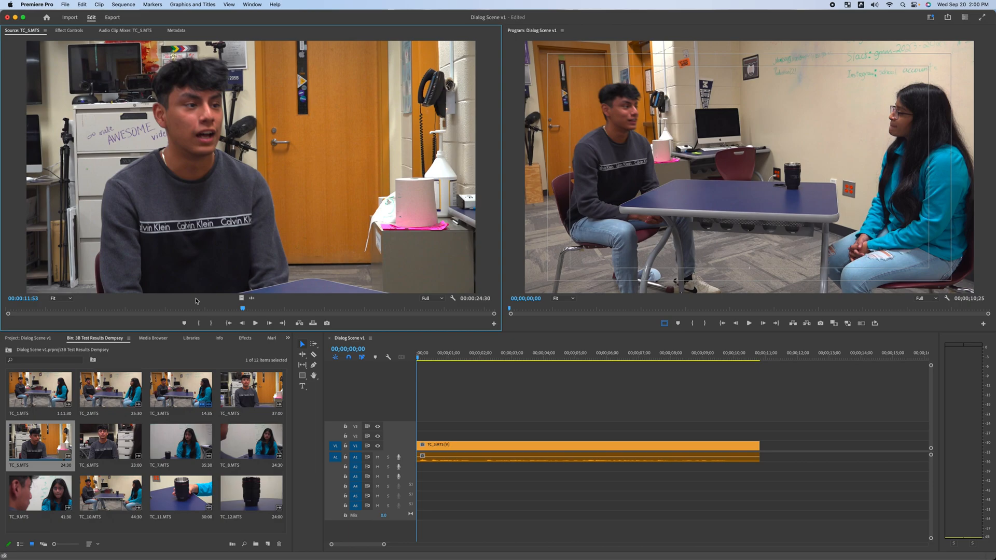
# Step back frame by frame, mark the In point of TC_5.MTS at 00:00:11:47, and play from there to check it.
pyautogui.press('Left')
pyautogui.press('Left')
pyautogui.press('Left')
pyautogui.press('Left')
pyautogui.press('Left')
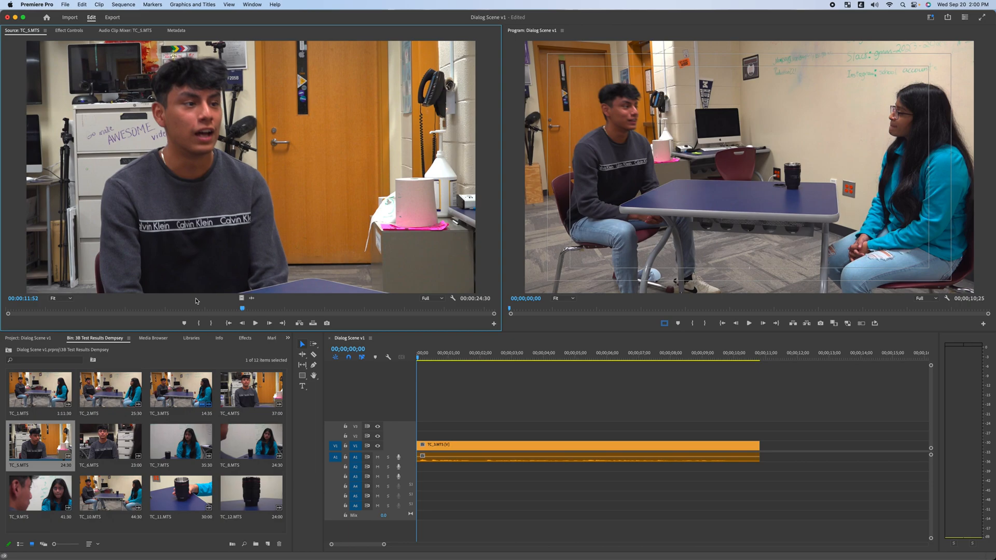
pyautogui.press('Left')
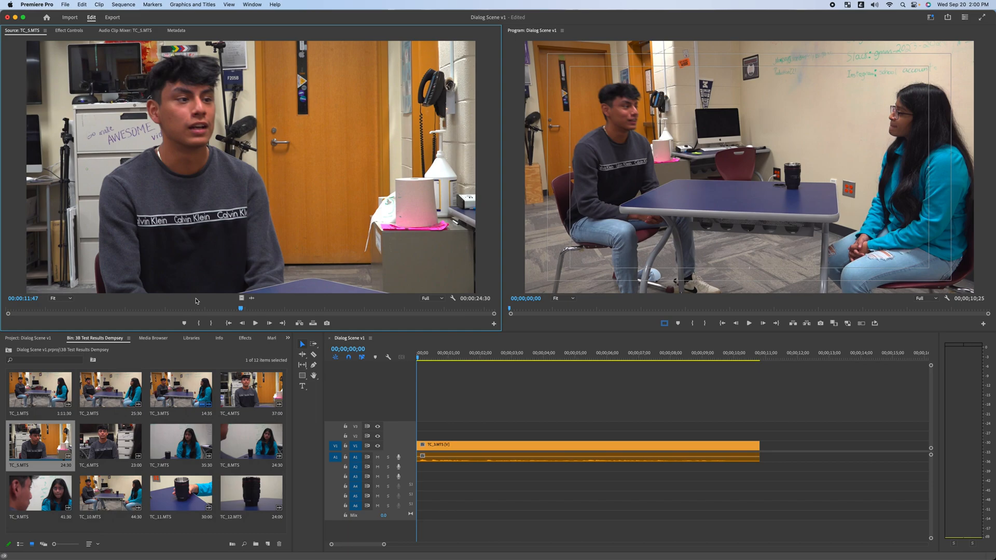
pyautogui.press('i')
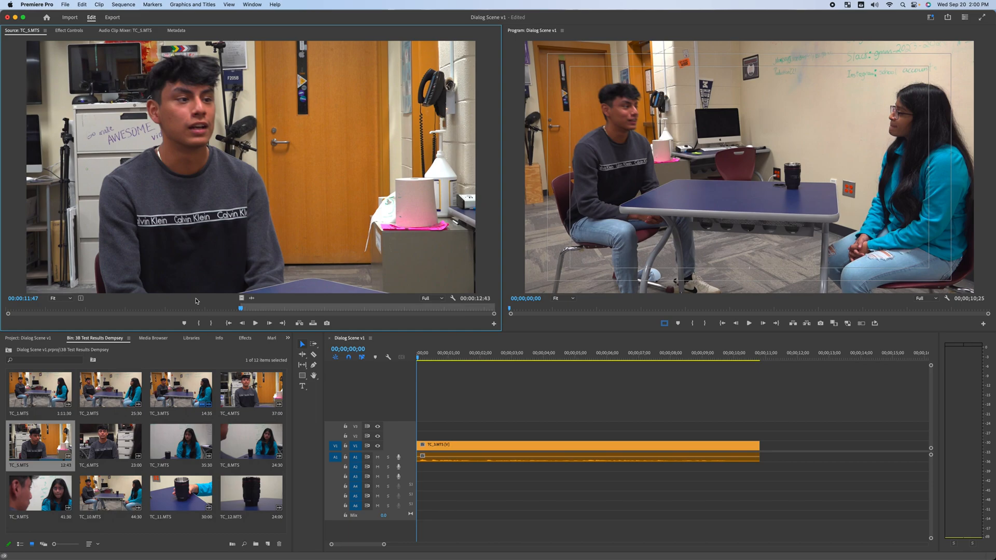
pyautogui.press('space')
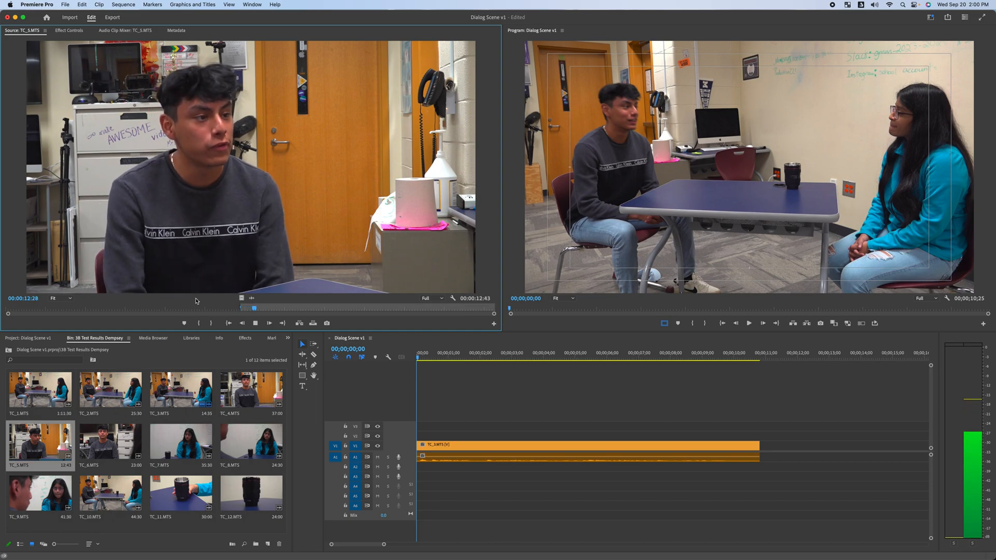
pyautogui.press('space')
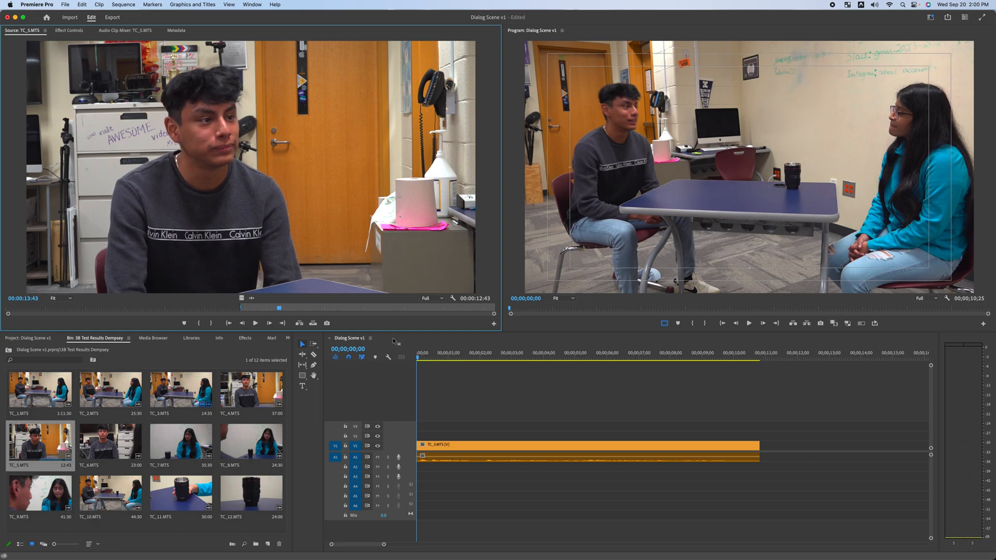
# Return the playhead to the sequence start and enlarge the A1 track so its waveform is readable.
pyautogui.click(436, 357)
pyautogui.moveTo(437, 357); pyautogui.dragTo(412, 365)
pyautogui.moveTo(410, 461); pyautogui.dragTo(410, 475)
pyautogui.click(438, 416)
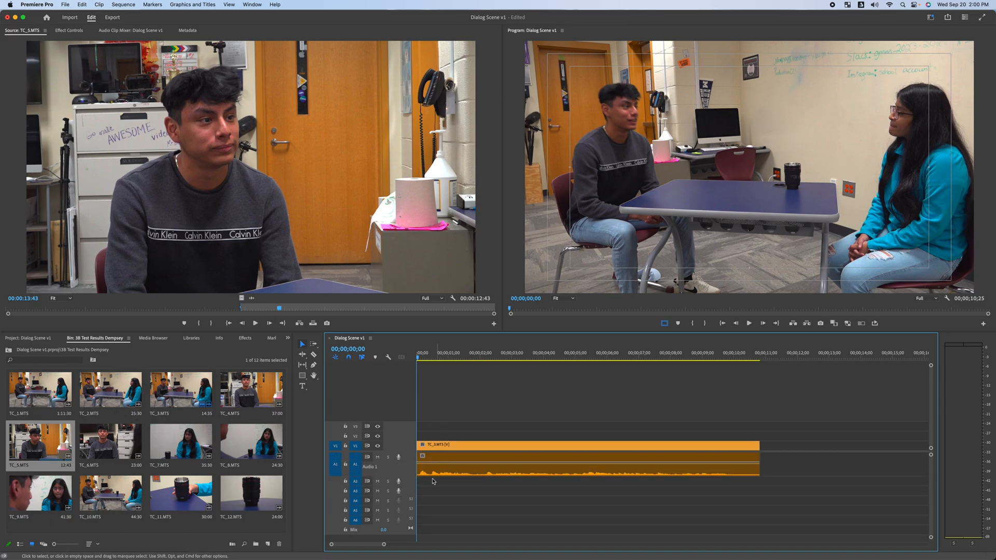
# Set the playhead to 00;00;00;01 and place the trimmed TC_5.MTS there on V2 and A2, stacked with TC_3.MTS.
pyautogui.moveTo(420, 357); pyautogui.dragTo(405, 353)
pyautogui.hotkey('shift', 'Right')
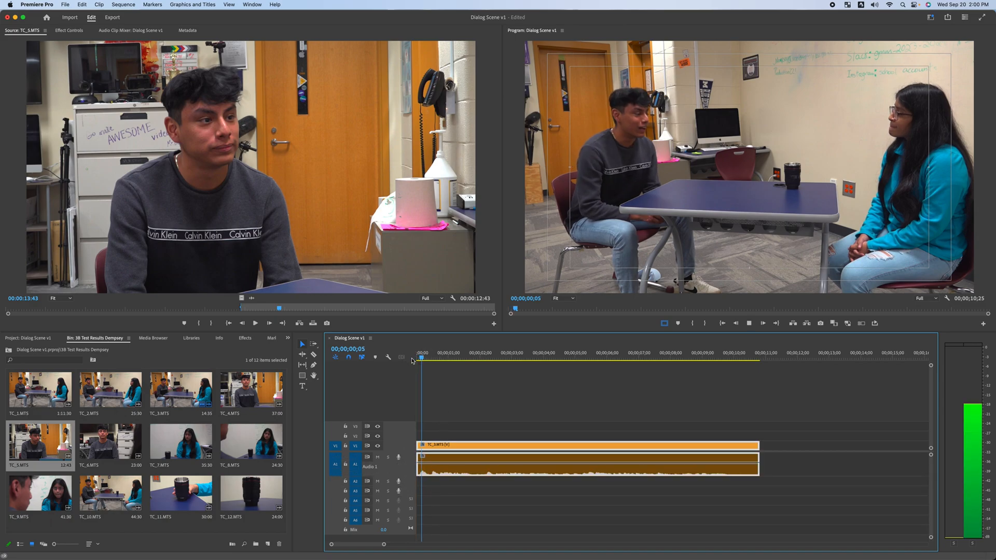
pyautogui.press('Left')
pyautogui.press('Left')
pyautogui.press('Left')
pyautogui.press('Left')
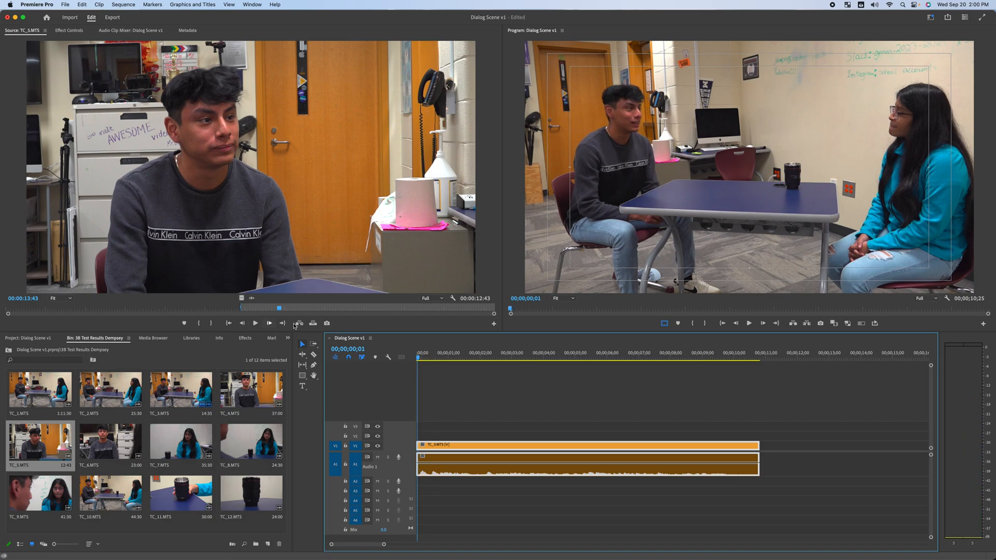
pyautogui.moveTo(215, 174); pyautogui.dragTo(422, 438)
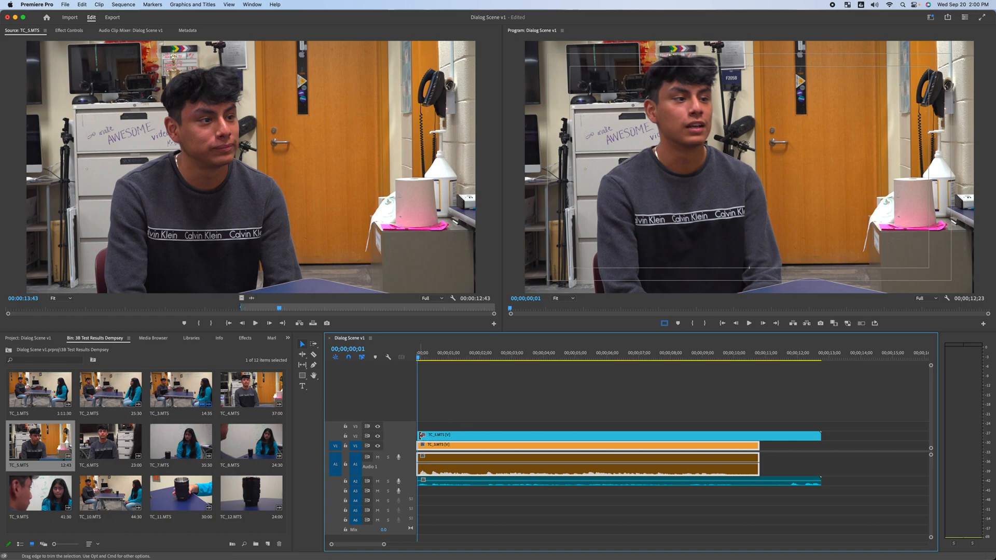
# Play the first two seconds of the sequence to check the sync between TC_5.MTS and TC_3.MTS.
pyautogui.click(418, 357)
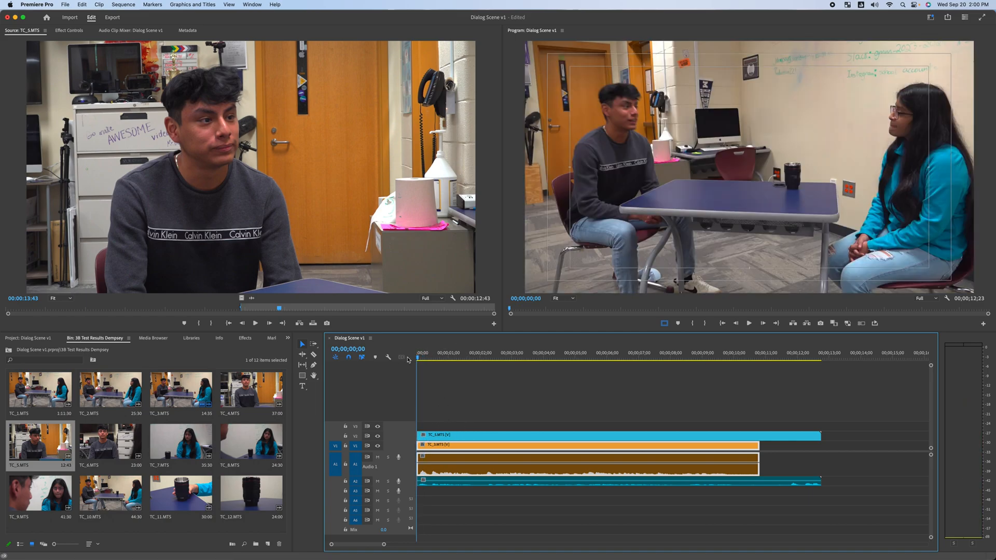
pyautogui.press('space')
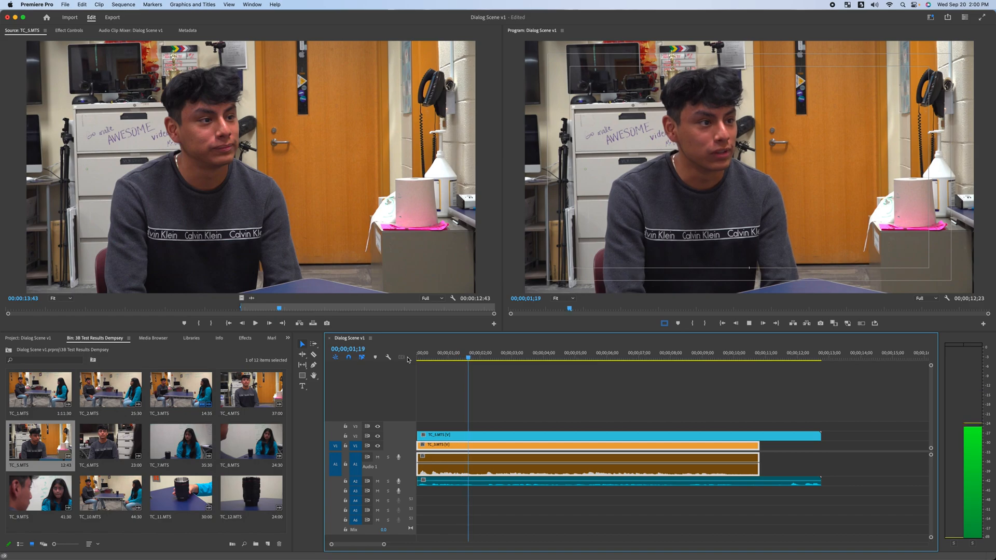
pyautogui.press('space')
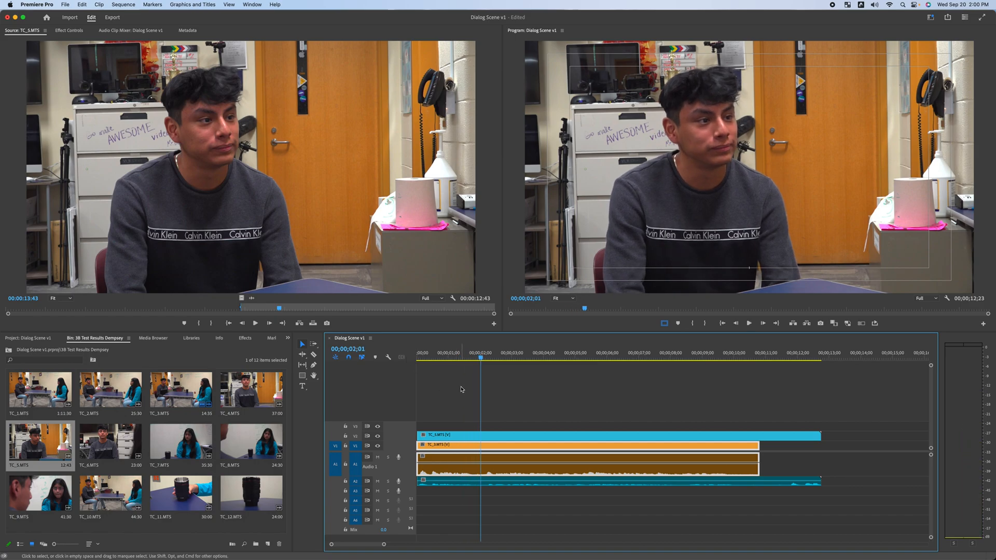
# Move TC_5.MTS on V2 and A2 to start at 00;00;00;00, and return the playhead to the sequence start.
pyautogui.click(447, 435)
pyautogui.moveTo(453, 436); pyautogui.dragTo(434, 429)
pyautogui.click(443, 390)
pyautogui.moveTo(444, 351); pyautogui.dragTo(442, 350)
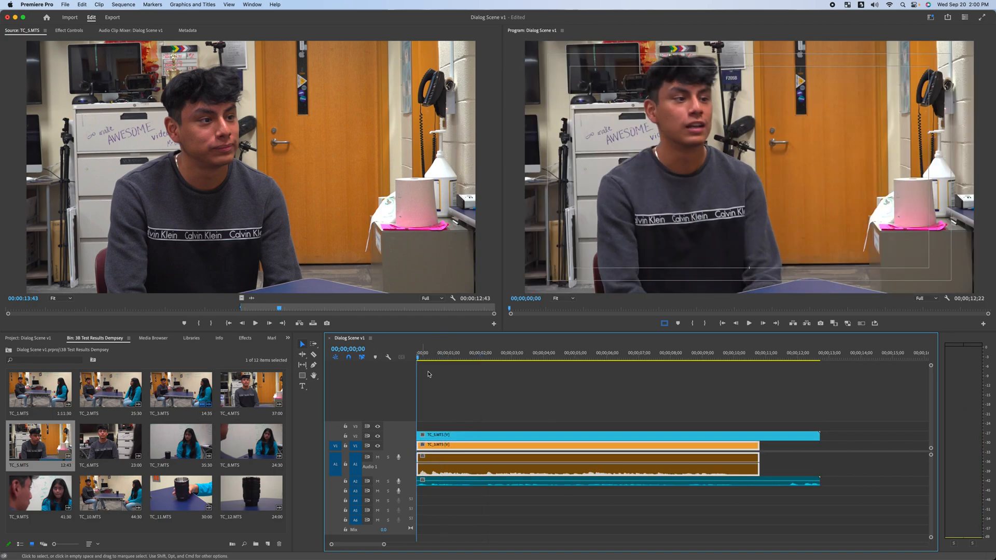
# Play the opening line to check the realigned TC_5.MTS, and save the project.
pyautogui.press('space')
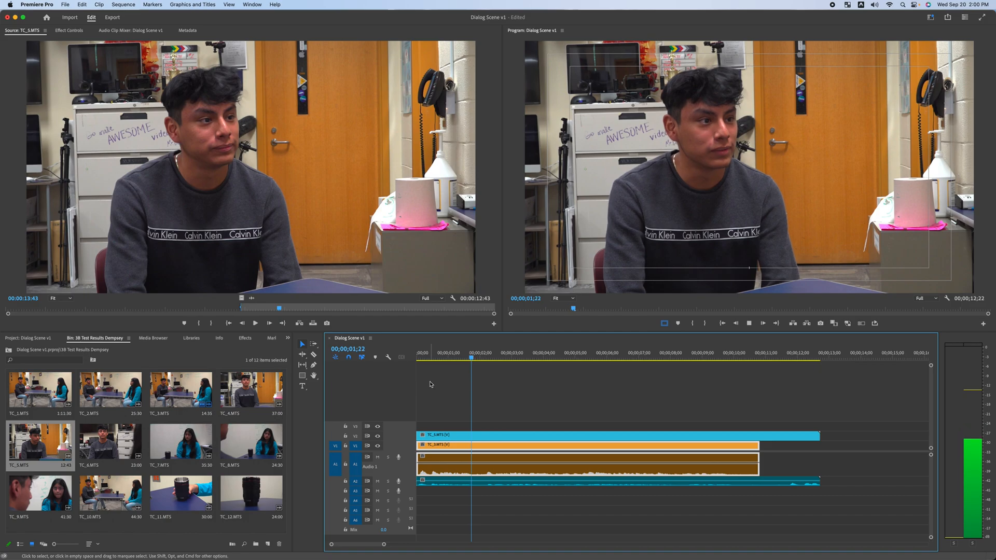
pyautogui.press('space')
pyautogui.press('super+s')
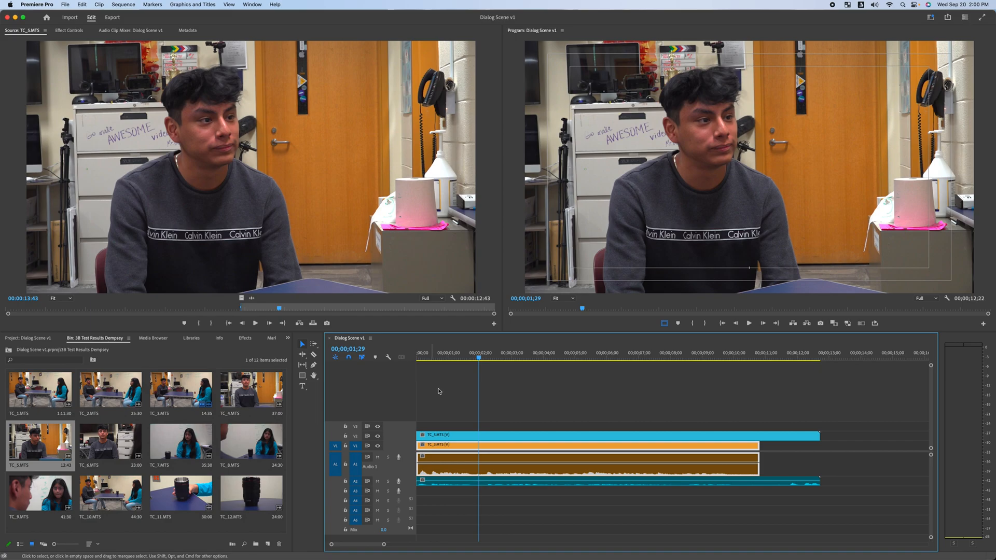
# Scrub the opening line between 00;00;00;14 and 00;00;01;14 and compare the audio clips on A1 and A2.
pyautogui.click(463, 355)
pyautogui.click(444, 411)
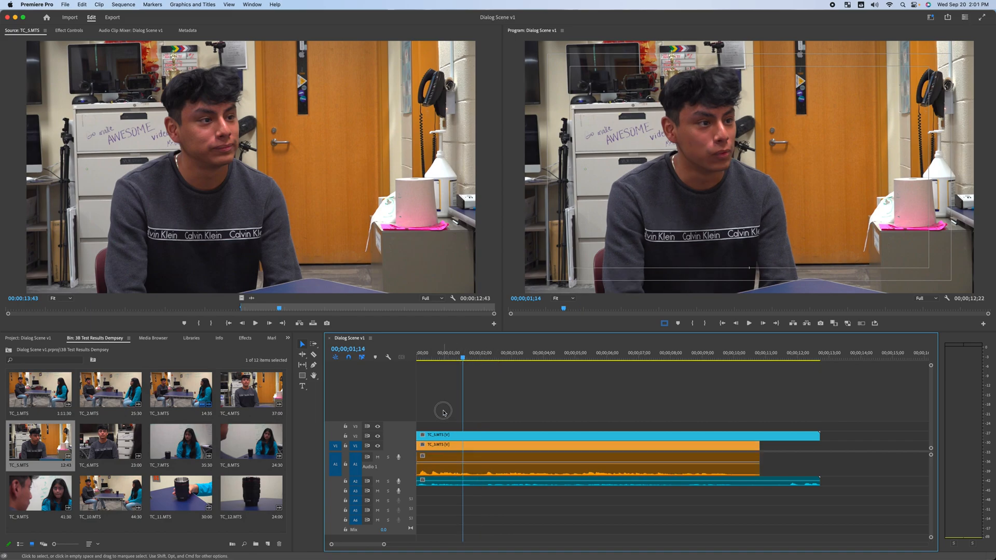
pyautogui.click(447, 357)
pyautogui.moveTo(444, 360); pyautogui.dragTo(430, 358)
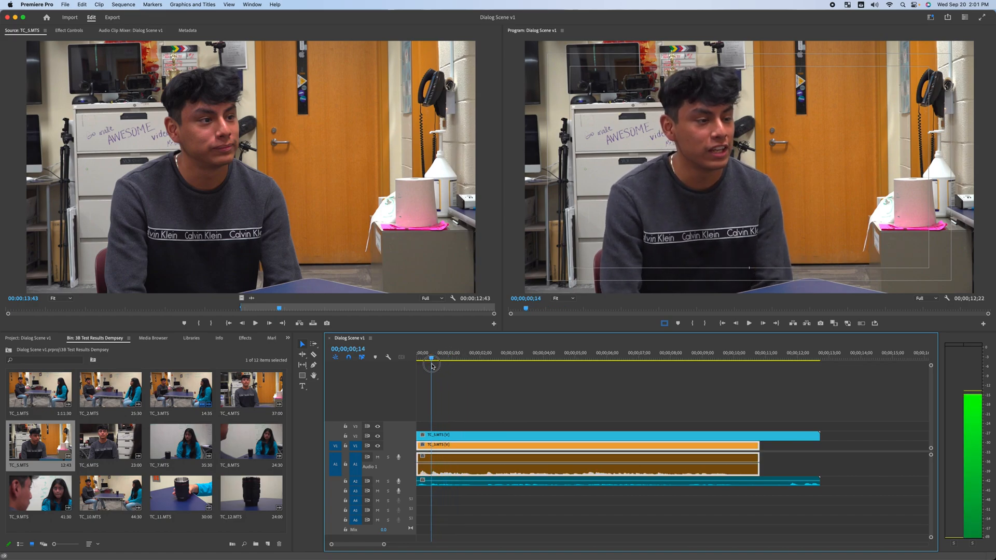
pyautogui.click(454, 478)
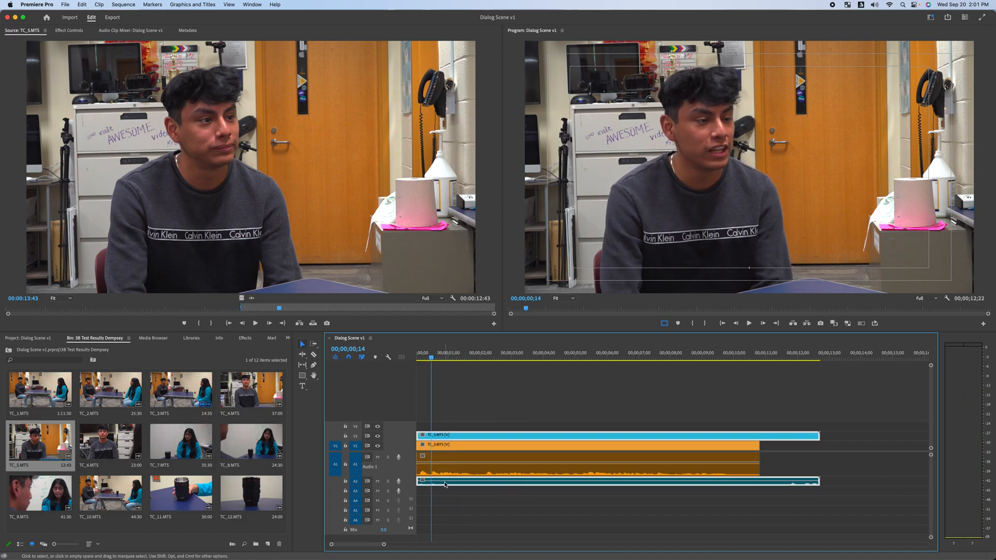
pyautogui.click(475, 458)
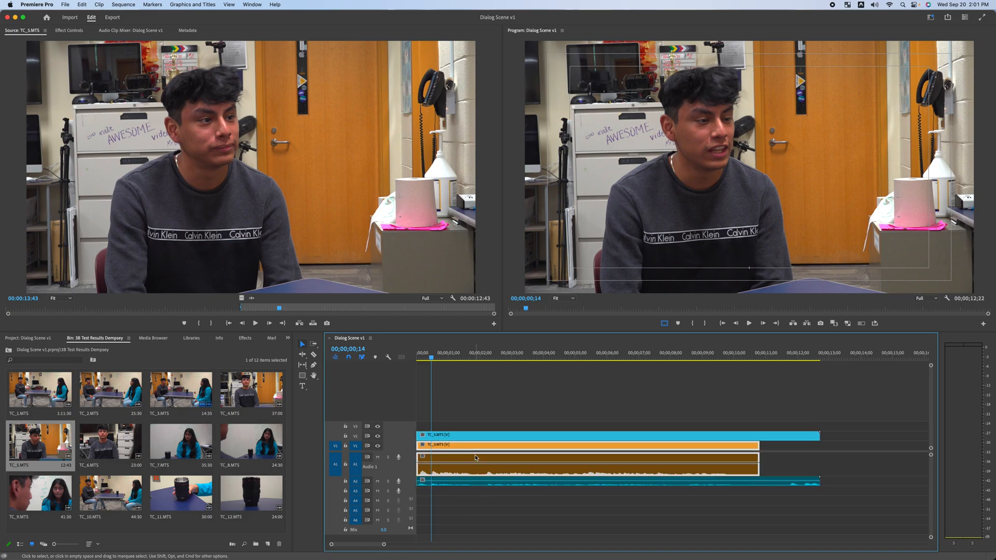
pyautogui.click(446, 380)
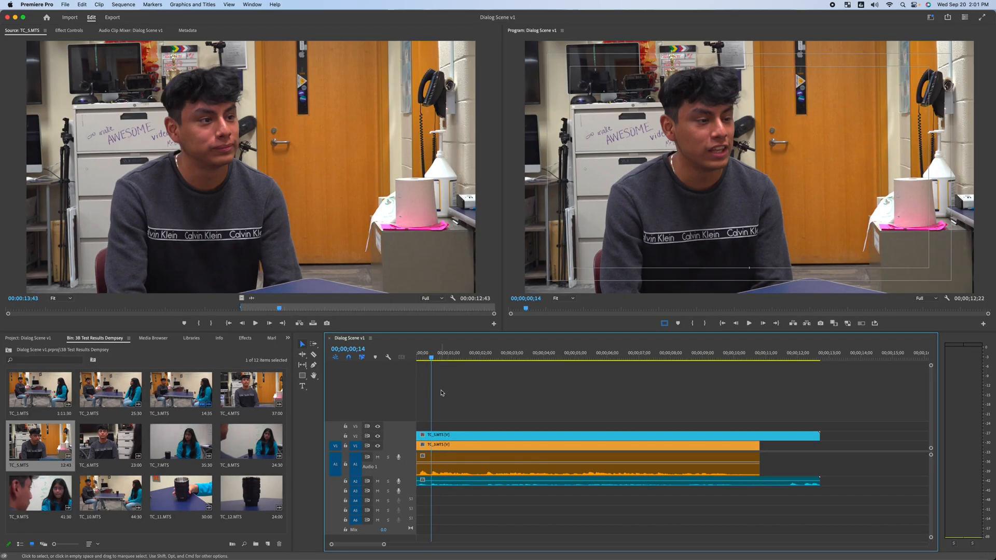
# Mute track A2 and play from the sequence start to 00;00;00;26, where the close-up should begin.
pyautogui.click(378, 481)
pyautogui.moveTo(435, 358); pyautogui.dragTo(398, 359)
pyautogui.click(455, 406)
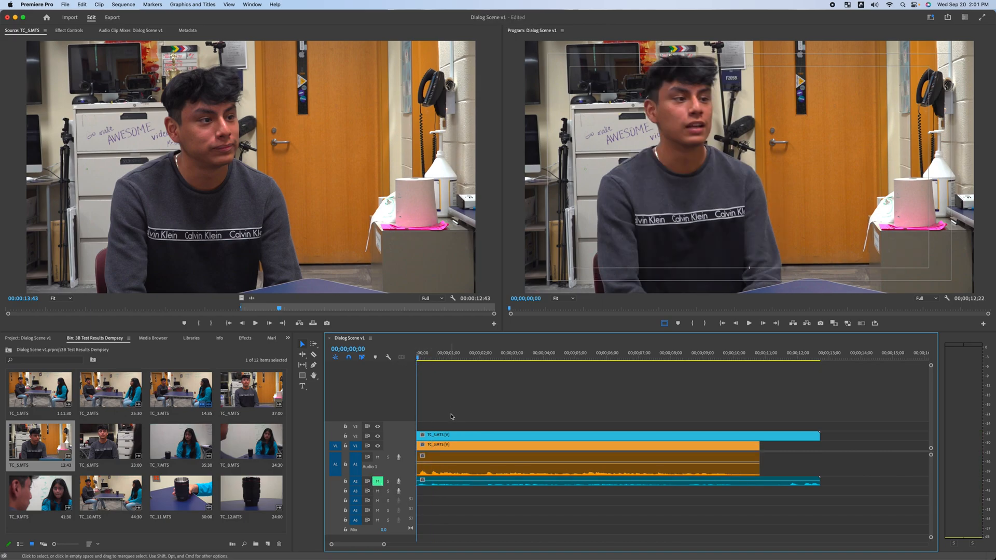
pyautogui.press('space')
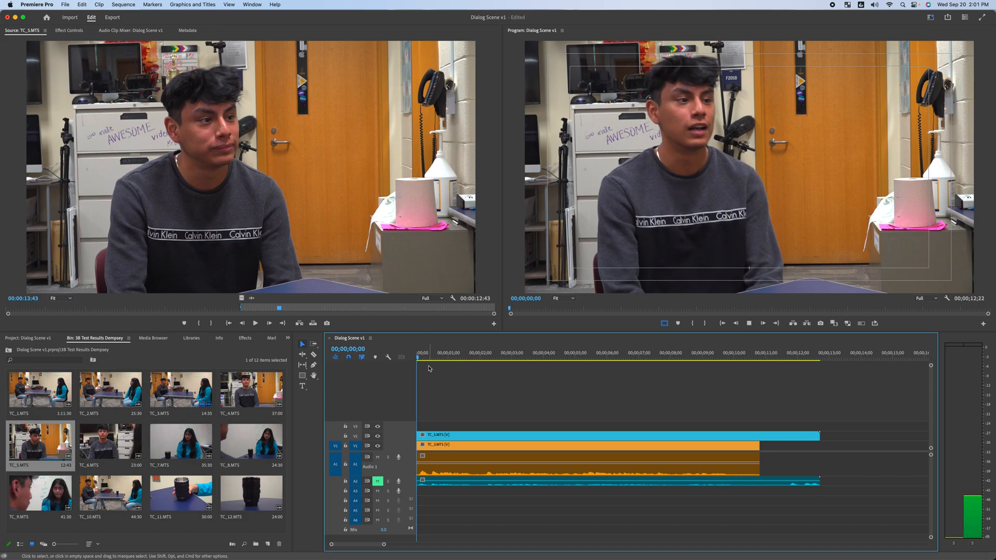
pyautogui.press('space')
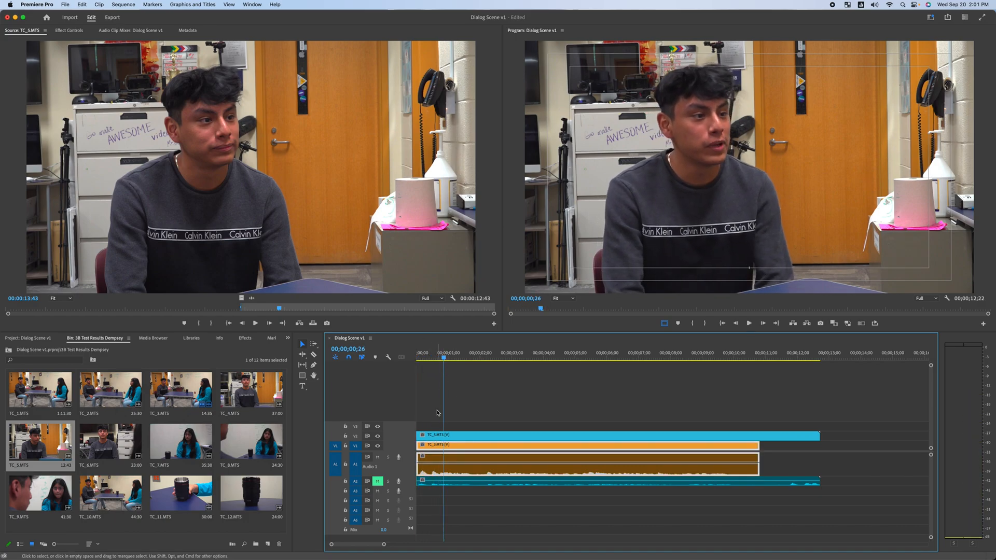
# Trim the start of TC_5.MTS on V2 and A2 to 00;00;00;26 and return the playhead to the sequence start.
pyautogui.click(427, 436)
pyautogui.moveTo(419, 436); pyautogui.dragTo(445, 436)
pyautogui.moveTo(444, 353); pyautogui.dragTo(400, 367)
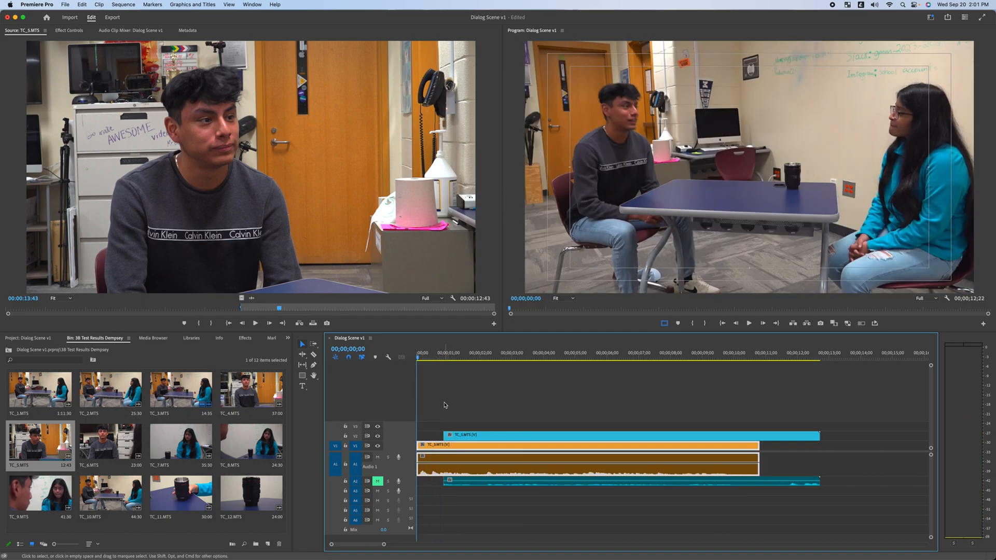
# Play the opening several times to check the cut from the TC_3.MTS two-shot to the TC_5.MTS close-up, ending at the sequence start.
pyautogui.press('space')
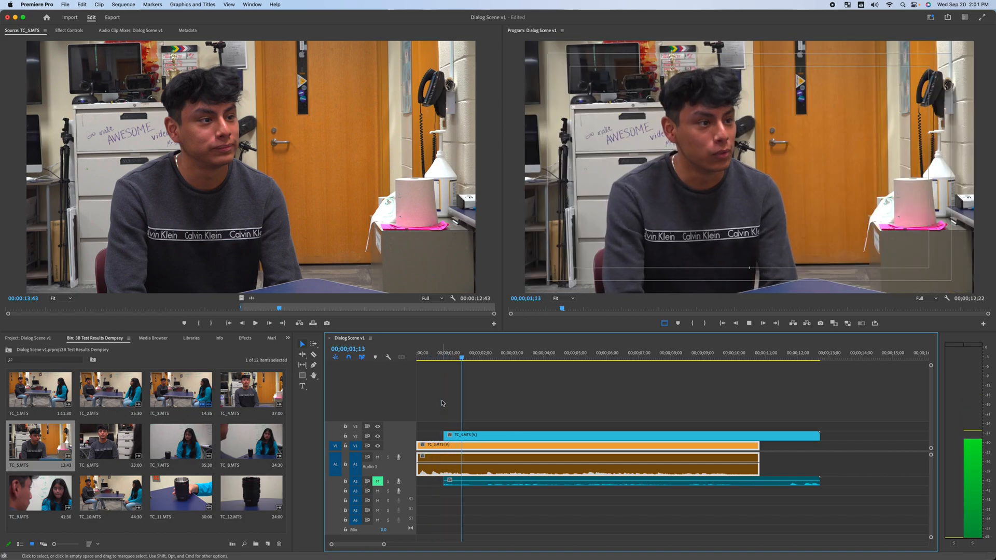
pyautogui.press('space')
pyautogui.moveTo(447, 354); pyautogui.dragTo(419, 356)
pyautogui.press('space')
pyautogui.press('space')
pyautogui.press('space')
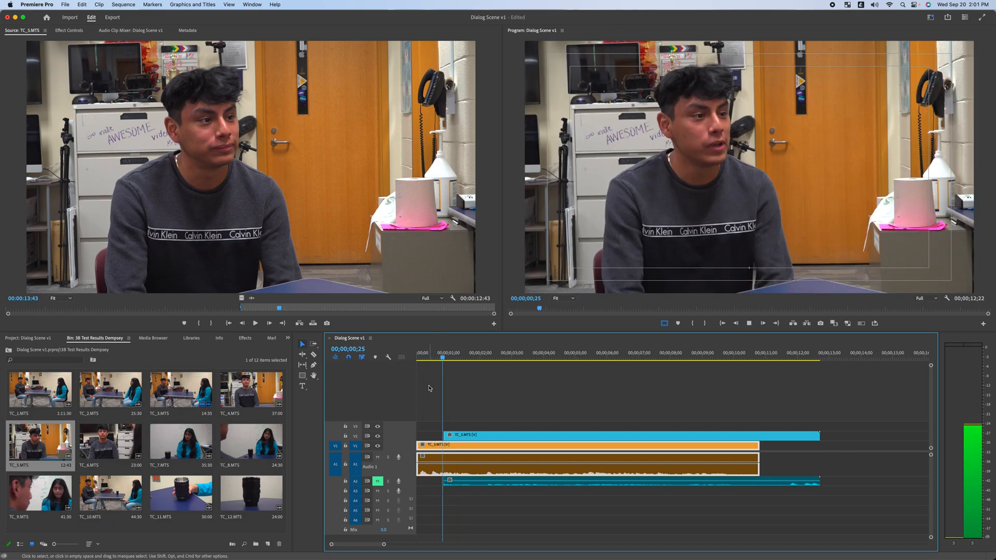
pyautogui.moveTo(452, 356); pyautogui.dragTo(436, 358)
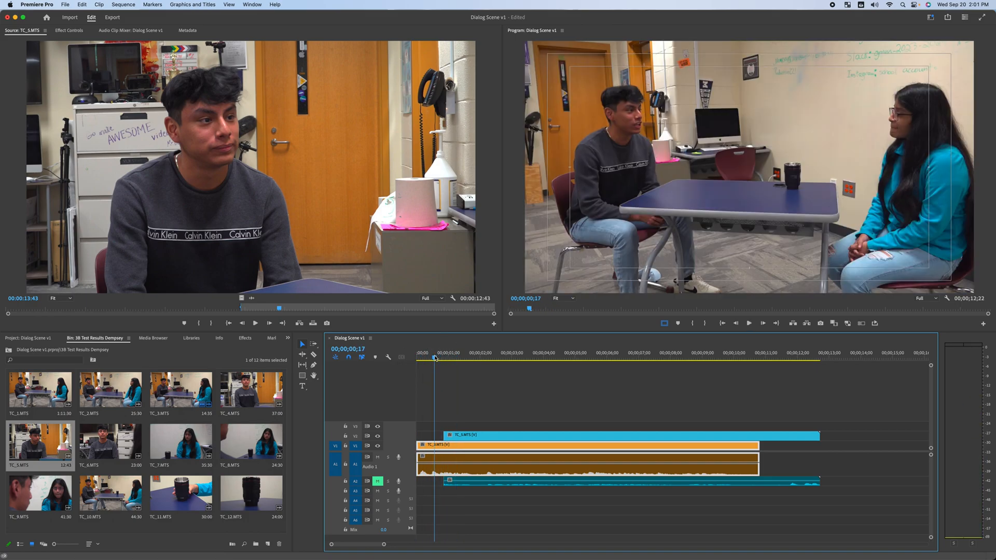
pyautogui.moveTo(444, 363); pyautogui.dragTo(463, 380)
pyautogui.press('space')
pyautogui.press('space')
pyautogui.press('Home')
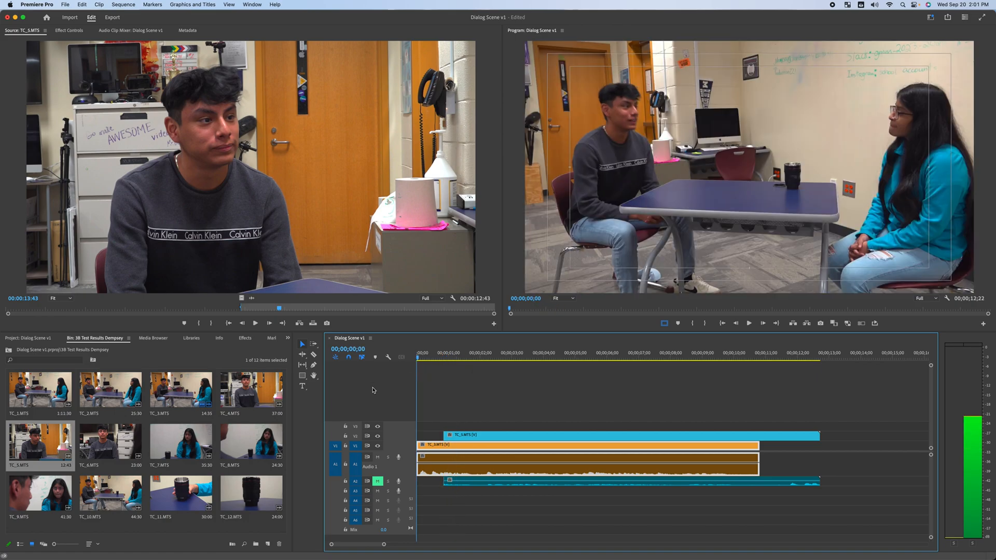
# Open TC_6.MTS in the Source monitor, find where the opening line starts, and mark the In point at 00:00:09:30.
pyautogui.doubleClick(110, 440)
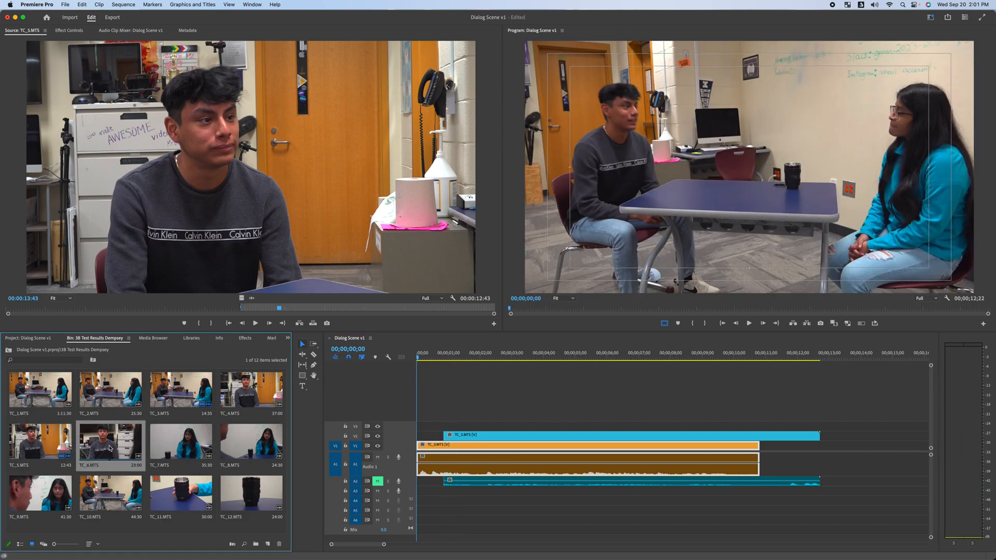
pyautogui.moveTo(240, 309); pyautogui.dragTo(118, 310)
pyautogui.press('space')
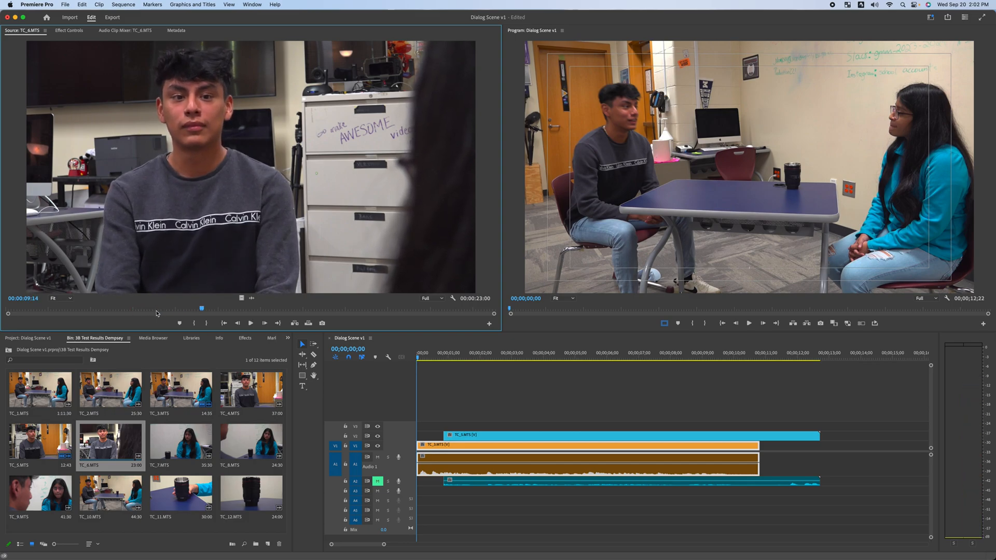
pyautogui.press('space')
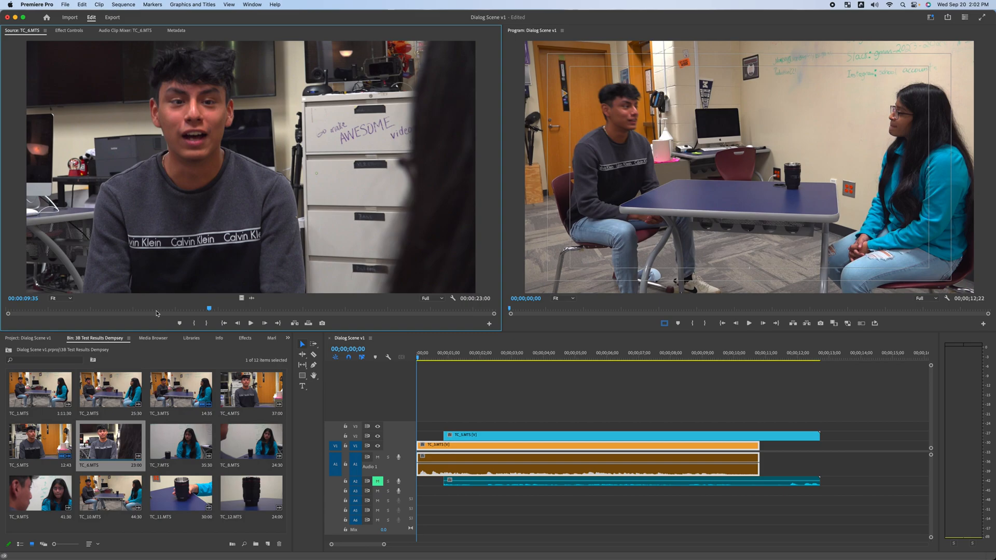
pyautogui.press('Left')
pyautogui.press('Left')
pyautogui.press('Left')
pyautogui.press('Left')
pyautogui.press('Left')
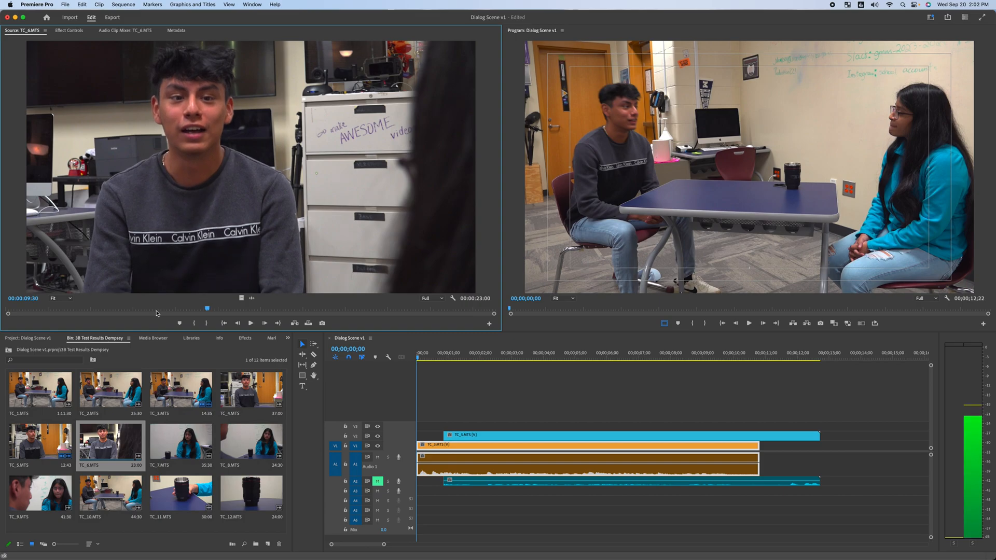
pyautogui.press('i')
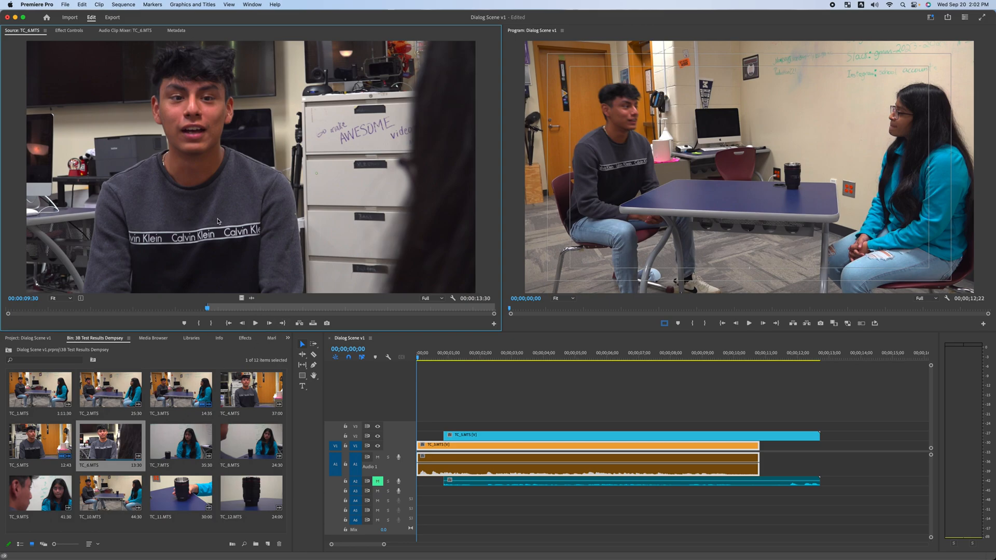
# Place the marked TC_6.MTS on V3 and A3 at the sequence start and play the first two seconds to check its sync.
pyautogui.moveTo(180, 201); pyautogui.dragTo(415, 429)
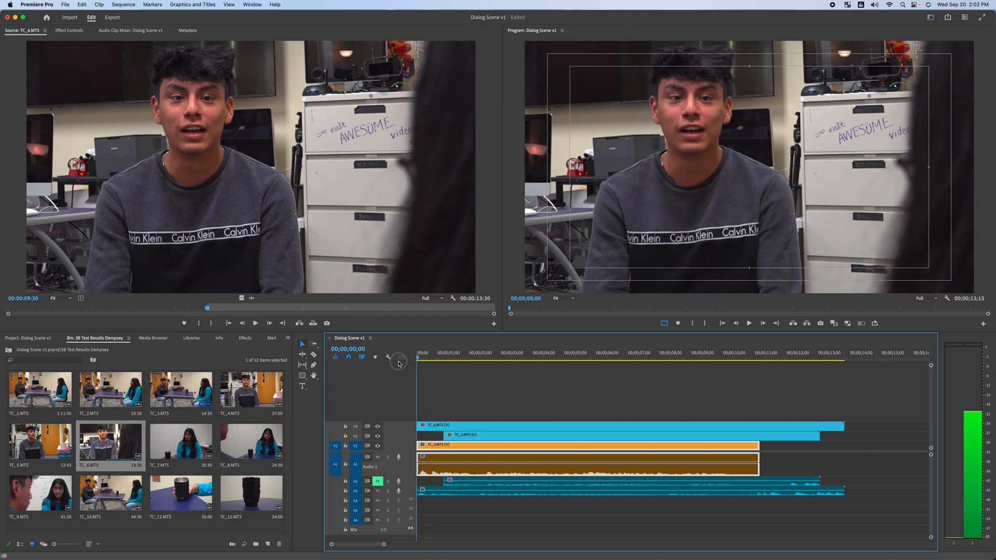
pyautogui.press('space')
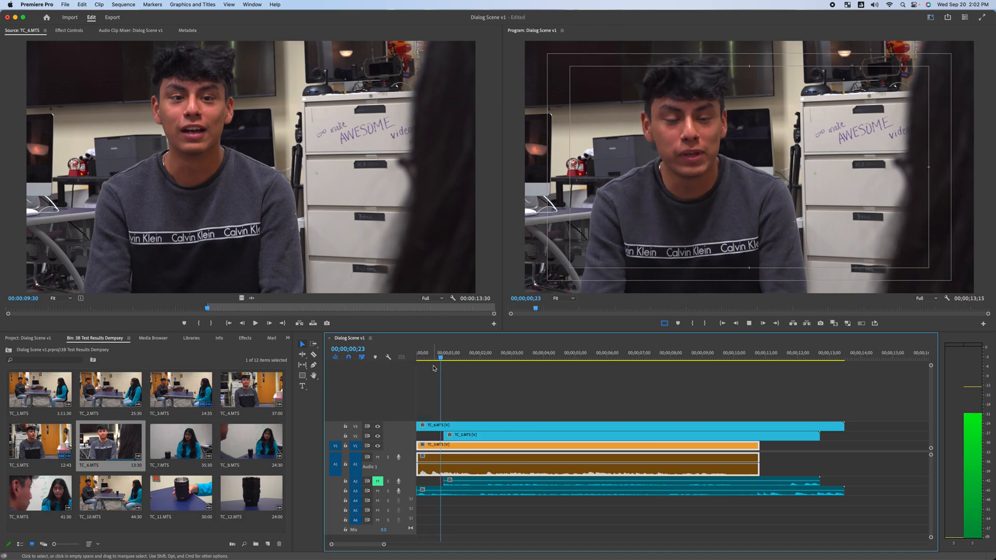
pyautogui.press('space')
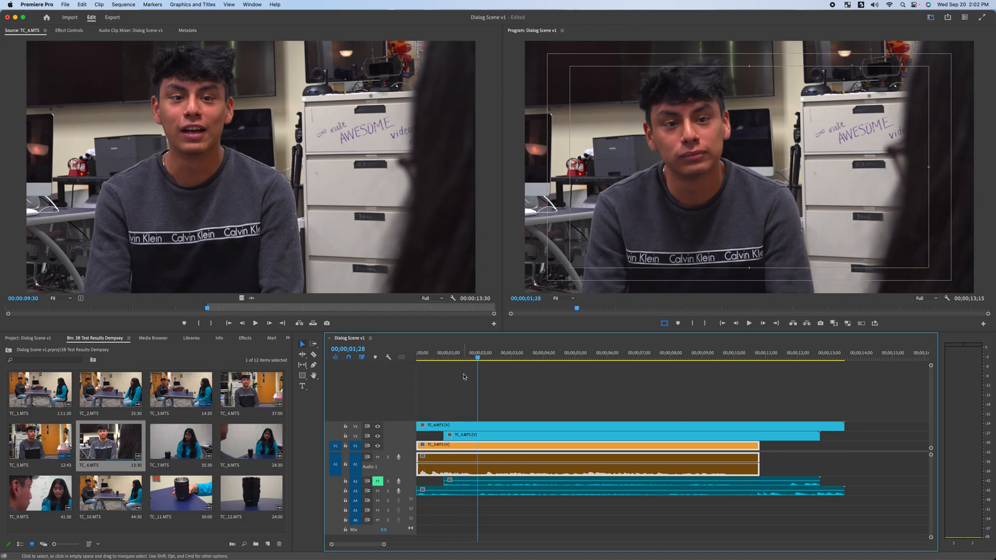
pyautogui.click(459, 384)
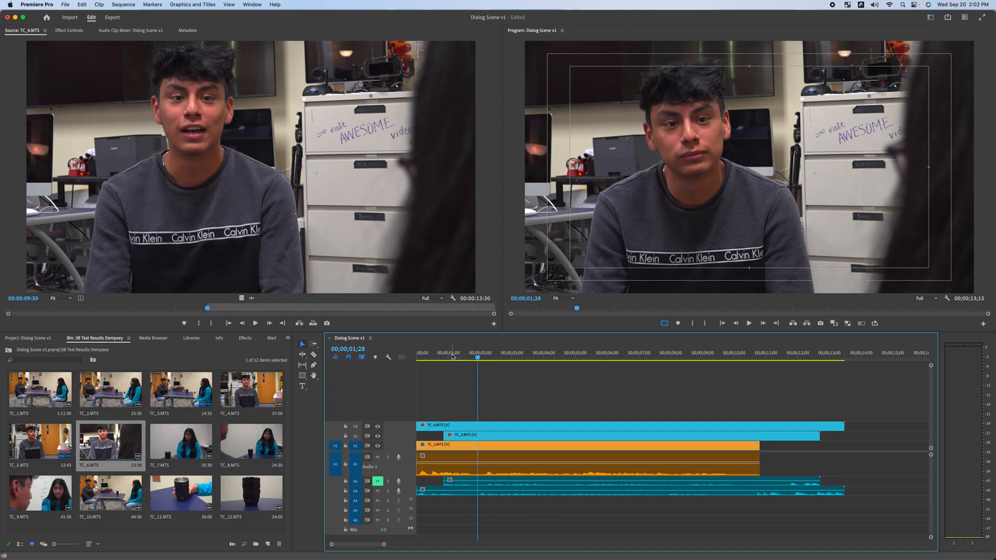
# Set the playhead to 00;00;00;19 and mute track A3.
pyautogui.moveTo(439, 352); pyautogui.dragTo(436, 372)
pyautogui.click(429, 427)
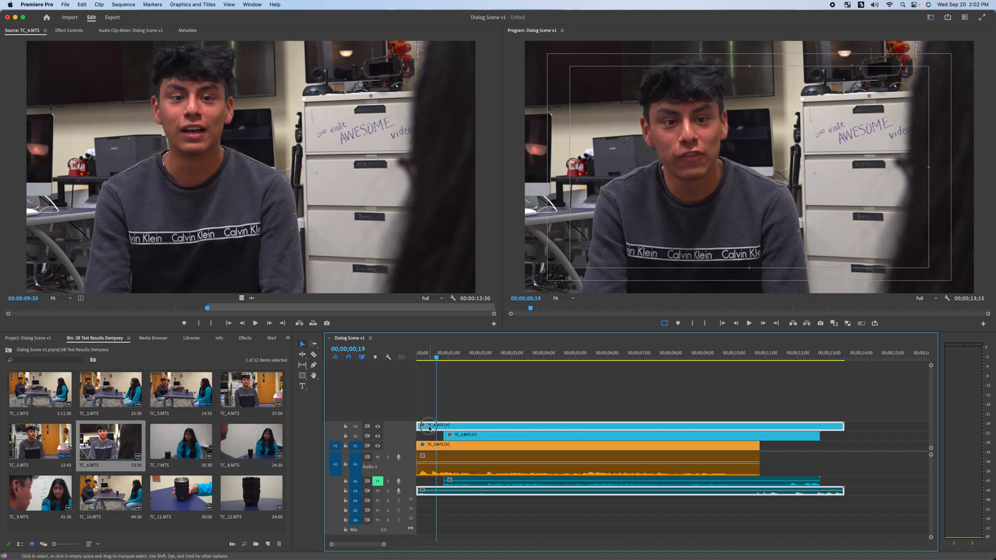
pyautogui.click(429, 412)
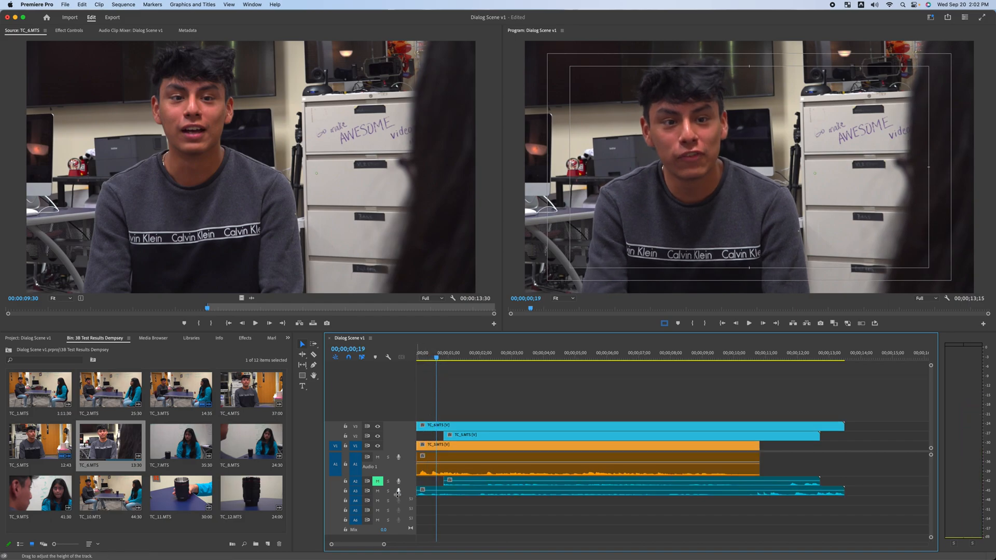
pyautogui.click(377, 491)
# Try trimming the start of TC_6.MTS on V3 and A3 to 00;00;00;19, and play the cut from the sequence start.
pyautogui.click(432, 426)
pyautogui.moveTo(418, 426); pyautogui.dragTo(439, 426)
pyautogui.moveTo(434, 356); pyautogui.dragTo(401, 355)
pyautogui.press('space')
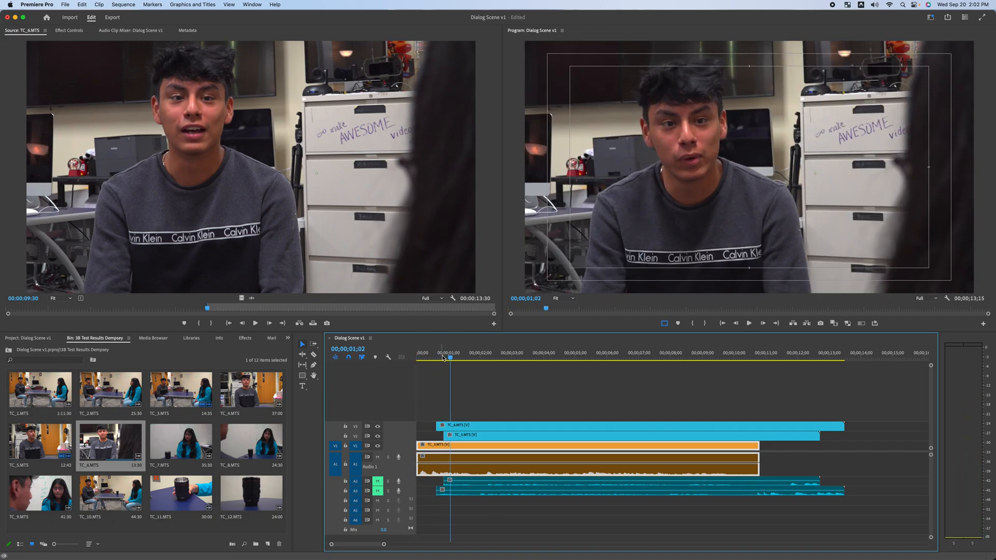
pyautogui.moveTo(441, 358); pyautogui.dragTo(416, 358)
# Shift all clips about 3.5 seconds later, then extend the starts of TC_3.MTS on V1 and TC_6.MTS on V3, the latter to 00;00;03;17.
pyautogui.moveTo(429, 399); pyautogui.dragTo(501, 489)
pyautogui.moveTo(466, 429); pyautogui.dragTo(491, 446)
pyautogui.moveTo(539, 357)
pyautogui.mouseDown()
pyautogui.moveTo(509, 356)
pyautogui.moveTo(530, 357)
pyautogui.mouseUp()
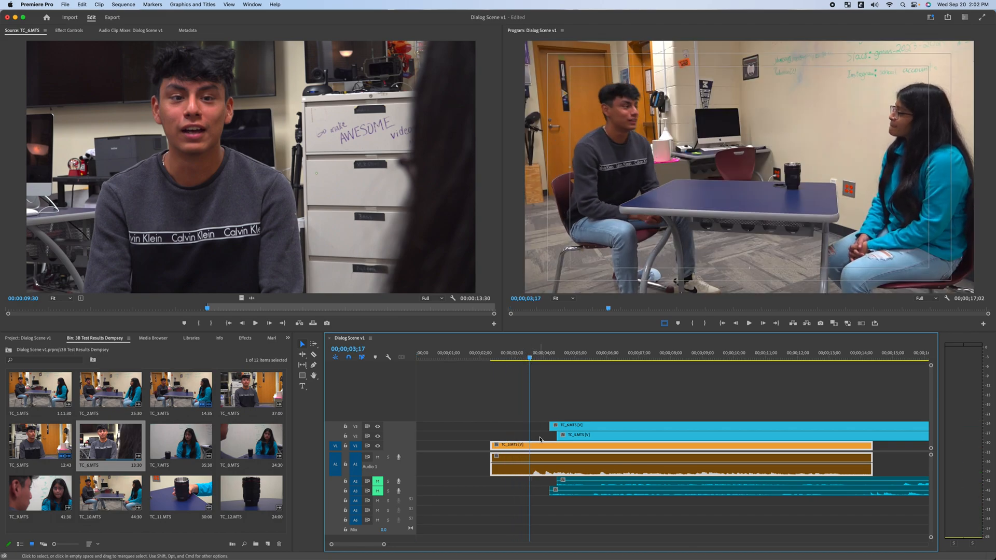
pyautogui.moveTo(550, 425); pyautogui.dragTo(529, 425)
# Play and scrub the opening repeatedly to check the sync and the cut from TC_3.MTS to TC_6.MTS near 00;00;03;17.
pyautogui.moveTo(529, 357); pyautogui.dragTo(495, 356)
pyautogui.press('space')
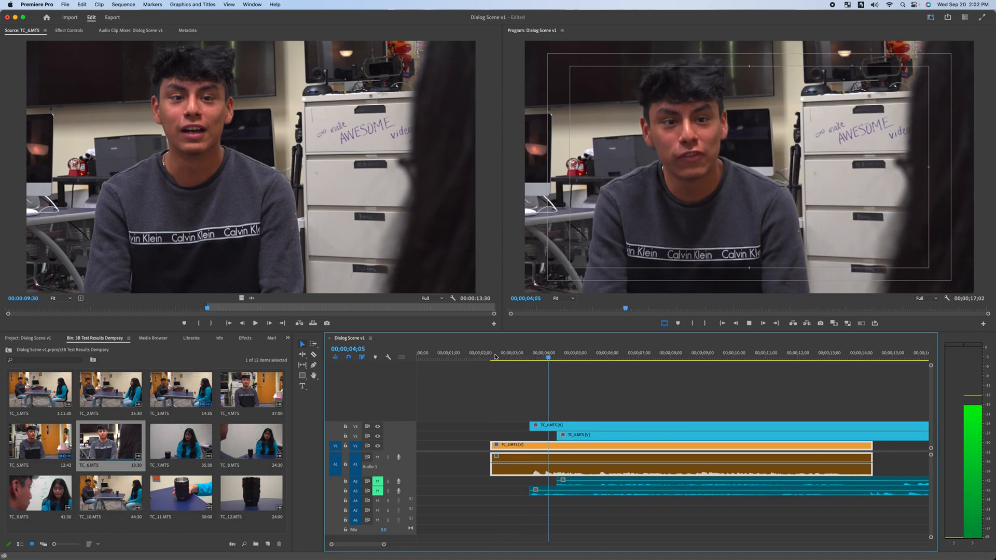
pyautogui.press('space')
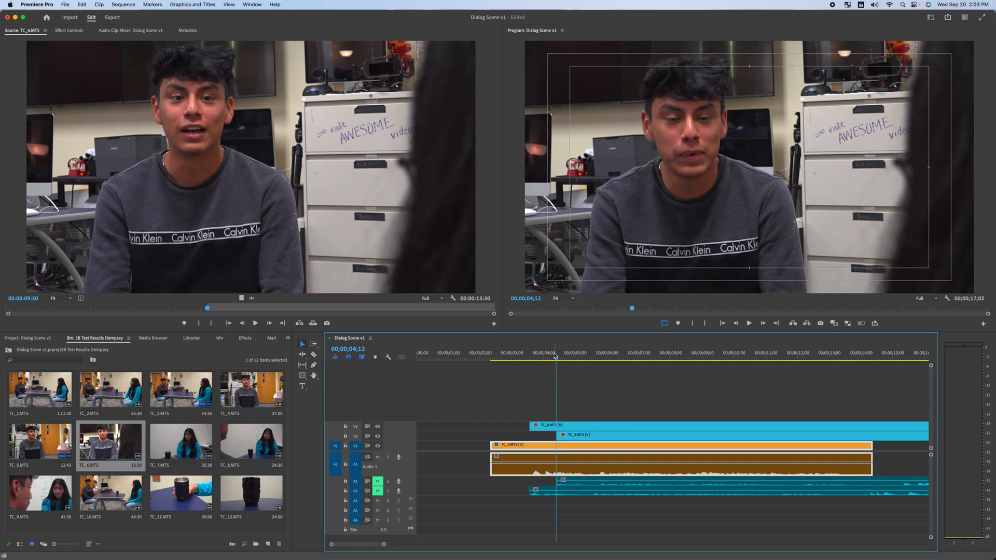
pyautogui.moveTo(555, 356); pyautogui.dragTo(516, 380)
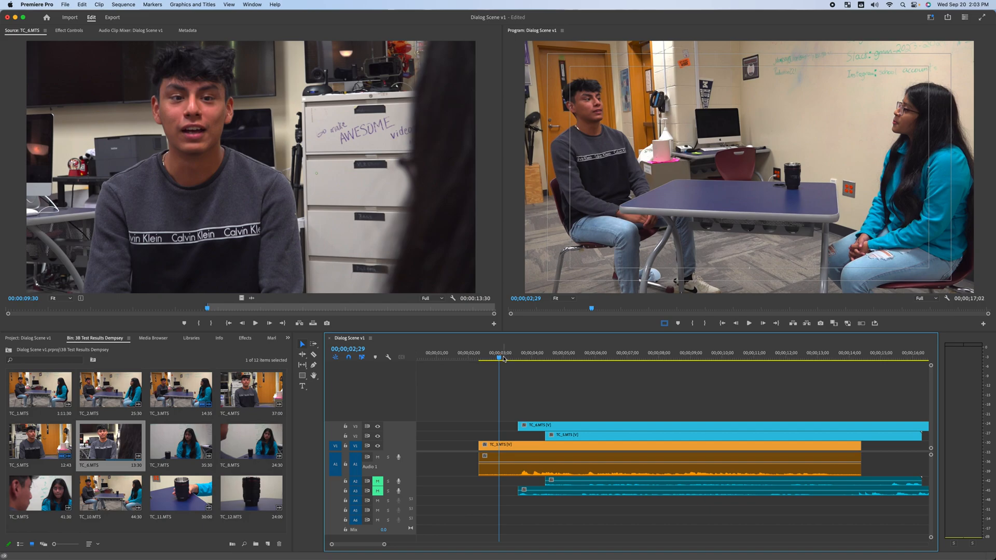
pyautogui.moveTo(499, 358)
pyautogui.mouseDown()
pyautogui.moveTo(480, 362)
pyautogui.moveTo(490, 365)
pyautogui.mouseUp()
pyautogui.press('space')
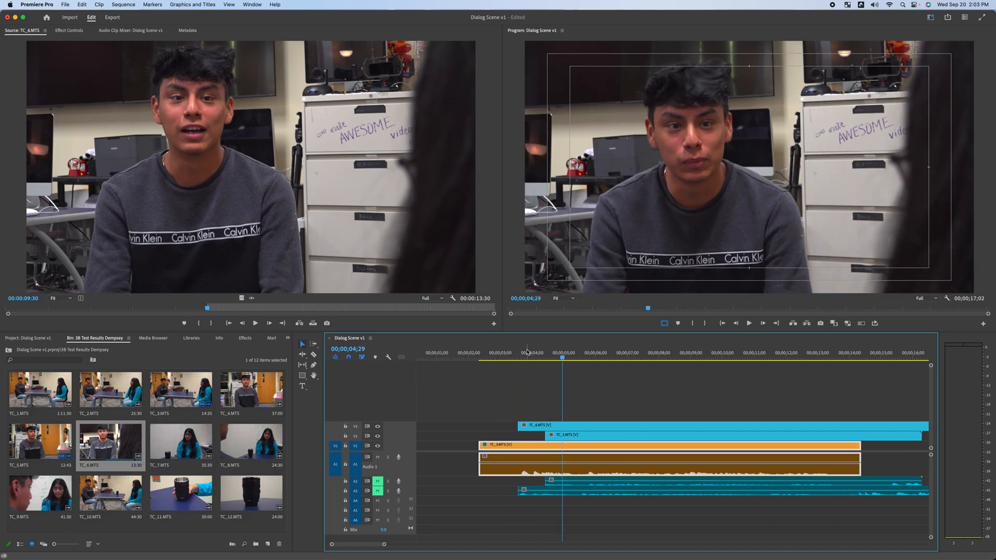
pyautogui.click(500, 359)
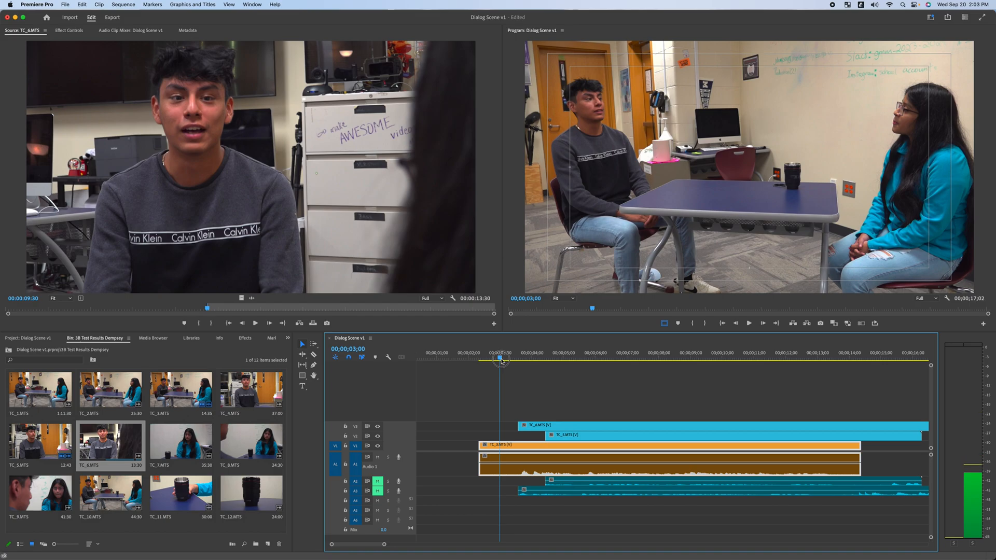
pyautogui.click(528, 357)
pyautogui.click(501, 356)
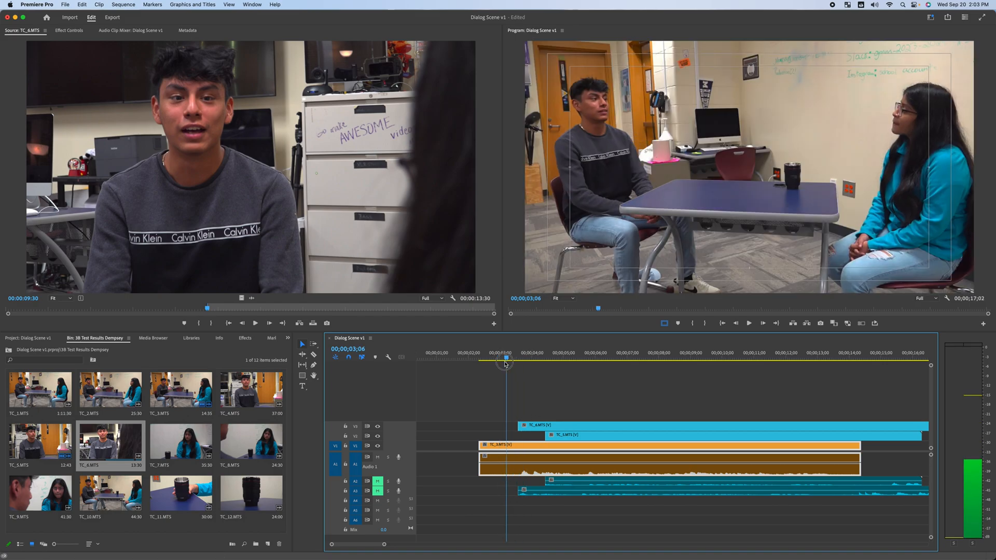
pyautogui.press('space')
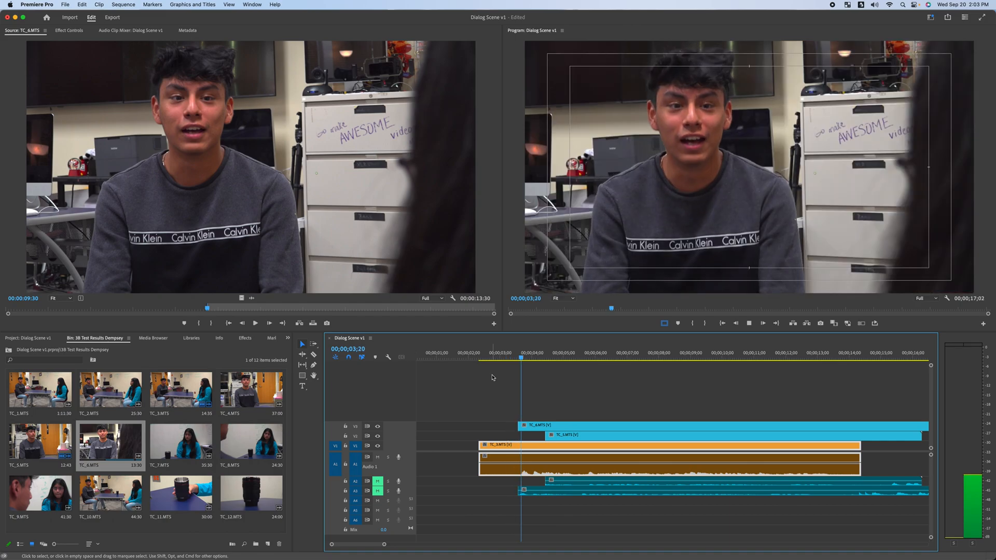
pyautogui.press('space')
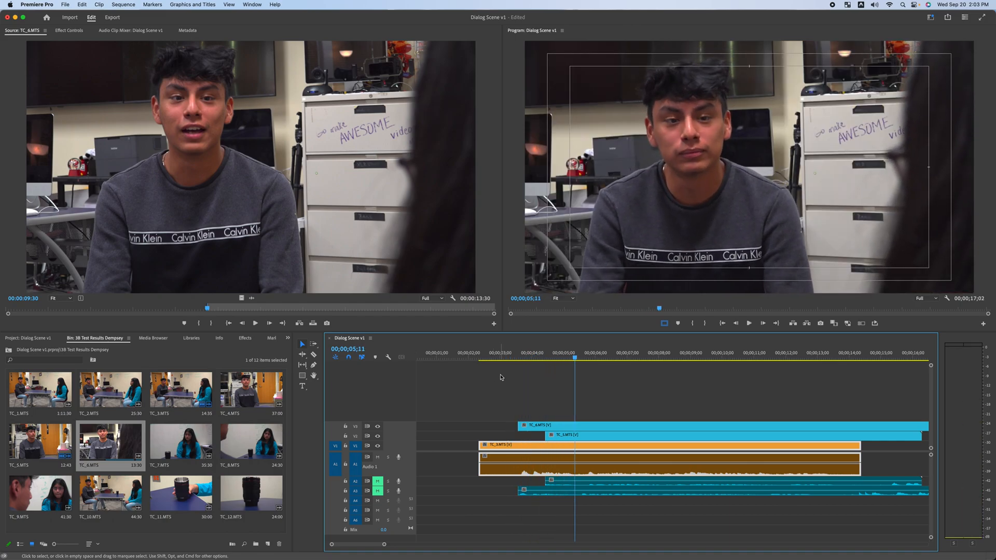
pyautogui.click(522, 359)
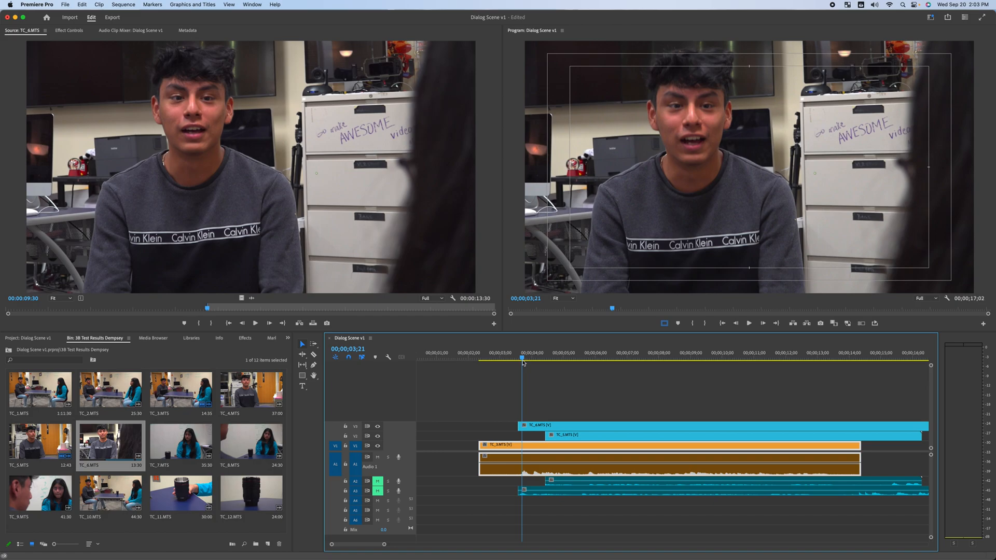
# Play the opening twice more across the cut from TC_3.MTS to TC_6.MTS to judge its timing.
pyautogui.moveTo(521, 362); pyautogui.dragTo(486, 368)
pyautogui.press('space')
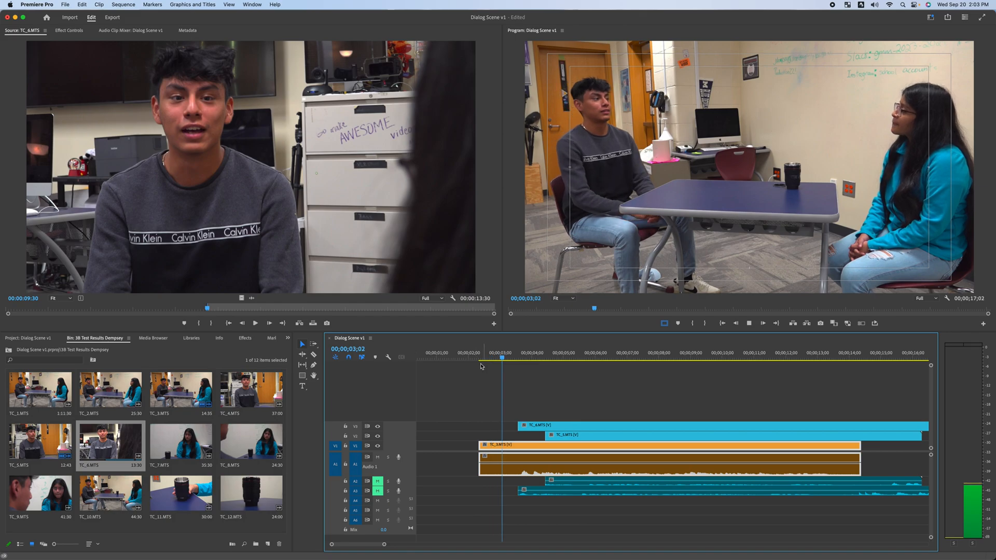
pyautogui.press('space')
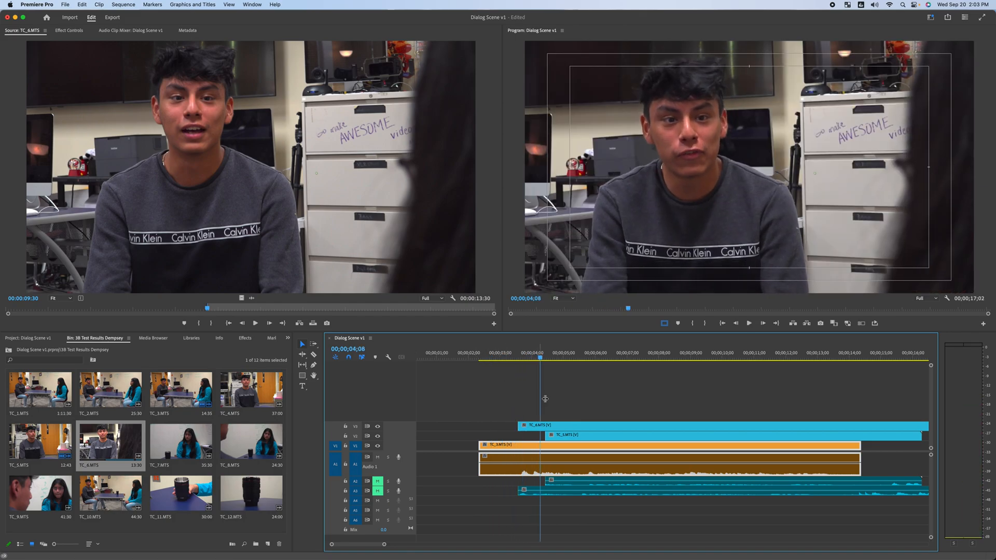
pyautogui.moveTo(537, 358); pyautogui.dragTo(499, 361)
pyautogui.press('space')
pyautogui.press('space')
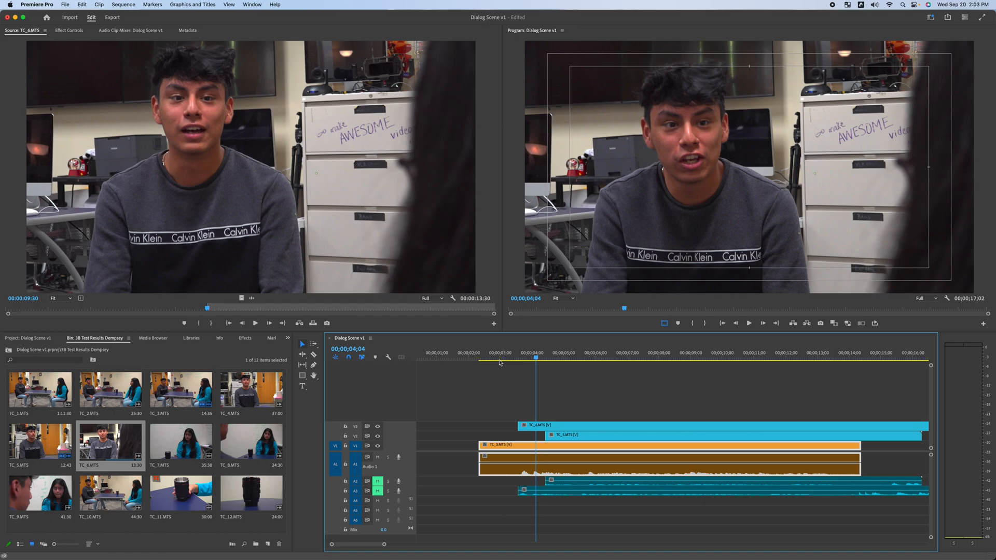
# Replace TC_5.MTS on V2 and A2 with TC_6.MTS moved down from V3 and A3, and unmute track A3.
pyautogui.click(513, 389)
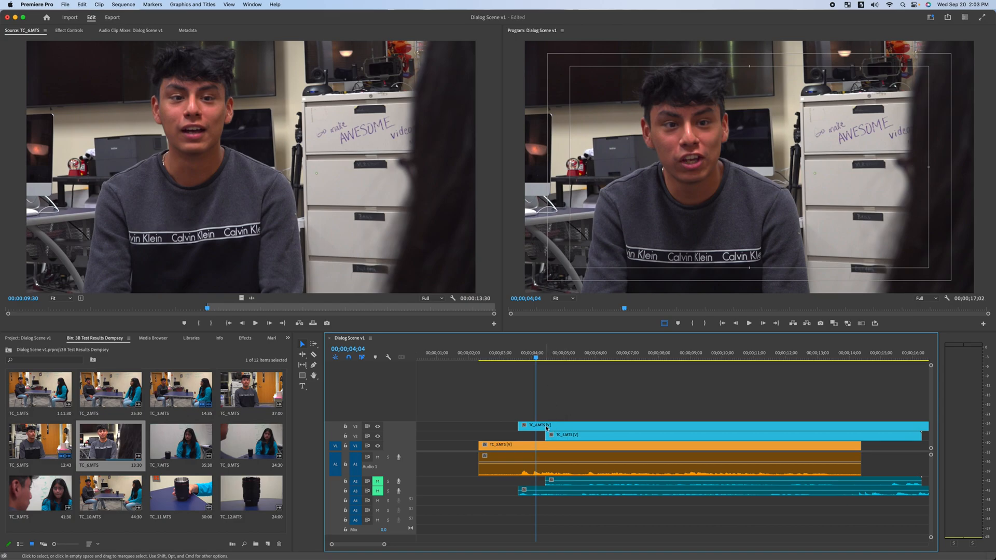
pyautogui.click(568, 437)
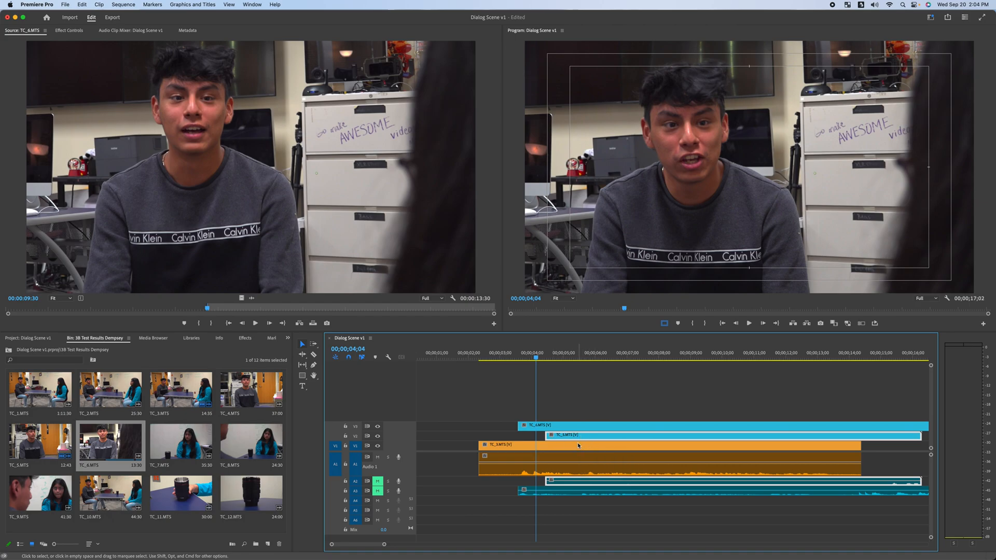
pyautogui.press('Delete')
pyautogui.moveTo(550, 493); pyautogui.dragTo(550, 484)
pyautogui.moveTo(548, 427); pyautogui.dragTo(548, 436)
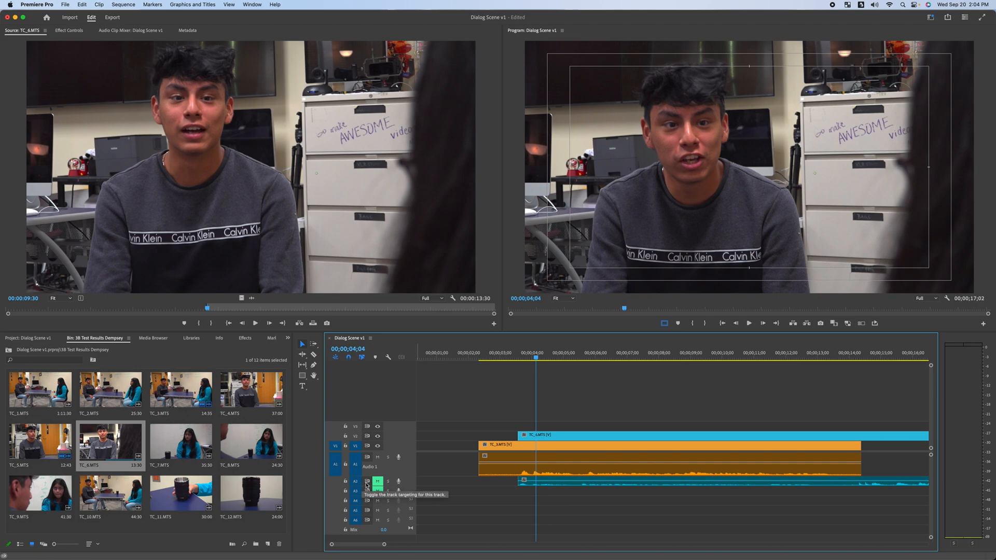
pyautogui.click(377, 491)
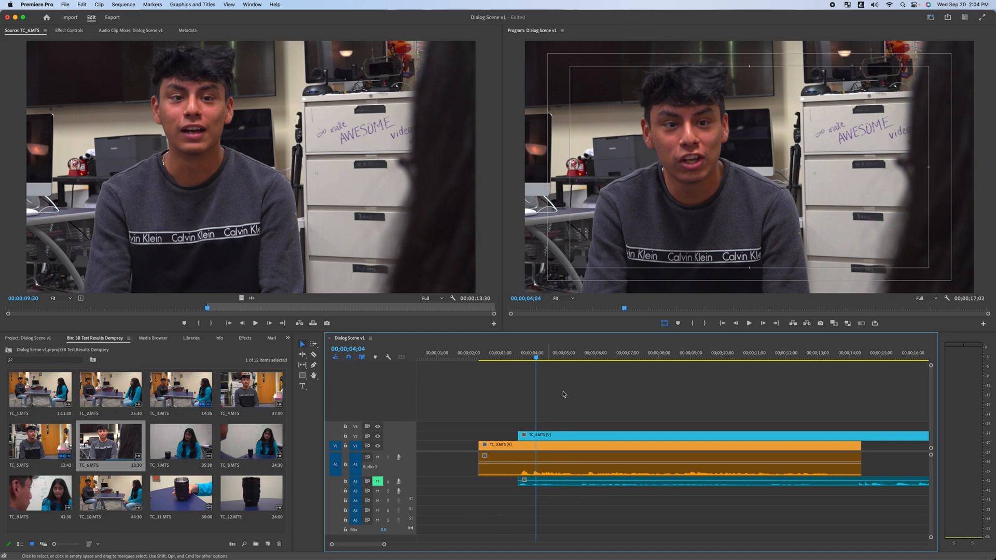
# Play the sequence from just before the cut to TC_6.MTS and on through his line.
pyautogui.click(496, 358)
pyautogui.click(497, 358)
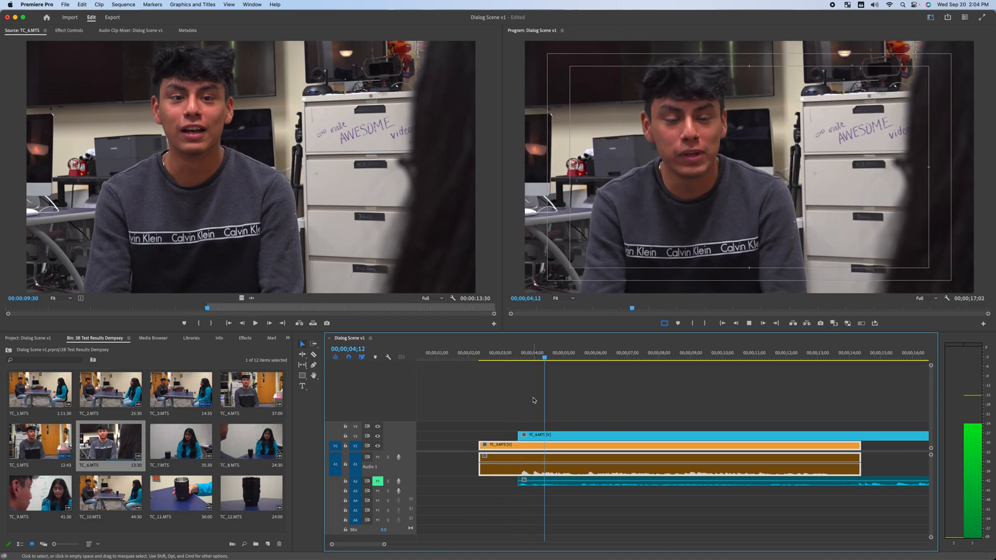
pyautogui.press('space')
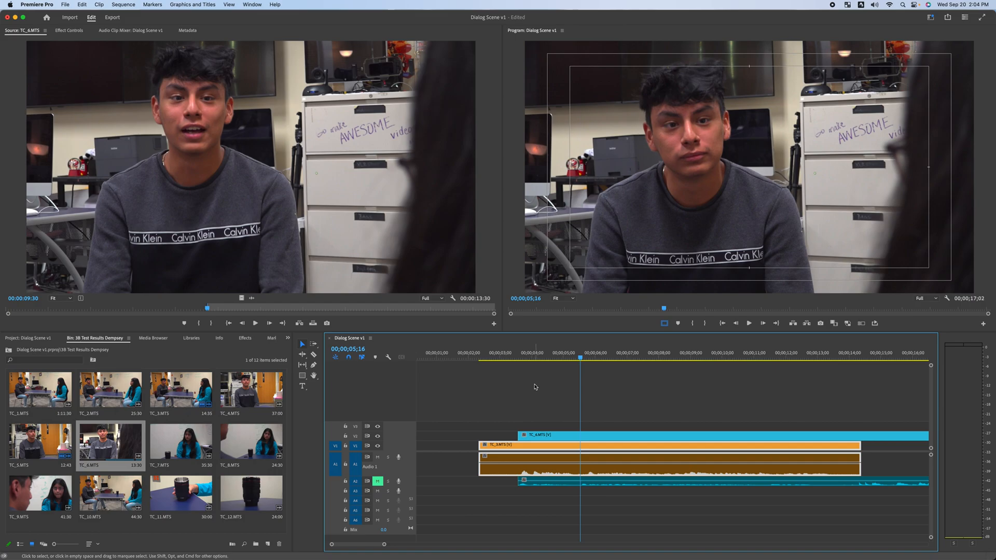
# Ripple delete the gap ahead of TC_3.MTS on V1 and play the sequence from its start.
pyautogui.click(465, 446)
pyautogui.press('Delete')
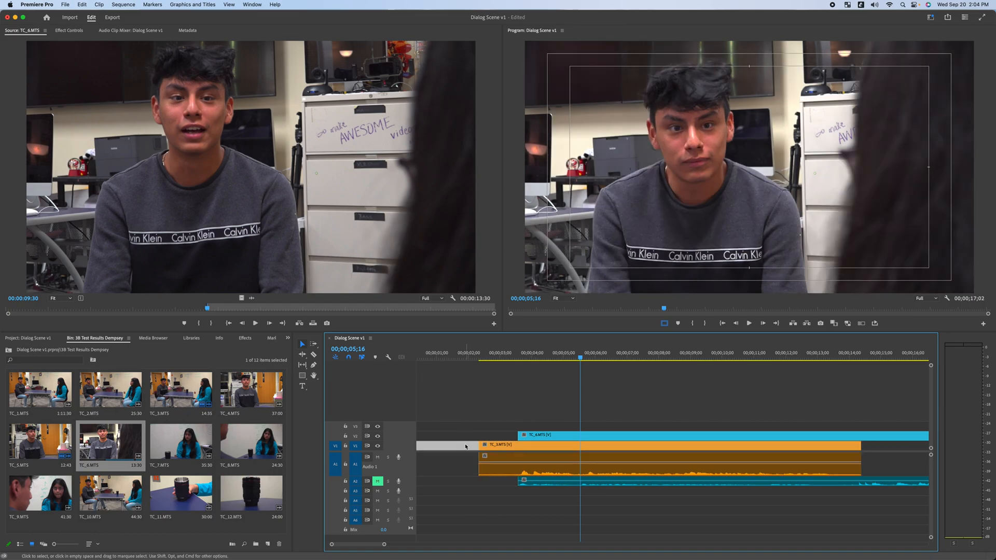
pyautogui.press('Home')
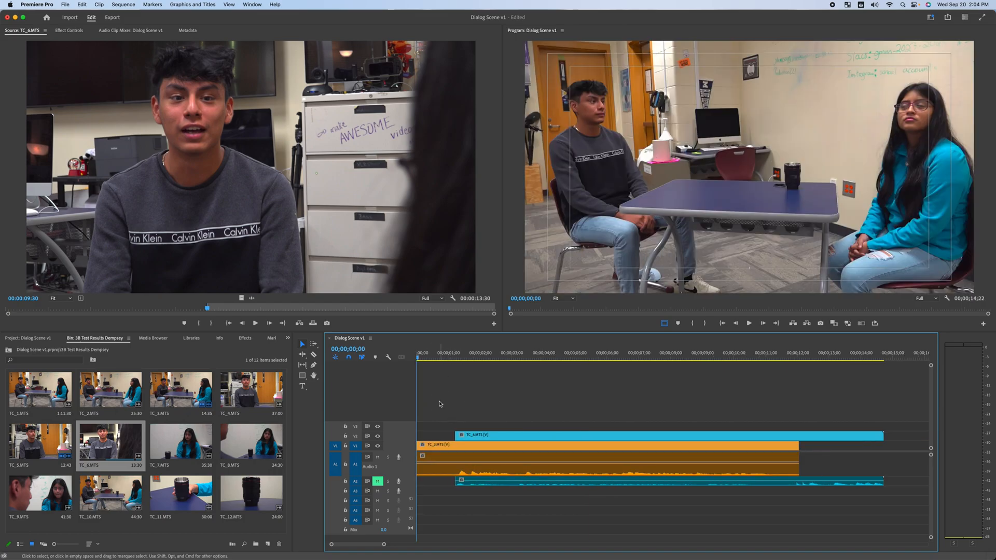
pyautogui.press('space')
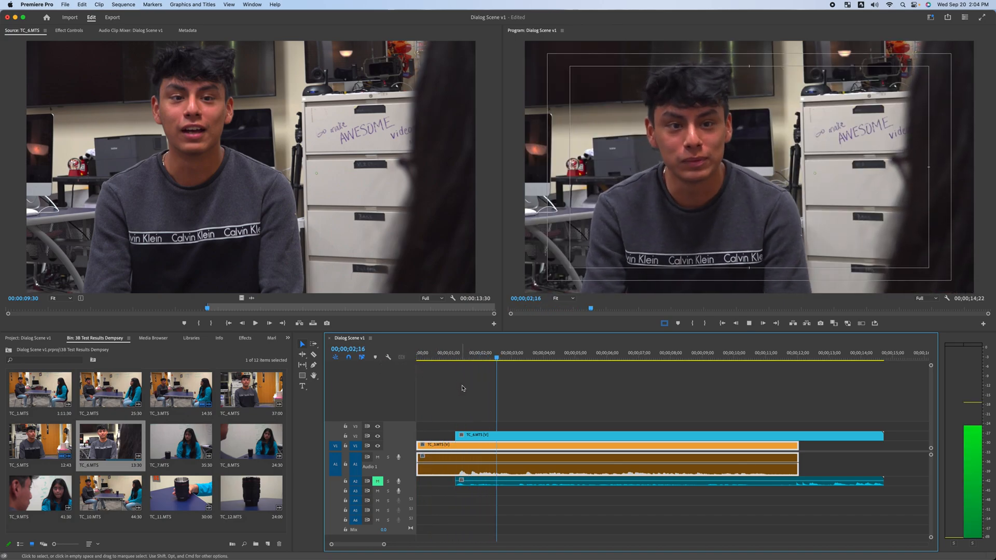
pyautogui.press('space')
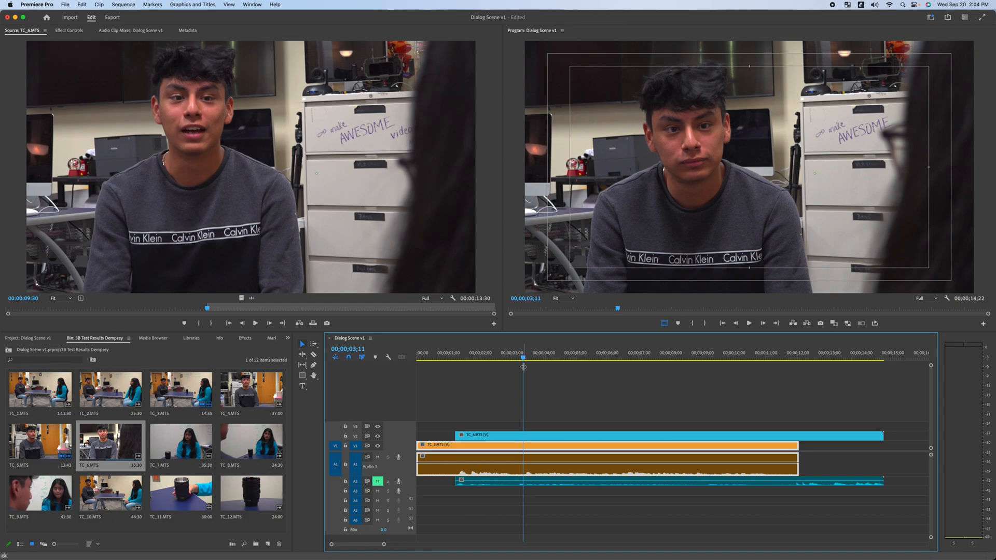
# Trim the end of TC_6.MTS on V2 and A2 to 00;00;03;07.
pyautogui.moveTo(523, 357); pyautogui.dragTo(520, 360)
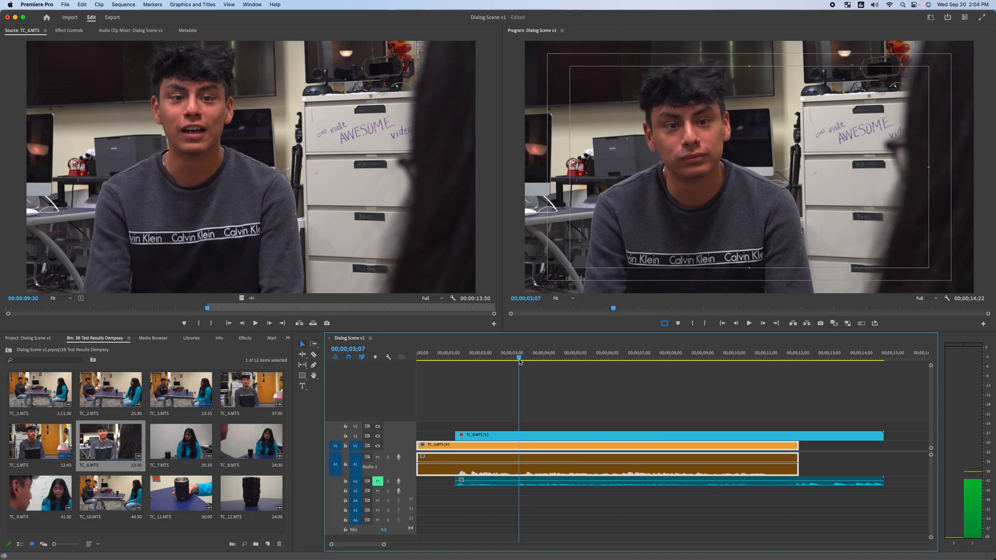
pyautogui.click(496, 419)
pyautogui.click(523, 437)
pyautogui.moveTo(882, 435); pyautogui.dragTo(518, 444)
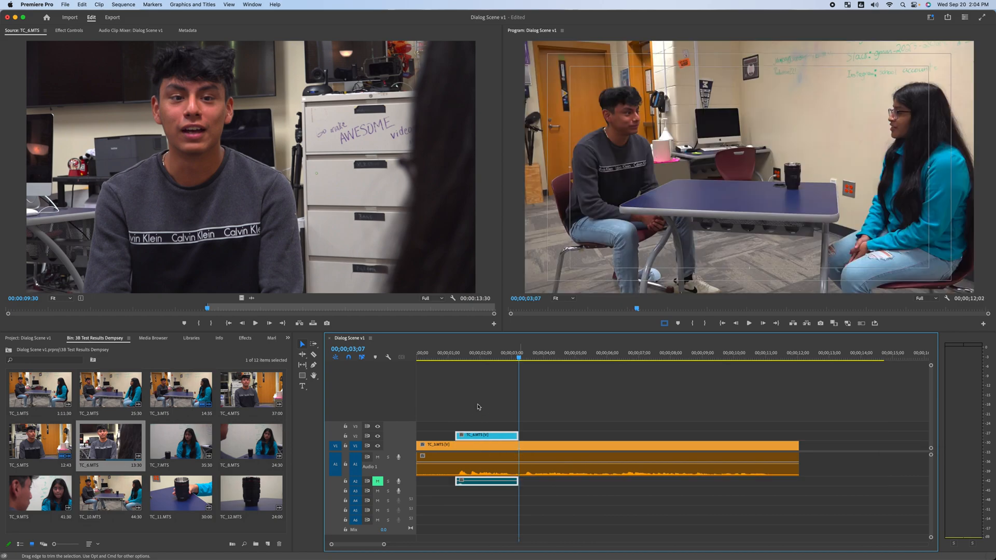
pyautogui.moveTo(632, 417); pyautogui.dragTo(680, 462)
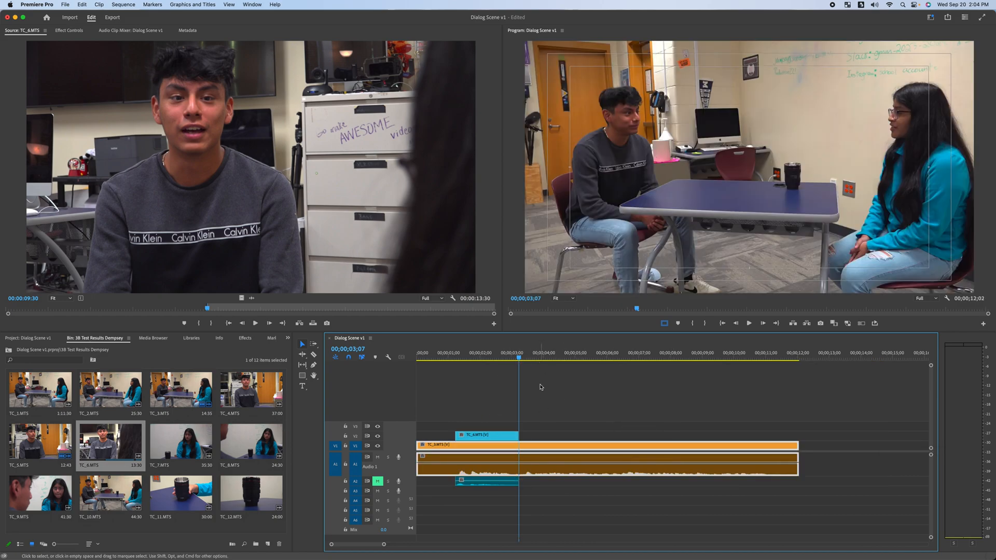
# Play across the end of TC_6.MTS to check the cut back to the TC_3.MTS two-shot.
pyautogui.press('space')
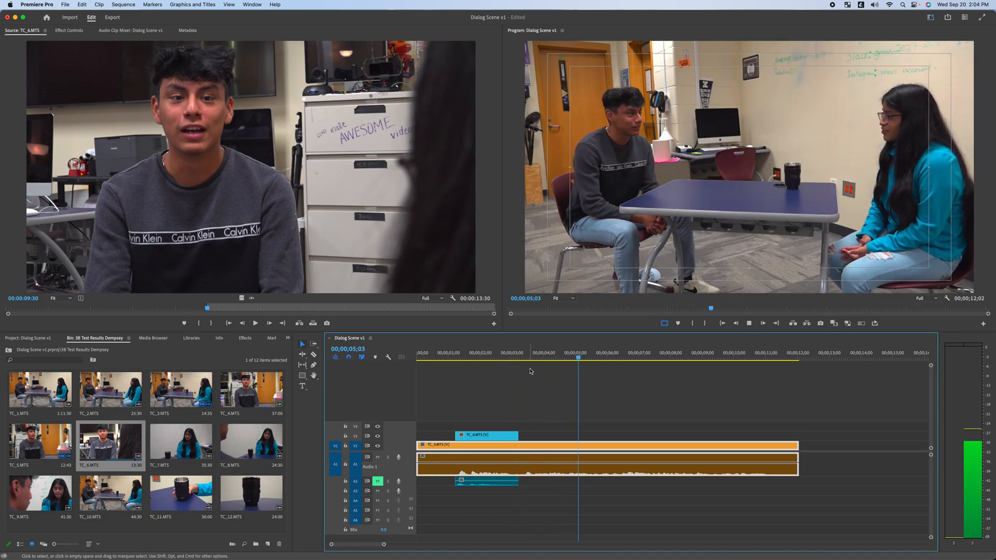
pyautogui.moveTo(583, 358); pyautogui.dragTo(439, 389)
pyautogui.press('space')
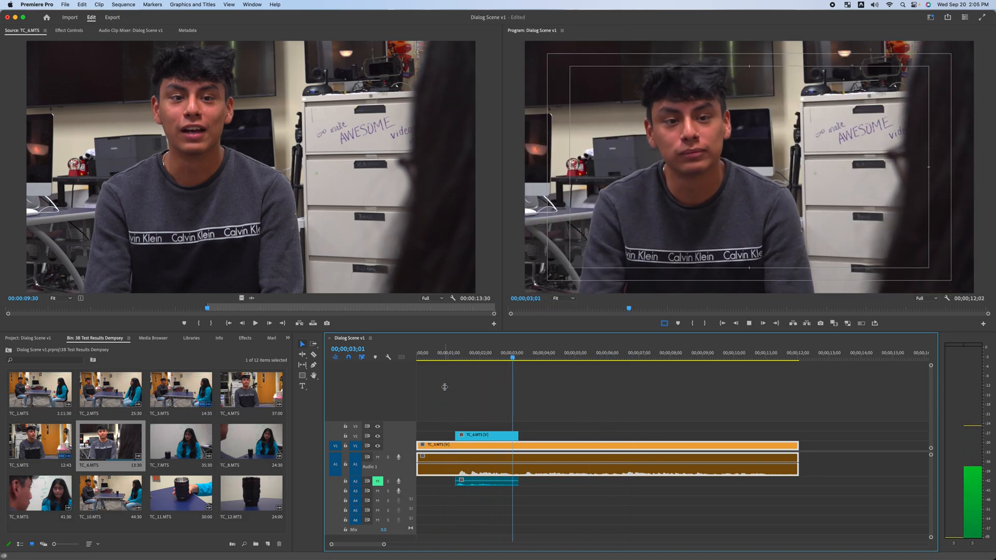
pyautogui.press('space')
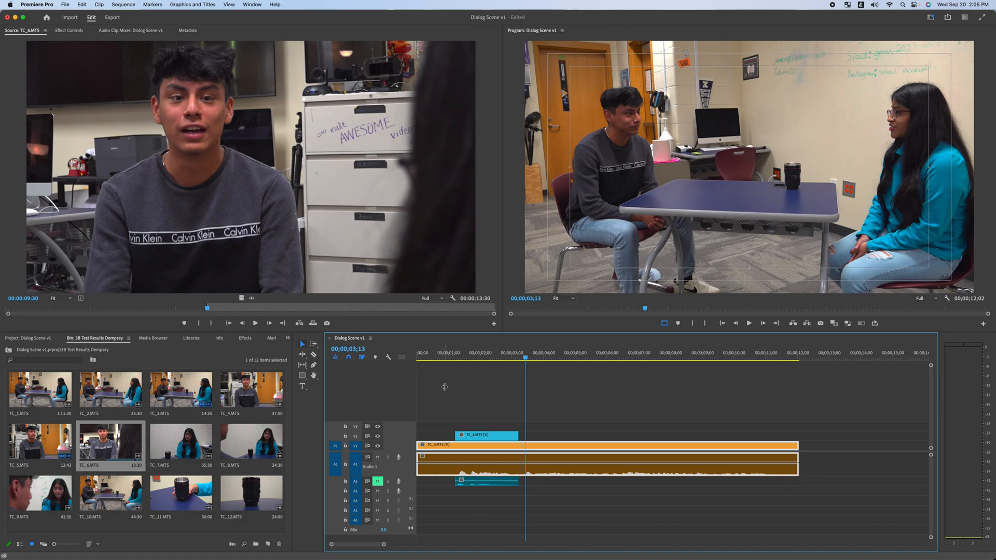
# Scrub around the end of TC_6.MTS and park the playhead at 00;00;03;13.
pyautogui.moveTo(510, 348); pyautogui.dragTo(504, 410)
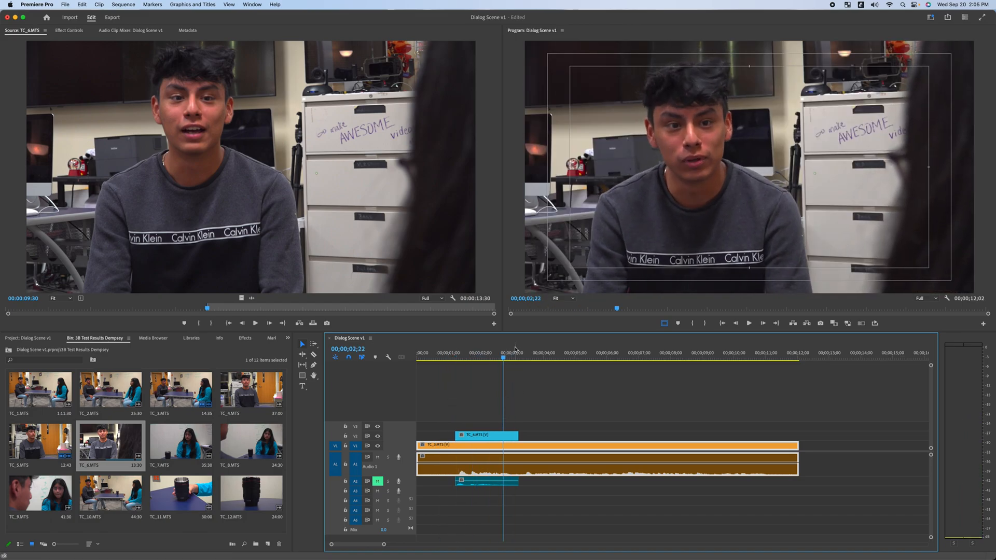
pyautogui.moveTo(507, 357); pyautogui.dragTo(526, 371)
pyautogui.press('Right')
pyautogui.press('Left')
pyautogui.press('Left')
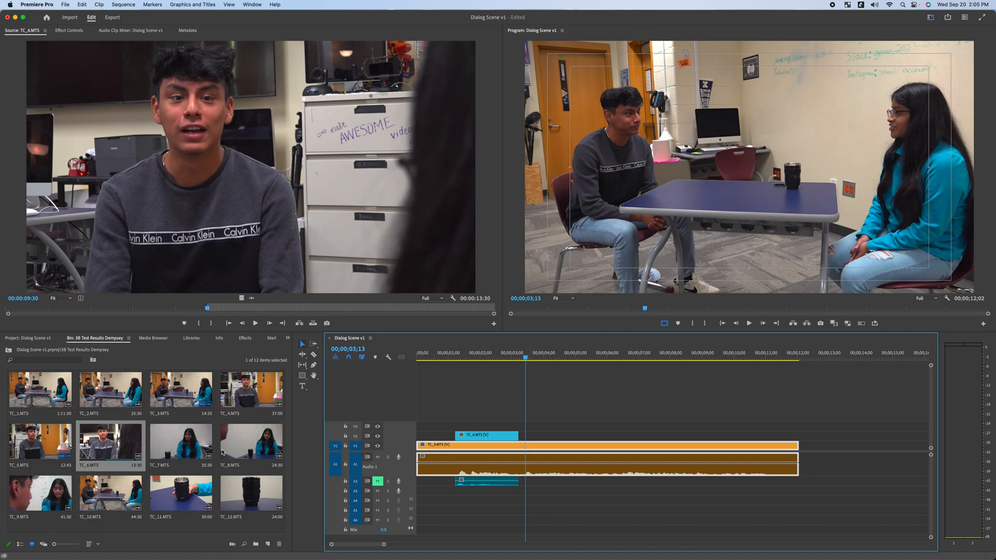
# Open TC_7.MTS as the source clip and preview the woman's lines in its second half.
pyautogui.doubleClick(166, 446)
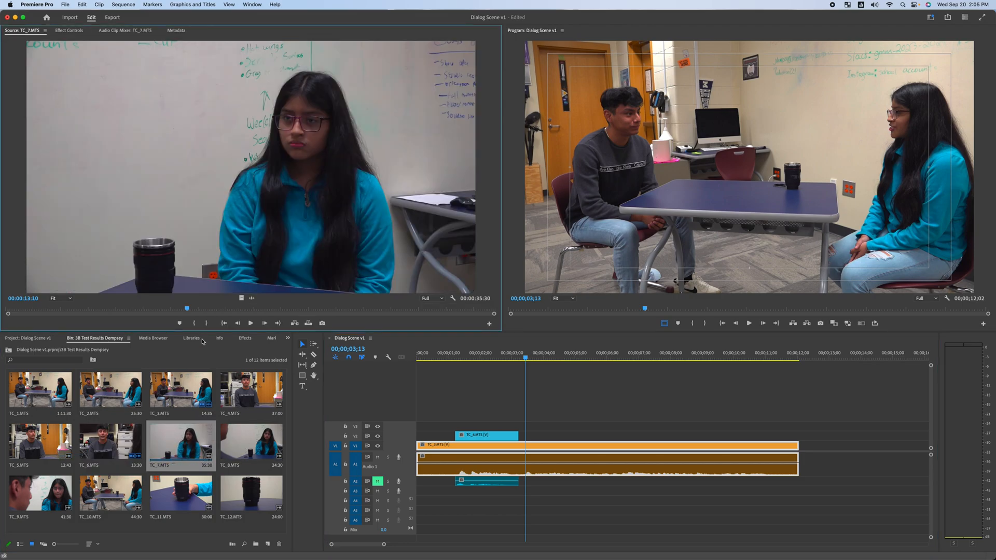
pyautogui.press('space')
pyautogui.click(288, 311)
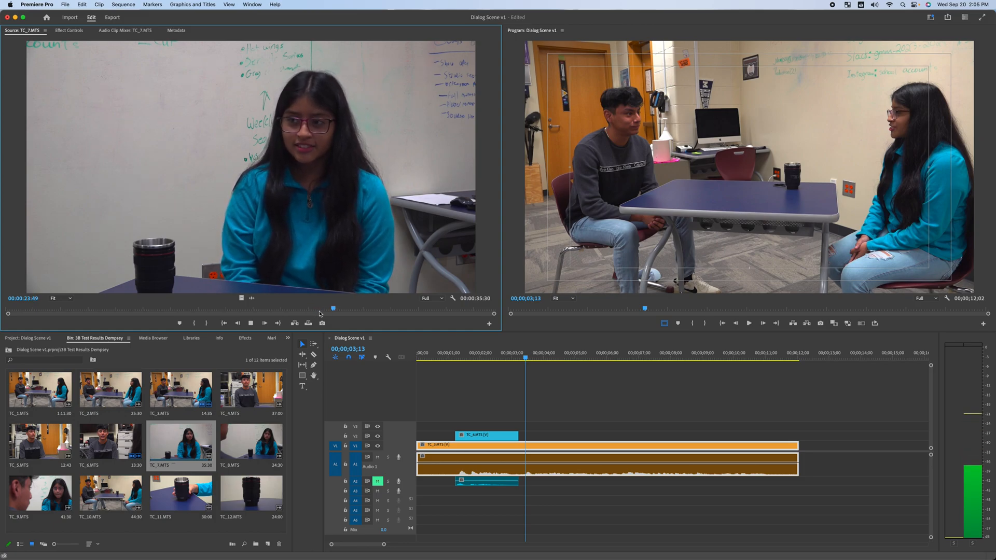
pyautogui.press('space')
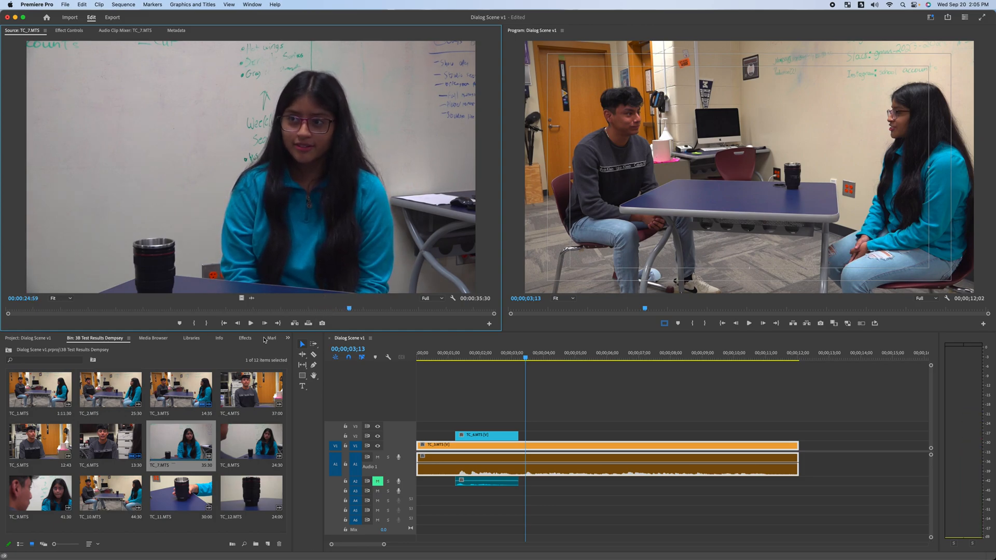
# Open TC_8.MTS as the source clip and preview its over-the-shoulder take of the woman's lines.
pyautogui.doubleClick(240, 439)
pyautogui.press('space')
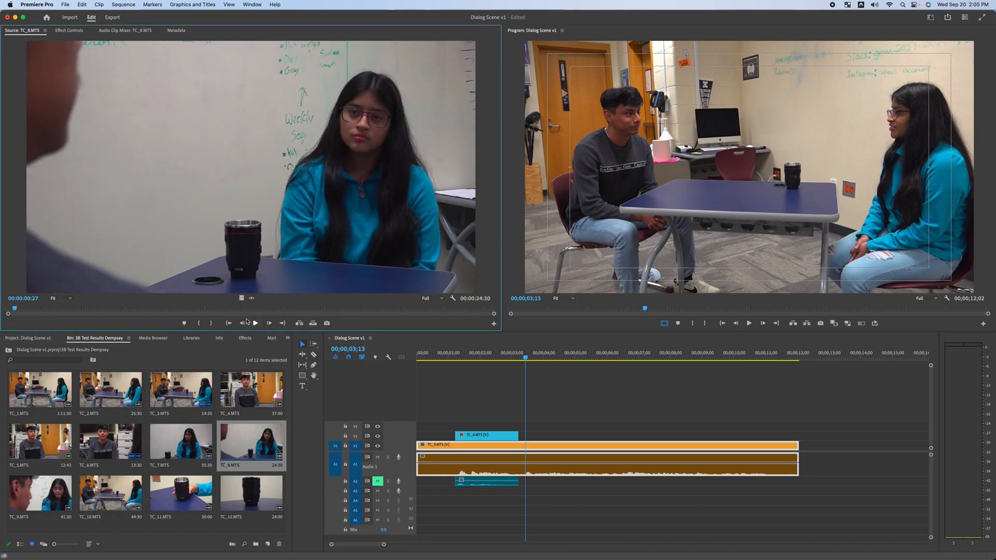
pyautogui.click(216, 309)
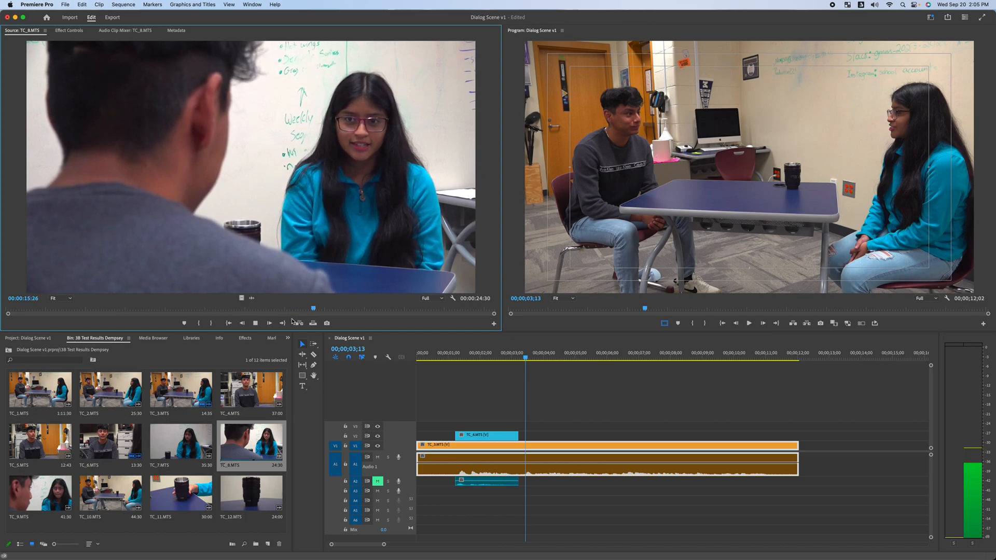
pyautogui.press('space')
pyautogui.moveTo(327, 310); pyautogui.dragTo(218, 310)
pyautogui.press('space')
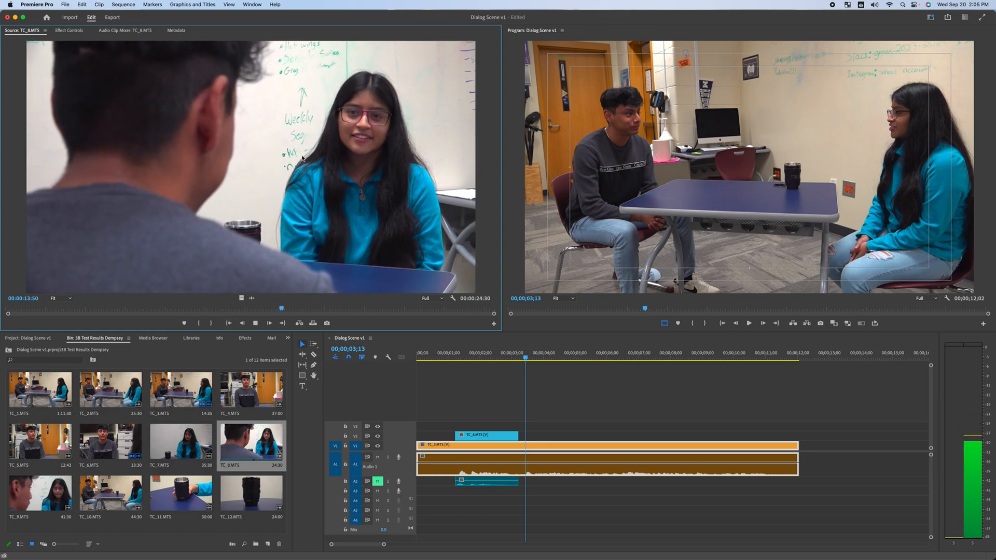
pyautogui.press('space')
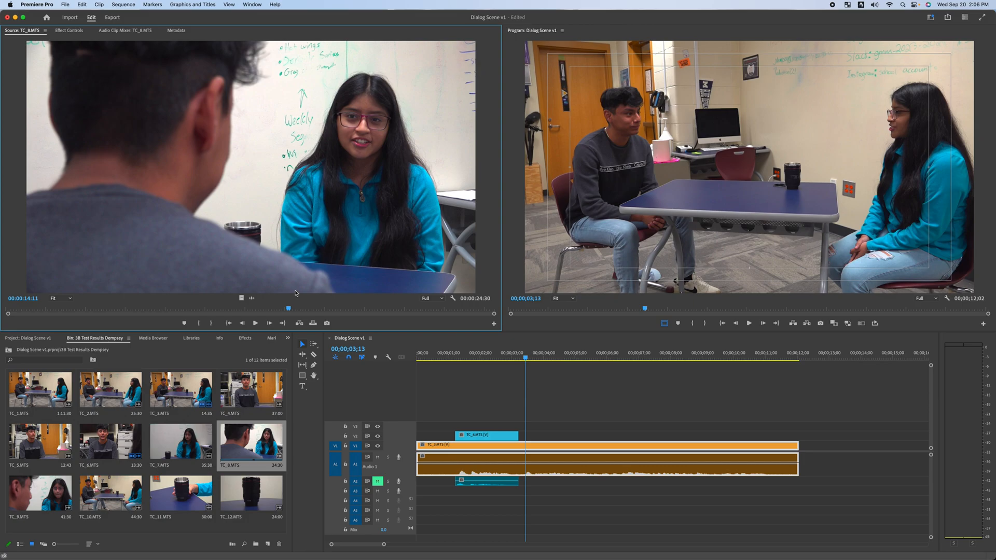
# Reload TC_7.MTS as the source clip and play it to locate the start of the woman's line.
pyautogui.doubleClick(175, 437)
pyautogui.moveTo(202, 310)
pyautogui.mouseDown()
pyautogui.moveTo(157, 309)
pyautogui.moveTo(185, 308)
pyautogui.mouseUp()
pyautogui.press('space')
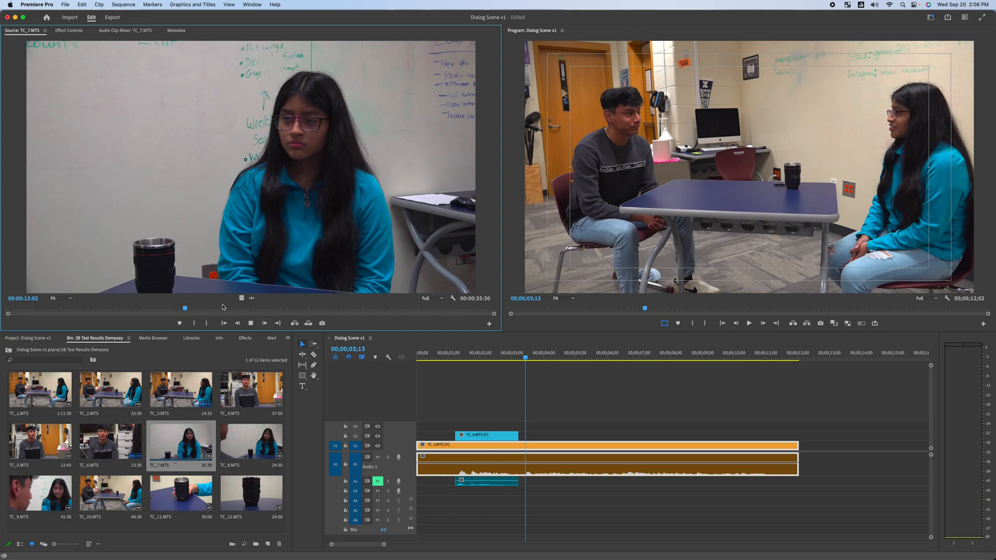
pyautogui.press('space')
pyautogui.click(37, 496)
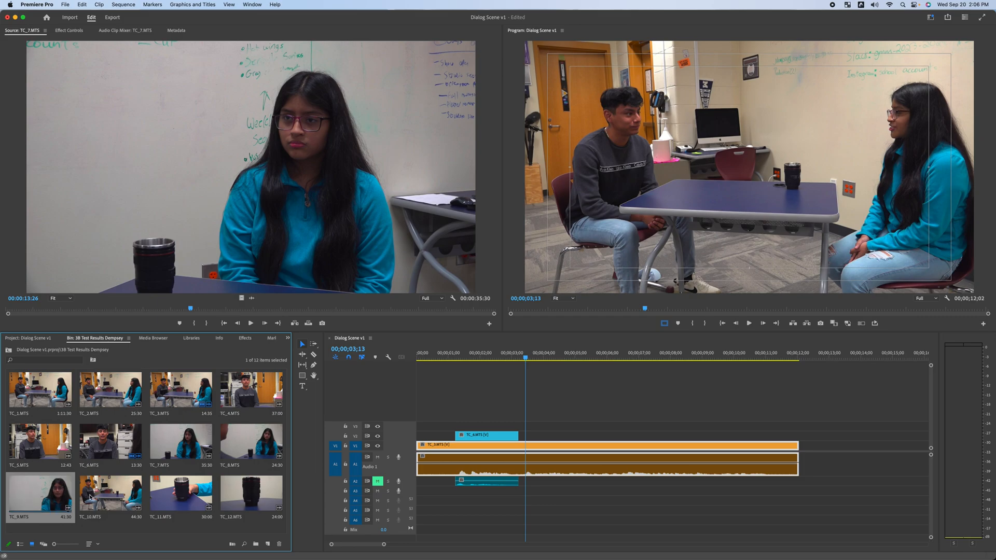
pyautogui.doubleClick(184, 447)
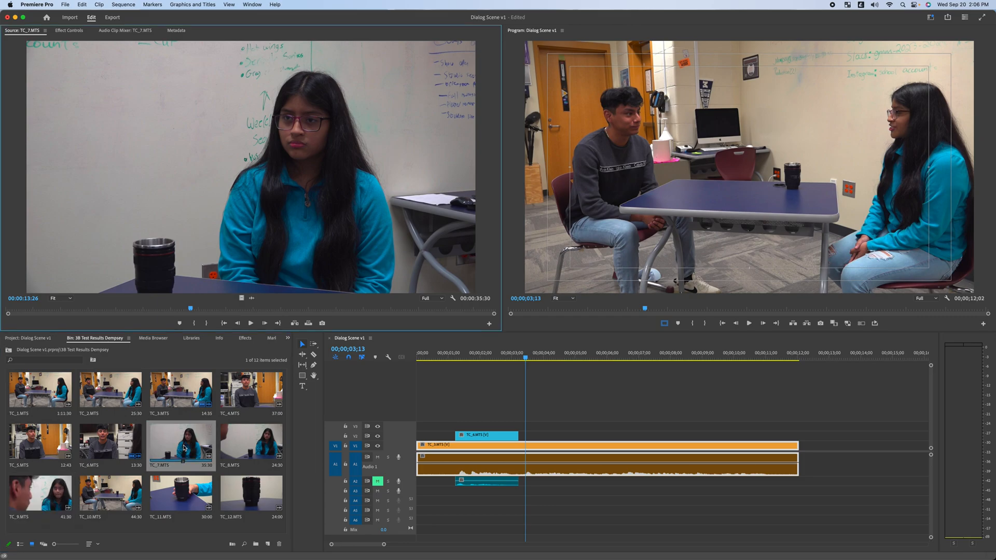
pyautogui.click(241, 311)
pyautogui.press('space')
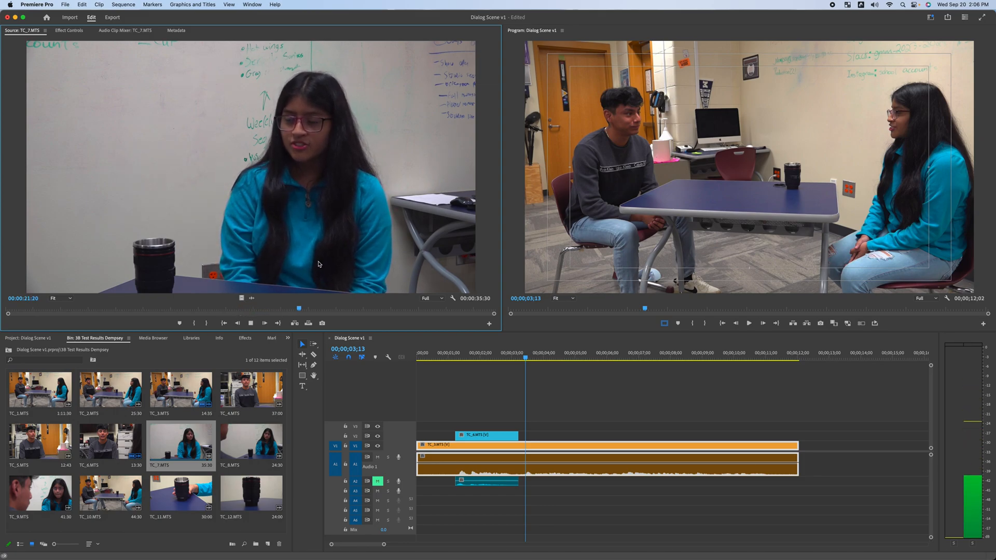
pyautogui.press('space')
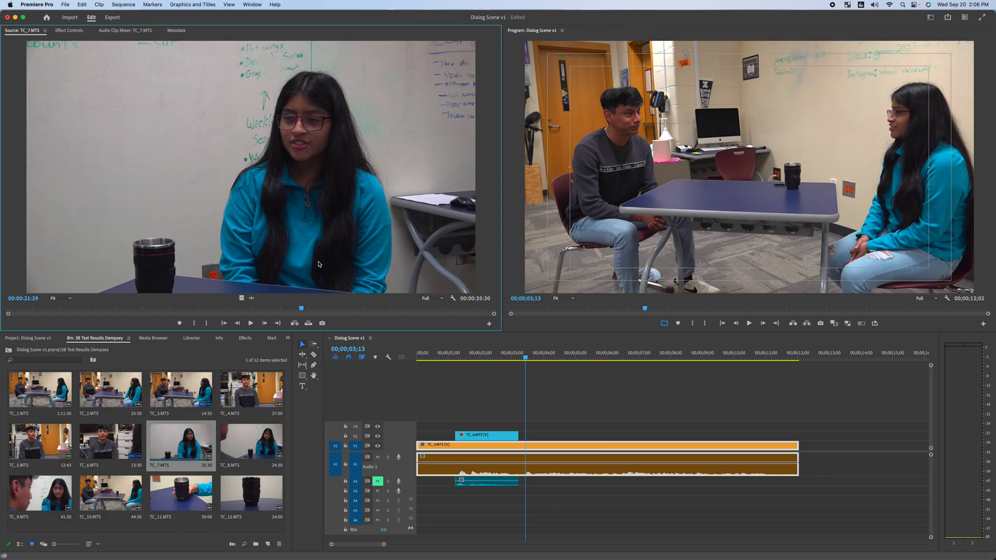
# Mark an In point at 00:00:21:22 in TC_7.MTS and place the clip on V3 and A3 at 00;00;03;13.
pyautogui.press('Left')
pyautogui.press('Left')
pyautogui.press('Left')
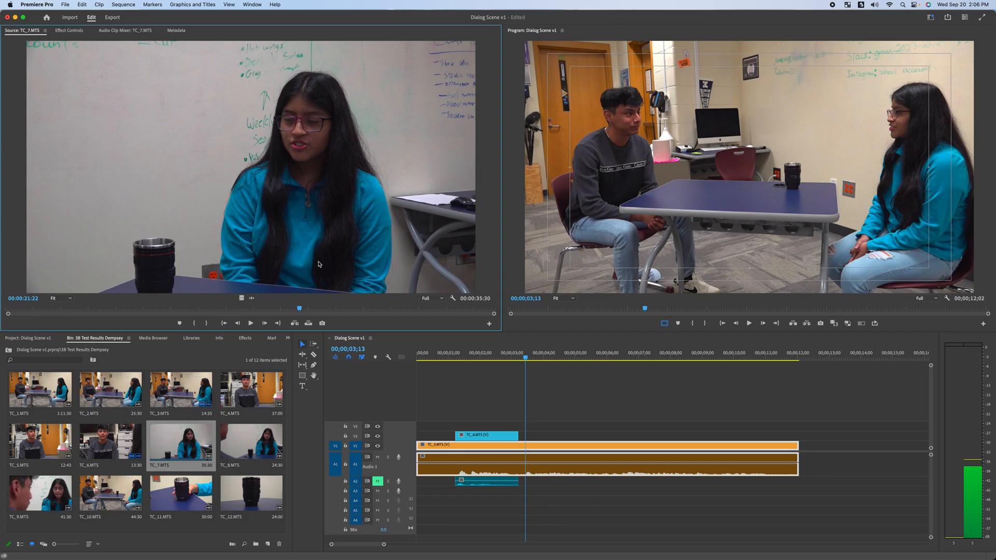
pyautogui.press('i')
pyautogui.press('Right')
pyautogui.press('Right')
pyautogui.moveTo(258, 226); pyautogui.dragTo(529, 433)
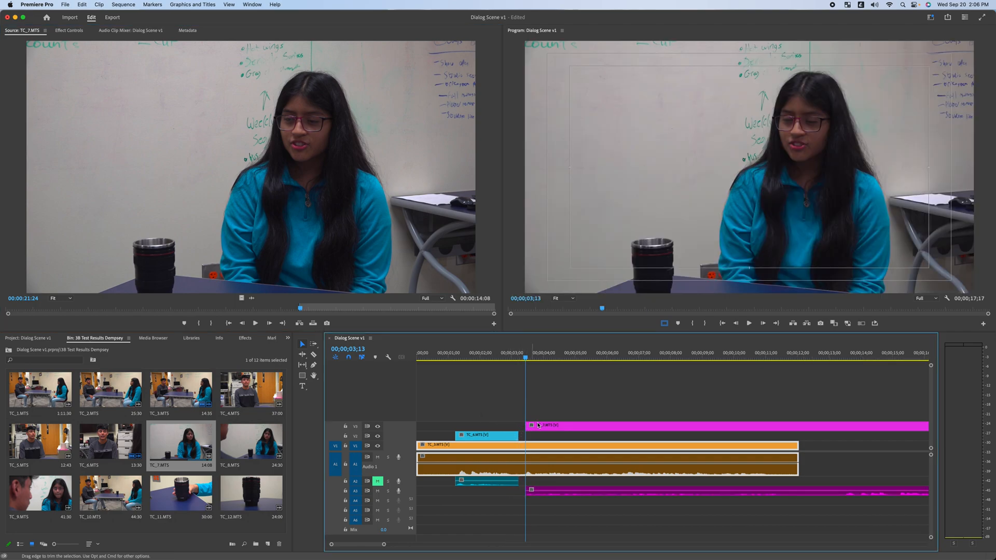
# Play the sequence across the start of TC_7.MTS to check the cut into the woman's close-up.
pyautogui.click(537, 497)
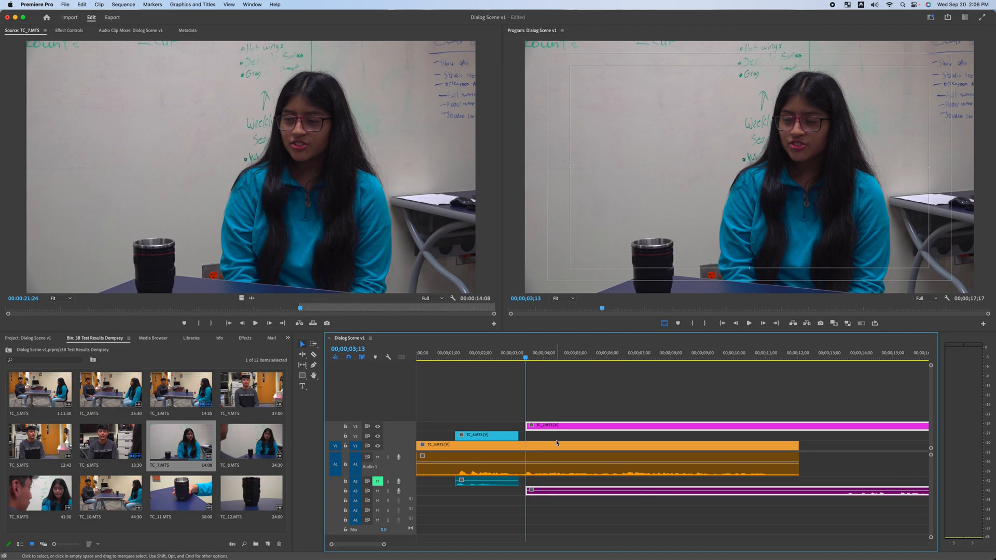
pyautogui.click(527, 453)
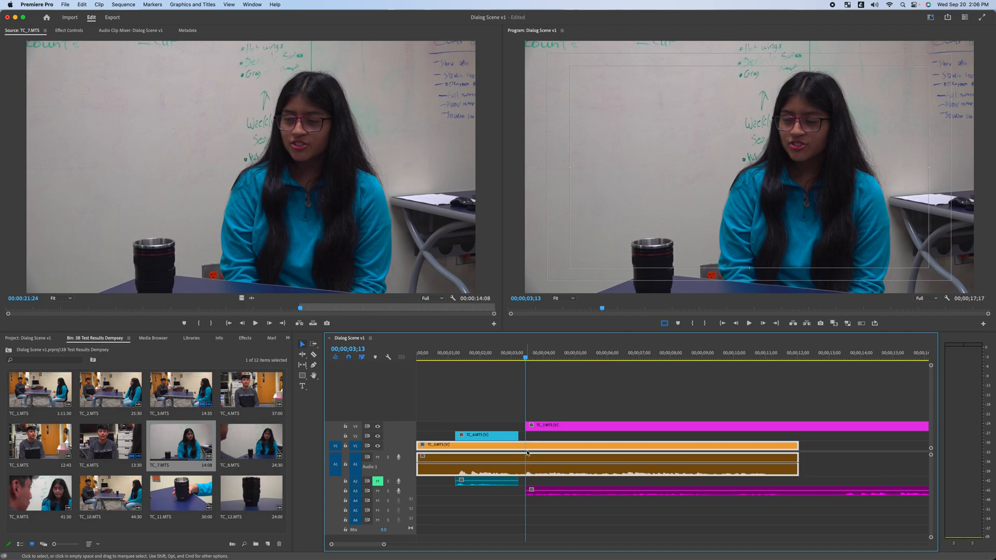
pyautogui.moveTo(525, 358); pyautogui.dragTo(520, 361)
pyautogui.press('space')
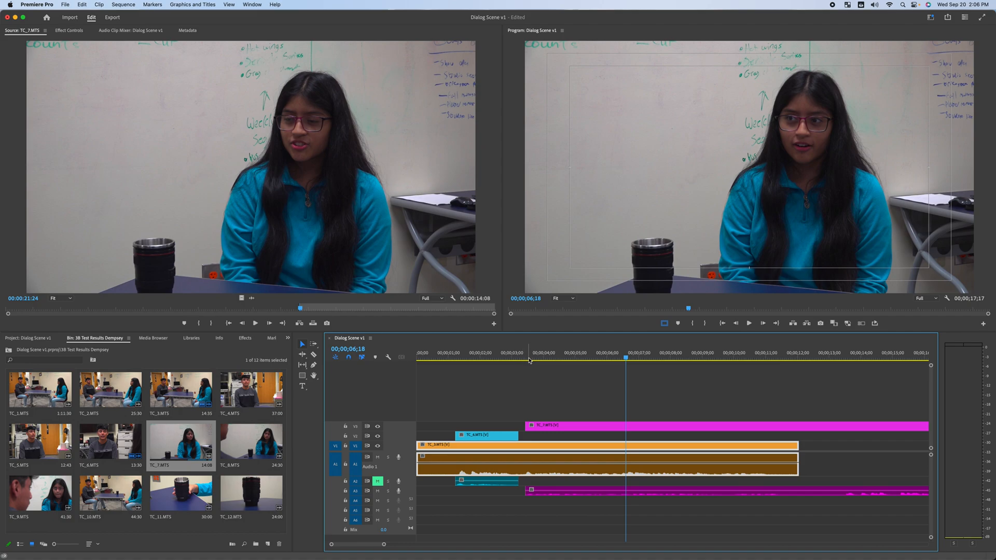
# Undo the placement of TC_7.MTS and step the playhead frame by frame to 00;00;03;13, where the woman's line starts in the two-shot.
pyautogui.press('super+z')
pyautogui.moveTo(540, 356); pyautogui.dragTo(522, 378)
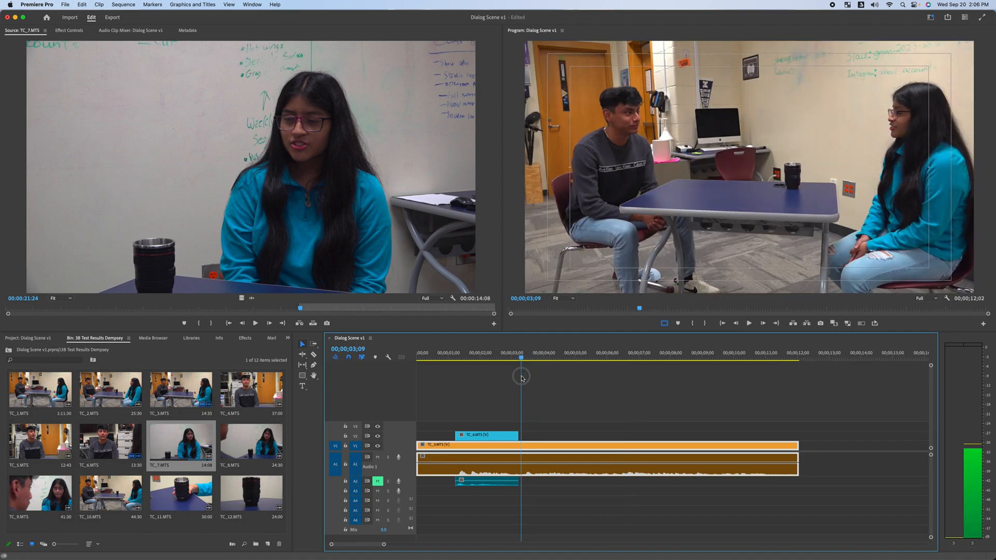
pyautogui.press('Right')
pyautogui.press('Right')
pyautogui.press('Right')
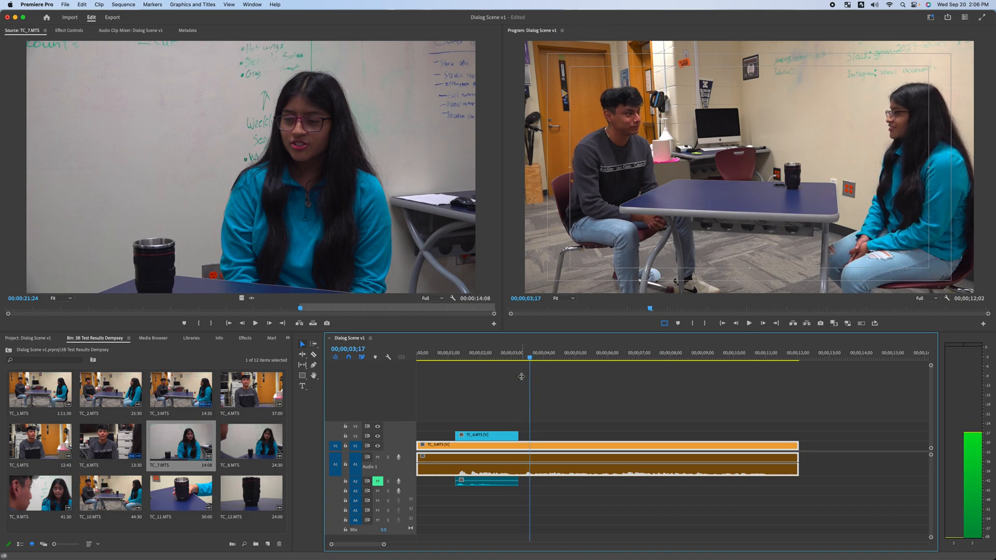
pyautogui.press('Right')
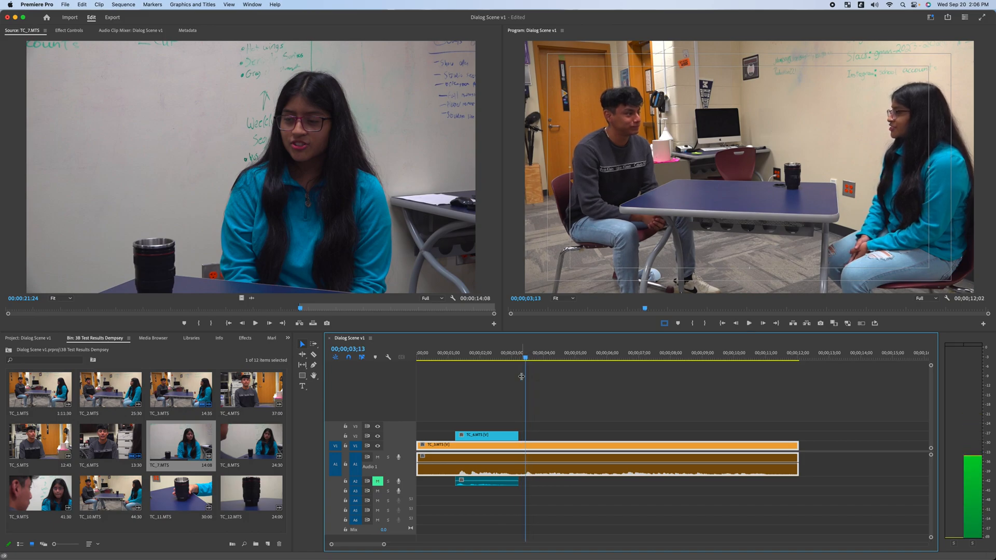
pyautogui.press('Left')
pyautogui.press('Right')
pyautogui.press('Left')
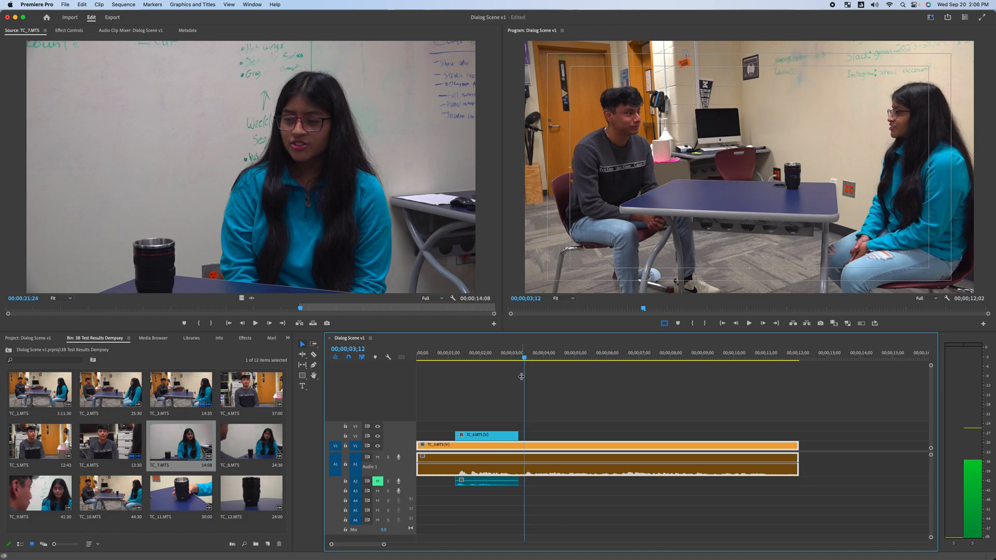
pyautogui.press('Right')
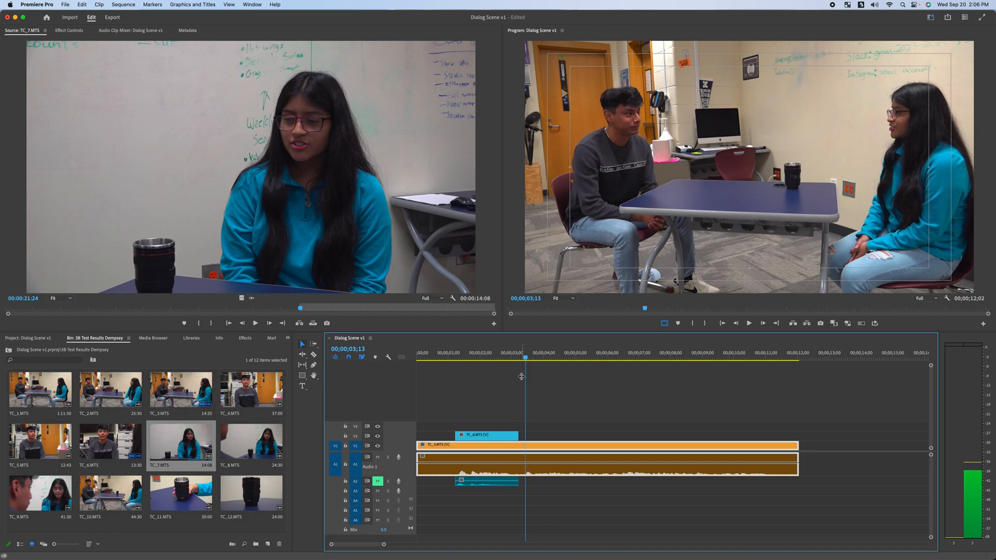
# Mark the In point of TC_7.MTS at 00:00:21:26 and place the clip on V3 and A3 at 00;00;03;13.
pyautogui.click(299, 258)
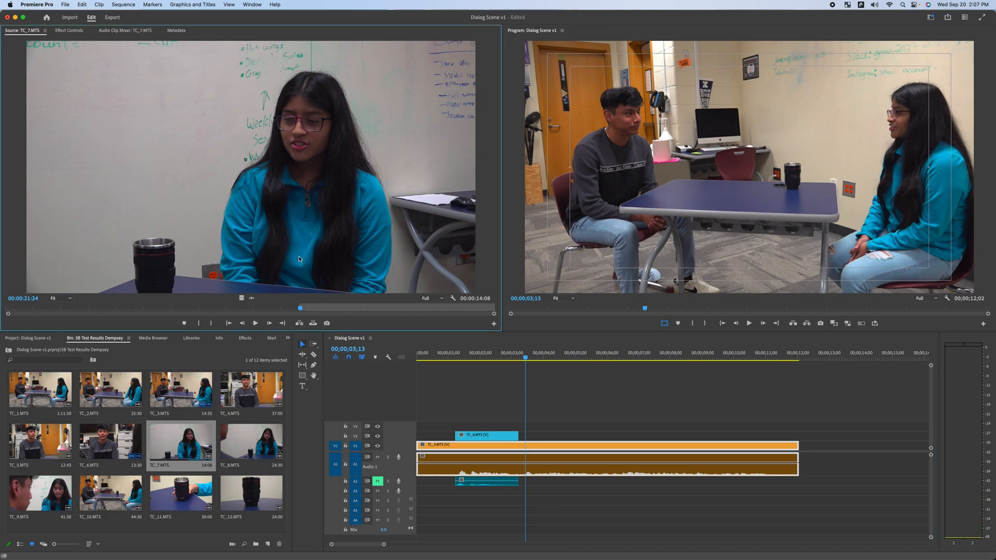
pyautogui.press('Left')
pyautogui.moveTo(304, 195); pyautogui.dragTo(529, 430)
# Play the sequence from 00;00;03;07 to check the sync of the repositioned TC_7.MTS close-up.
pyautogui.click(520, 357)
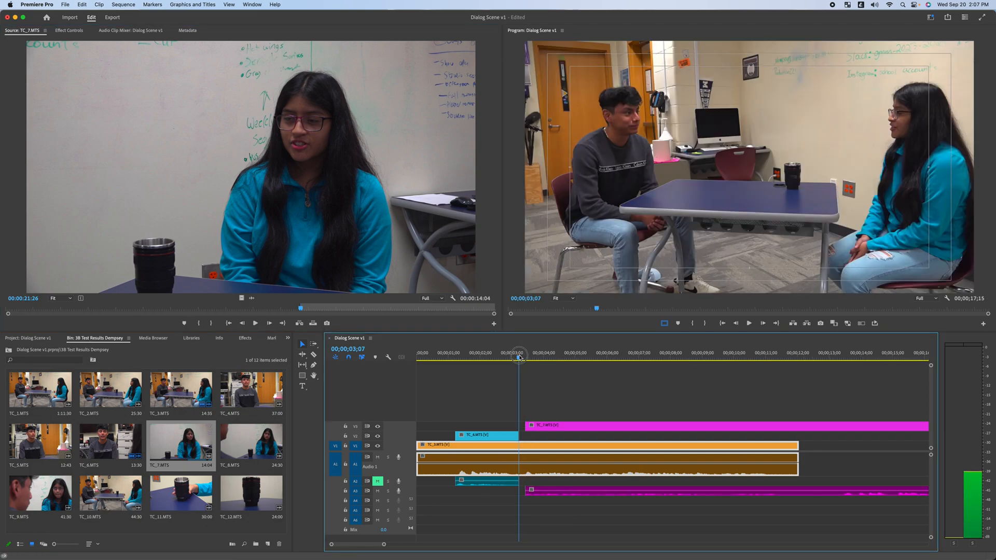
pyautogui.press('space')
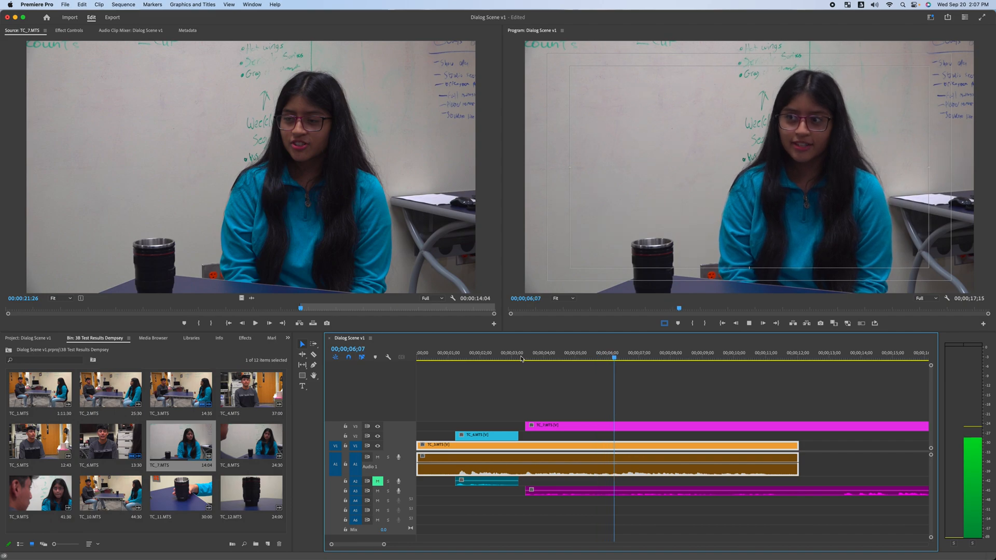
pyautogui.press('space')
pyautogui.click(573, 390)
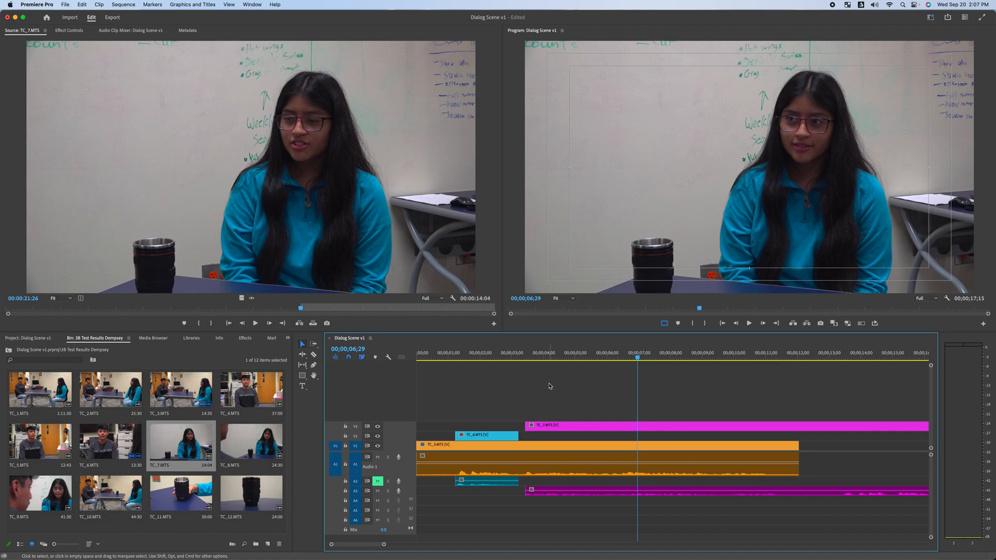
# Trim the end of the TC_3.MTS two-shot, video and audio, back to the start of TC_7.MTS at 00;00;03;13.
pyautogui.click(555, 357)
pyautogui.click(549, 459)
pyautogui.click(540, 491)
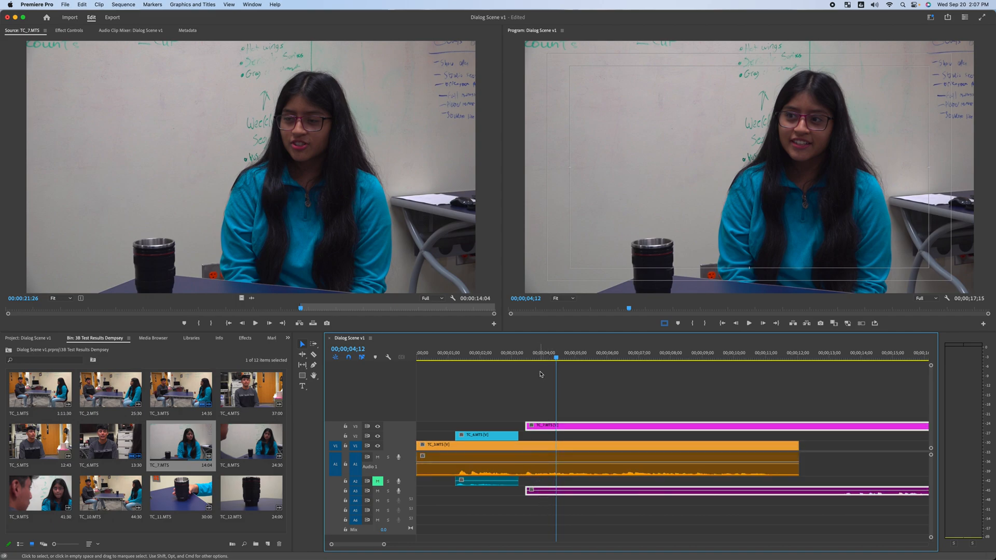
pyautogui.moveTo(540, 373); pyautogui.dragTo(525, 376)
pyautogui.click(540, 449)
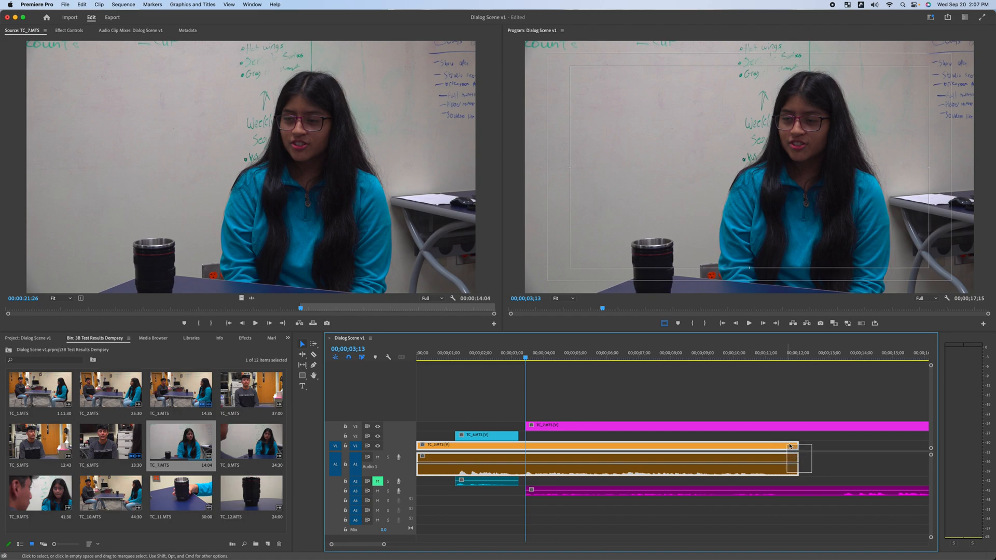
pyautogui.moveTo(797, 450); pyautogui.dragTo(524, 454)
pyautogui.click(535, 446)
# Play the transition from the man's TC_6.MTS close-up into TC_7.MTS to review its timing.
pyautogui.moveTo(524, 357); pyautogui.dragTo(502, 370)
pyautogui.press('space')
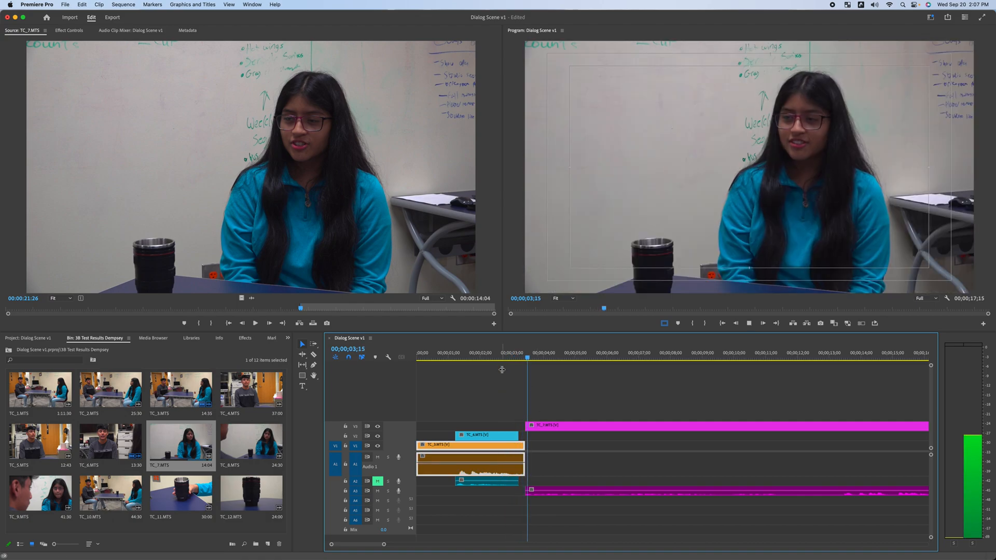
pyautogui.moveTo(506, 351); pyautogui.dragTo(500, 355)
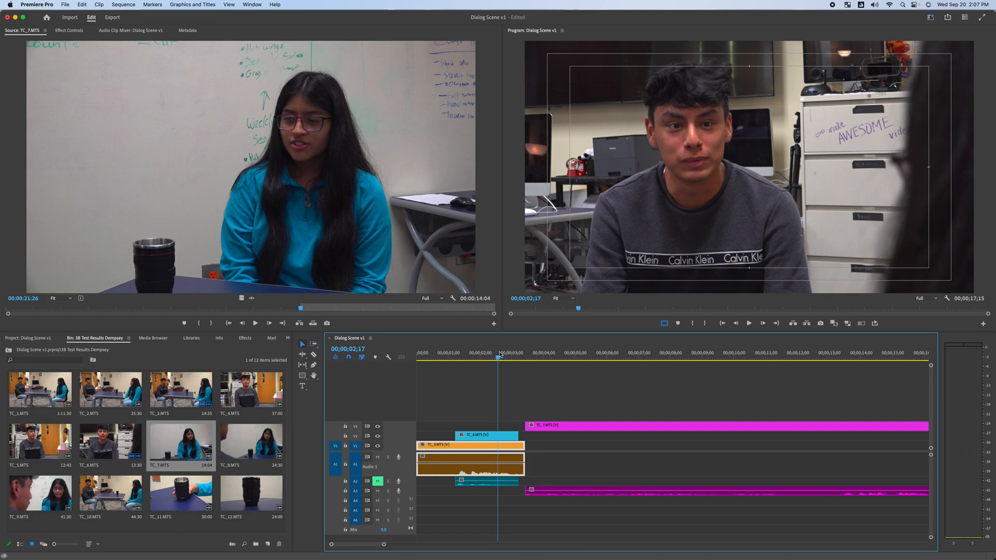
pyautogui.press('space')
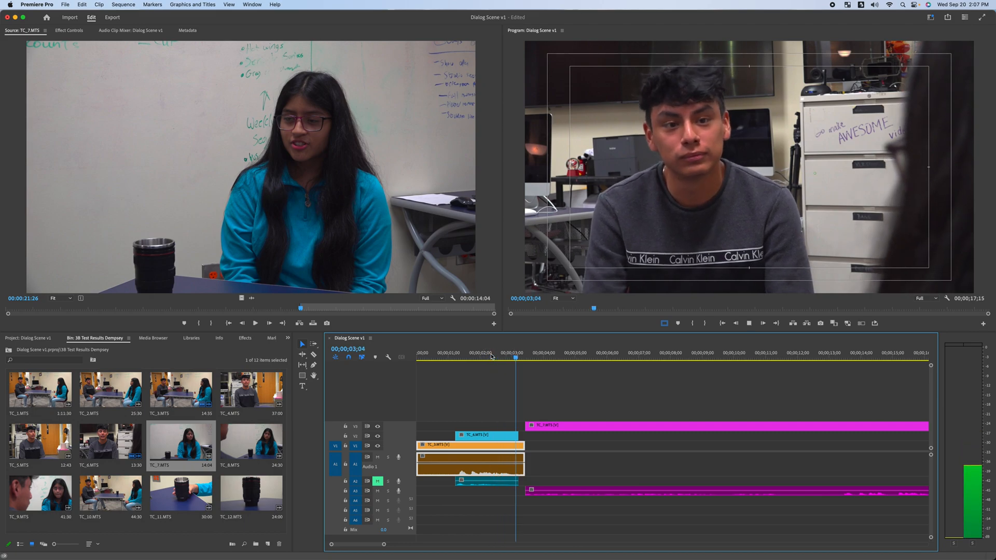
pyautogui.press('space')
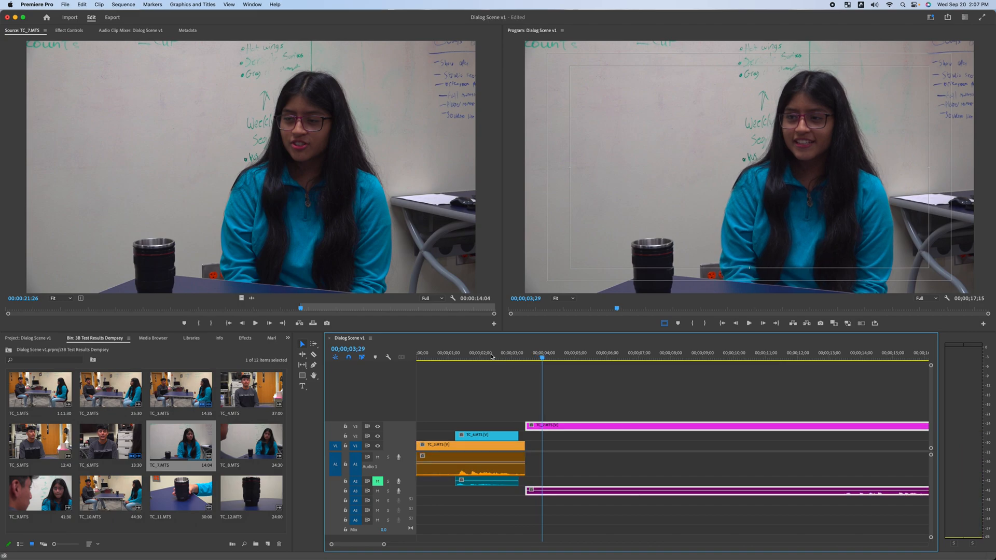
pyautogui.press('space')
pyautogui.press('space')
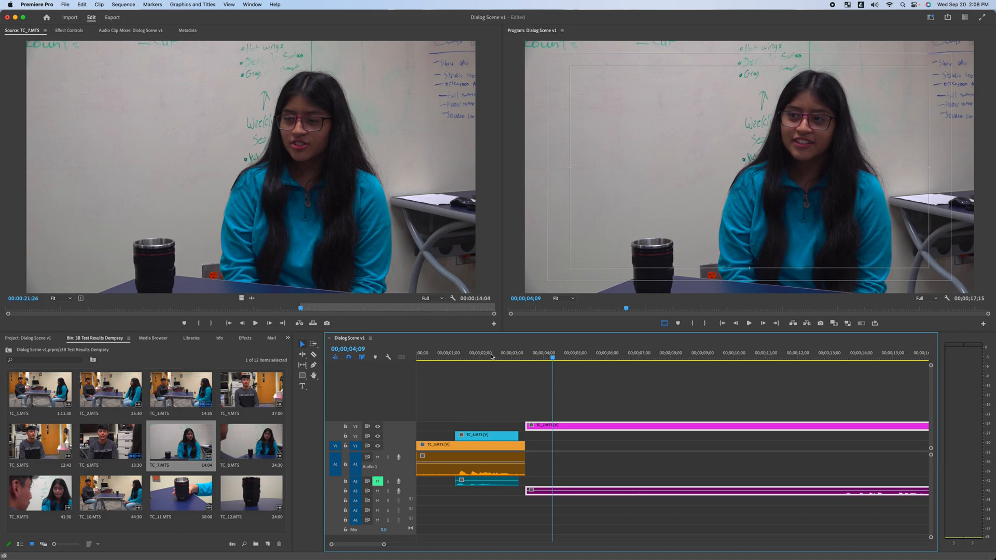
# Play the assembled sequence from 00;00;00;27 and find where the woman's line ends in TC_7.MTS.
pyautogui.moveTo(545, 356); pyautogui.dragTo(445, 375)
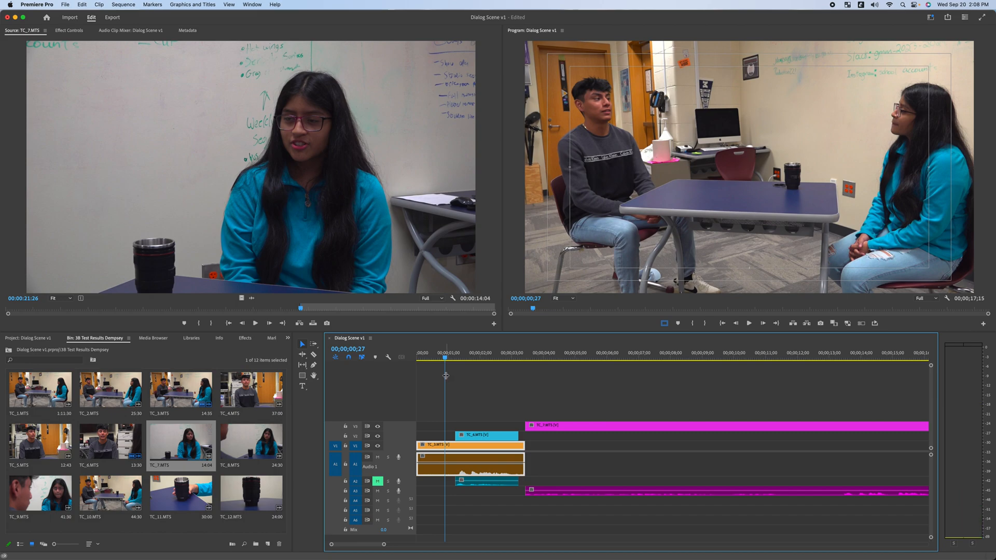
pyautogui.press('space')
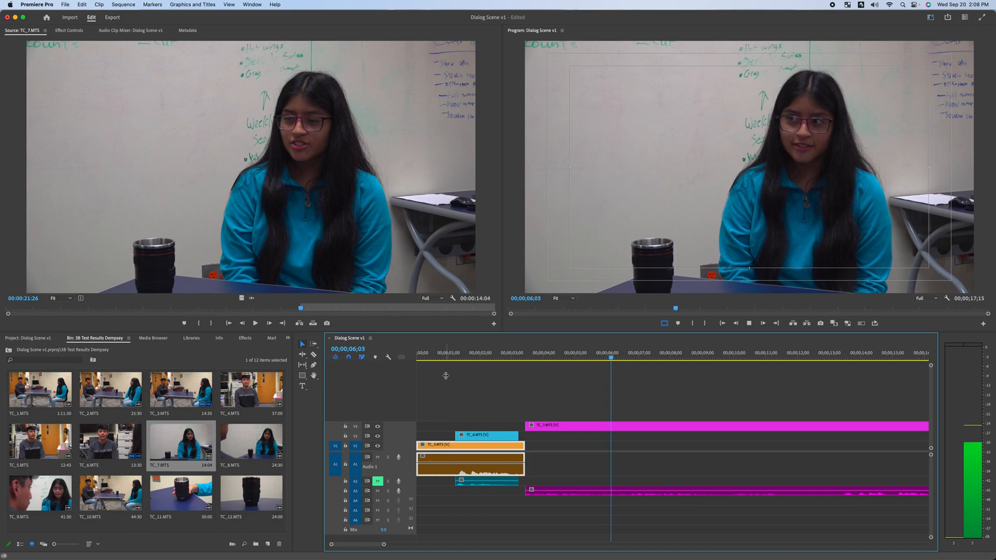
pyautogui.press('space')
pyautogui.press('d')
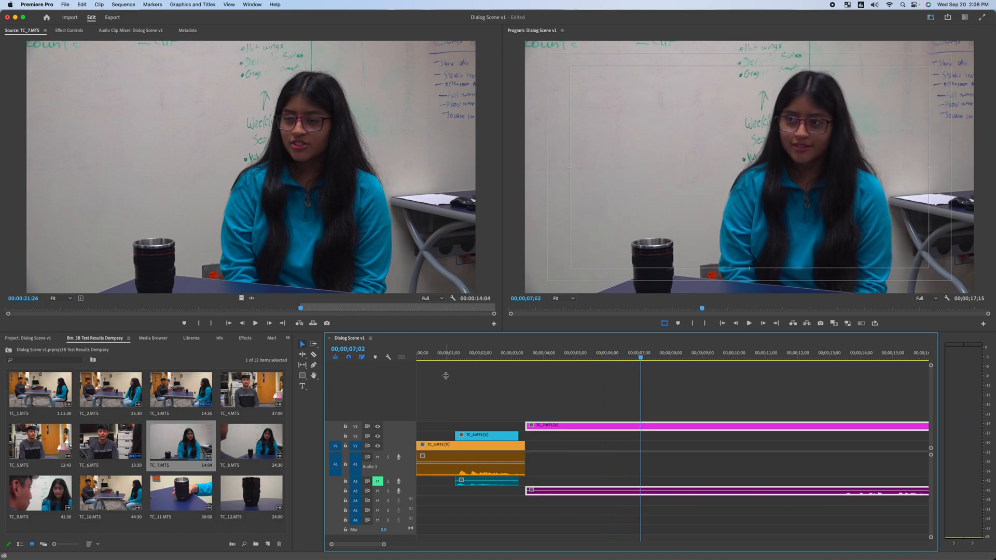
pyautogui.click(590, 386)
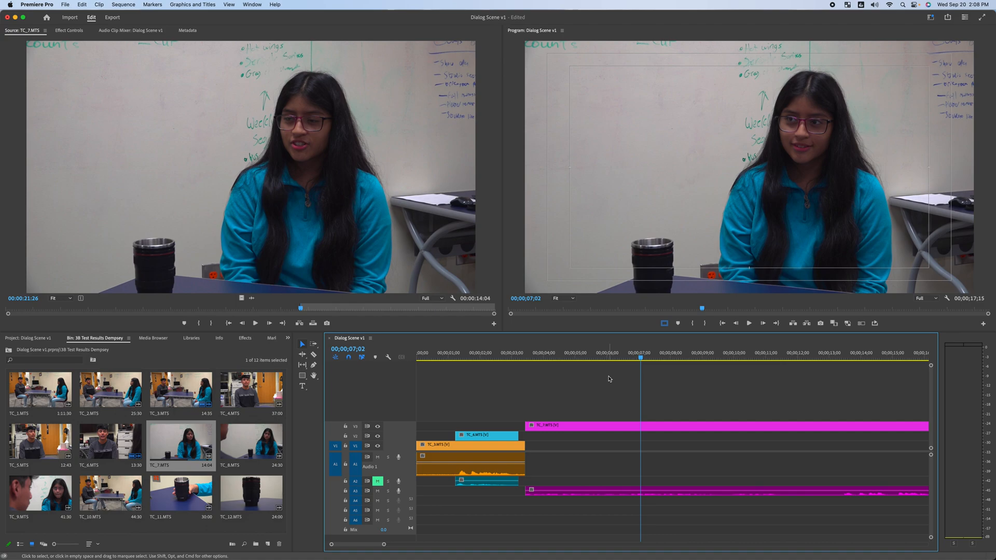
pyautogui.moveTo(633, 352); pyautogui.dragTo(490, 384)
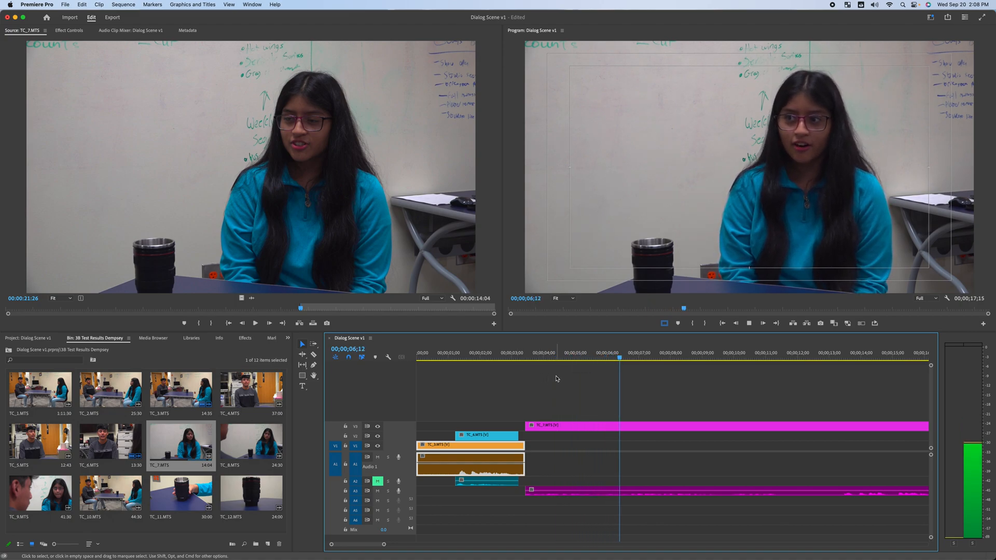
pyautogui.press('space')
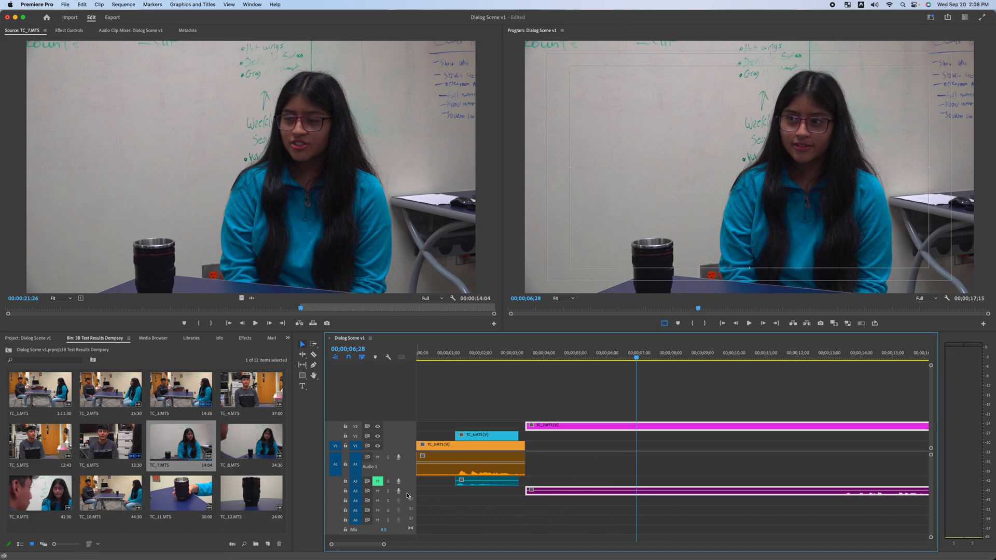
# Enlarge the A3 audio track to show its waveform and split the TC_7.MTS clip at 00;00;06;21.
pyautogui.moveTo(407, 496); pyautogui.dragTo(404, 506)
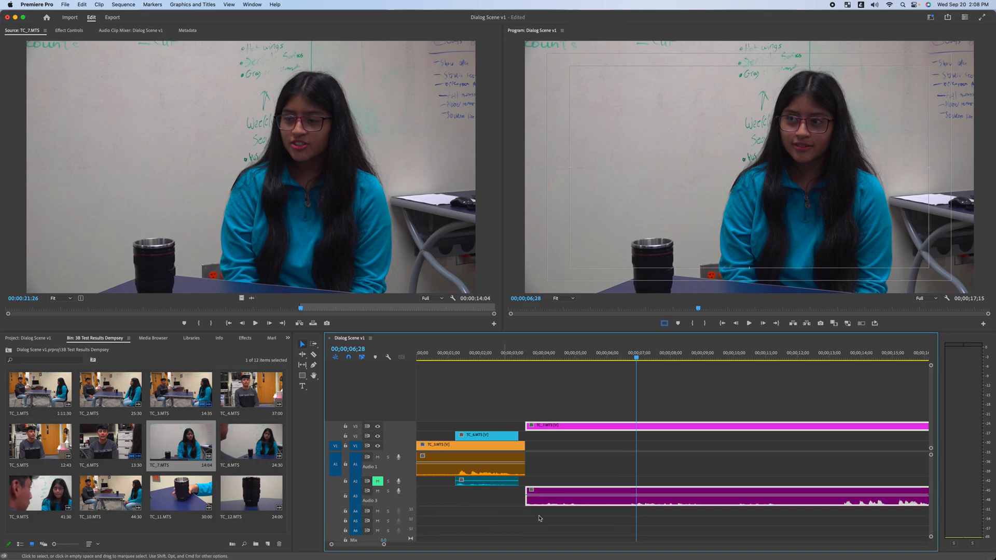
pyautogui.moveTo(383, 547); pyautogui.dragTo(375, 548)
pyautogui.moveTo(405, 505); pyautogui.dragTo(405, 511)
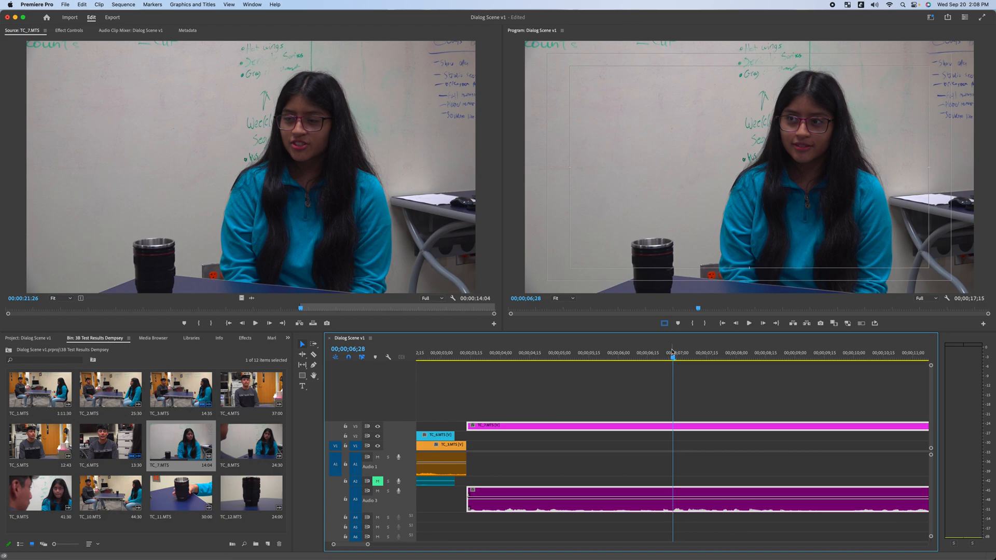
pyautogui.moveTo(671, 355)
pyautogui.mouseDown()
pyautogui.moveTo(665, 361)
pyautogui.moveTo(678, 361)
pyautogui.moveTo(659, 363)
pyautogui.mouseUp()
pyautogui.press('c')
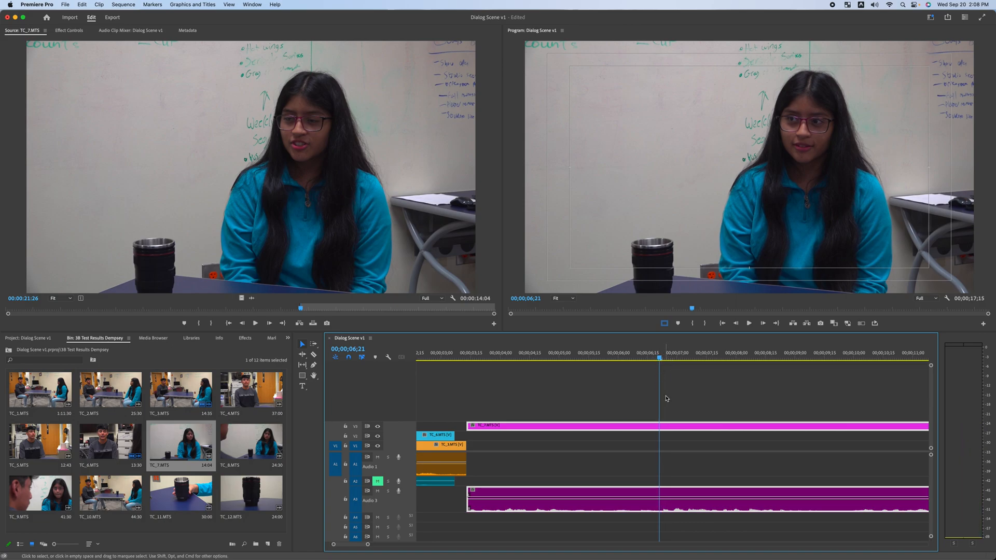
pyautogui.click(661, 426)
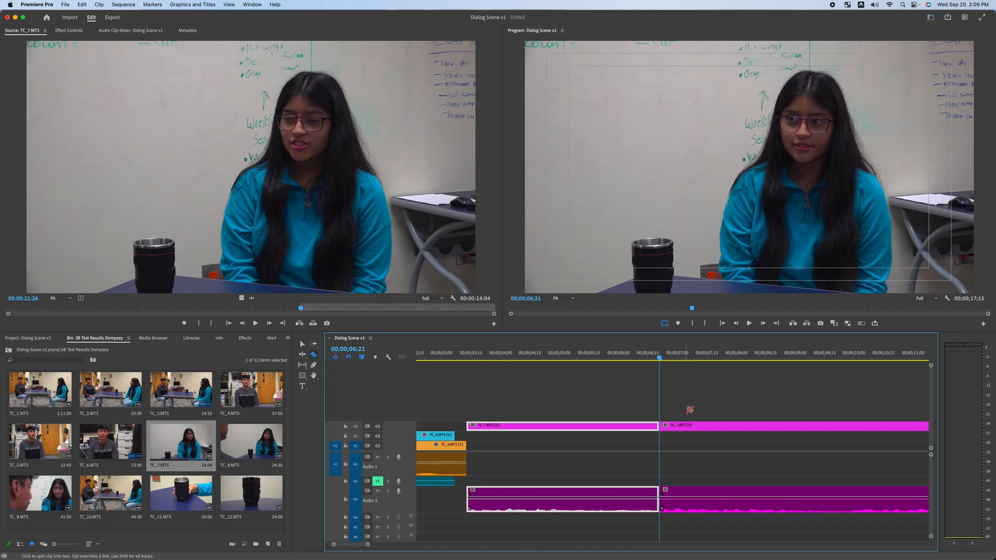
# Select the segment of TC_7.MTS after the 00;00;06;21 cut.
pyautogui.press('v')
pyautogui.click(685, 427)
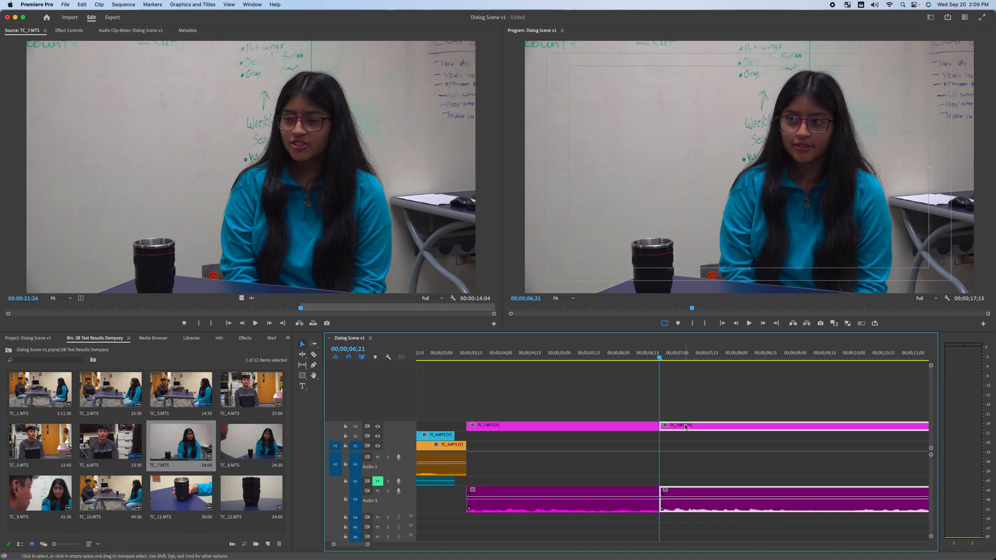
# Delete the TC_7 segment after 00;00;06;21 and play back the assembled sequence.
pyautogui.press('Delete')
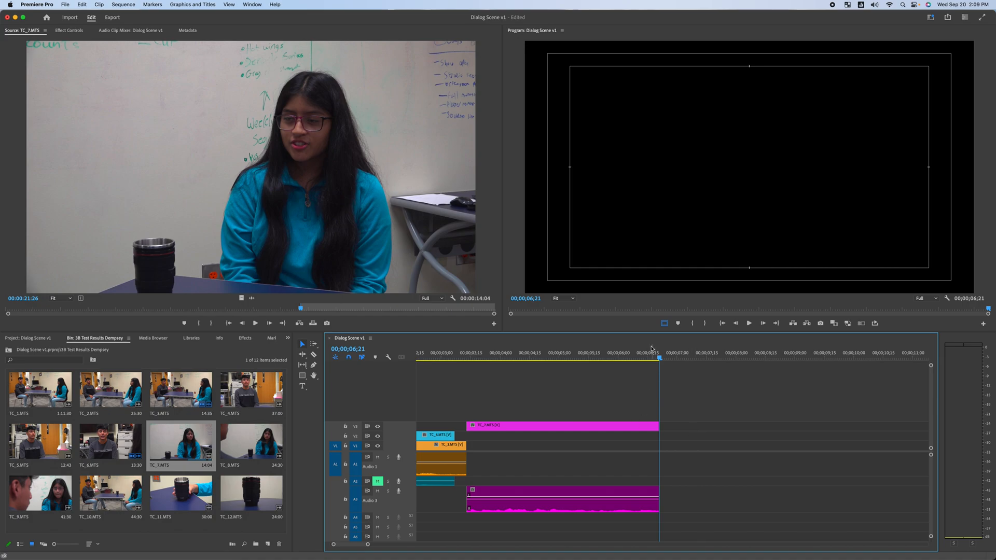
pyautogui.press('space')
pyautogui.click(423, 378)
pyautogui.moveTo(424, 378); pyautogui.dragTo(419, 378)
pyautogui.press('space')
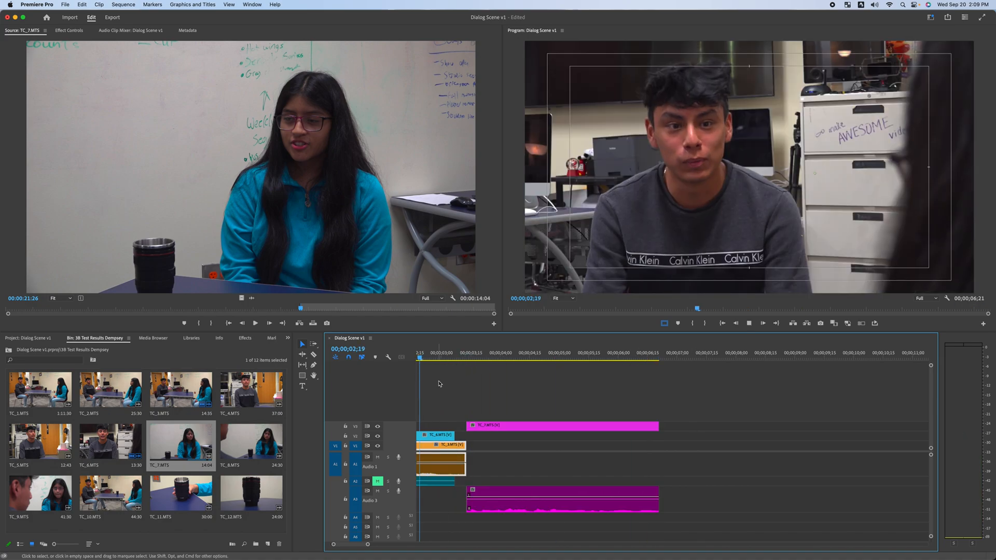
pyautogui.scroll(5, 450, 381)
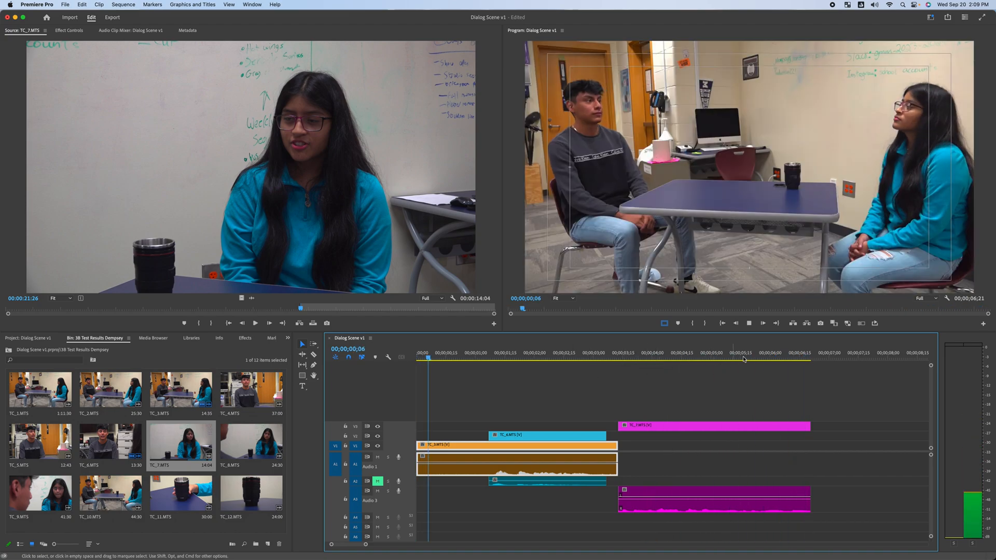
pyautogui.click(818, 355)
pyautogui.moveTo(818, 354); pyautogui.dragTo(807, 354)
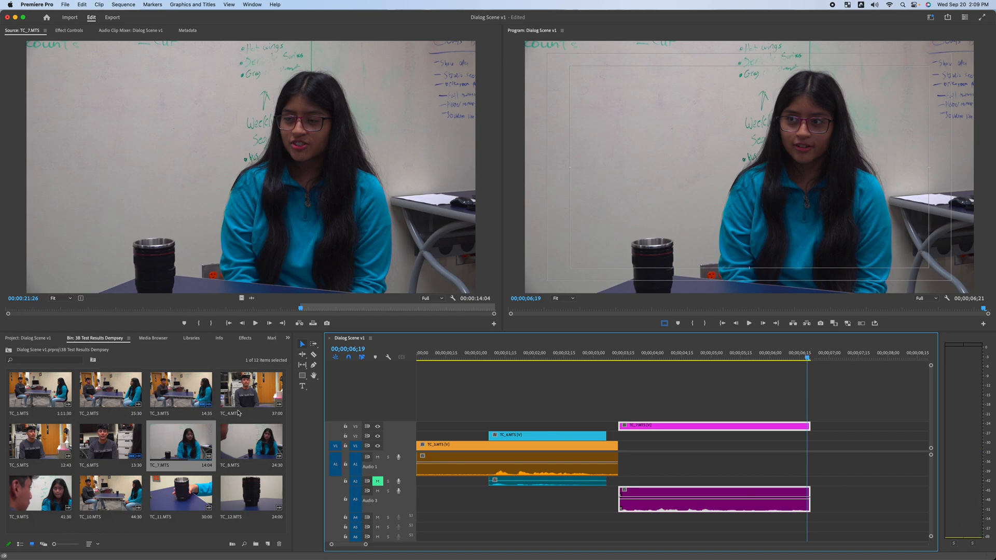
# Load TC_6.MTS as the source clip and scrub through it to find the boy's next line.
pyautogui.click(521, 436)
pyautogui.doubleClick(108, 443)
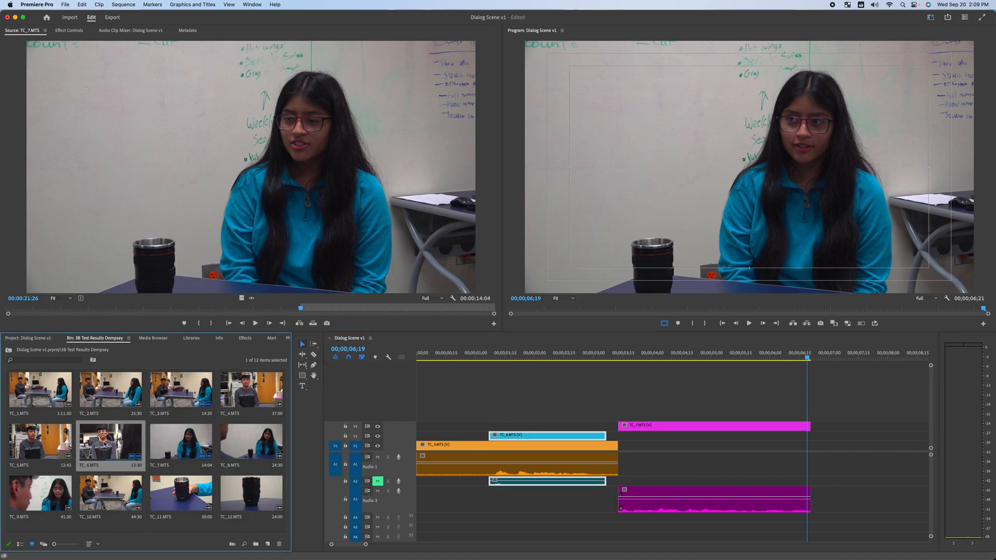
pyautogui.press('space')
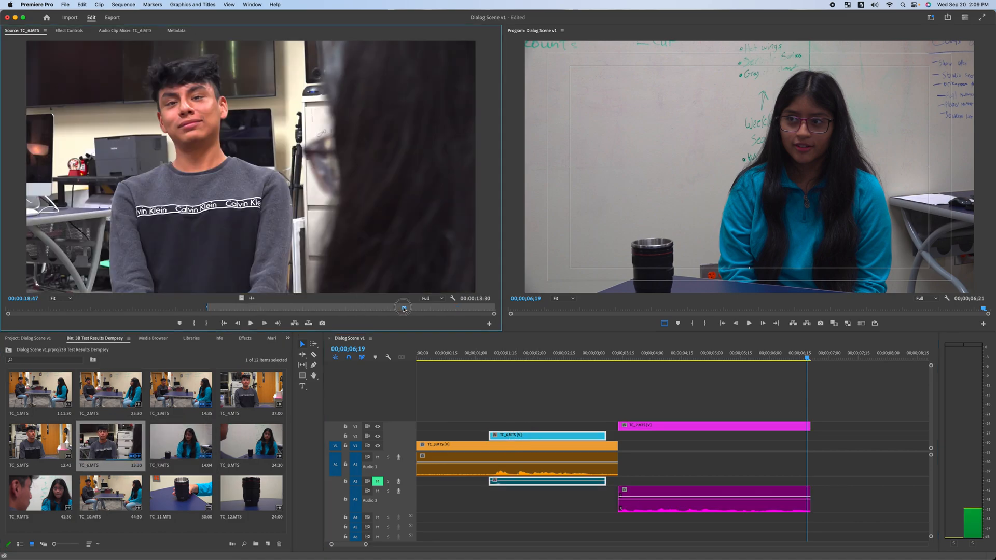
pyautogui.click(313, 309)
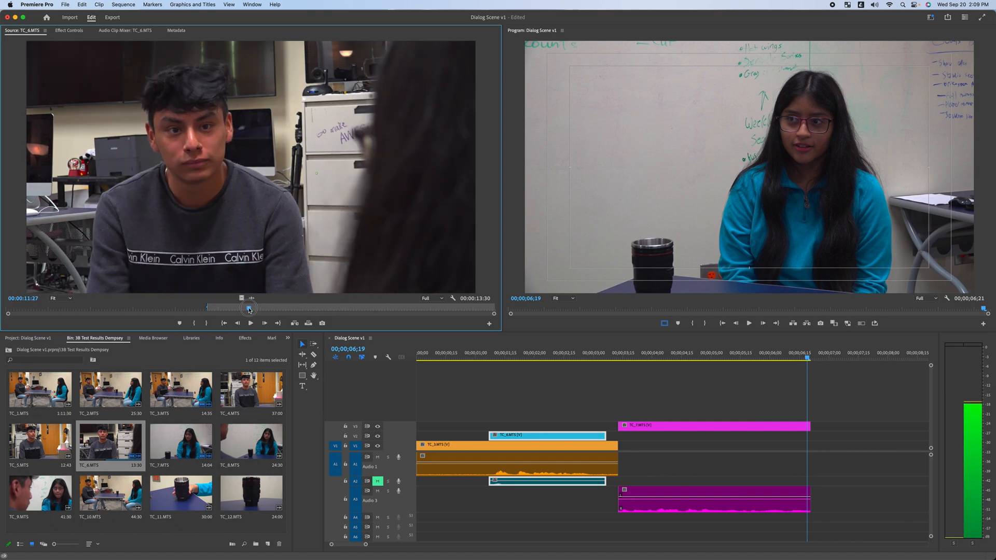
pyautogui.click(258, 312)
pyautogui.moveTo(257, 312); pyautogui.dragTo(213, 314)
pyautogui.press('space')
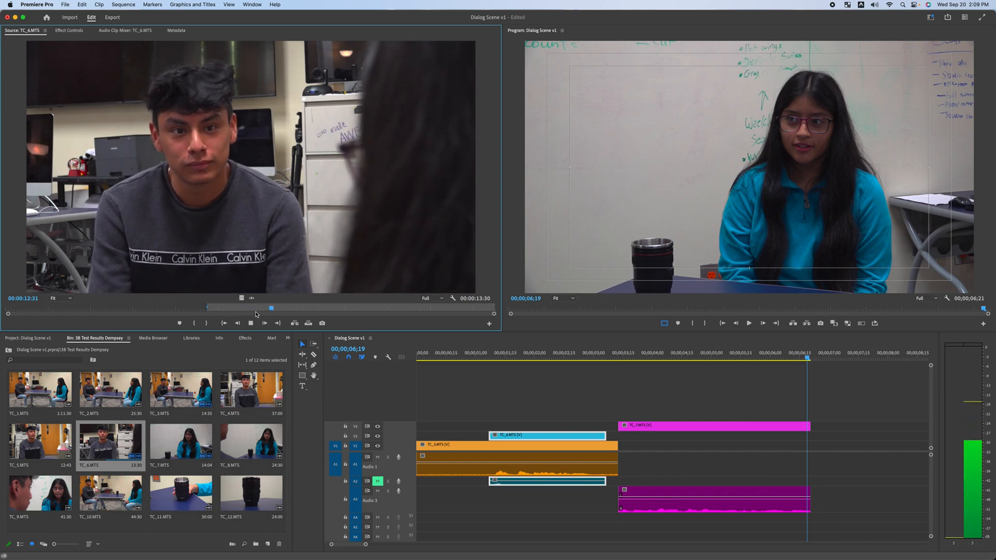
# Mark the In point of TC_6.MTS at about 00:00:14:21, where the boy's next line starts.
pyautogui.press('space')
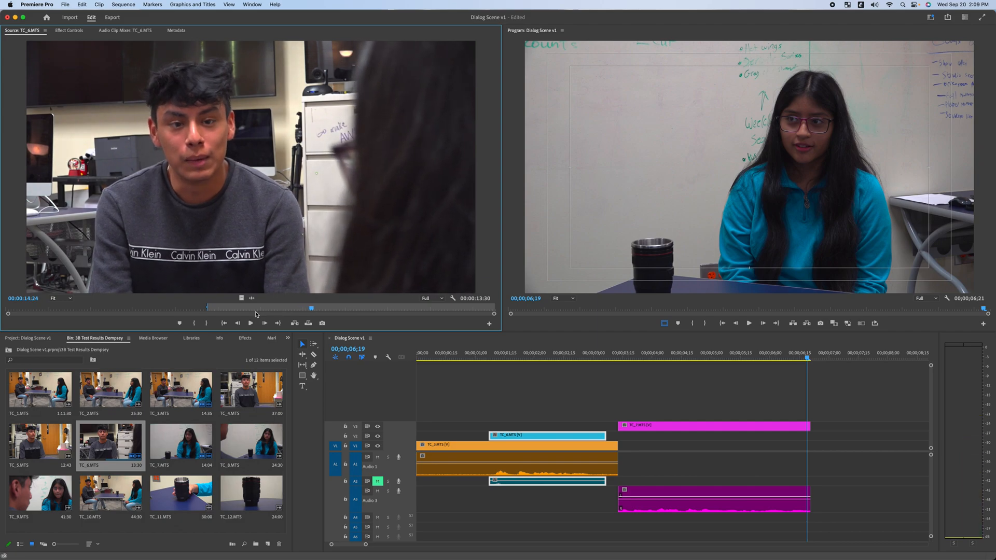
pyautogui.press('Left')
pyautogui.press('Left')
pyautogui.press('Left')
pyautogui.press('Left')
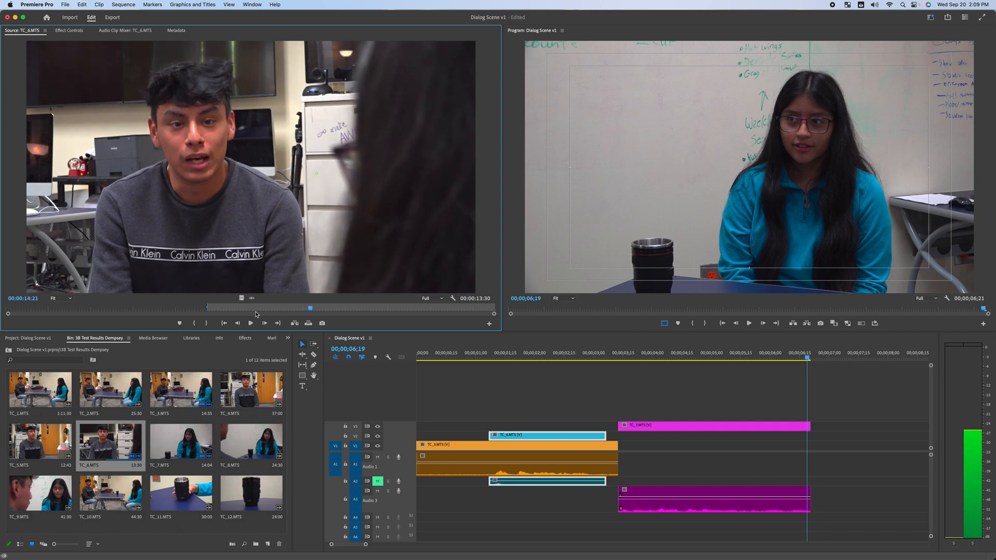
pyautogui.press('i')
# Mark the Out point of TC_6.MTS at 00:00:17:26 and place the marked range on V2 directly after the TC_7 clip.
pyautogui.press('space')
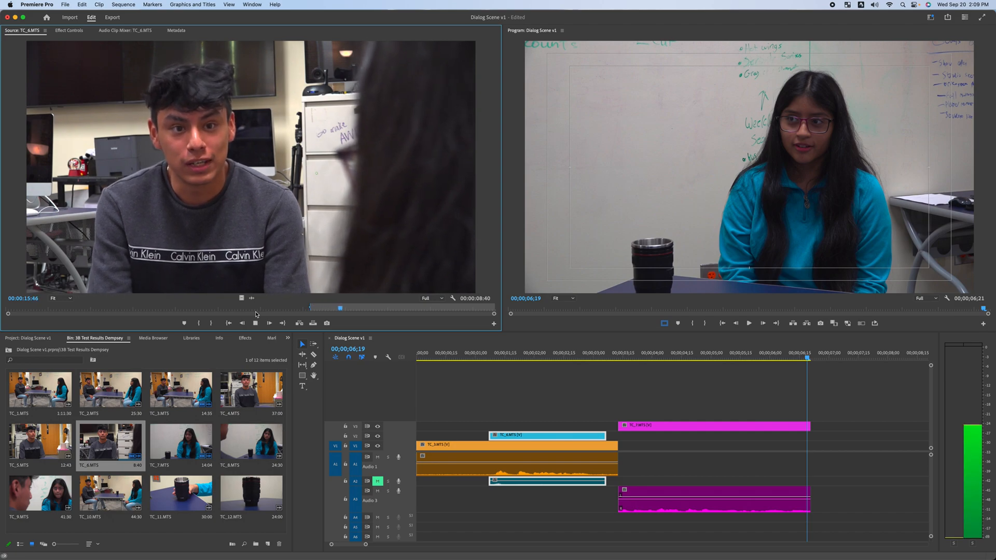
pyautogui.press('space')
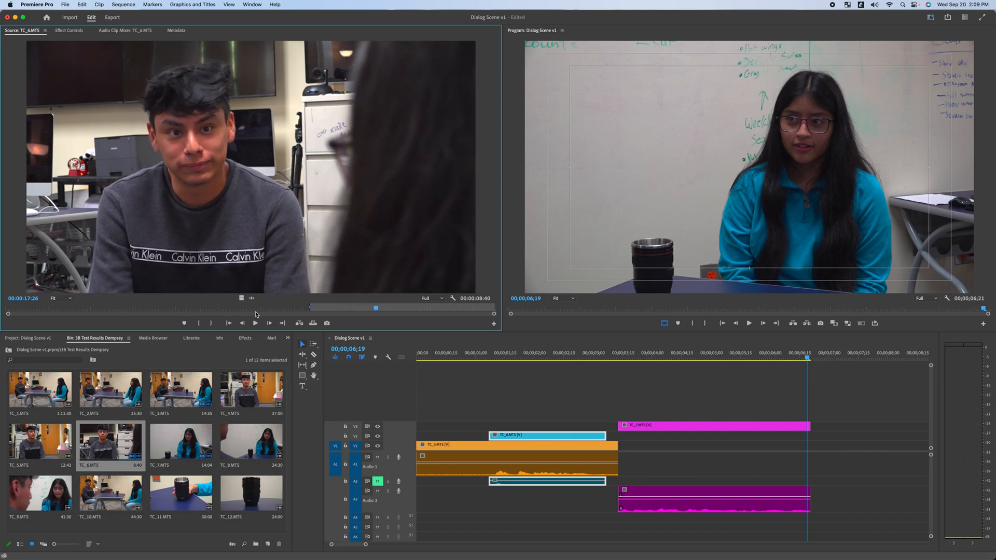
pyautogui.press('o')
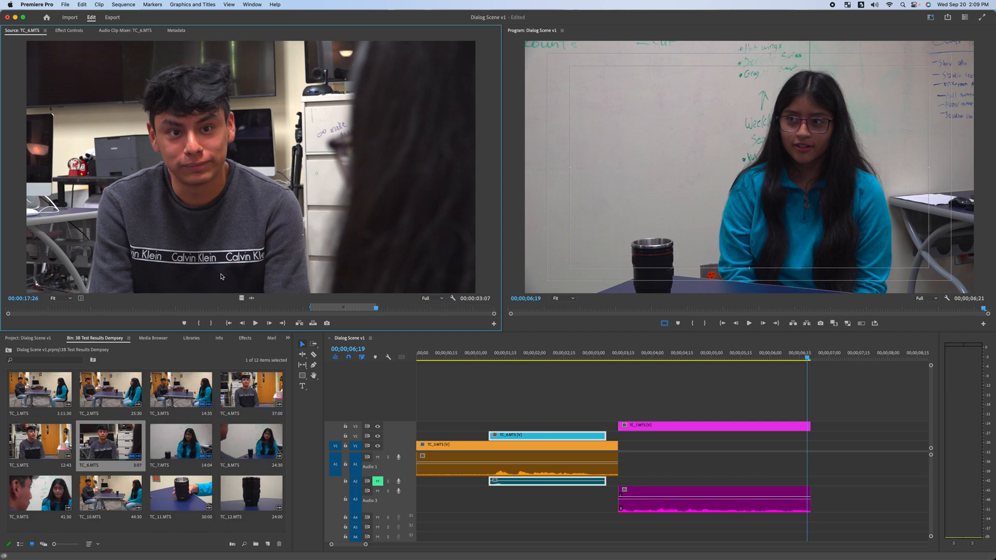
pyautogui.moveTo(676, 351); pyautogui.dragTo(815, 436)
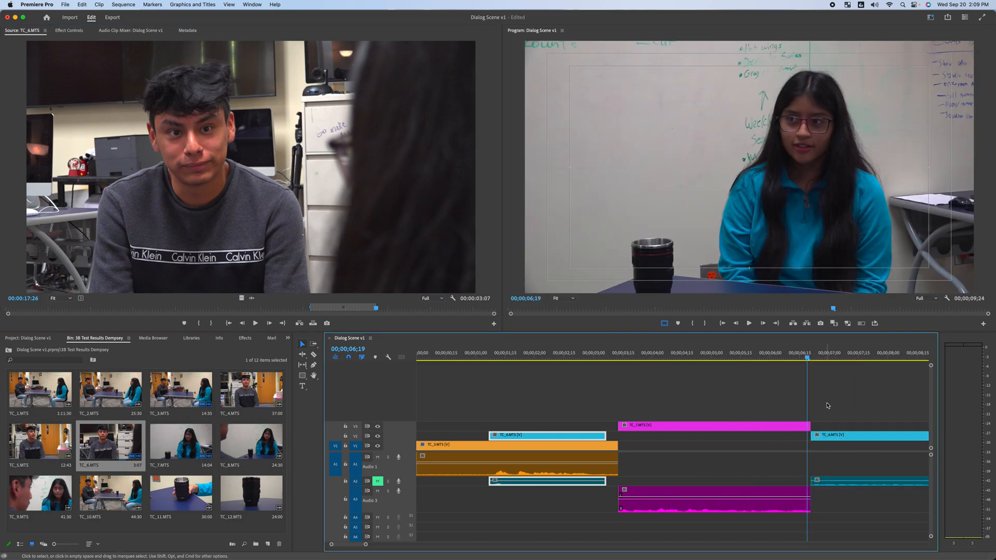
# Play back the cut from the TC_7 clip to the newly added TC_6 clip several times to judge its timing.
pyautogui.moveTo(802, 355); pyautogui.dragTo(776, 355)
pyautogui.click(752, 384)
pyautogui.press('space')
pyautogui.press('space')
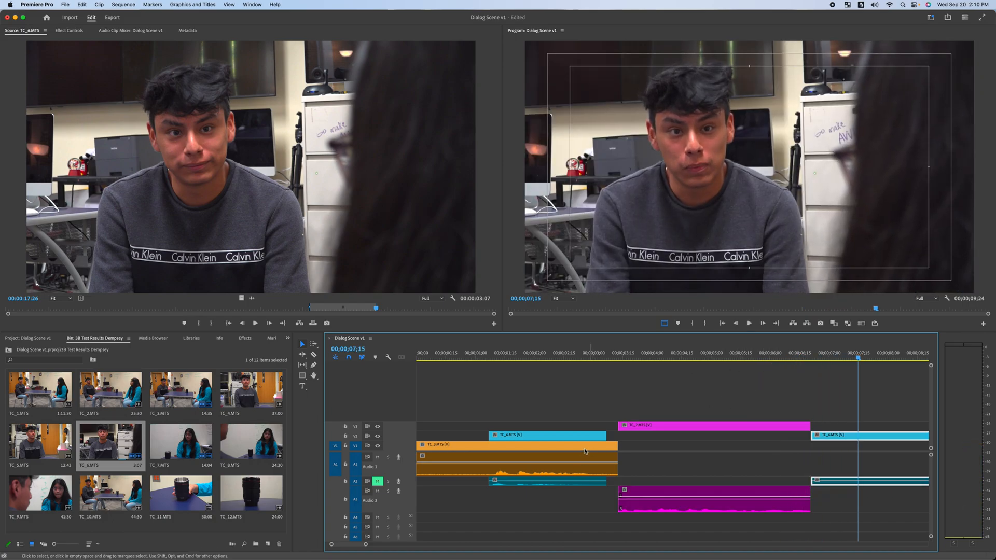
pyautogui.click(839, 357)
pyautogui.moveTo(839, 357); pyautogui.dragTo(749, 363)
pyautogui.press('space')
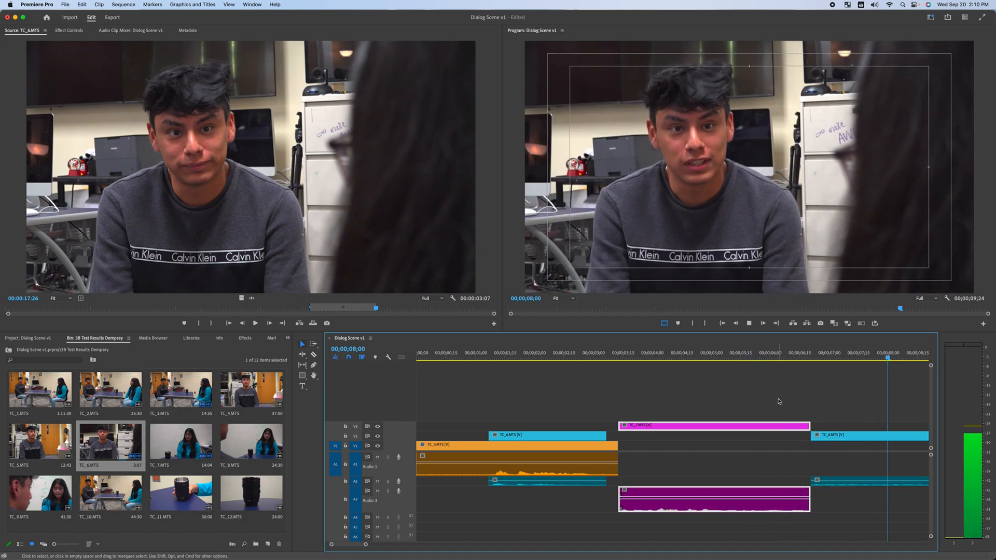
pyautogui.press('space')
pyautogui.hscroll(4, 792, 397)
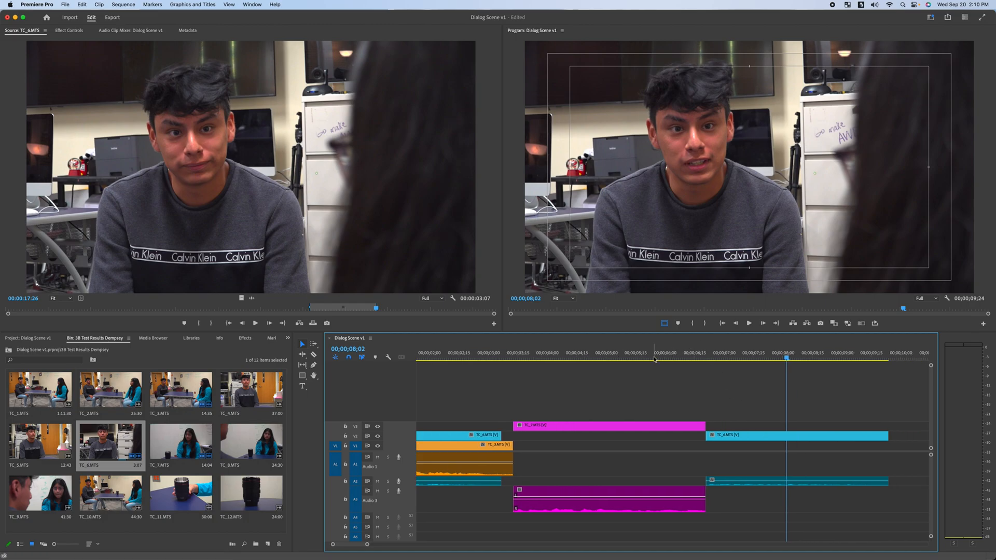
pyautogui.click(655, 358)
pyautogui.press('space')
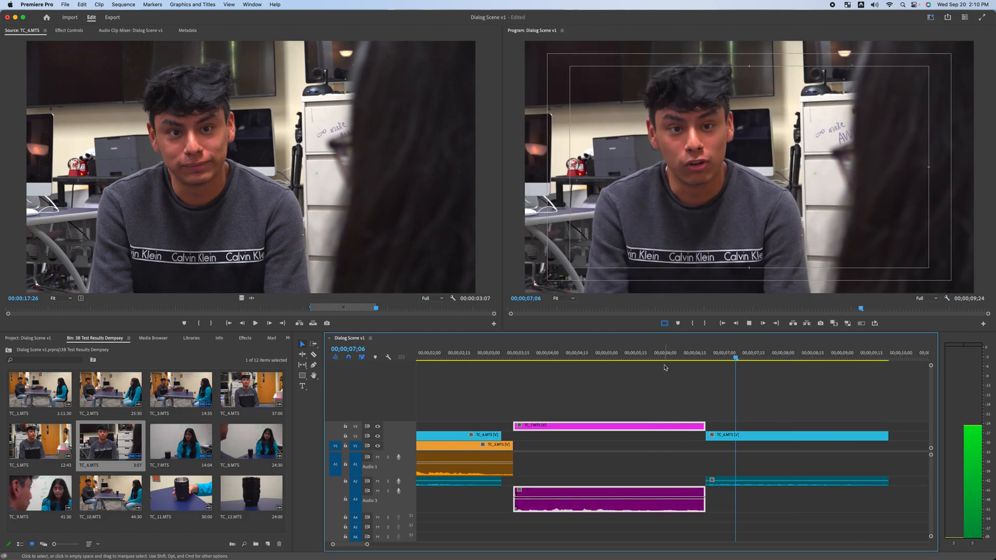
pyautogui.moveTo(691, 358); pyautogui.dragTo(712, 364)
pyautogui.press('space')
pyautogui.press('space')
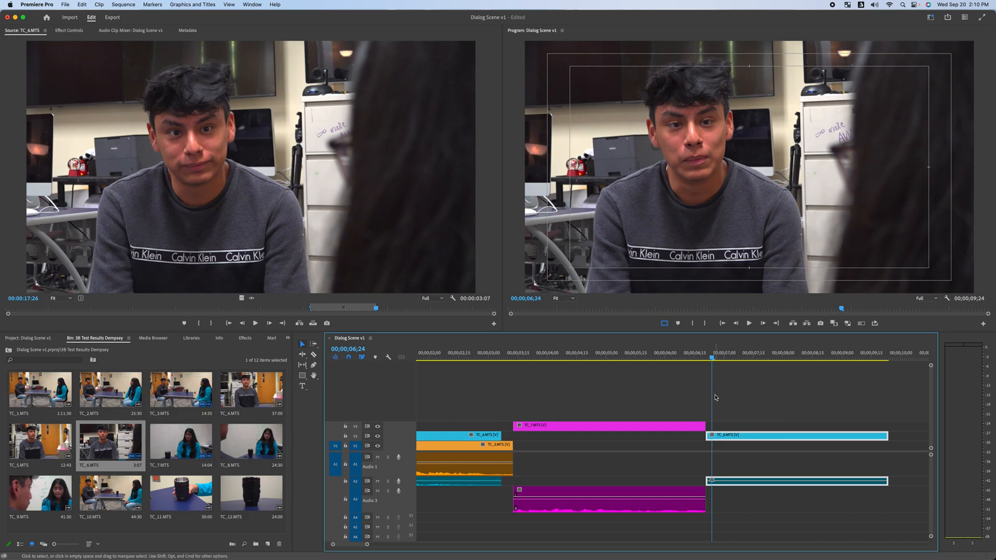
# Try moving the second TC_6 clip later so that it starts at 00;00;06;26, leaving a pause after TC_7.
pyautogui.click(704, 357)
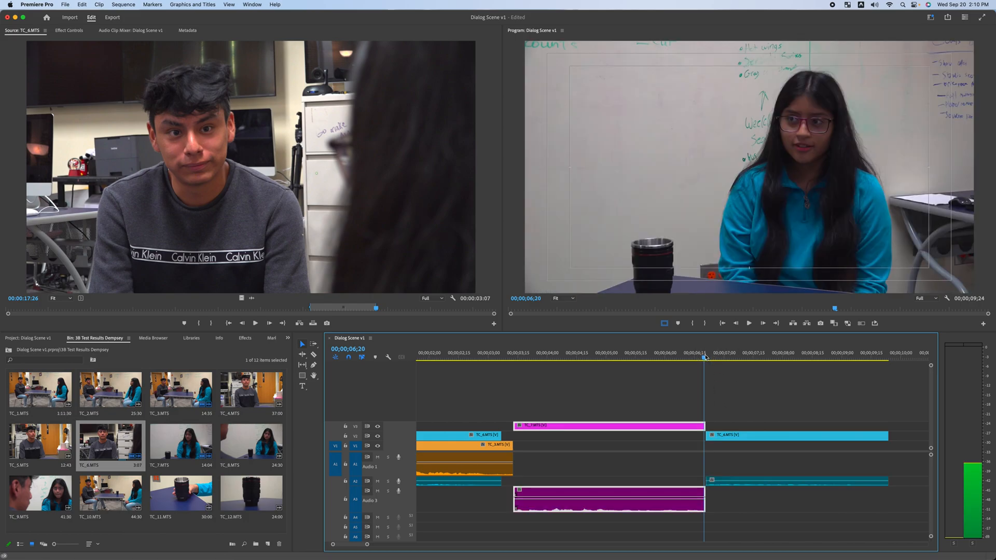
pyautogui.click(705, 357)
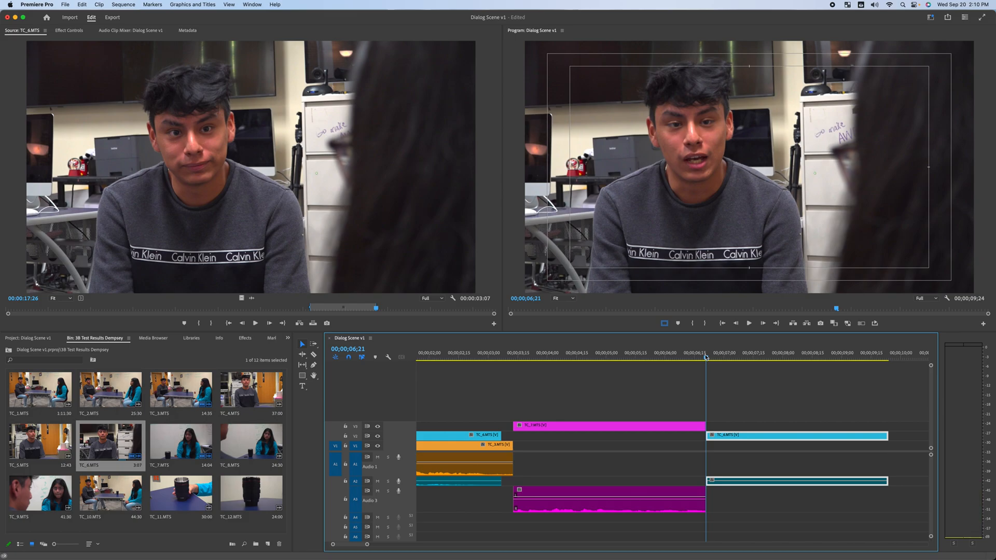
pyautogui.press('Right')
pyautogui.press('Right')
pyautogui.press('Right')
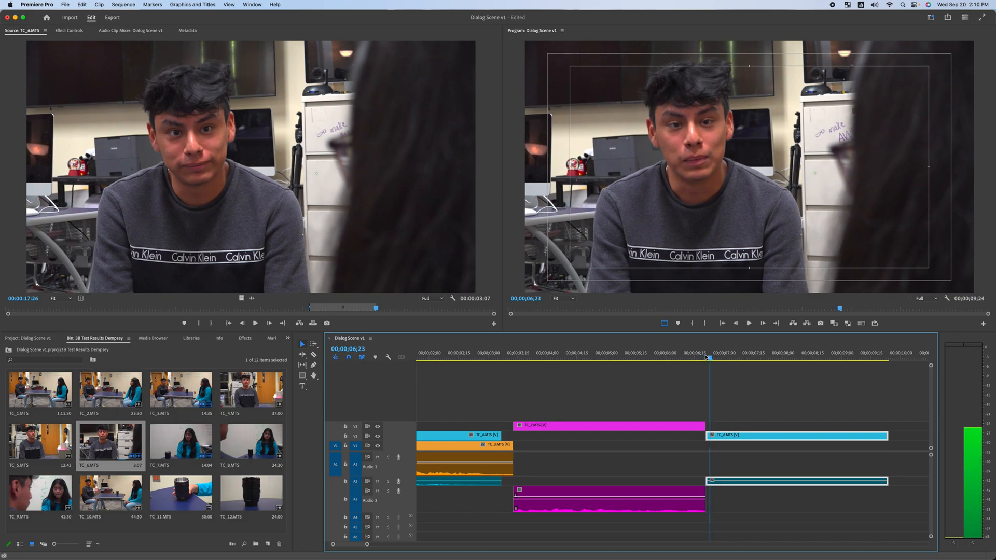
pyautogui.press('Right')
pyautogui.press('Right')
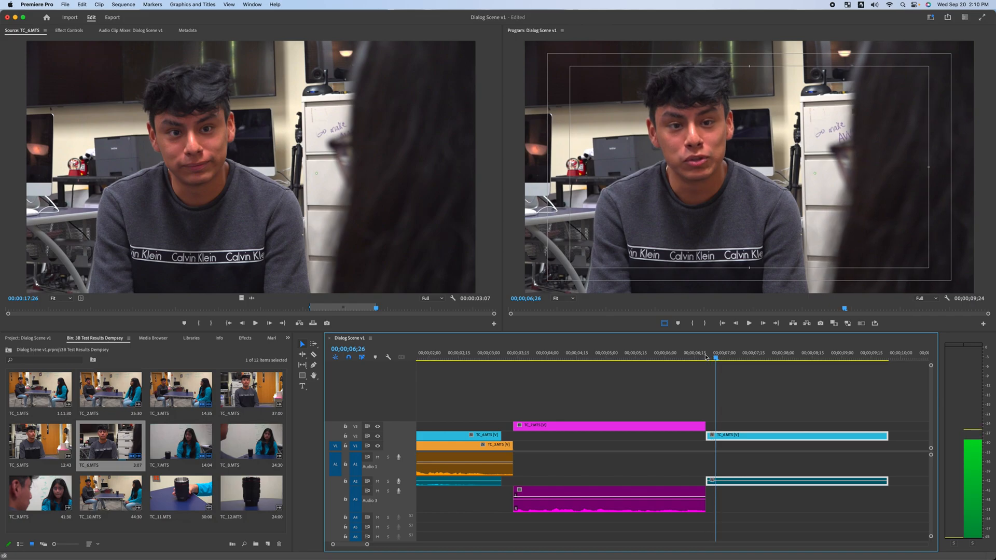
pyautogui.moveTo(726, 437); pyautogui.dragTo(736, 437)
# Play the sequence across the gap between TC_7 and the second TC_6 clip to judge the length of the pause.
pyautogui.click(665, 356)
pyautogui.click(650, 393)
pyautogui.press('space')
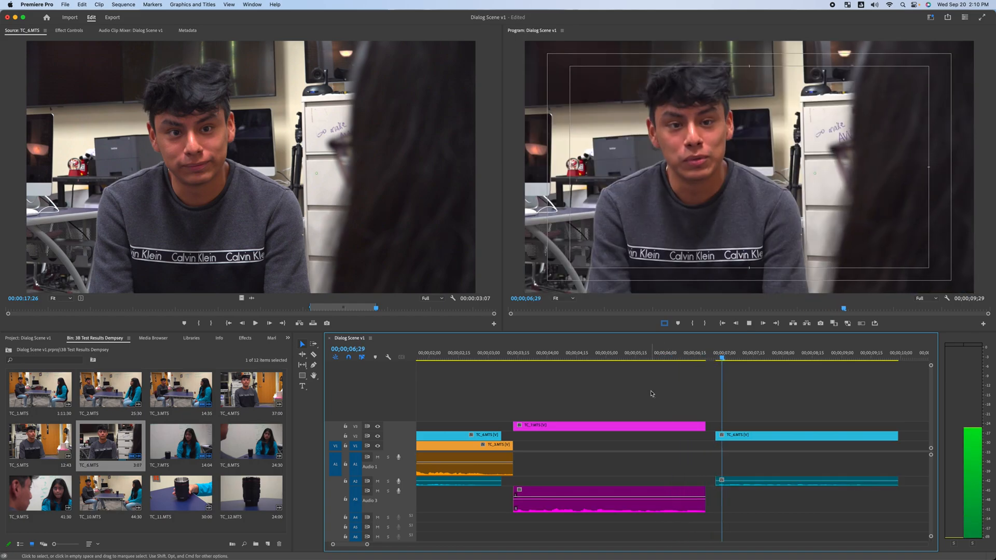
pyautogui.click(652, 356)
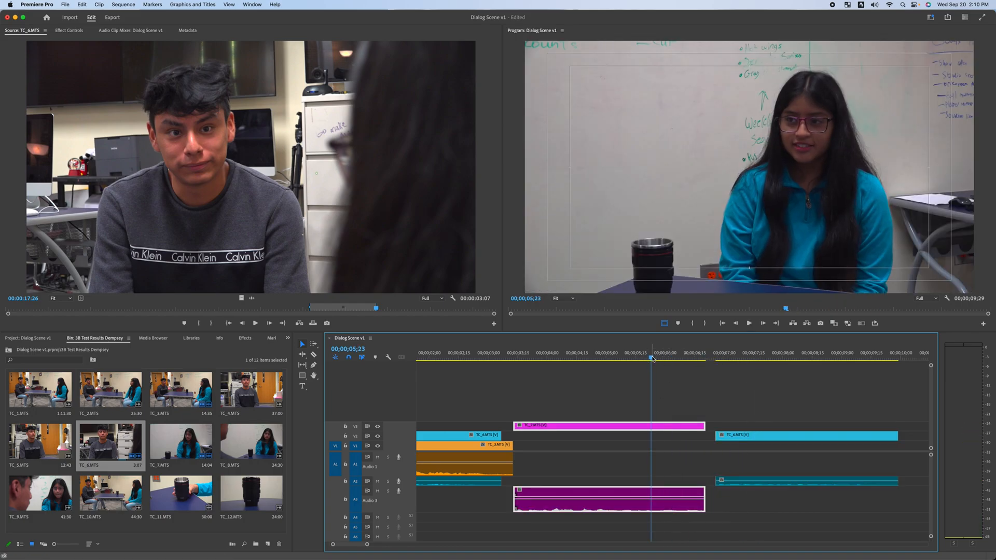
pyautogui.moveTo(650, 357); pyautogui.dragTo(647, 357)
pyautogui.press('space')
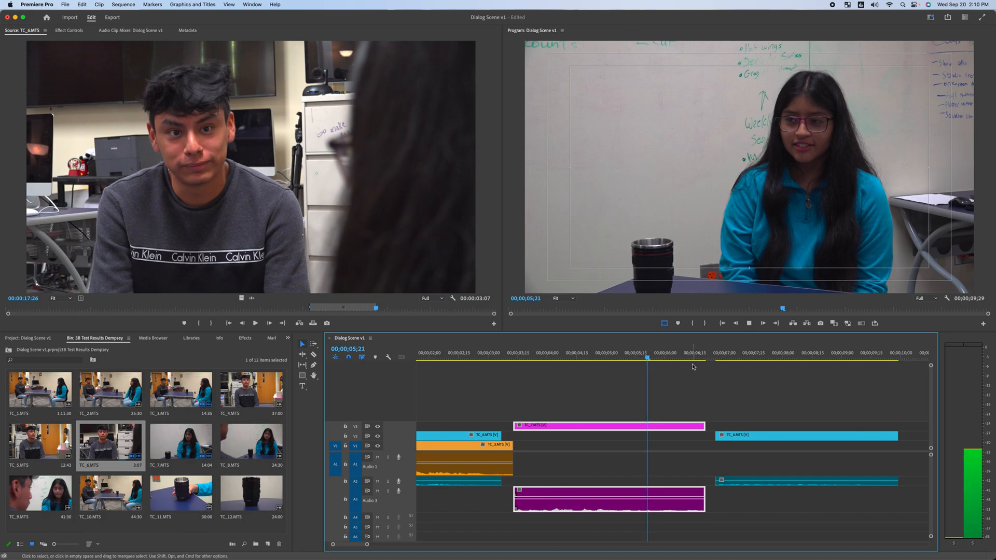
pyautogui.press('space')
pyautogui.moveTo(698, 354); pyautogui.dragTo(625, 355)
pyautogui.click(639, 378)
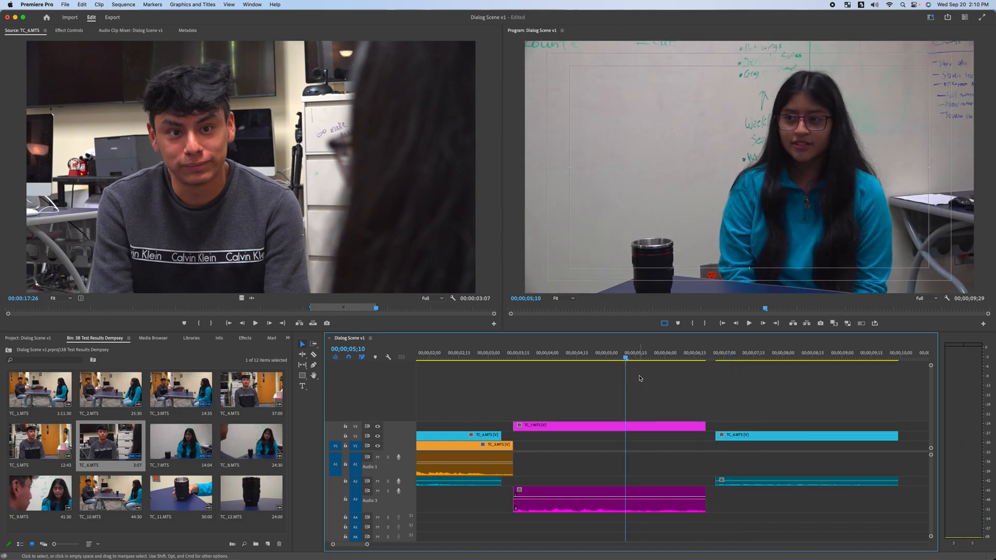
pyautogui.press('space')
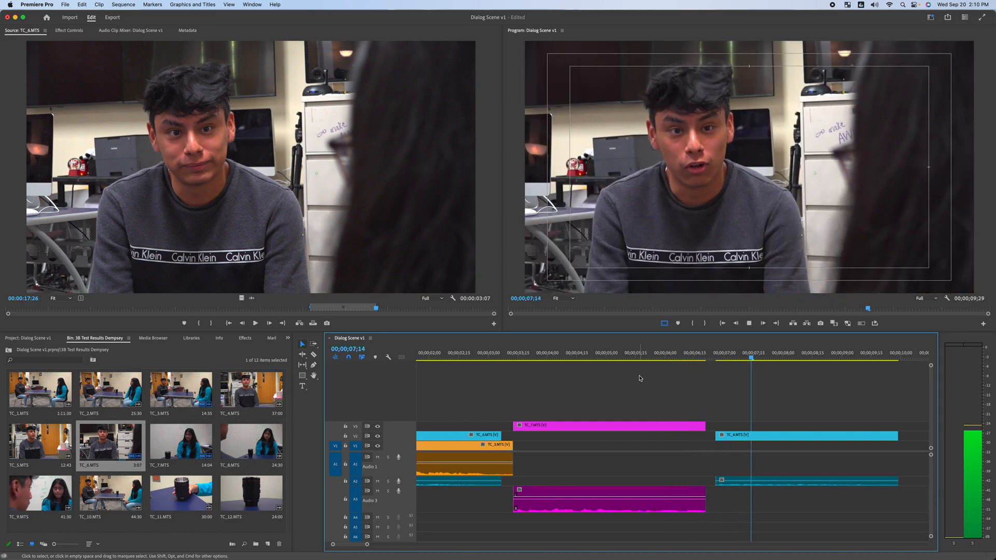
pyautogui.press('space')
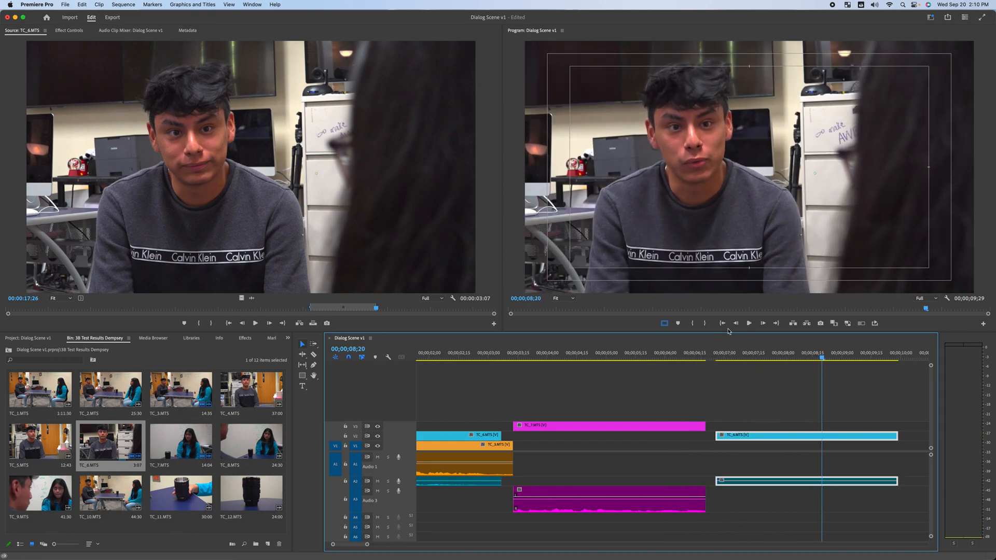
# Shift the second TC_6 clip earlier to start at 00;00;06;23 and play back the shortened pause.
pyautogui.moveTo(709, 354); pyautogui.dragTo(710, 375)
pyautogui.moveTo(717, 374)
pyautogui.mouseDown()
pyautogui.moveTo(690, 375)
pyautogui.moveTo(724, 375)
pyautogui.moveTo(693, 376)
pyautogui.moveTo(722, 377)
pyautogui.moveTo(697, 381)
pyautogui.moveTo(711, 379)
pyautogui.mouseUp()
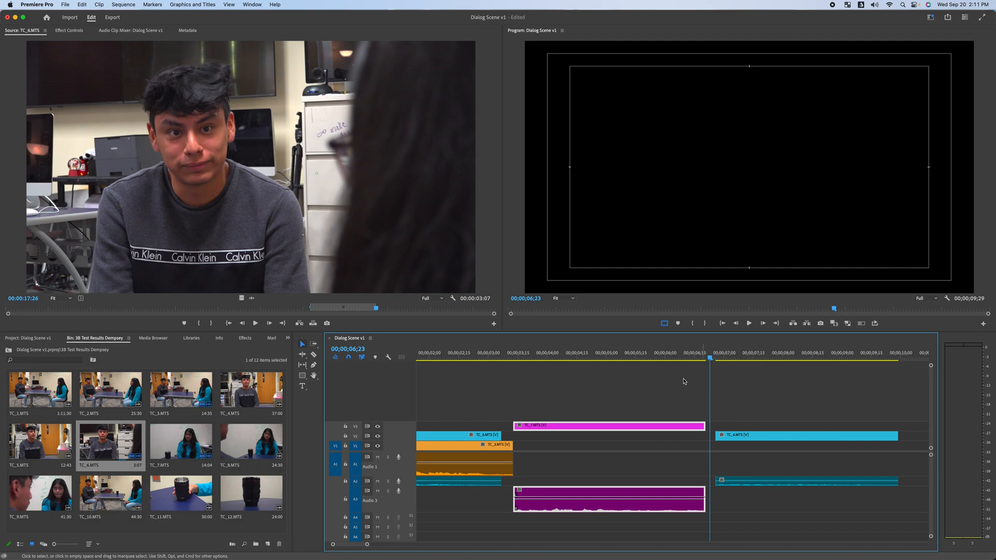
pyautogui.hscroll(5, 684, 381)
pyautogui.moveTo(618, 356); pyautogui.dragTo(619, 359)
pyautogui.click(628, 436)
pyautogui.moveTo(631, 435); pyautogui.dragTo(625, 431)
pyautogui.moveTo(616, 357); pyautogui.dragTo(574, 362)
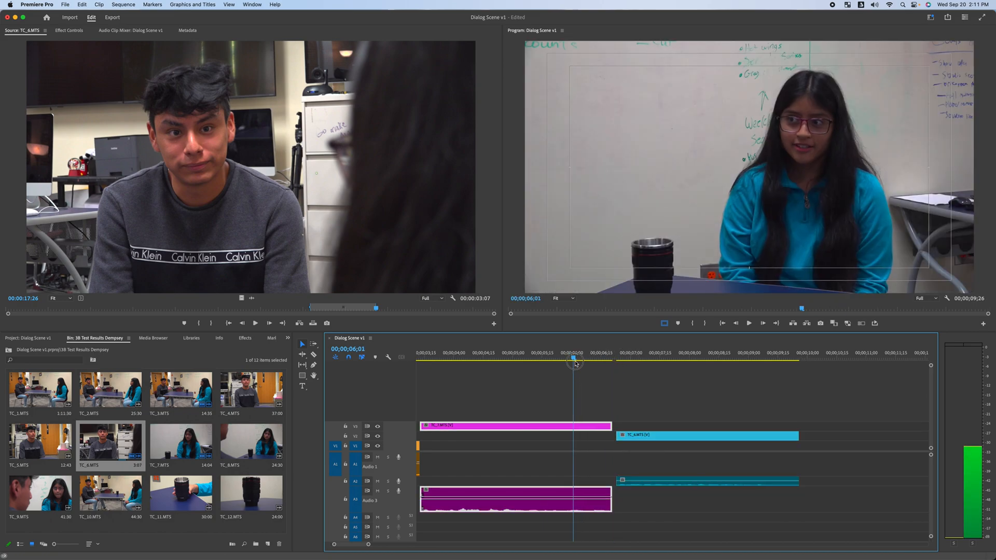
pyautogui.press('space')
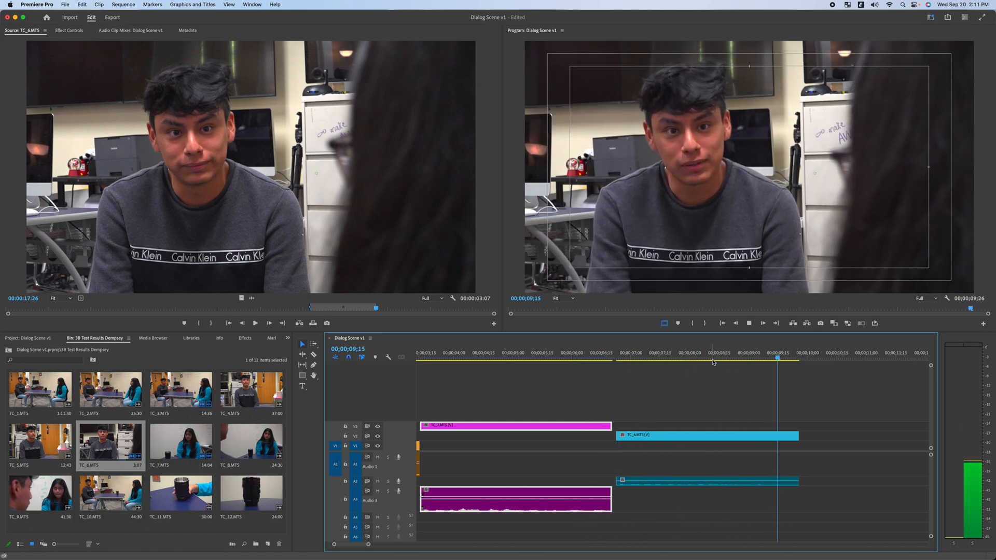
pyautogui.press('space')
pyautogui.click(670, 392)
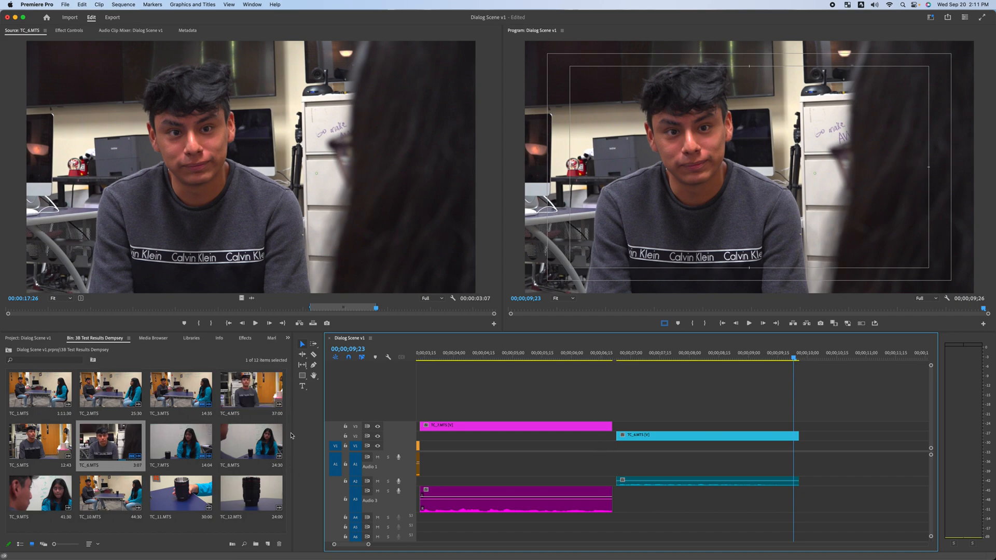
# Load TC_9.MTS from the bin as the source clip.
pyautogui.click(43, 492)
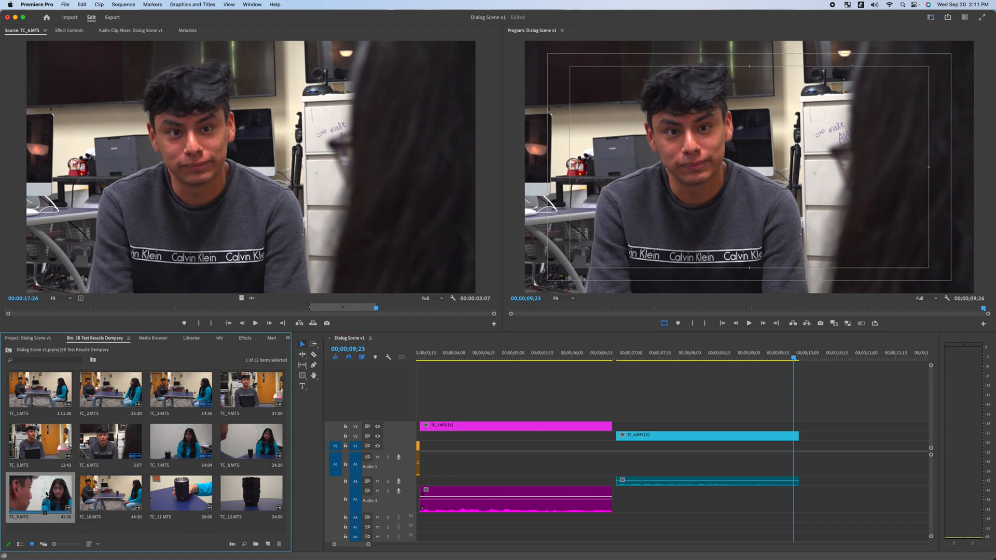
pyautogui.doubleClick(46, 493)
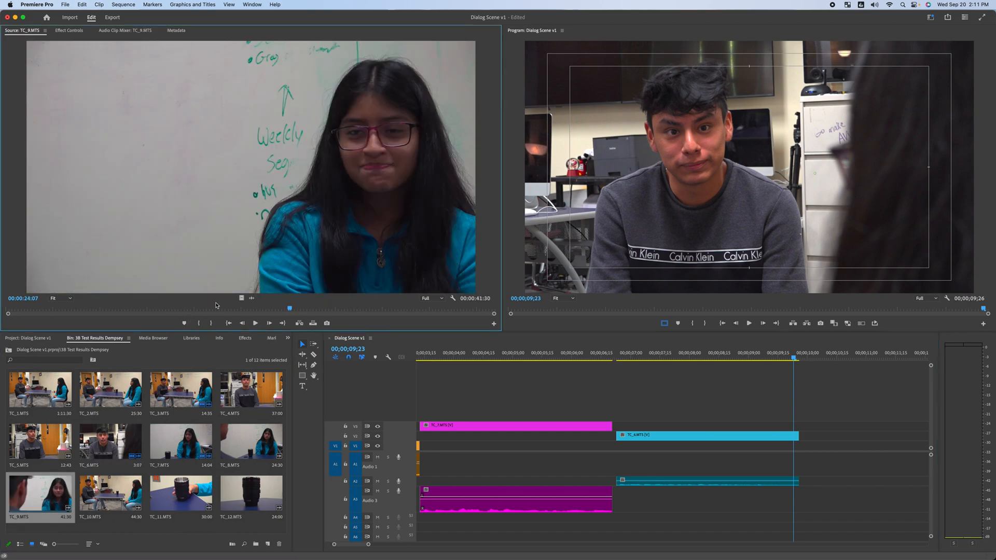
# Scrub and play through TC_9.MTS to find where her next line begins.
pyautogui.click(334, 310)
pyautogui.moveTo(343, 313)
pyautogui.mouseDown()
pyautogui.moveTo(468, 311)
pyautogui.moveTo(326, 310)
pyautogui.mouseUp()
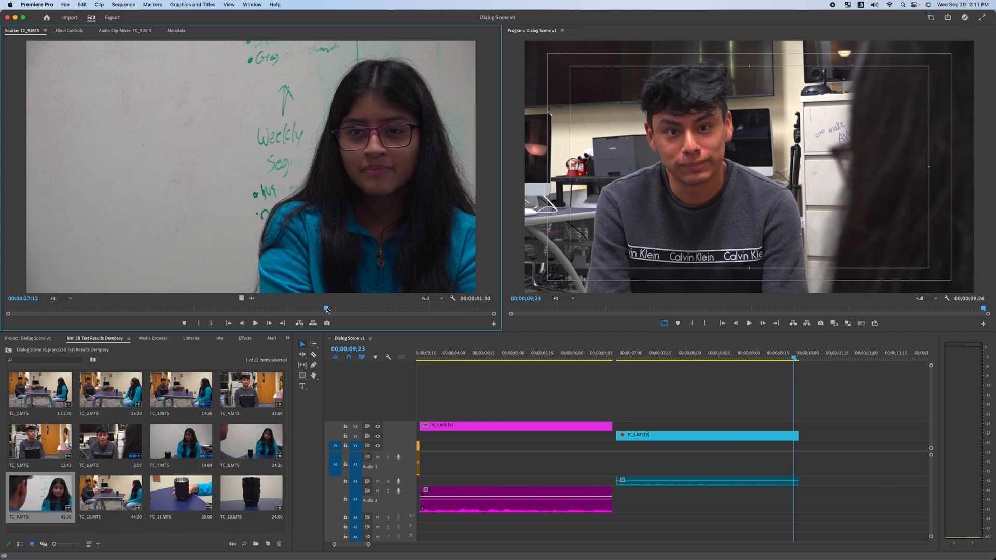
pyautogui.moveTo(318, 310); pyautogui.dragTo(282, 309)
pyautogui.press('space')
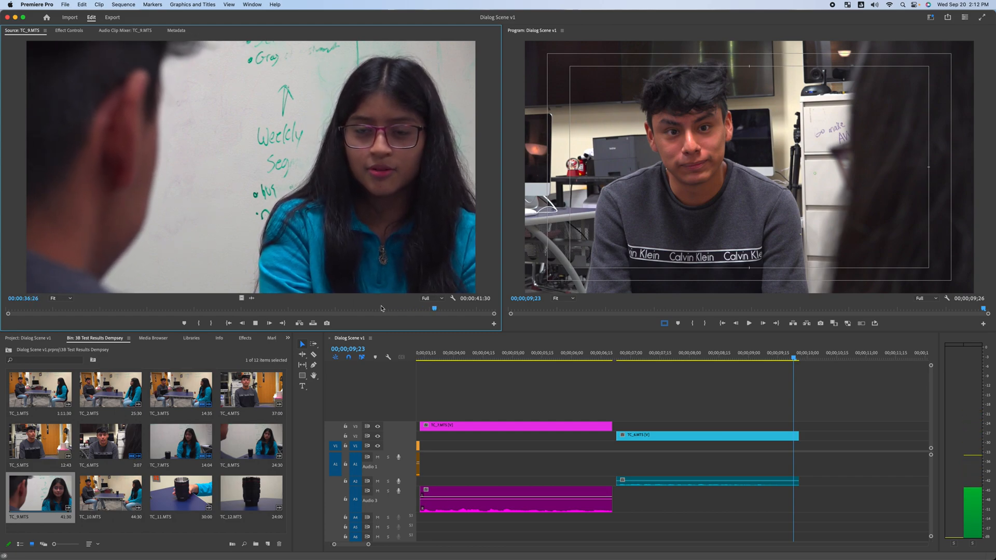
pyautogui.press('space')
pyautogui.moveTo(440, 311); pyautogui.dragTo(424, 311)
pyautogui.press('space')
pyautogui.press('space')
pyautogui.press('space')
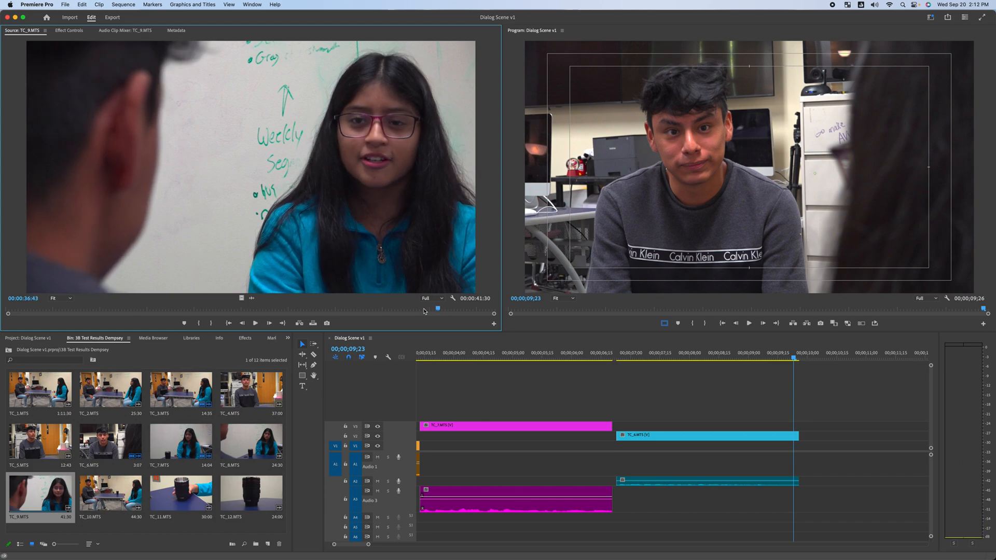
# Step back frame by frame in TC_9.MTS and mark the In point at 00:00:36:35.
pyautogui.press('Left')
pyautogui.press('Left')
pyautogui.press('Left')
pyautogui.press('Left')
pyautogui.press('Left')
pyautogui.press('Left')
pyautogui.press('Left')
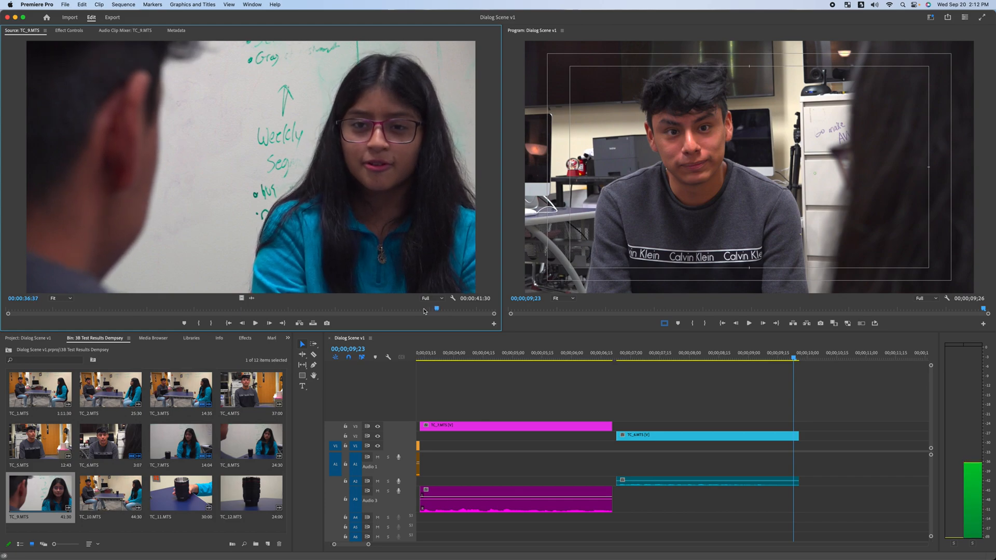
pyautogui.press('Left')
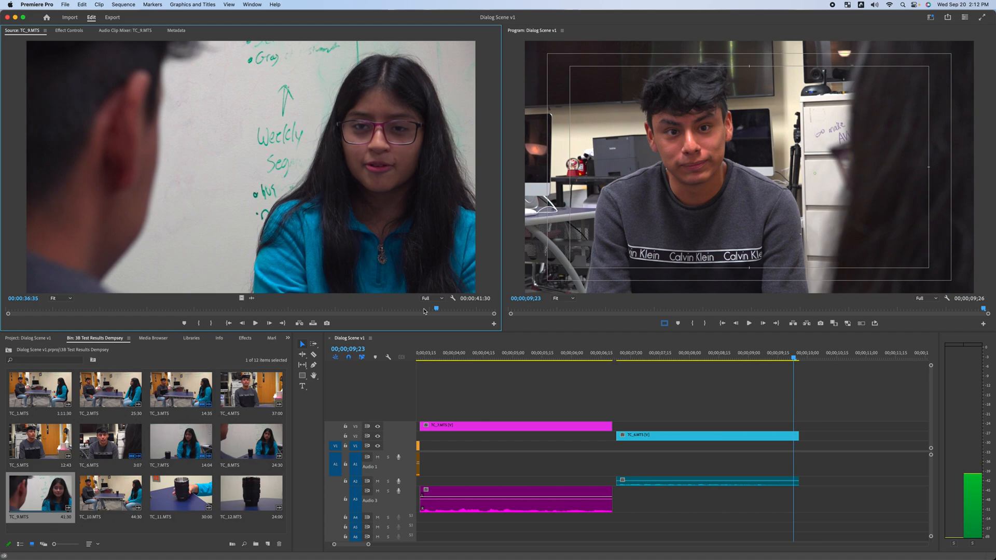
pyautogui.press('i')
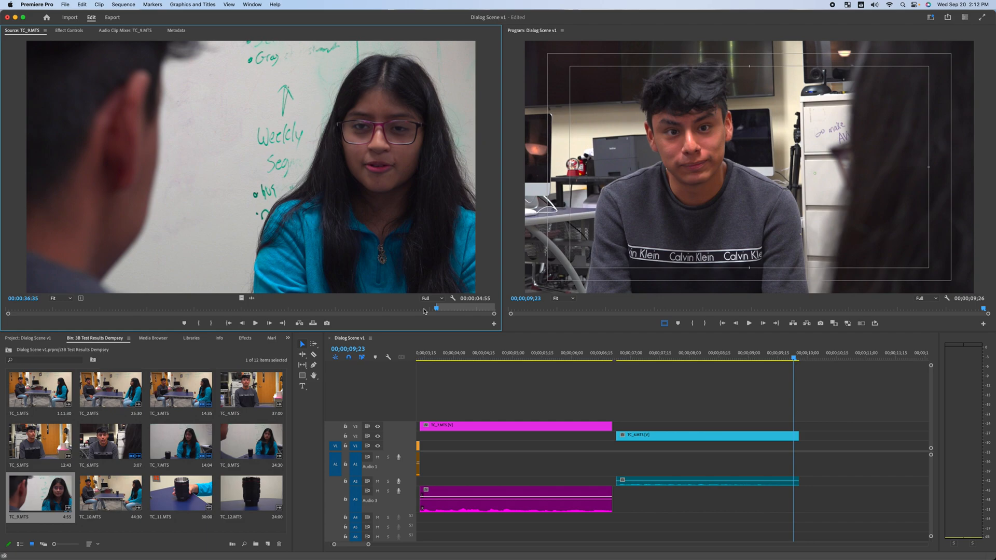
# Place the marked TC_9 take on V3 and A3 at 00;00;09;27, leaving a small gap after the second TC_6 clip.
pyautogui.click(774, 358)
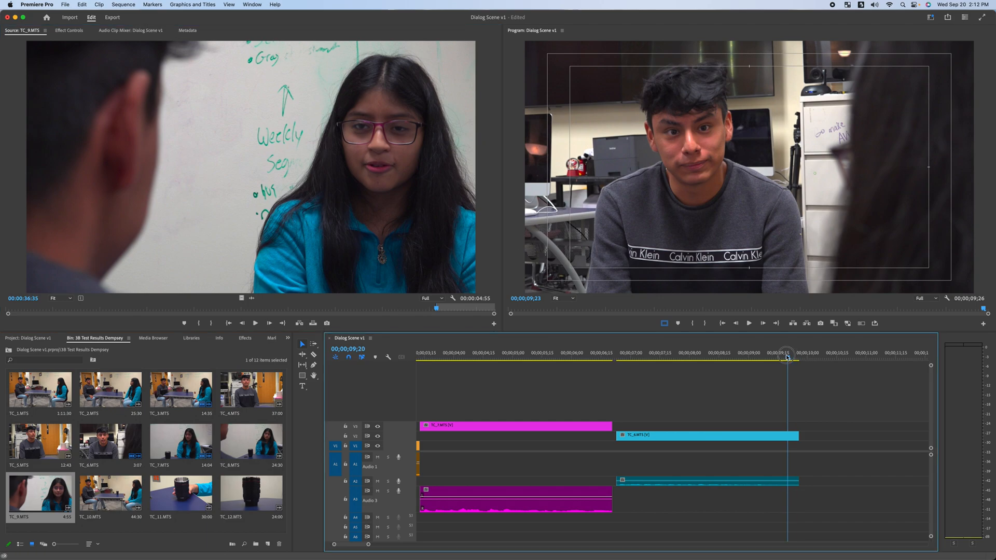
pyautogui.moveTo(775, 358); pyautogui.dragTo(803, 358)
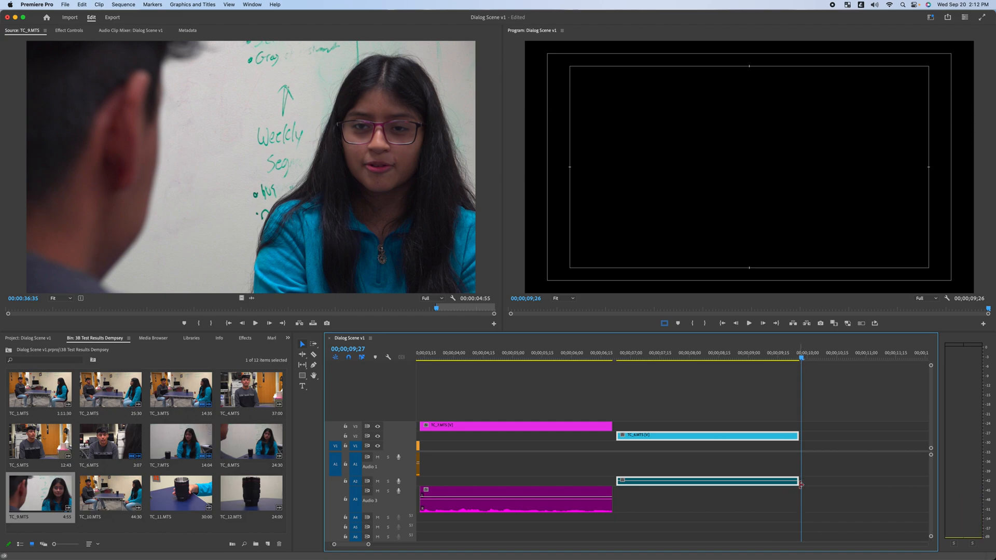
pyautogui.moveTo(265, 174); pyautogui.dragTo(802, 426)
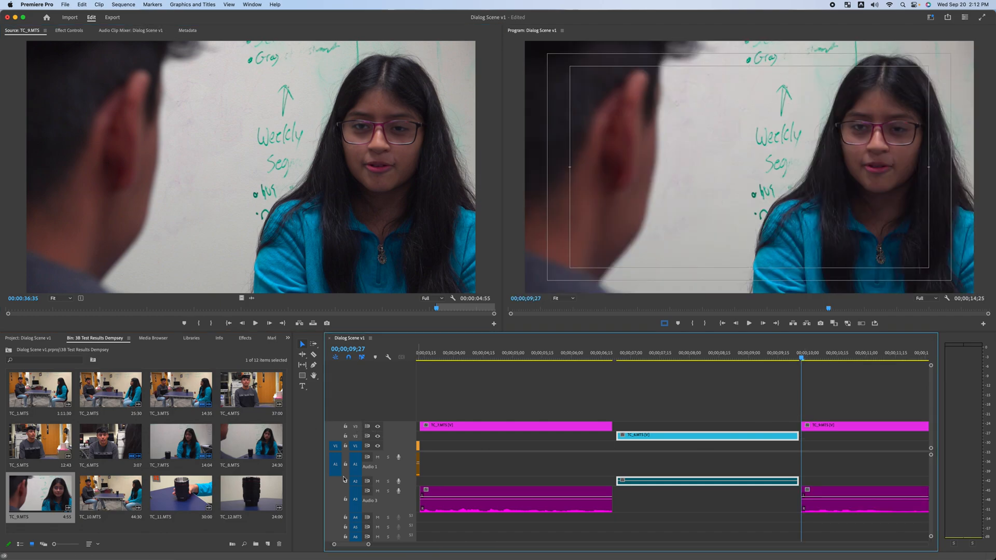
# Play the sequence across the gap between the second TC_6 clip and TC_9 to judge the pause.
pyautogui.moveTo(801, 358); pyautogui.dragTo(753, 362)
pyautogui.press('space')
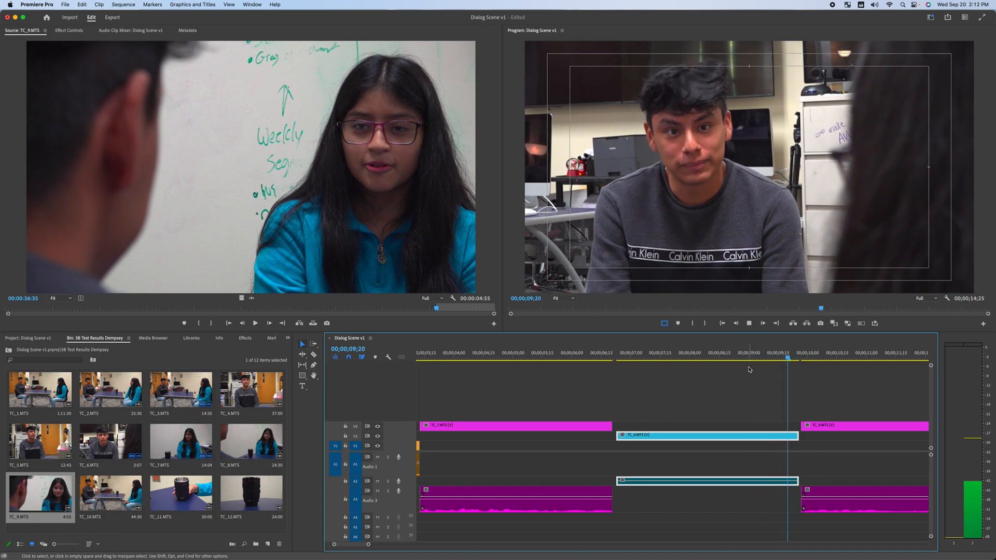
pyautogui.press('space')
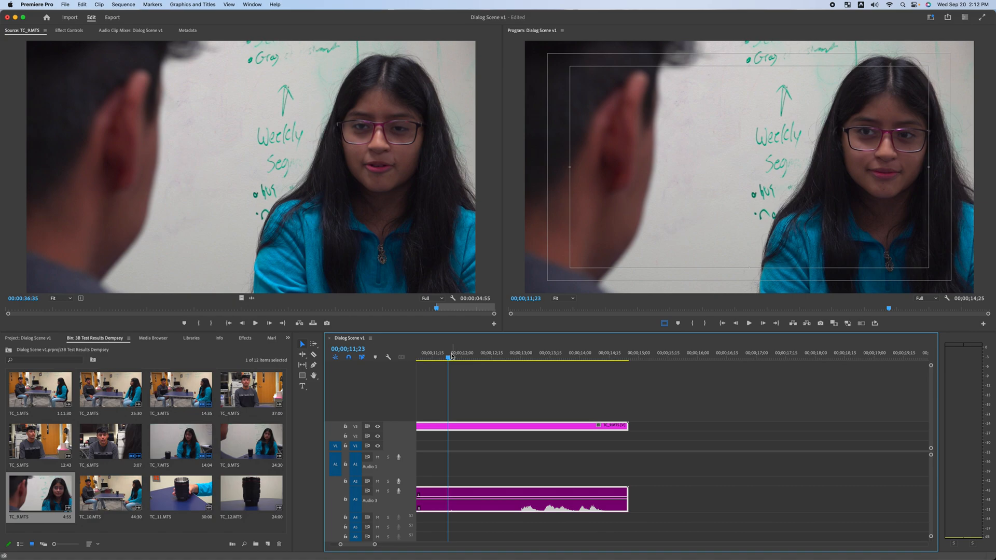
# Trim the end of the TC_9 clip back to 00;00;12;04, removing the unneeded lines.
pyautogui.moveTo(449, 358); pyautogui.dragTo(469, 358)
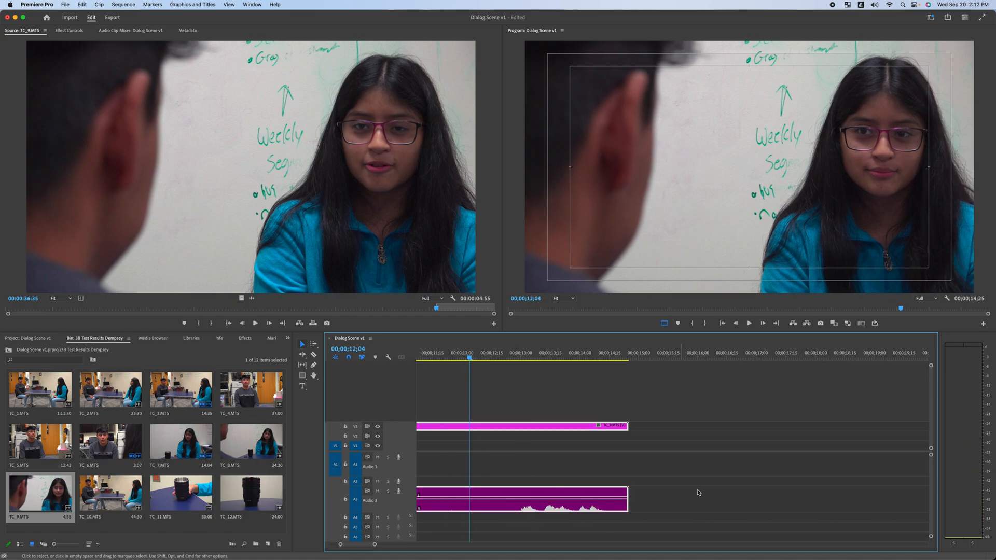
pyautogui.moveTo(622, 421); pyautogui.dragTo(469, 426)
pyautogui.hscroll(-8, 570, 415)
pyautogui.click(747, 396)
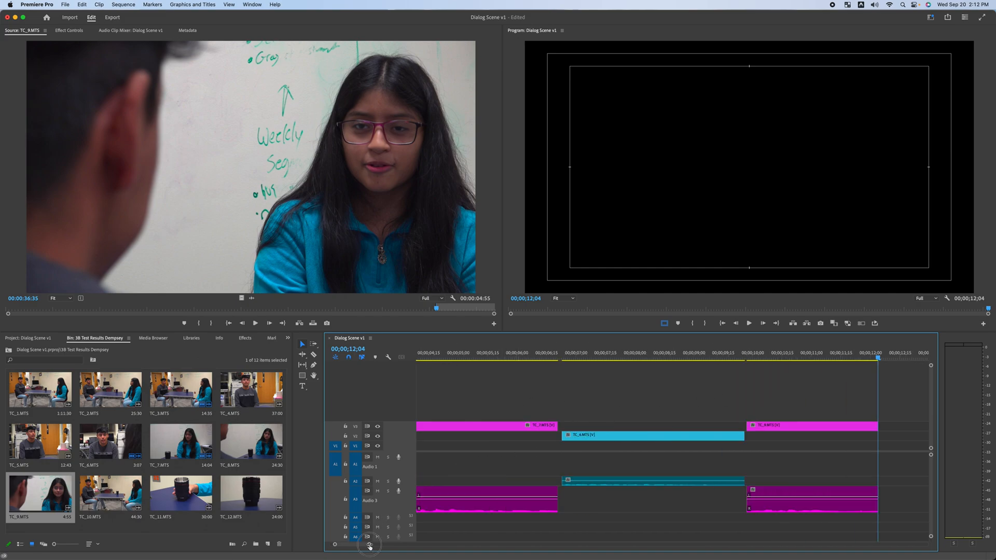
# Play the assembled sequence from its beginning and recheck the overlap between TC_3 and the first TC_6 clip.
pyautogui.moveTo(369, 545); pyautogui.dragTo(404, 544)
pyautogui.moveTo(617, 351); pyautogui.dragTo(417, 349)
pyautogui.press('space')
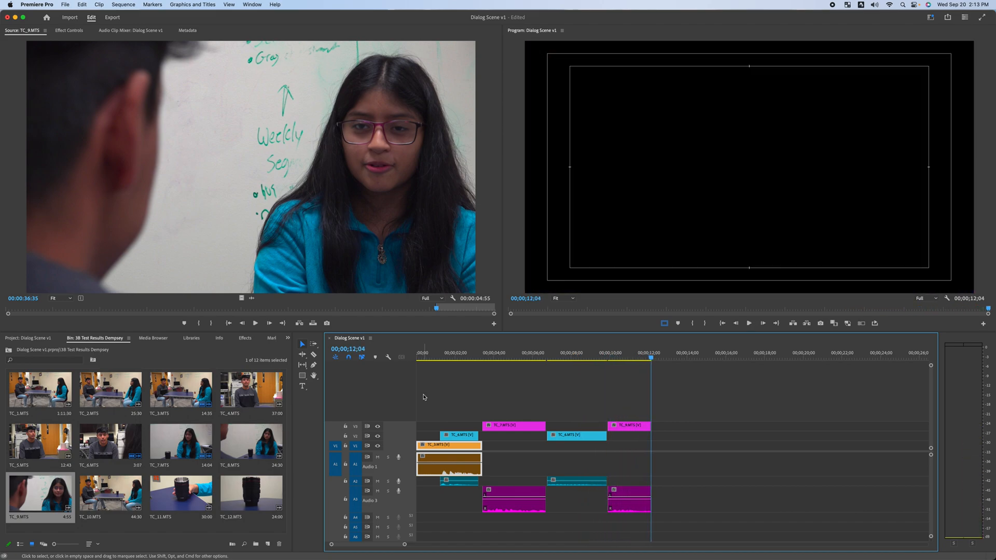
pyautogui.moveTo(597, 355); pyautogui.dragTo(574, 414)
pyautogui.click(466, 355)
pyautogui.click(435, 393)
pyautogui.moveTo(457, 359); pyautogui.dragTo(443, 362)
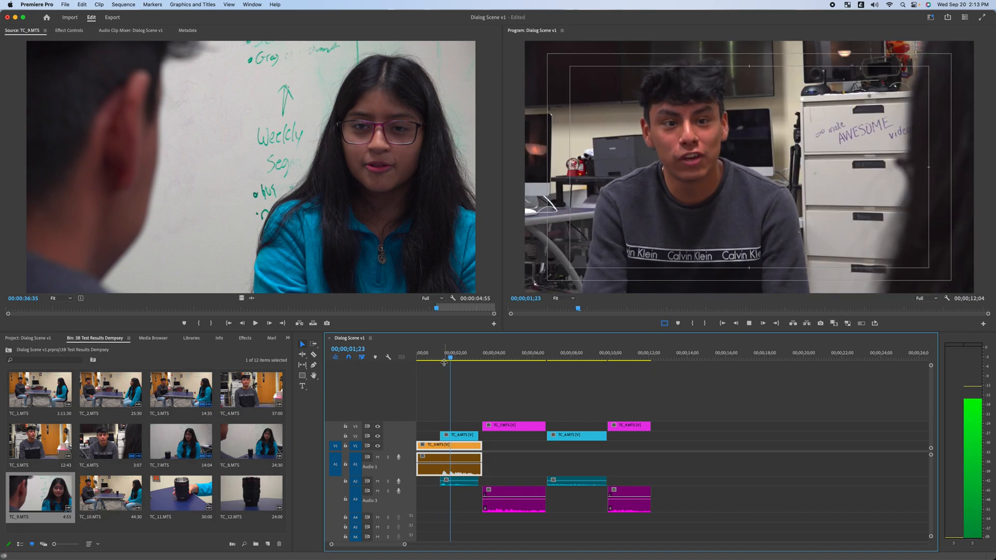
pyautogui.click(435, 409)
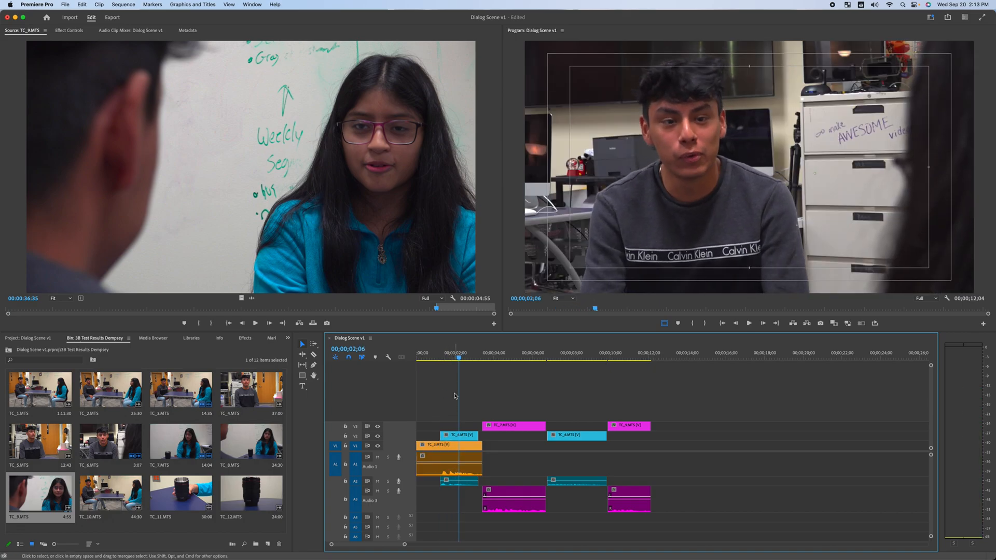
# Turn off Linked Selection and delete only the audio of the TC_3 clip from A1.
pyautogui.click(442, 459)
pyautogui.click(435, 417)
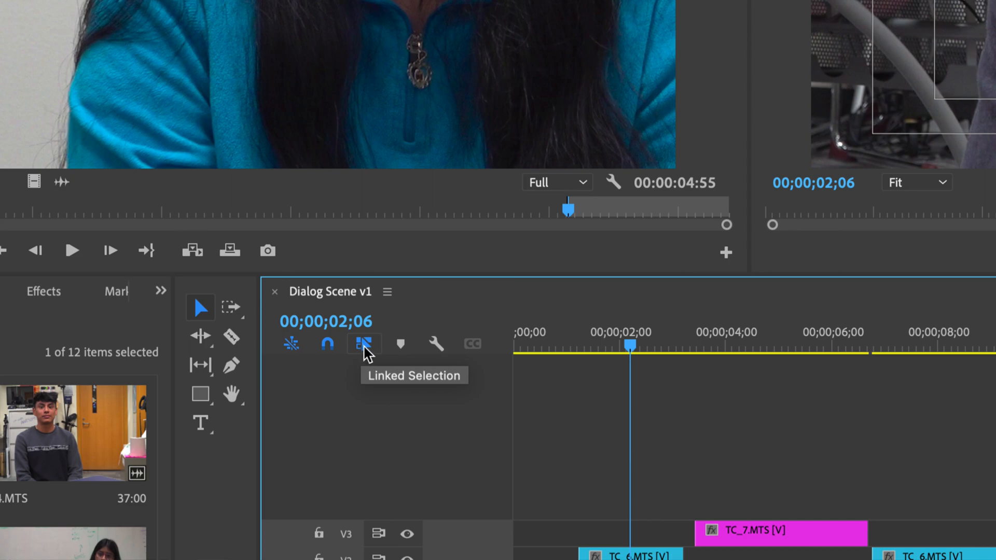
pyautogui.click(364, 344)
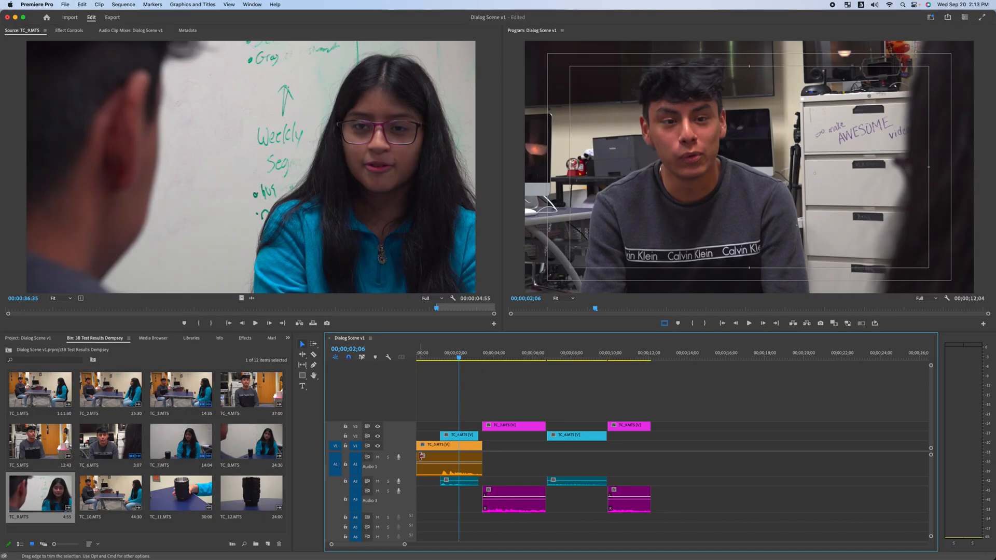
pyautogui.click(438, 459)
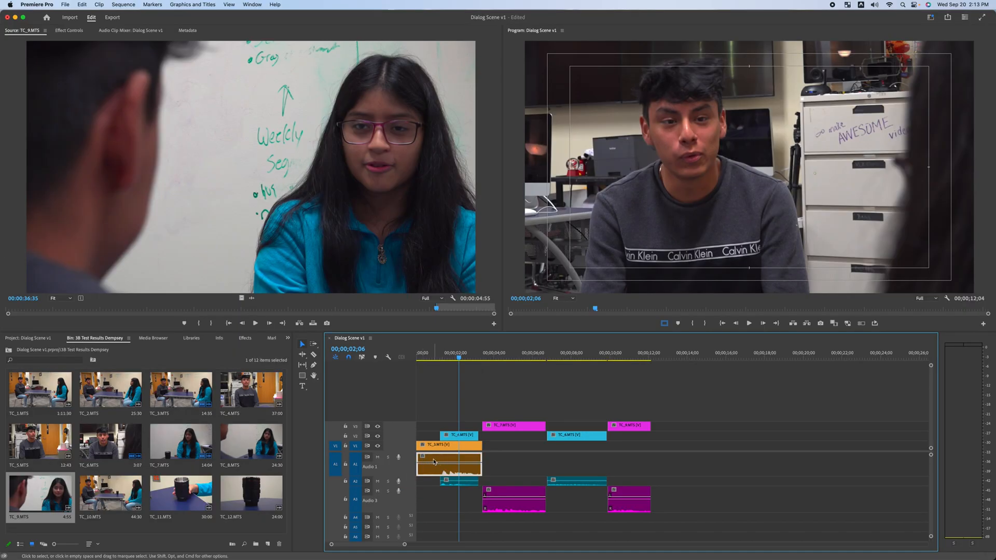
pyautogui.press('Delete')
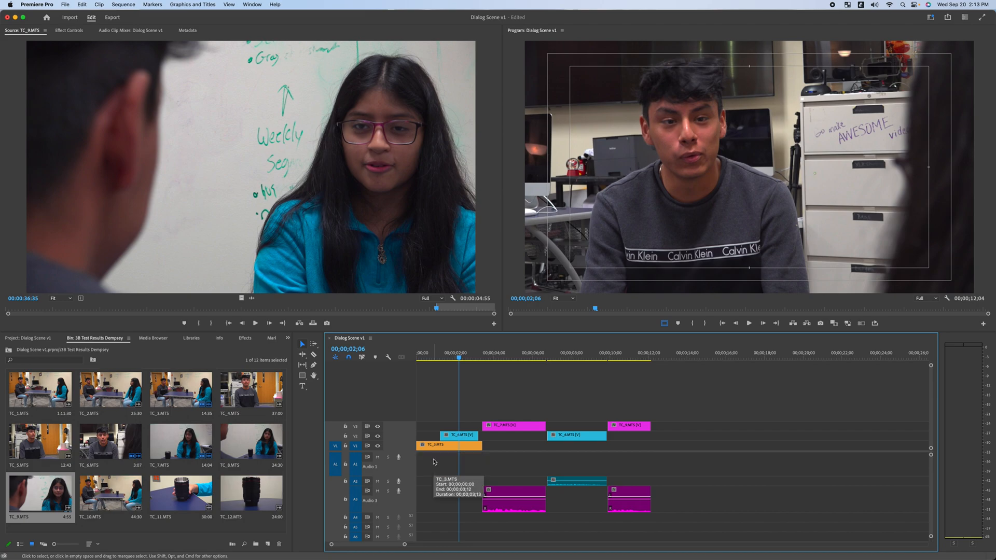
# Play the sequence from 00;00;00;25 through the first TC_6 clip into TC_7 to check the remaining audio.
pyautogui.moveTo(446, 355); pyautogui.dragTo(432, 376)
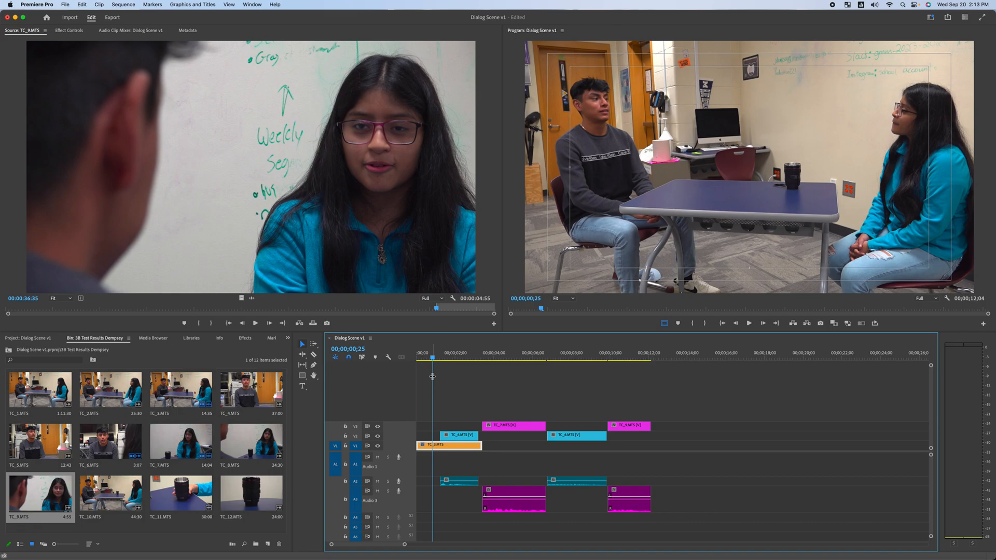
pyautogui.press('space')
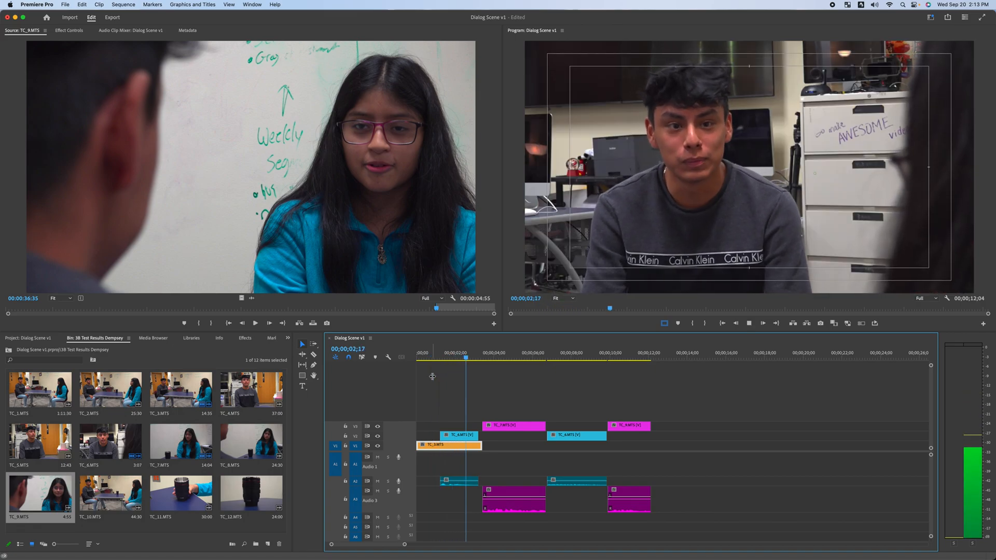
pyautogui.press('space')
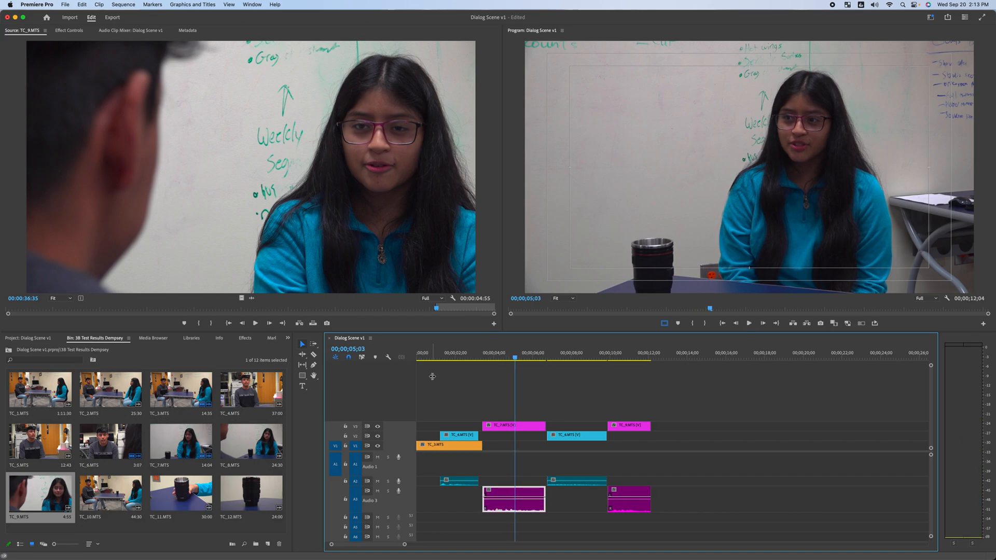
pyautogui.click(460, 377)
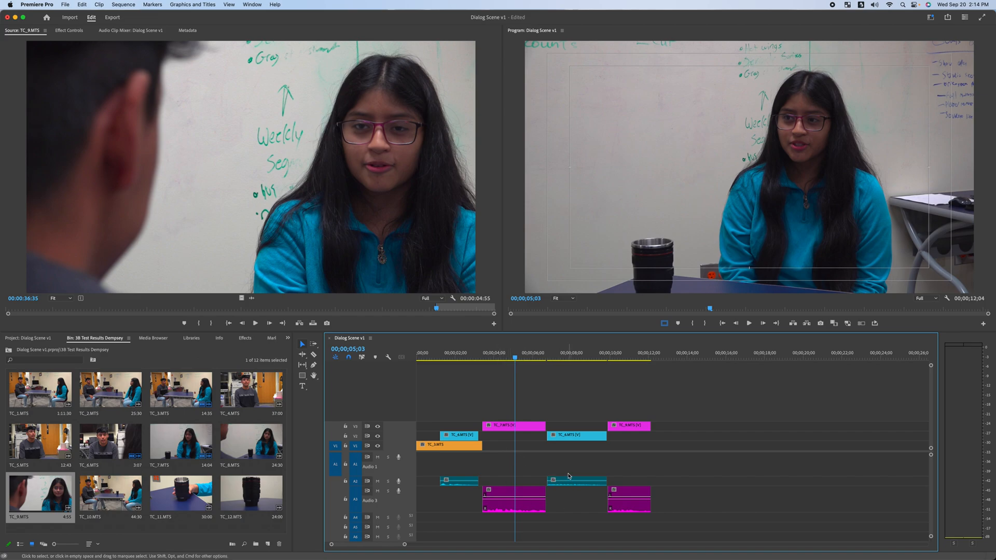
# Increase the height of the Audio 2 track and replay the first TC_6 line while watching the audio meters.
pyautogui.moveTo(408, 475)
pyautogui.mouseDown()
pyautogui.moveTo(409, 464)
pyautogui.moveTo(409, 487)
pyautogui.mouseUp()
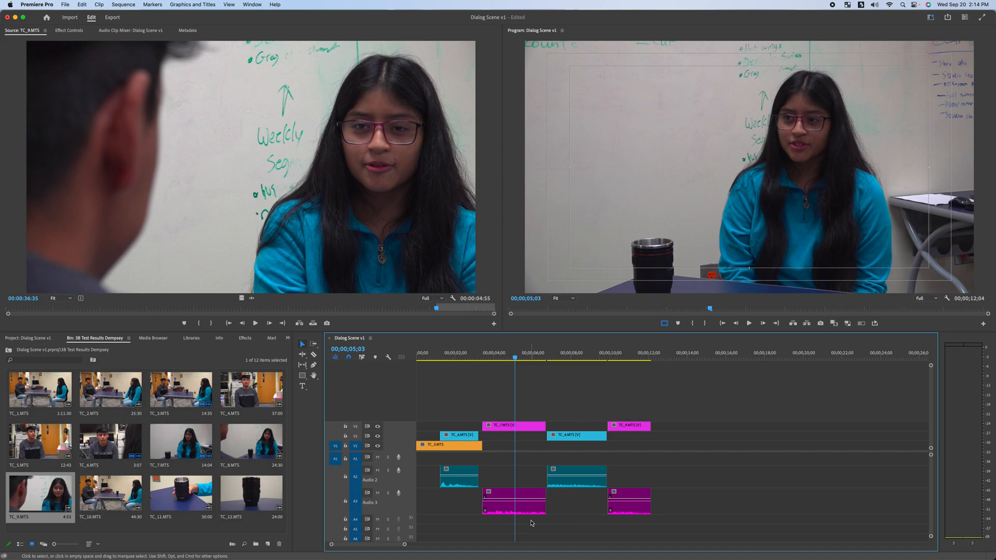
pyautogui.moveTo(508, 358); pyautogui.dragTo(435, 399)
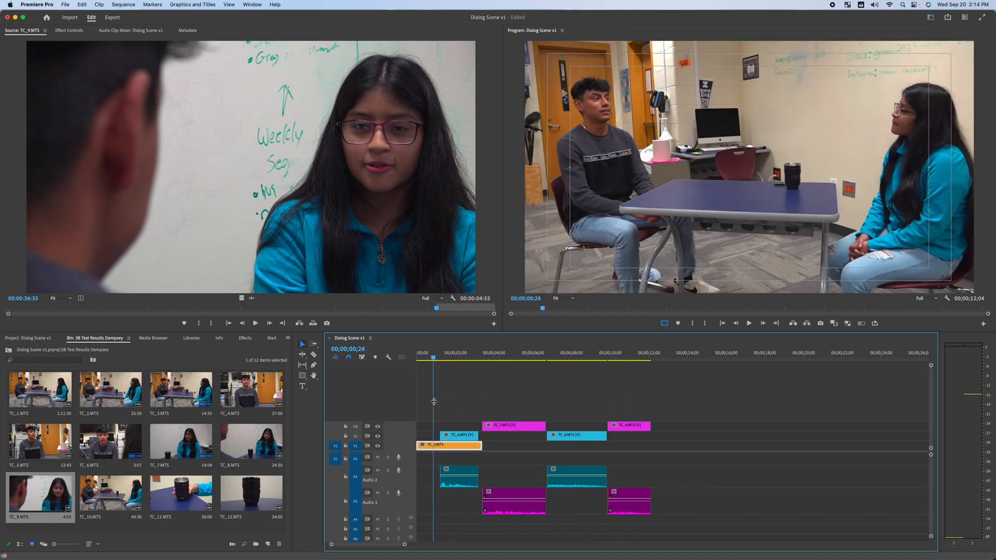
pyautogui.press('space')
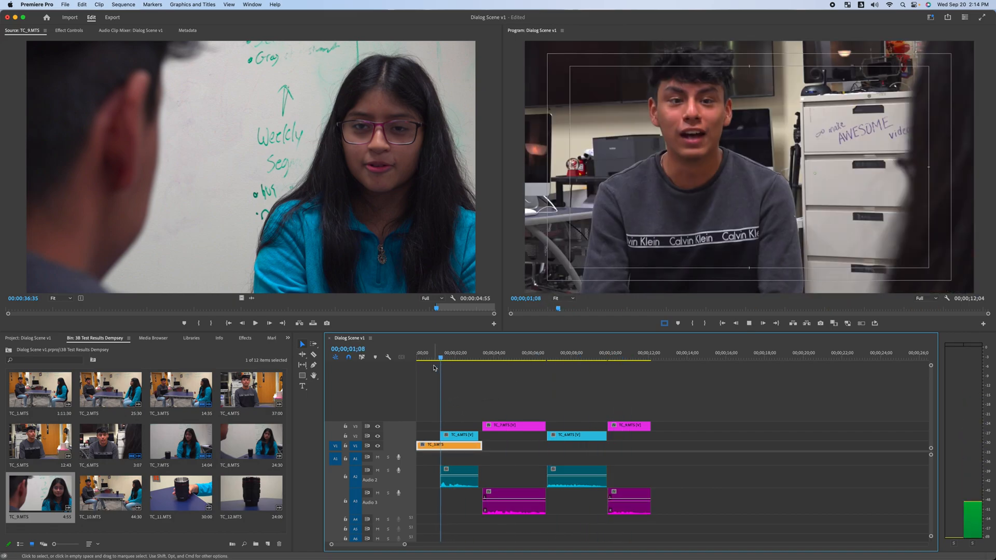
pyautogui.press('space')
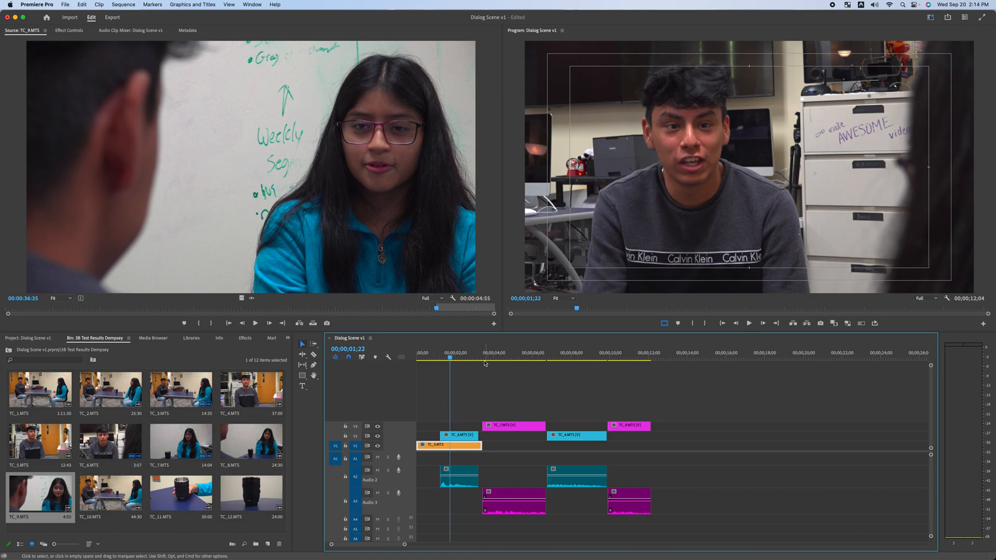
pyautogui.click(441, 357)
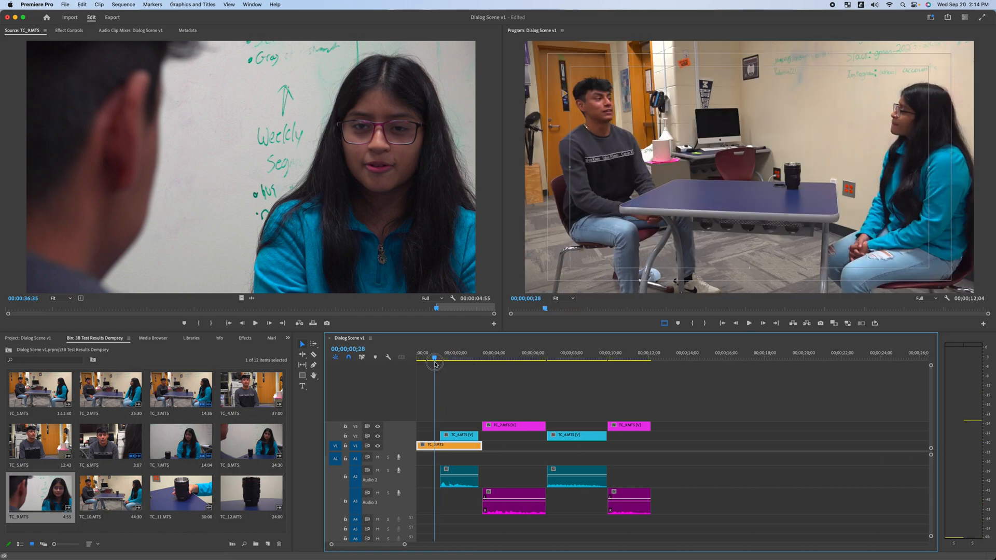
pyautogui.press('space')
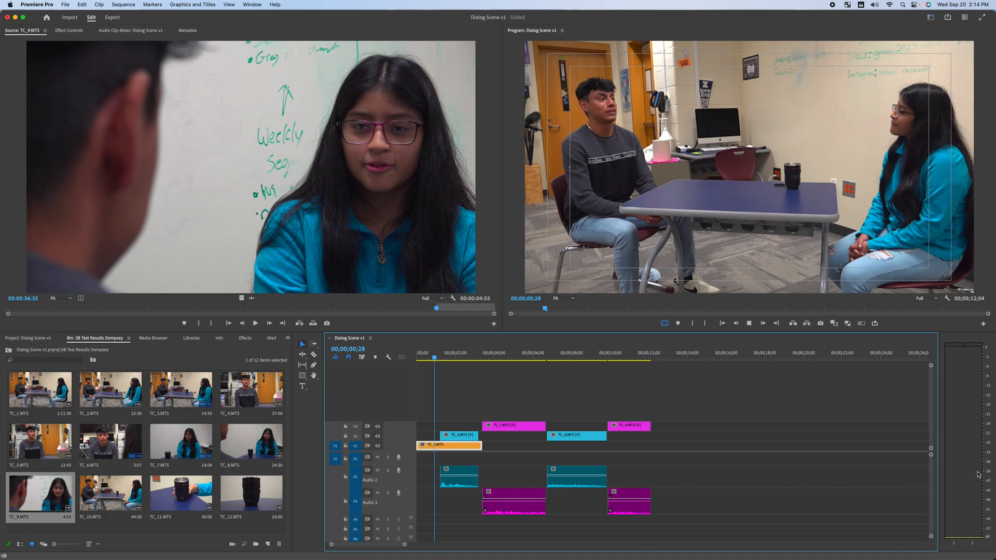
pyautogui.press('space')
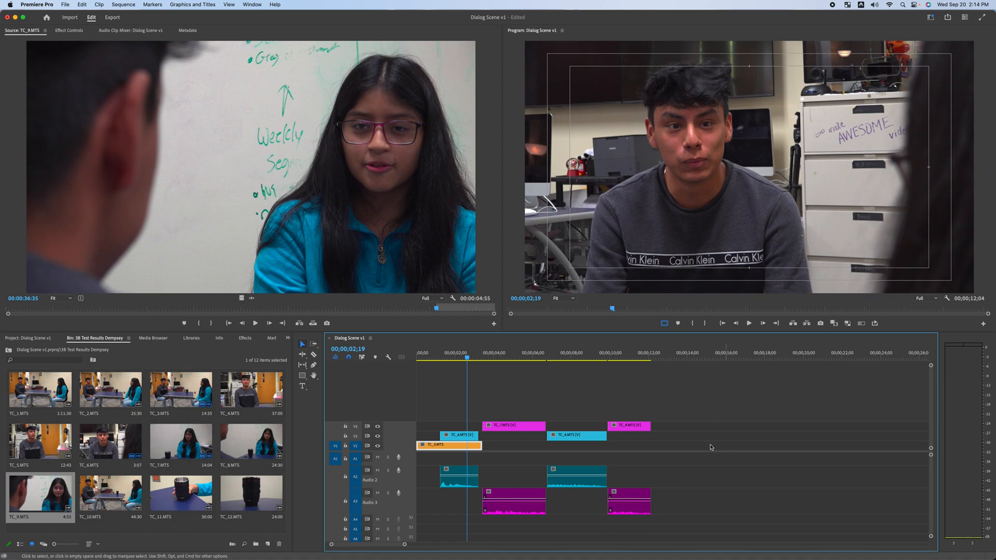
# Modify the audio channels of all four dialog clips on A2 and A3 so both left and right outputs use only source channel R.
pyautogui.moveTo(427, 474); pyautogui.dragTo(672, 516)
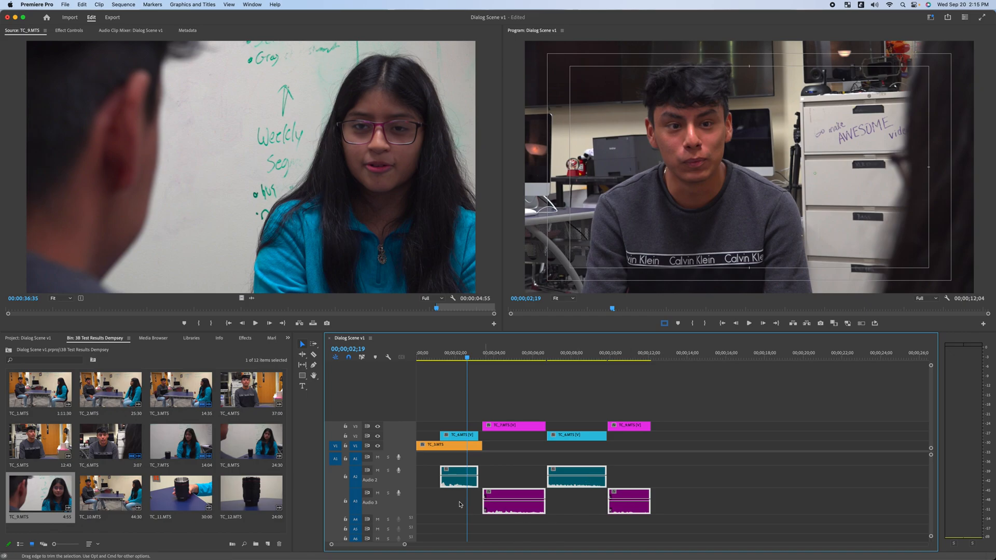
pyautogui.rightClick(459, 480)
pyautogui.moveTo(482, 483)
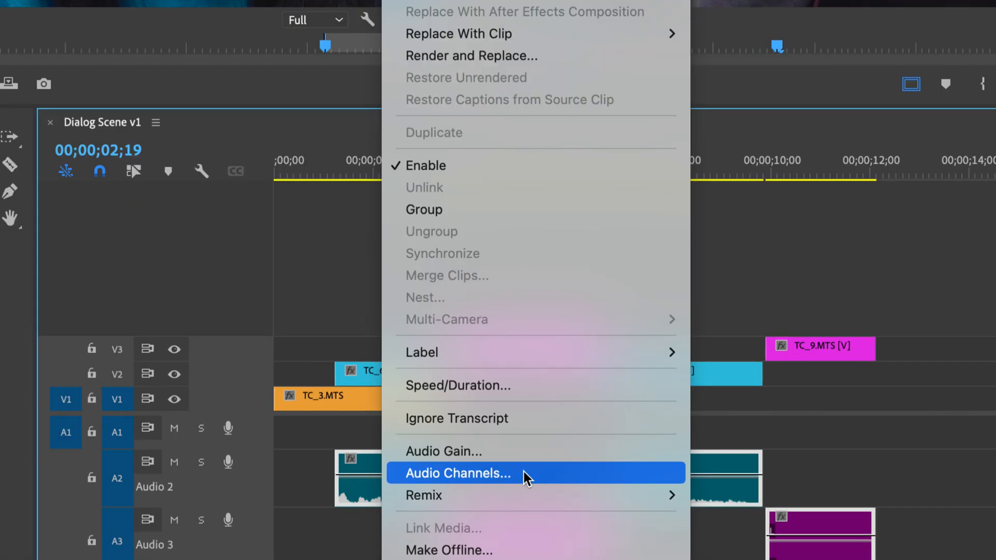
pyautogui.click(523, 471)
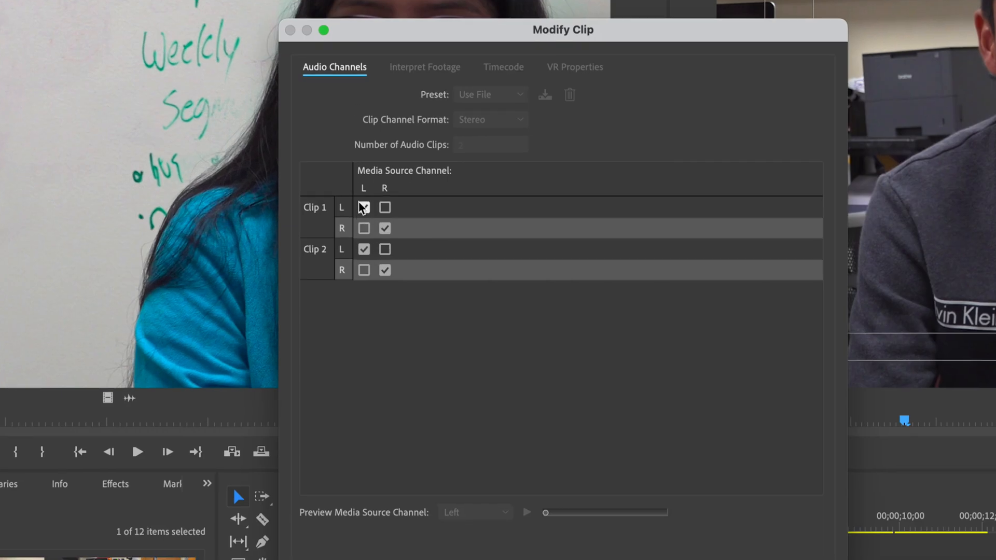
pyautogui.click(364, 208)
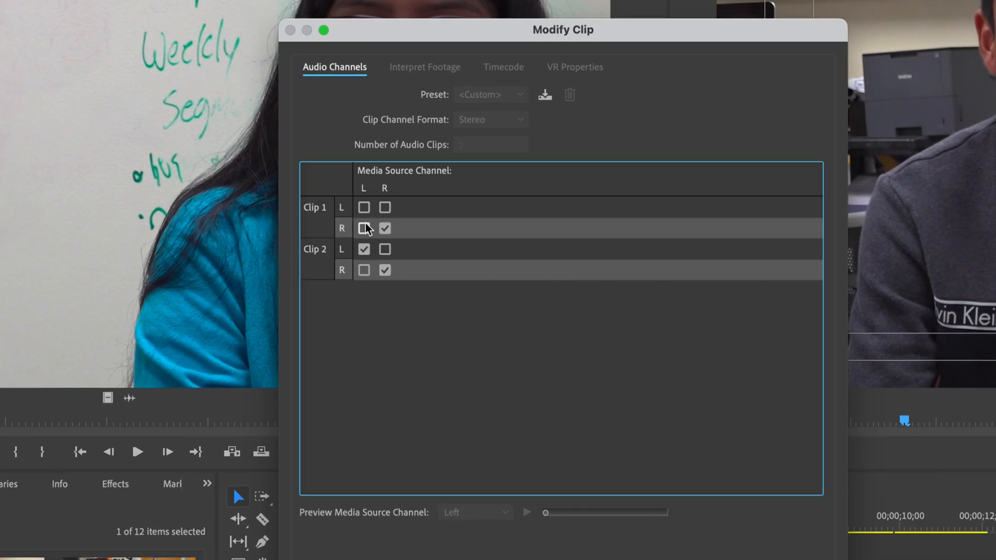
pyautogui.click(364, 249)
pyautogui.click(385, 207)
pyautogui.click(384, 249)
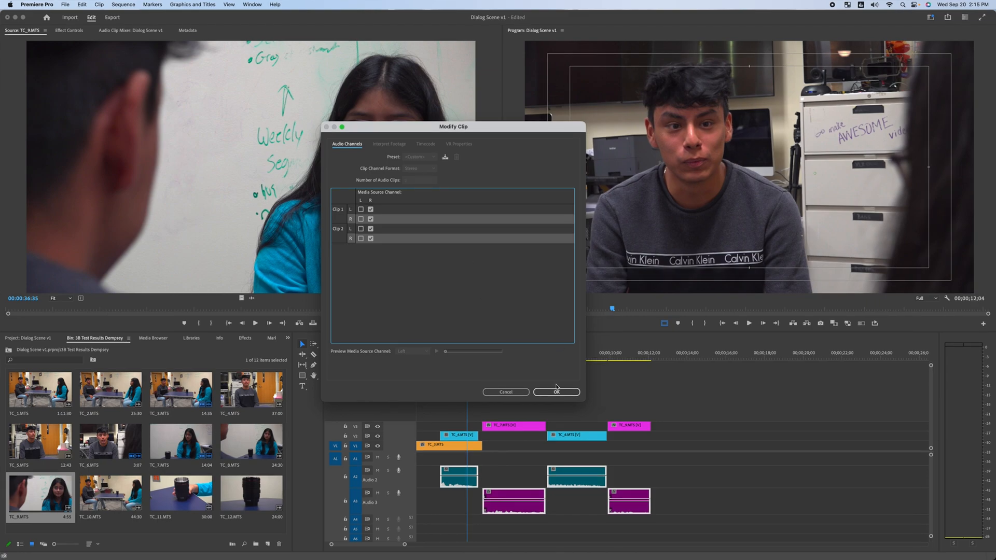
pyautogui.click(556, 391)
# Play the sequence from before the first TC_6 clip into TC_9 to check the corrected audio channels.
pyautogui.click(430, 357)
pyautogui.moveTo(430, 357); pyautogui.dragTo(431, 357)
pyautogui.press('space')
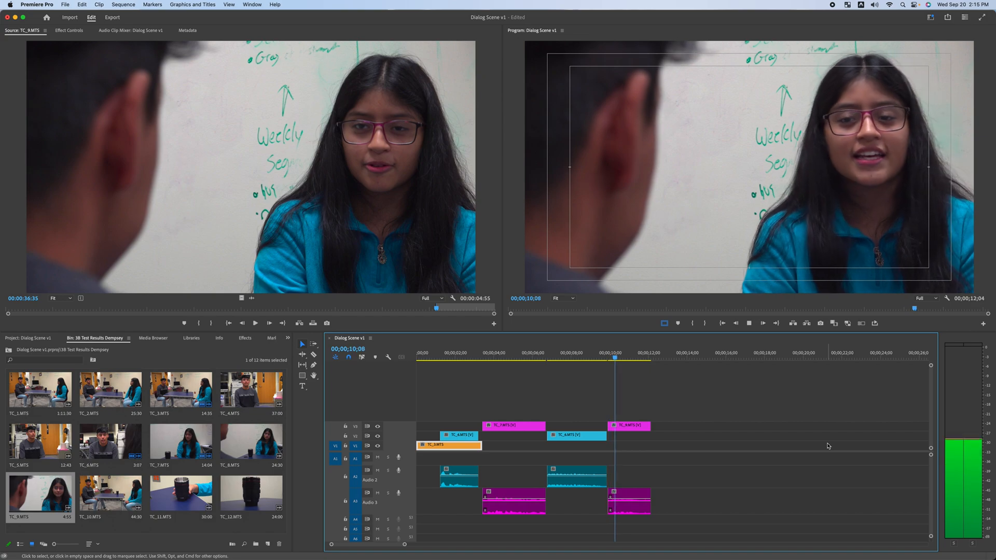
pyautogui.press('space')
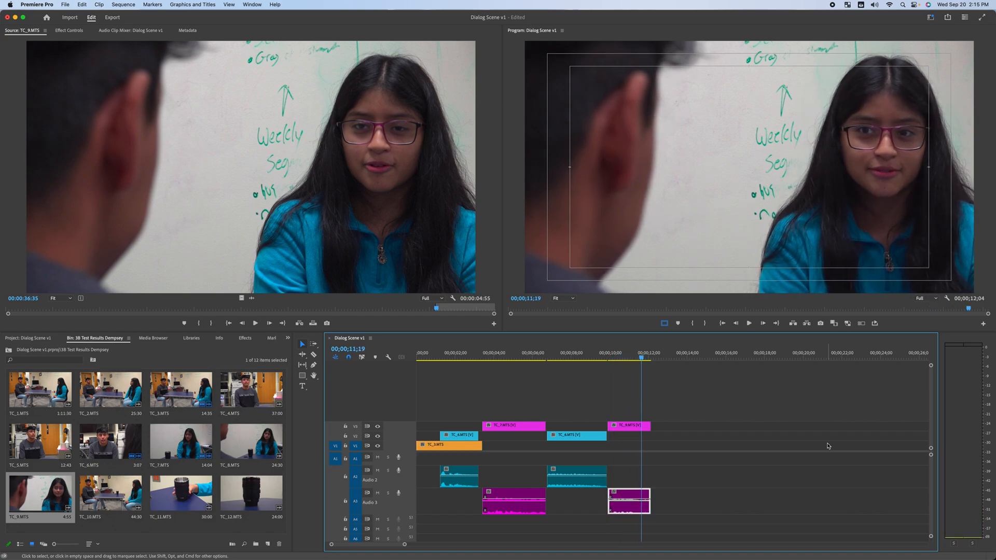
# Normalize the maximum peak of the first TC_6 audio clip to -6 dB.
pyautogui.click(462, 355)
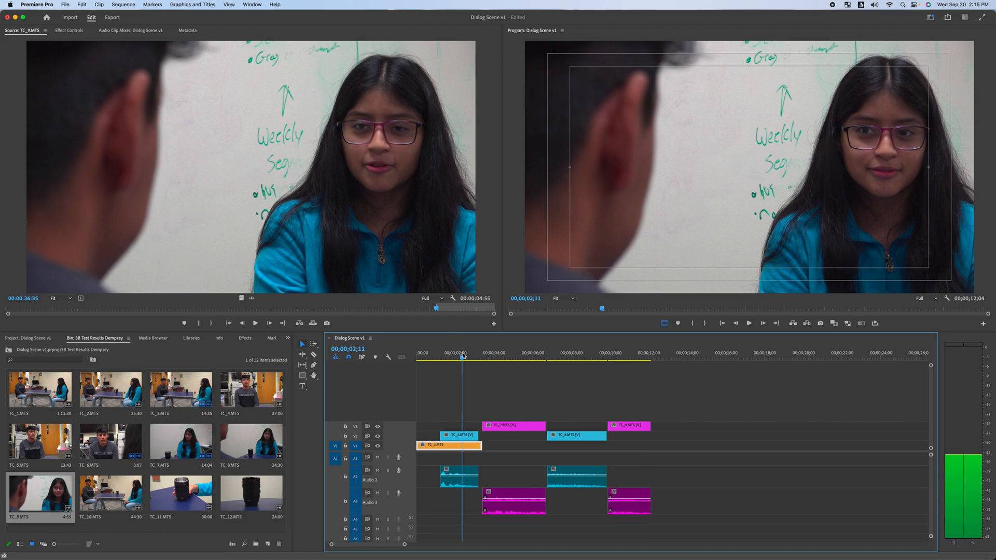
pyautogui.click(460, 485)
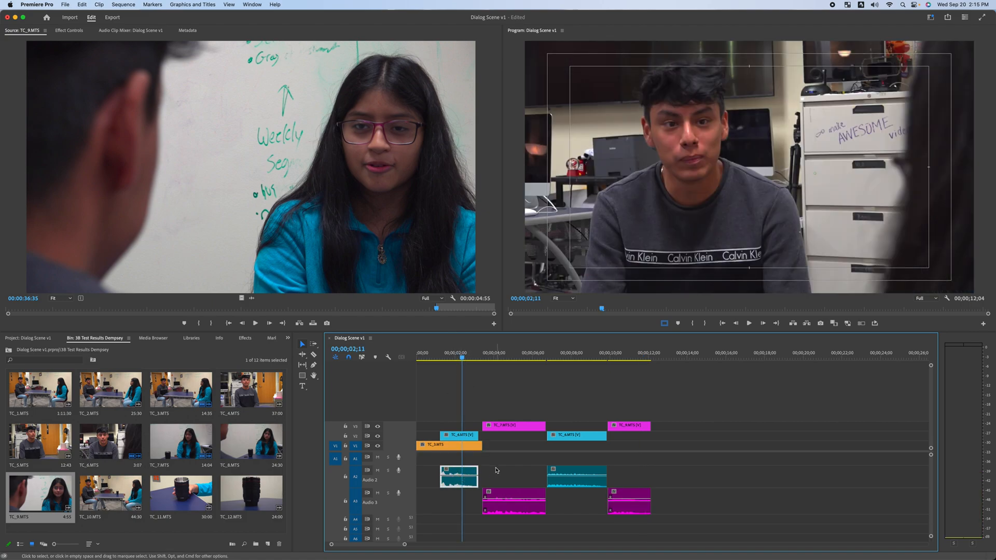
pyautogui.rightClick(454, 484)
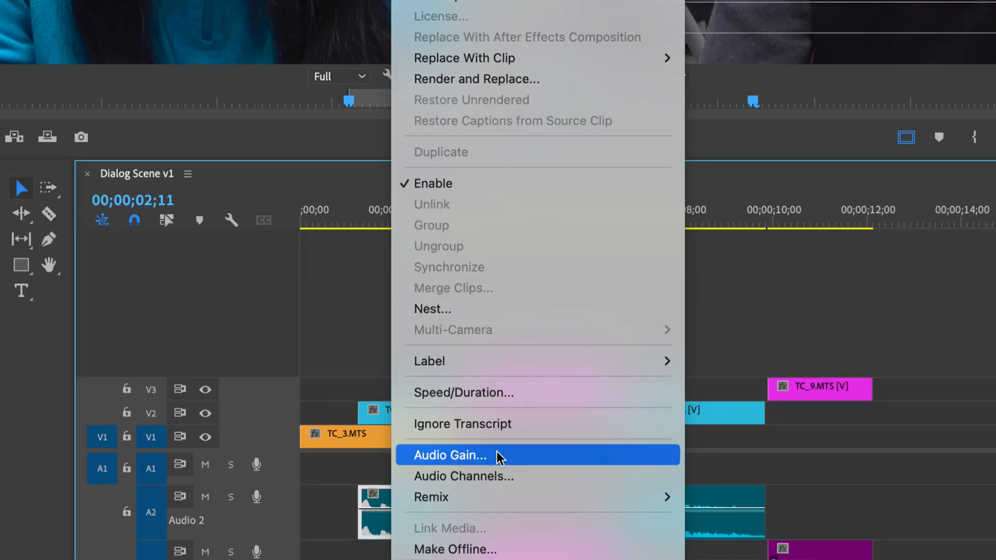
pyautogui.click(497, 454)
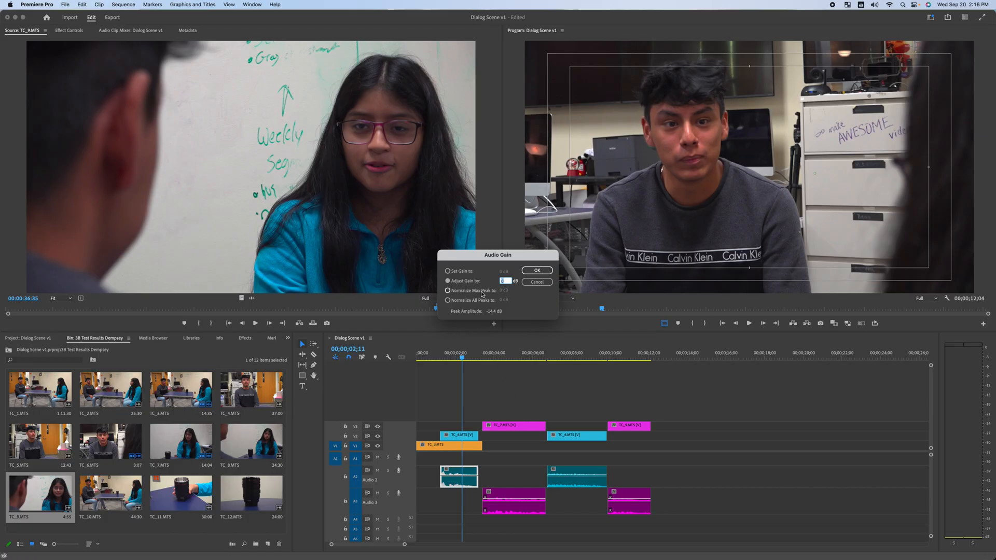
pyautogui.click(454, 59)
pyautogui.click(638, 282)
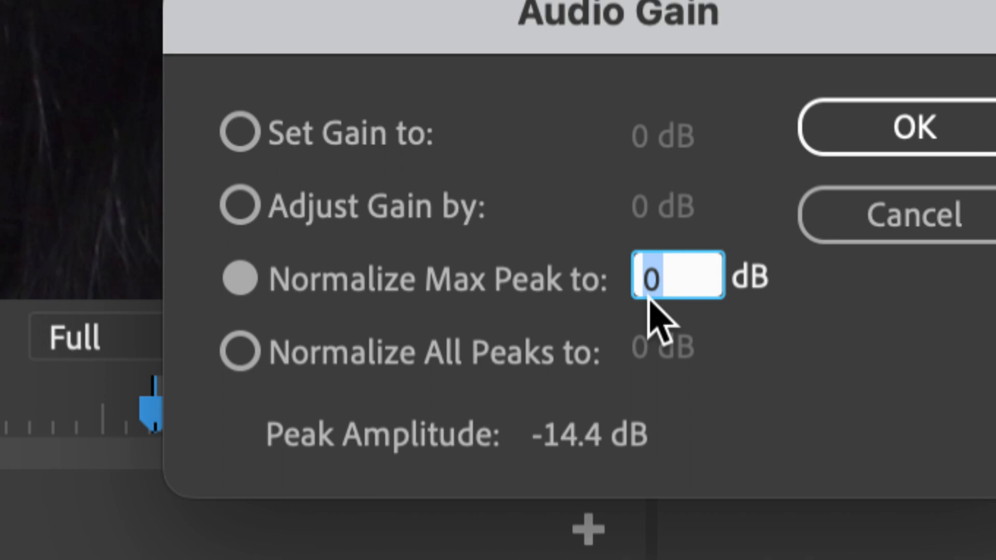
pyautogui.write('-6')
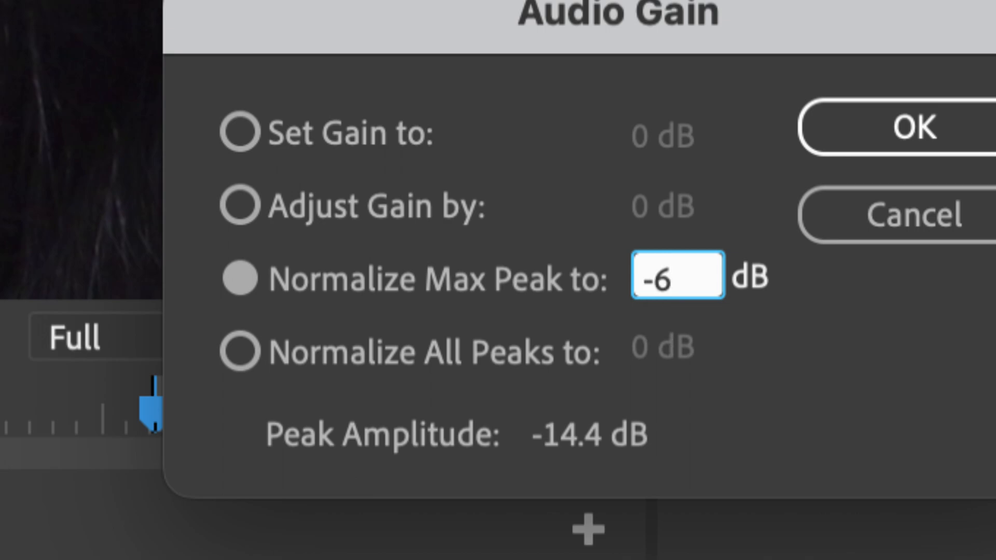
pyautogui.press('Return')
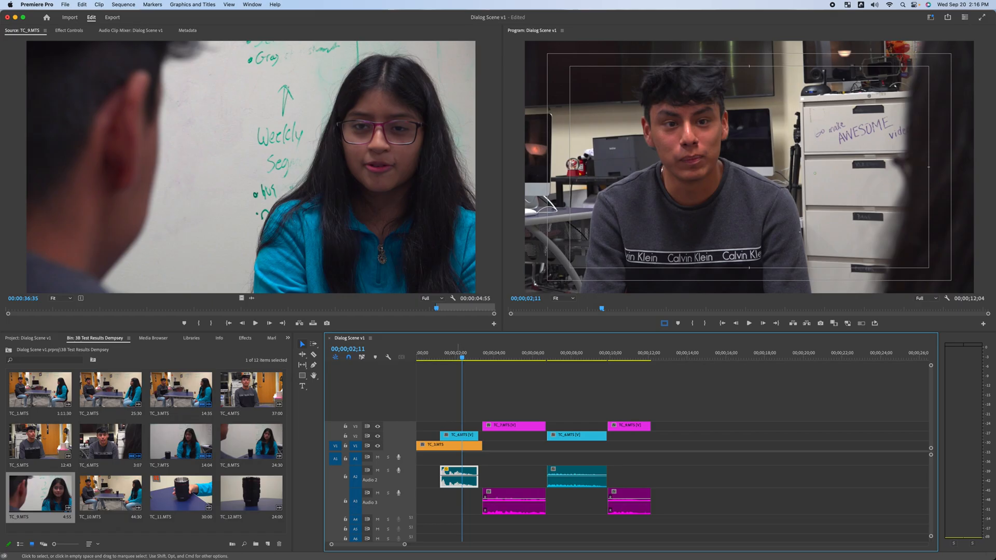
# Play the sequence from its start into TC_7 to compare the first TC_6 line's level with TC_7.
pyautogui.press('Home')
pyautogui.press('space')
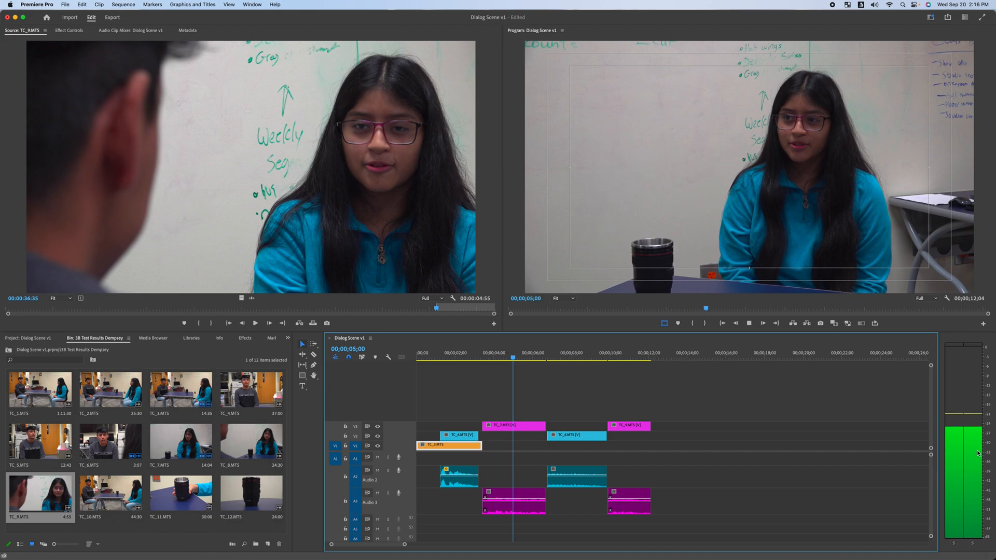
pyautogui.press('space')
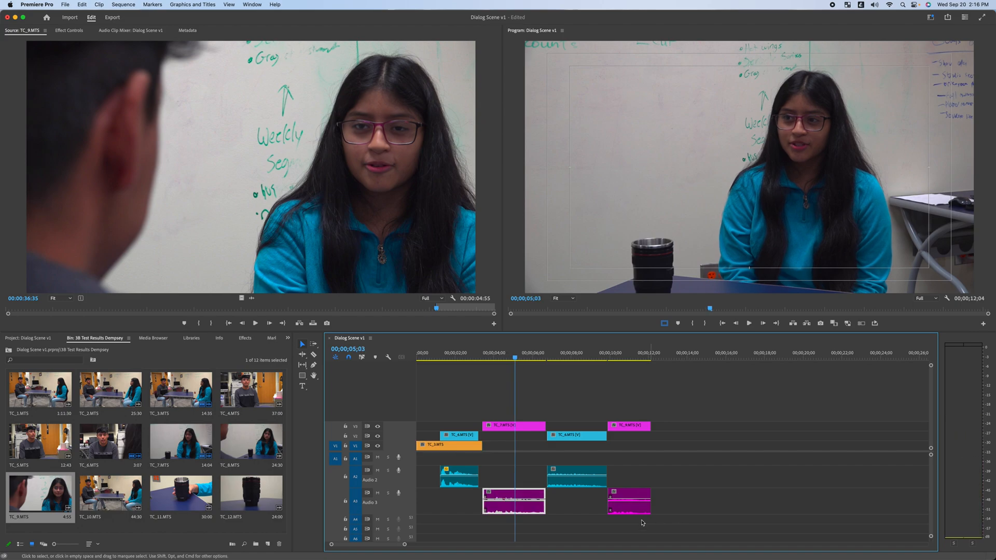
# Normalize the maximum peak of the TC_7 audio clip on A3.
pyautogui.rightClick(504, 497)
pyautogui.click(538, 454)
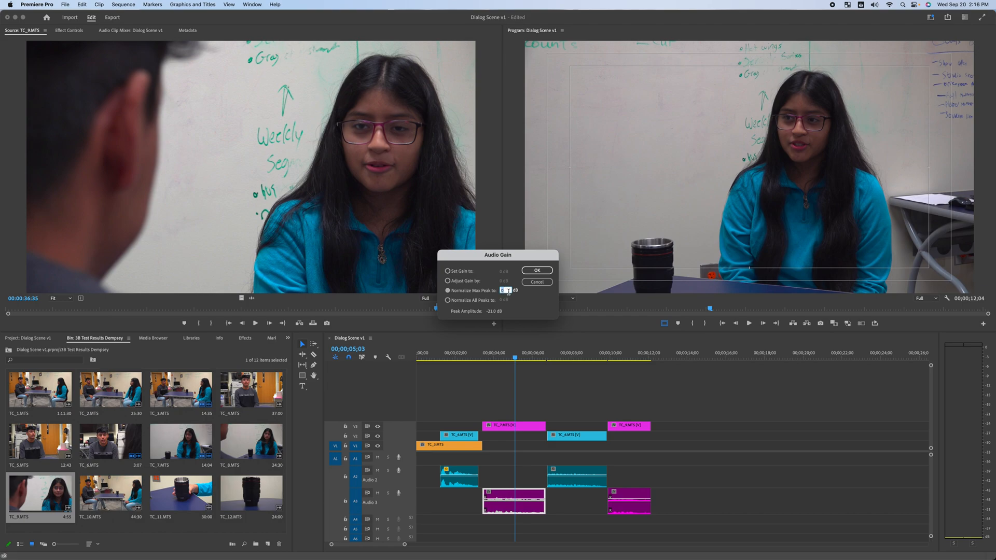
pyautogui.press('Return')
# Play from the end of the first TC_6 clip through TC_7 into the second TC_6 clip to compare levels.
pyautogui.click(483, 357)
pyautogui.moveTo(484, 357); pyautogui.dragTo(468, 358)
pyautogui.press('space')
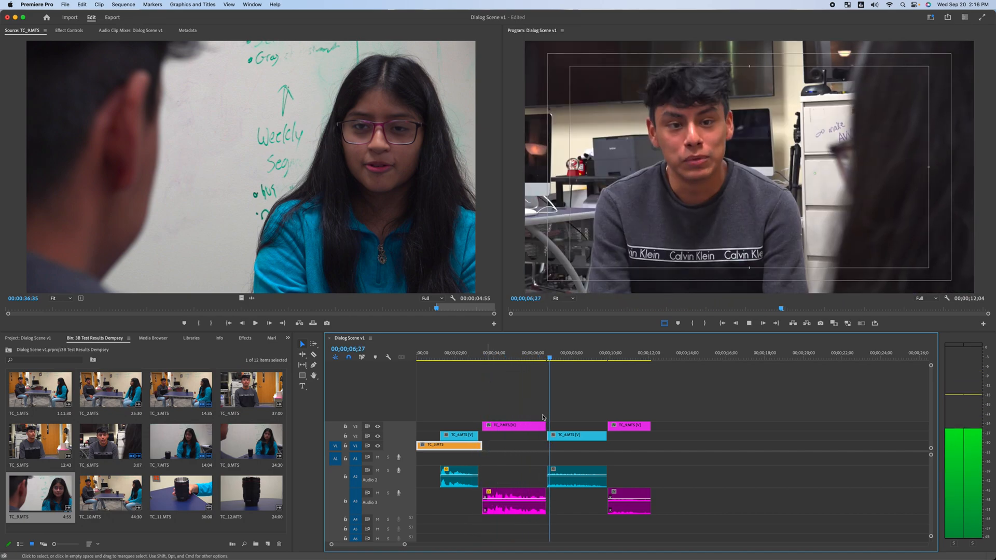
pyautogui.press('space')
pyautogui.press('space')
# Normalize the maximum peak of the second TC_6 audio clip on A2.
pyautogui.click(546, 356)
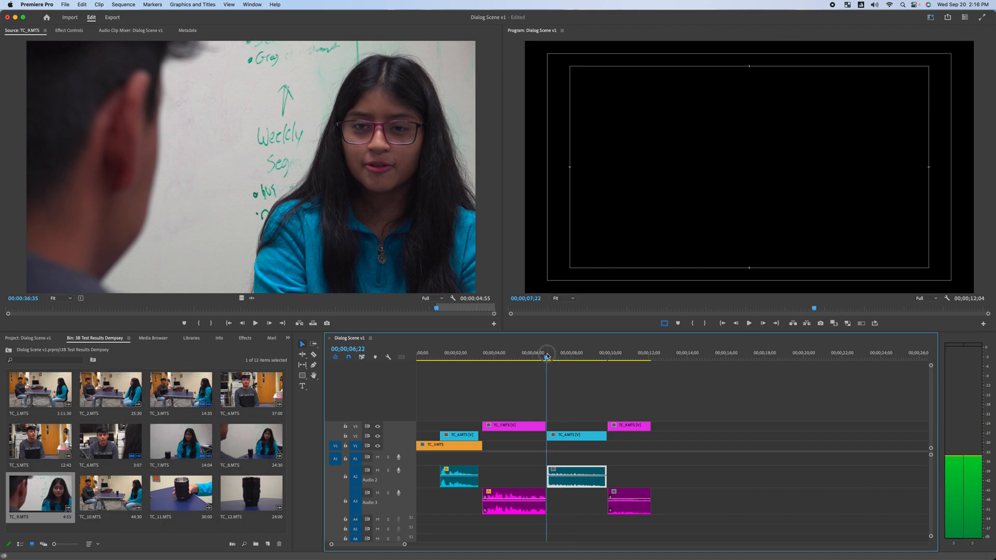
pyautogui.rightClick(574, 475)
pyautogui.moveTo(585, 475)
pyautogui.click(597, 453)
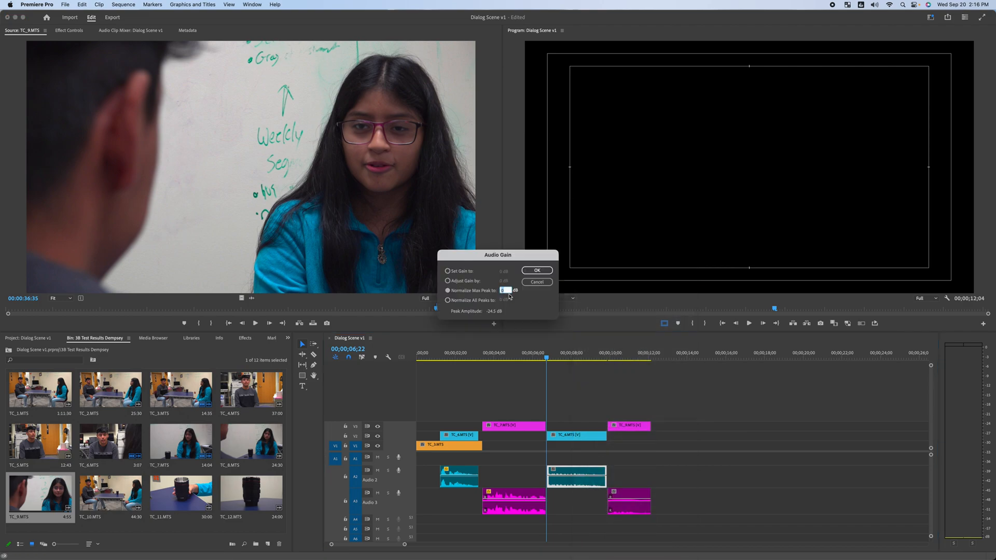
pyautogui.press('Return')
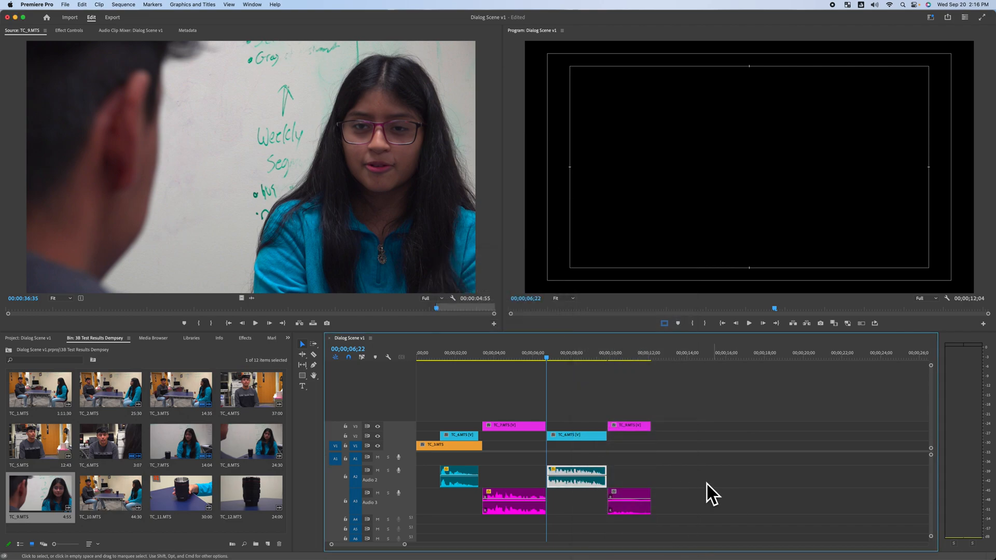
# Normalize the maximum peak of the TC_9 audio clip on A3.
pyautogui.click(625, 498)
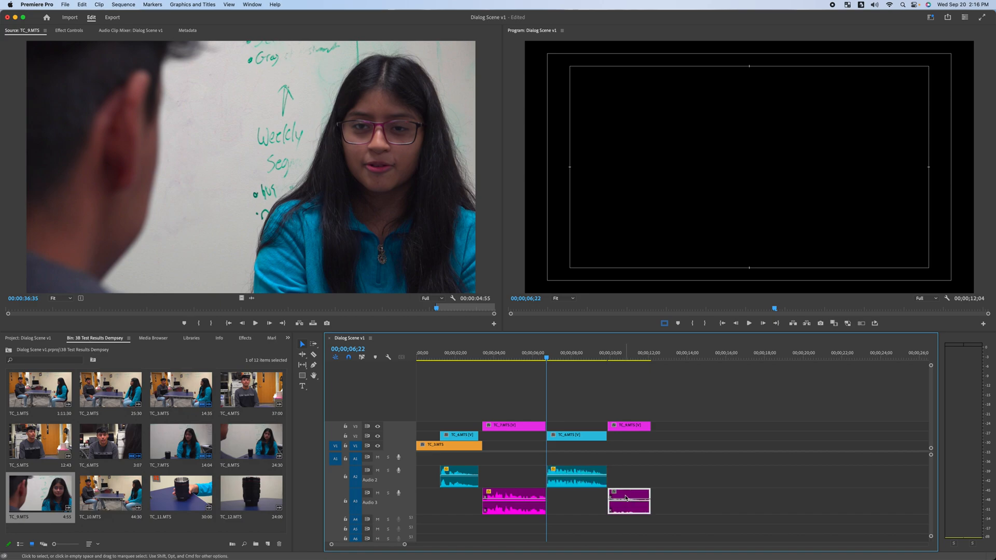
pyautogui.rightClick(625, 497)
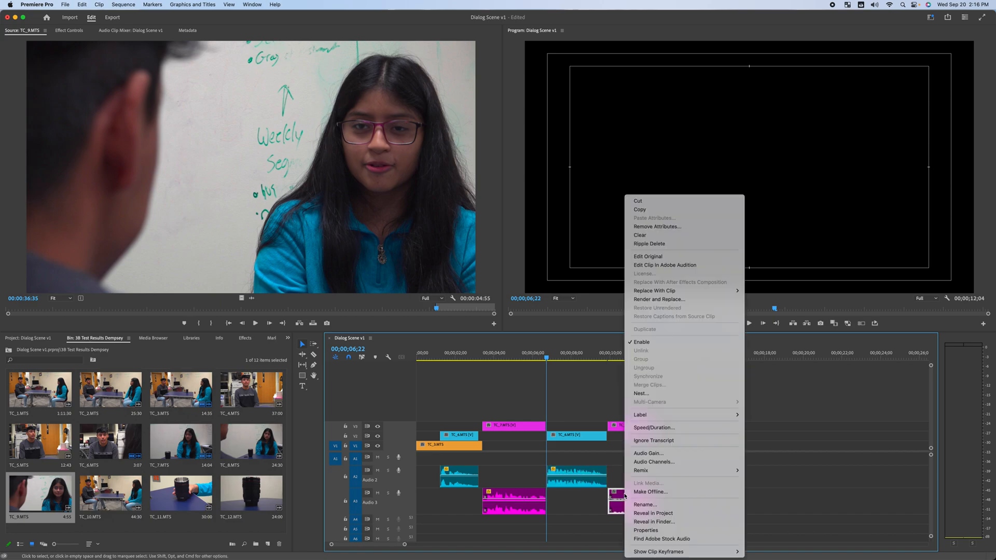
pyautogui.click(656, 452)
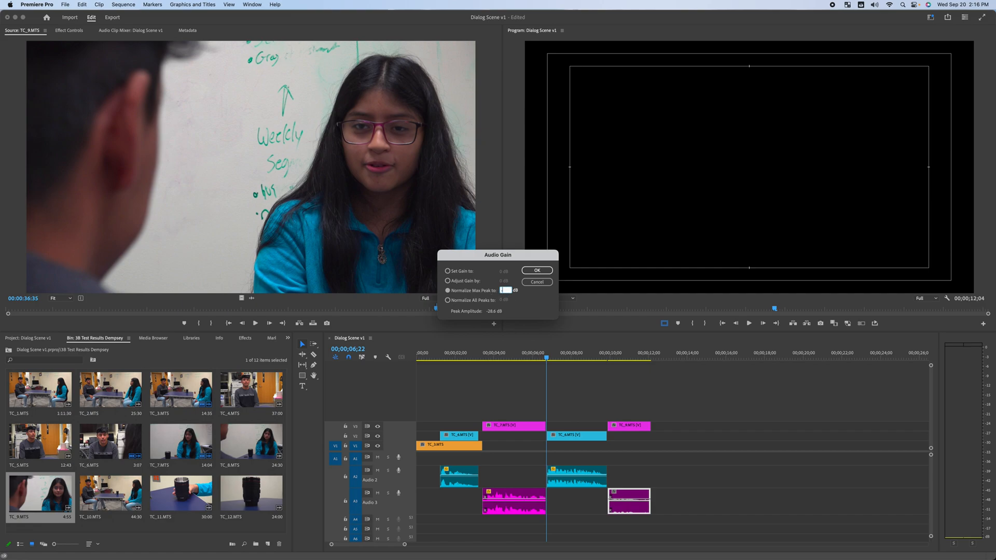
pyautogui.press('Return')
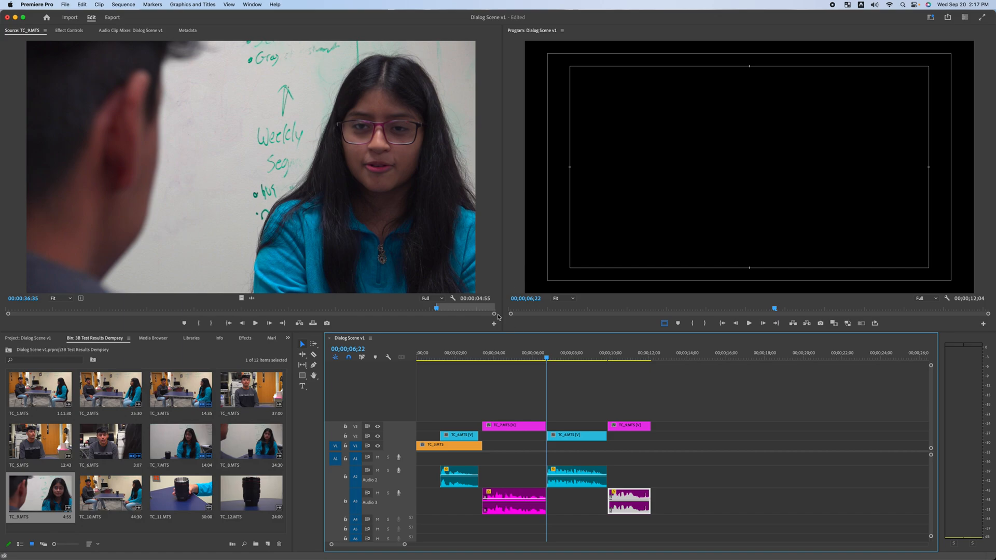
pyautogui.click(509, 382)
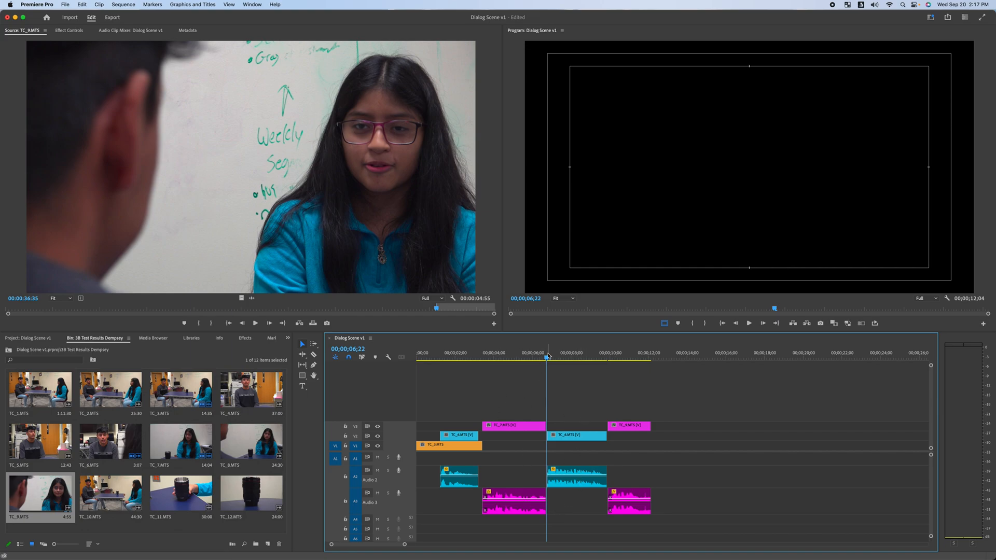
# Play the sequence from 00;00;01;00 through TC_9 to check the levels of all four dialog clips.
pyautogui.moveTo(546, 355); pyautogui.dragTo(433, 383)
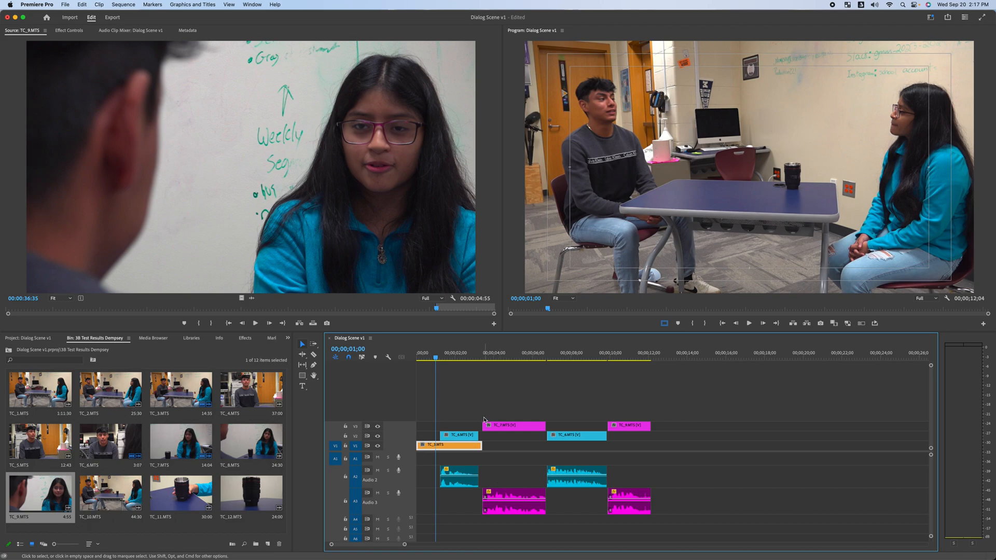
pyautogui.press('space')
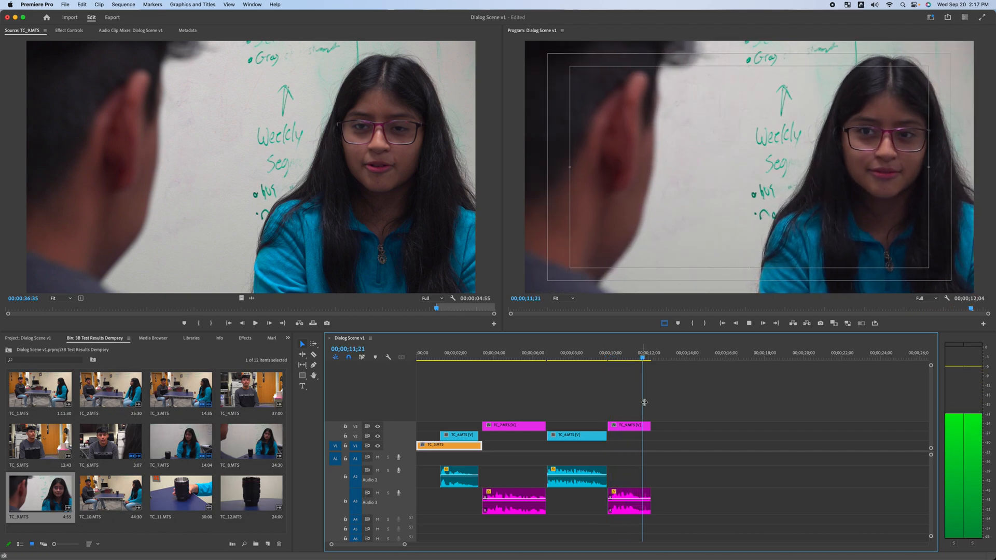
pyautogui.press('space')
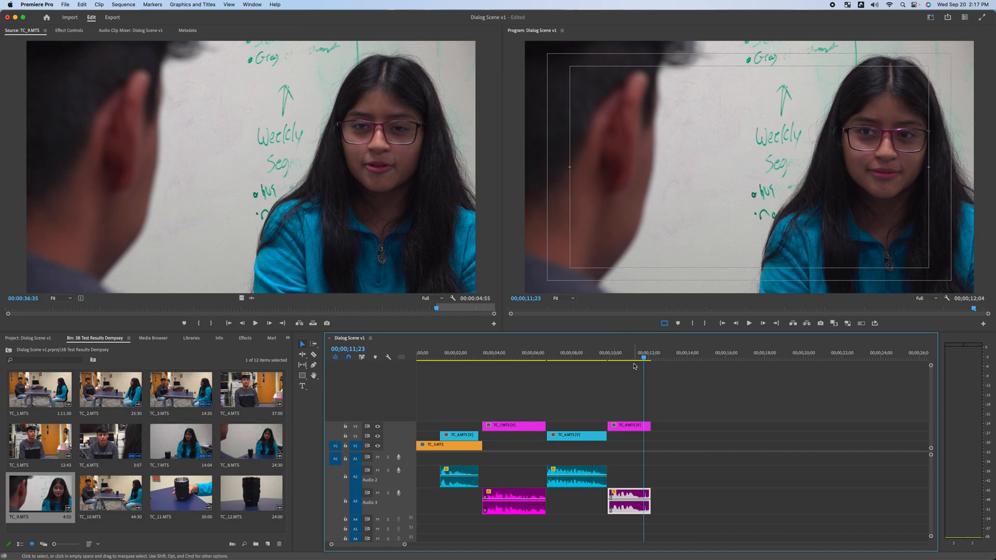
pyautogui.click(628, 389)
# Replay the sequence from 00;00;00;00 into TC_7 to review the opening lines and the cut from TC_3 to TC_7.
pyautogui.moveTo(633, 352); pyautogui.dragTo(408, 373)
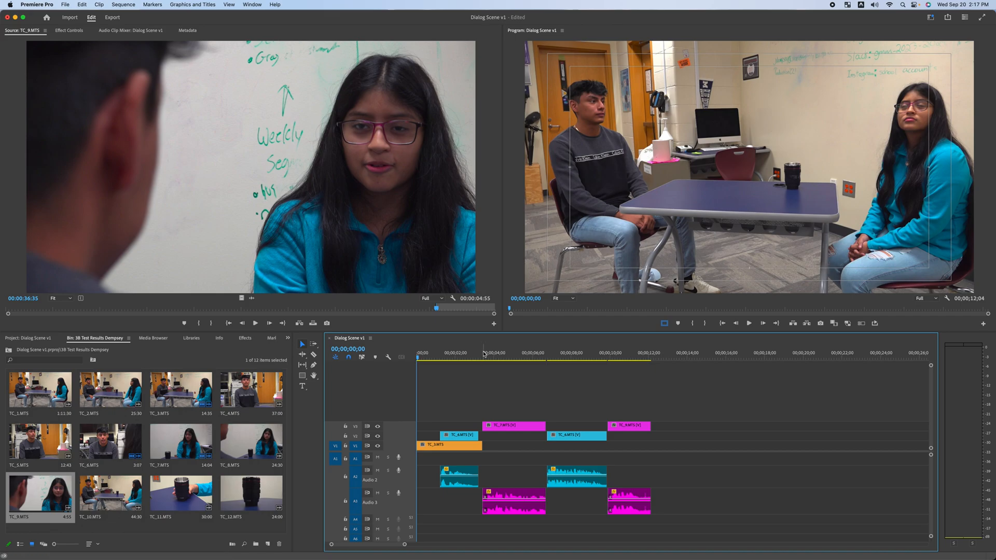
pyautogui.click(460, 356)
pyautogui.moveTo(461, 357); pyautogui.dragTo(397, 371)
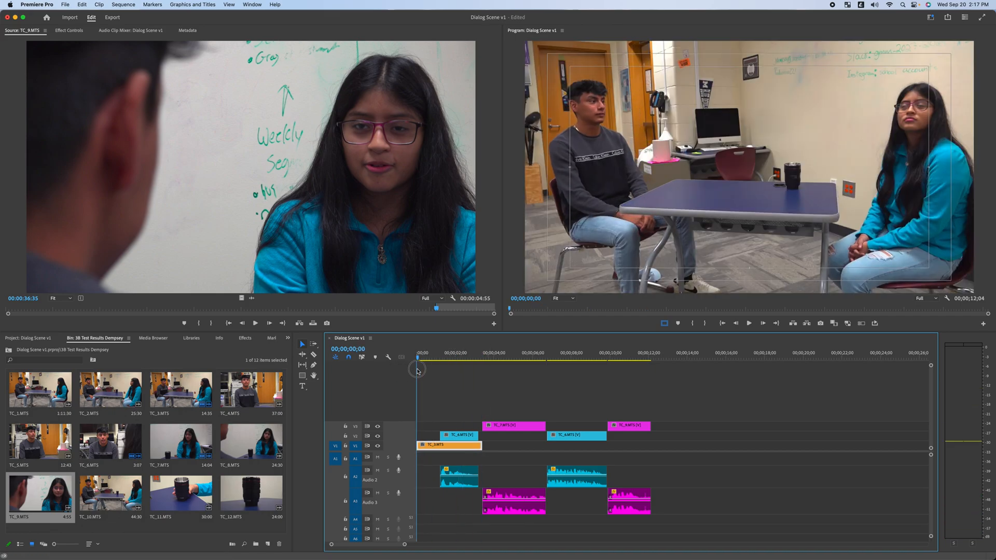
pyautogui.press('space')
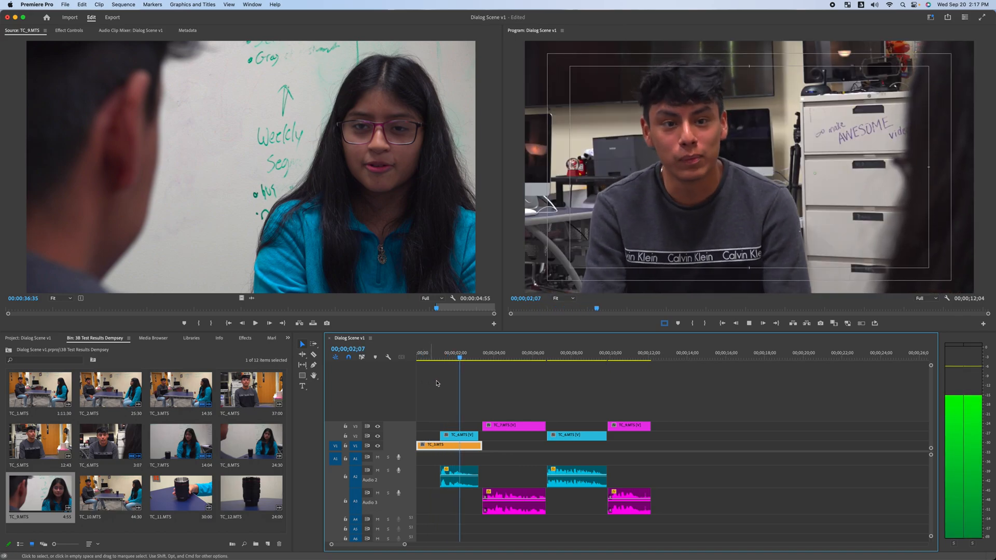
pyautogui.press('space')
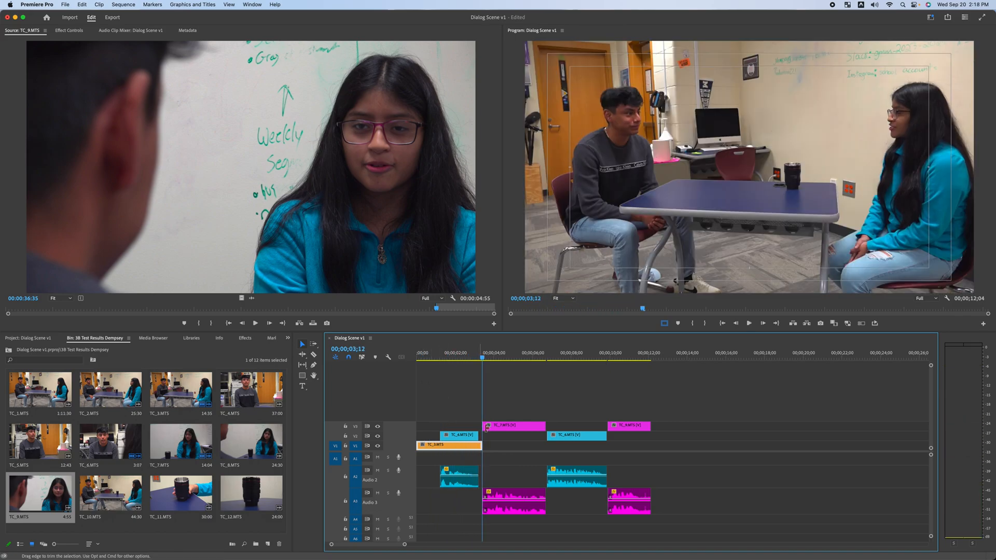
pyautogui.press('space')
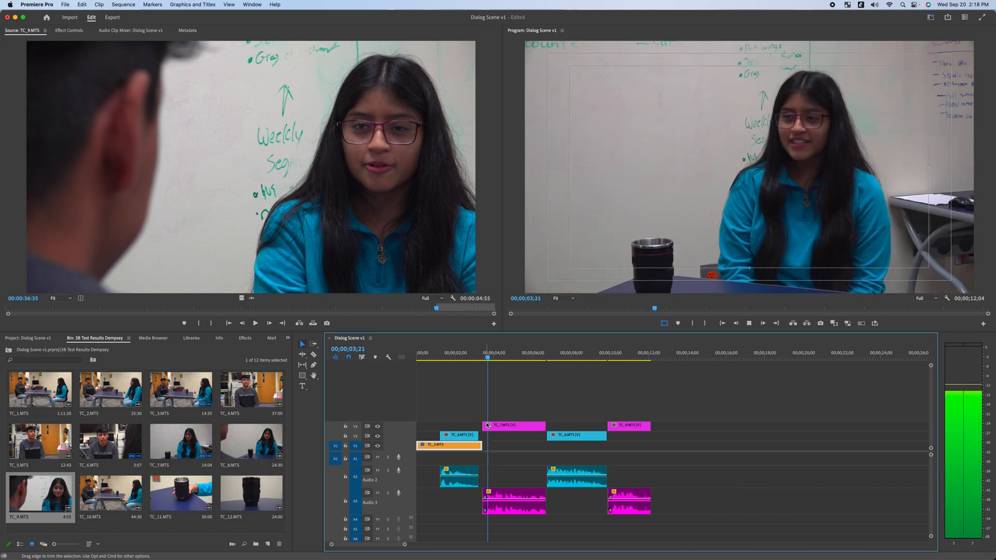
pyautogui.press('space')
pyautogui.click(460, 434)
pyautogui.click(461, 408)
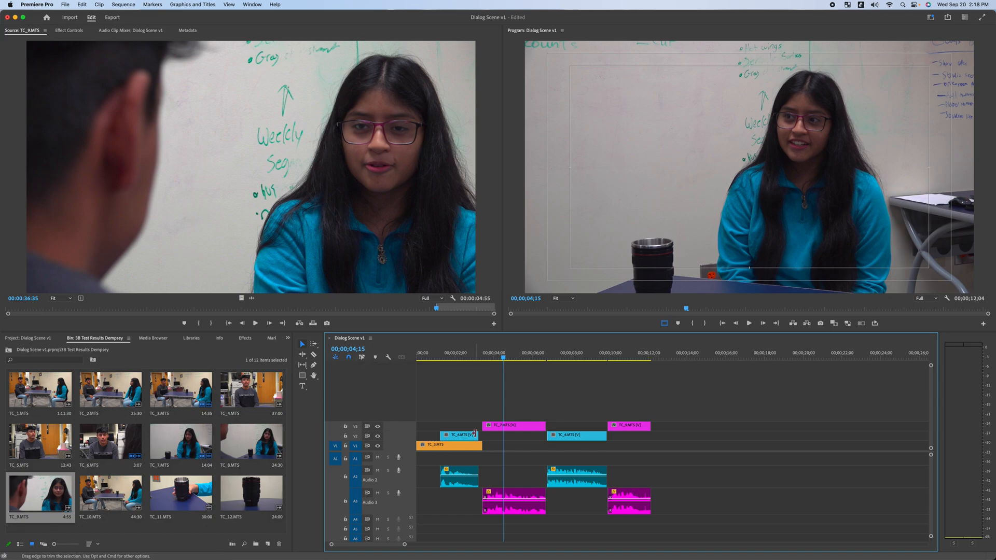
# Extend the end of the first TC_6 video clip on V2 beneath TC_7 and play across the cut into the second TC_6 clip.
pyautogui.moveTo(474, 433); pyautogui.dragTo(492, 435)
pyautogui.click(461, 474)
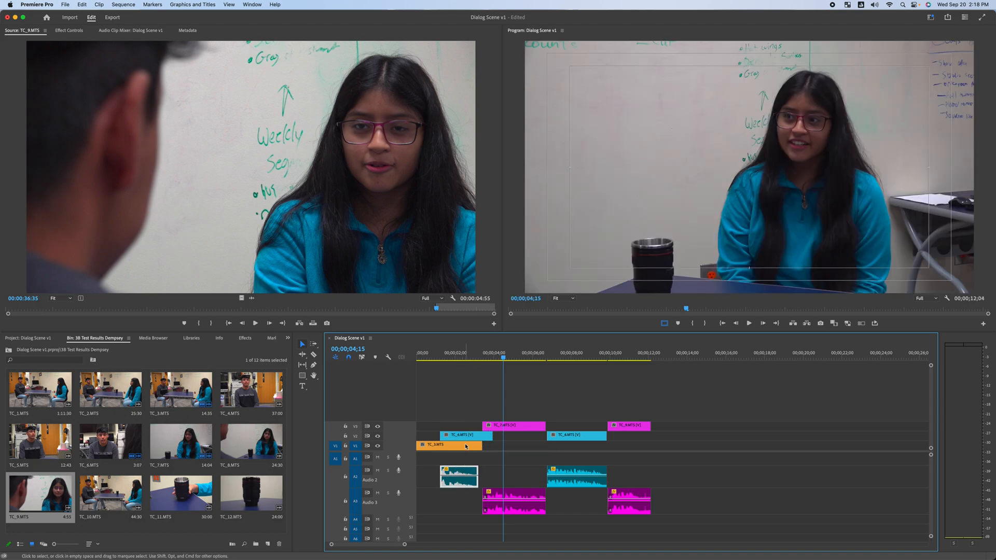
pyautogui.press('Up')
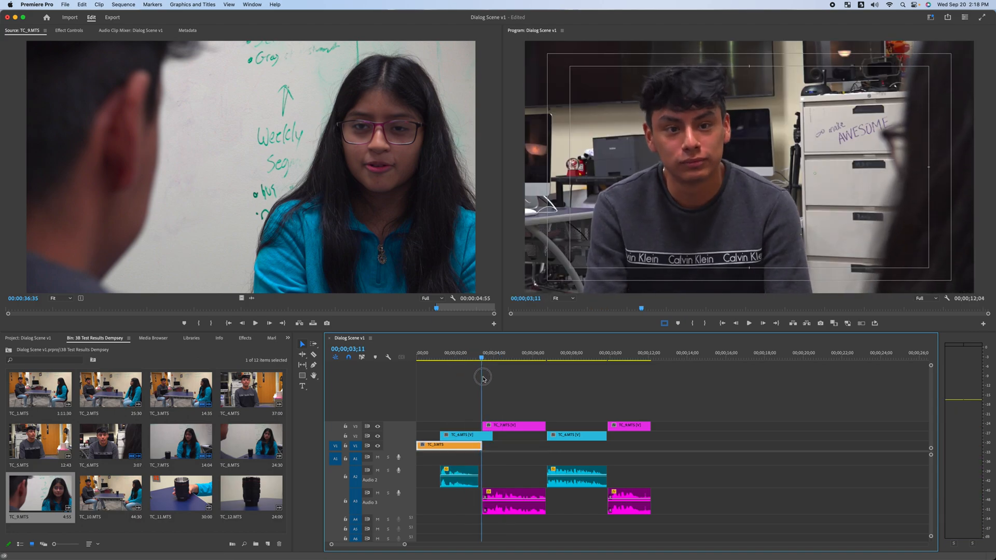
pyautogui.hotkey('shift', 'k')
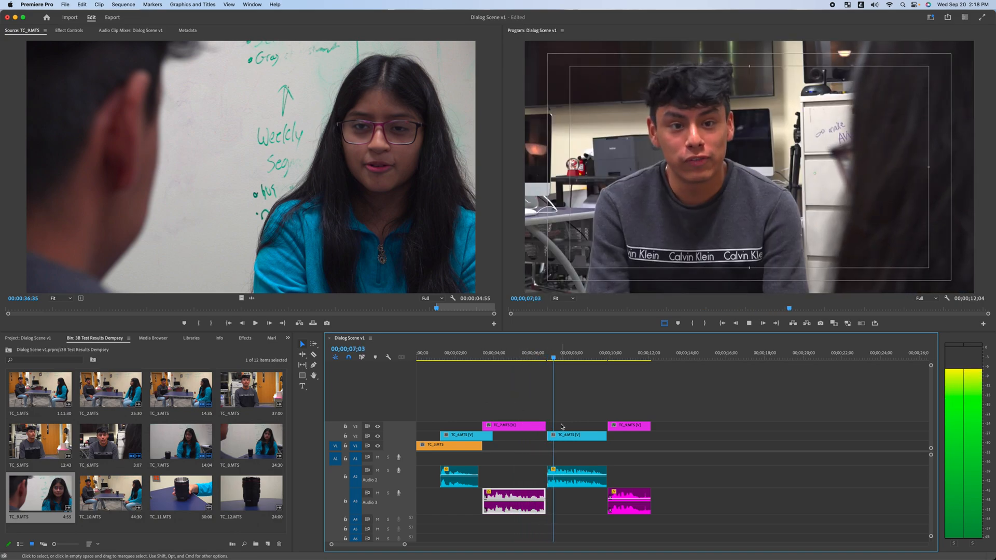
pyautogui.press('space')
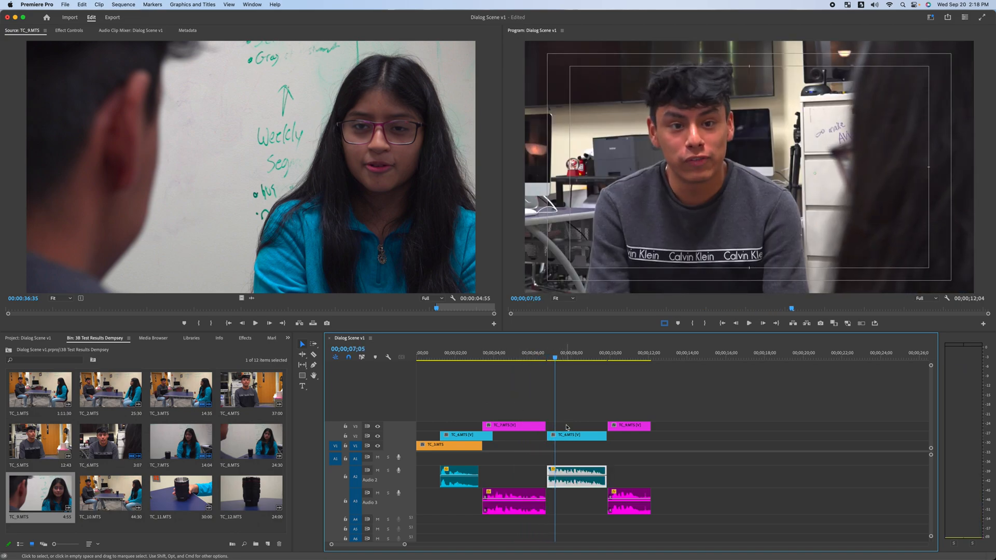
# Extend the end of the TC_7 video clip to meet the second TC_6 clip and play the sequence into TC_9.
pyautogui.moveTo(542, 424); pyautogui.dragTo(547, 424)
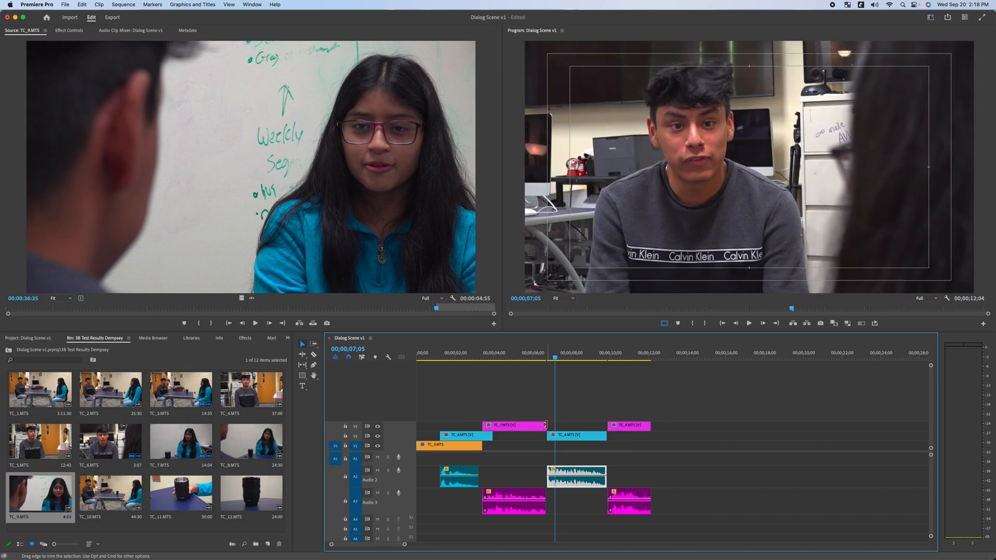
pyautogui.click(540, 355)
pyautogui.press('space')
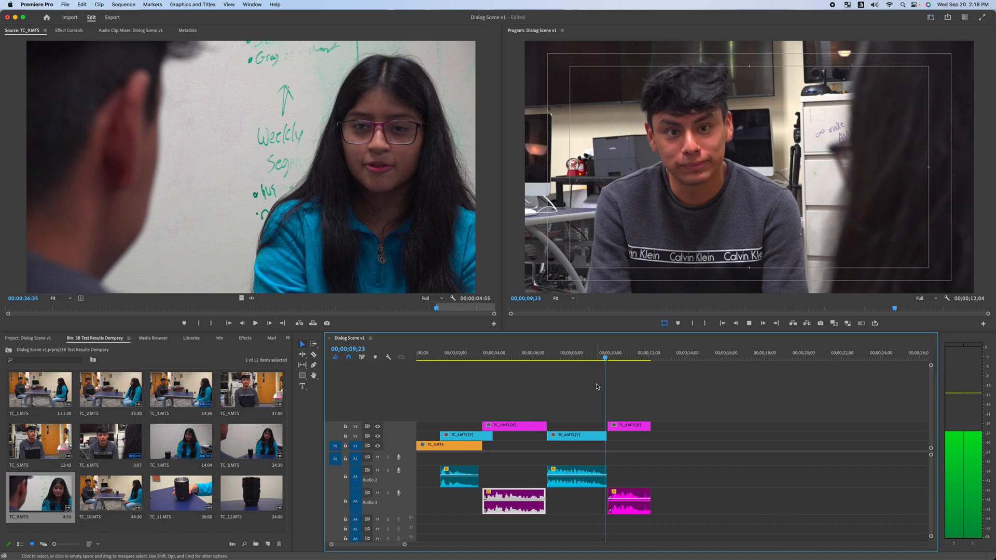
pyautogui.press('space')
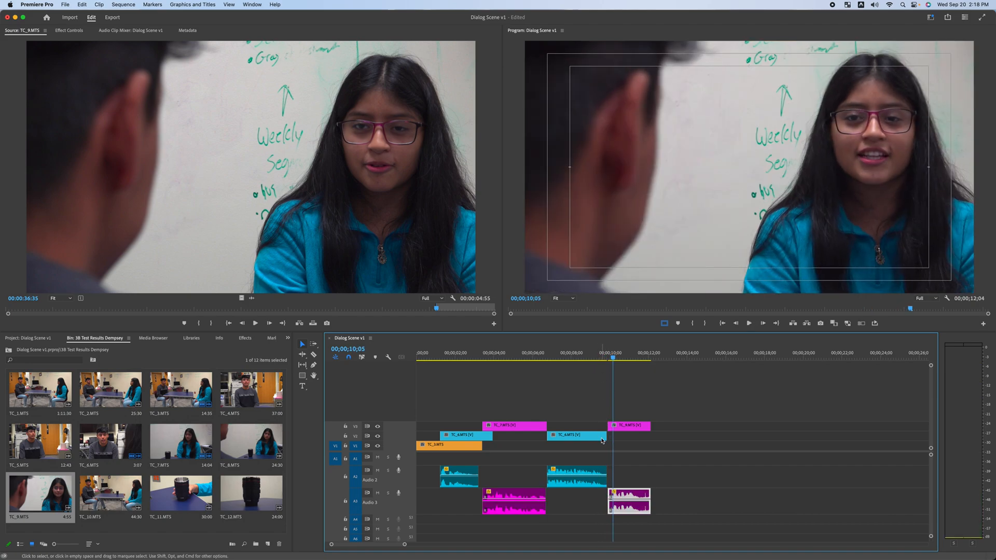
# Extend the second TC_6 video clip to the start of TC_9 and trim the first TC_6 video clip's end to TC_7's start.
pyautogui.moveTo(605, 436); pyautogui.dragTo(607, 437)
pyautogui.moveTo(613, 357); pyautogui.dragTo(466, 373)
pyautogui.click(448, 379)
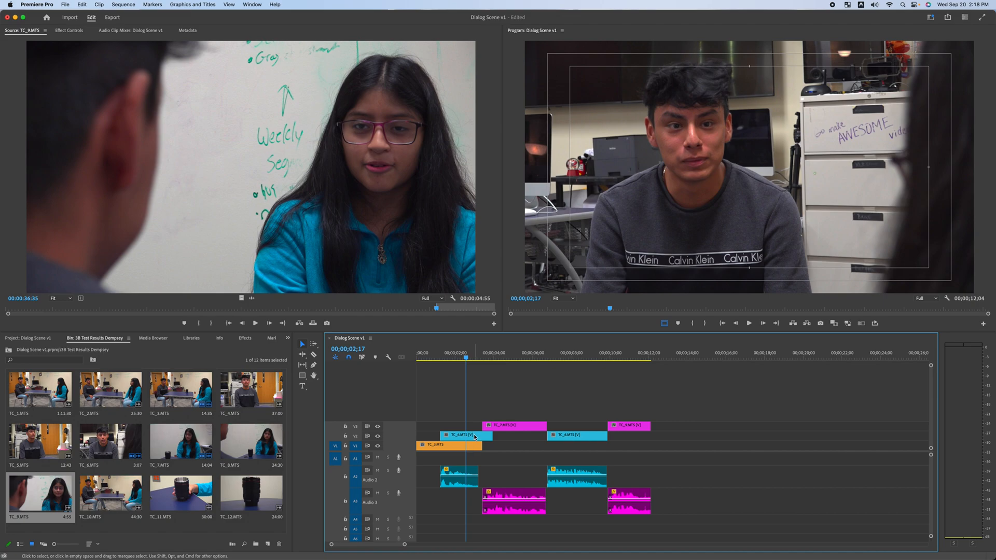
pyautogui.moveTo(488, 436); pyautogui.dragTo(481, 436)
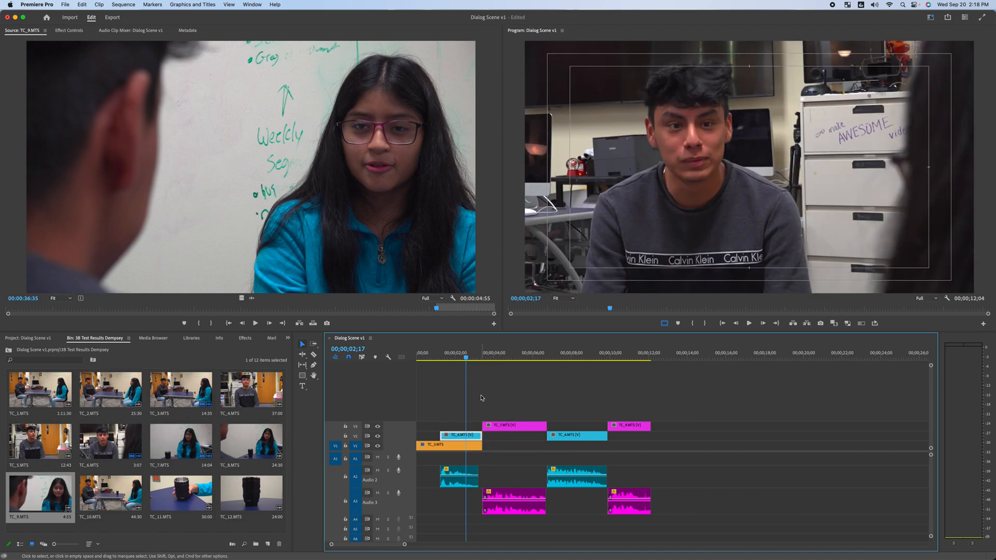
pyautogui.click(461, 354)
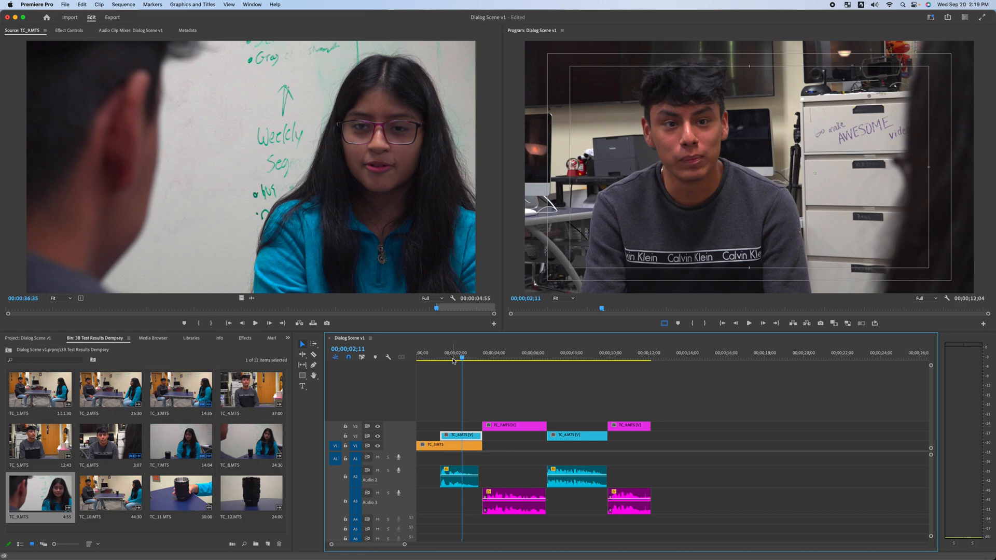
pyautogui.moveTo(460, 358); pyautogui.dragTo(450, 359)
pyautogui.click(463, 424)
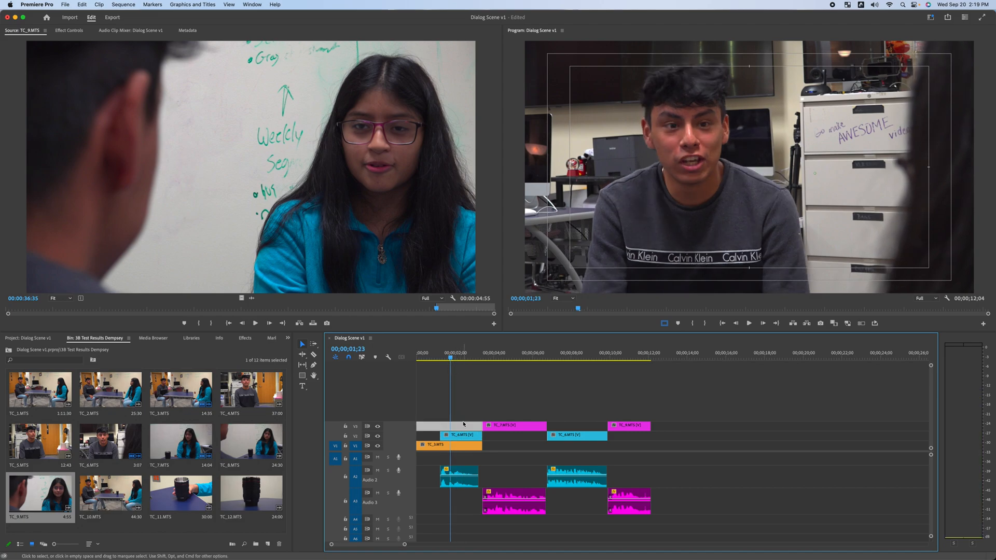
pyautogui.click(467, 395)
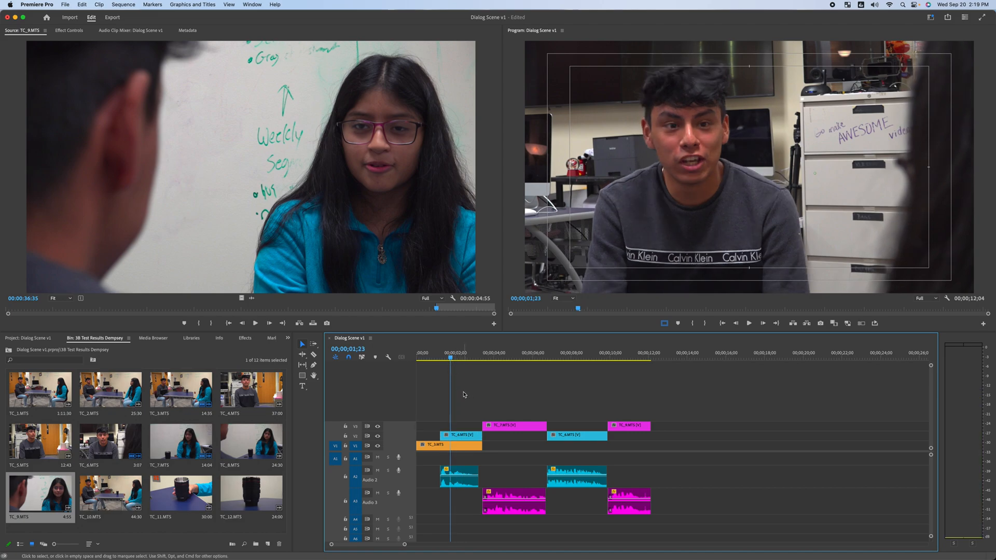
# Play the sequence from 00;00;00;19 to hear how the first TC_6 audio clip comes in.
pyautogui.click(430, 367)
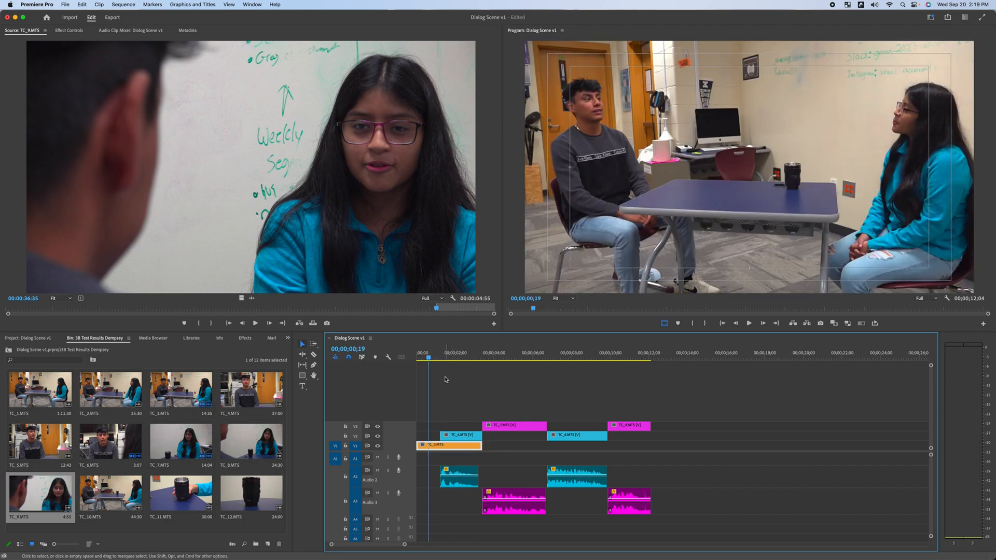
pyautogui.press('space')
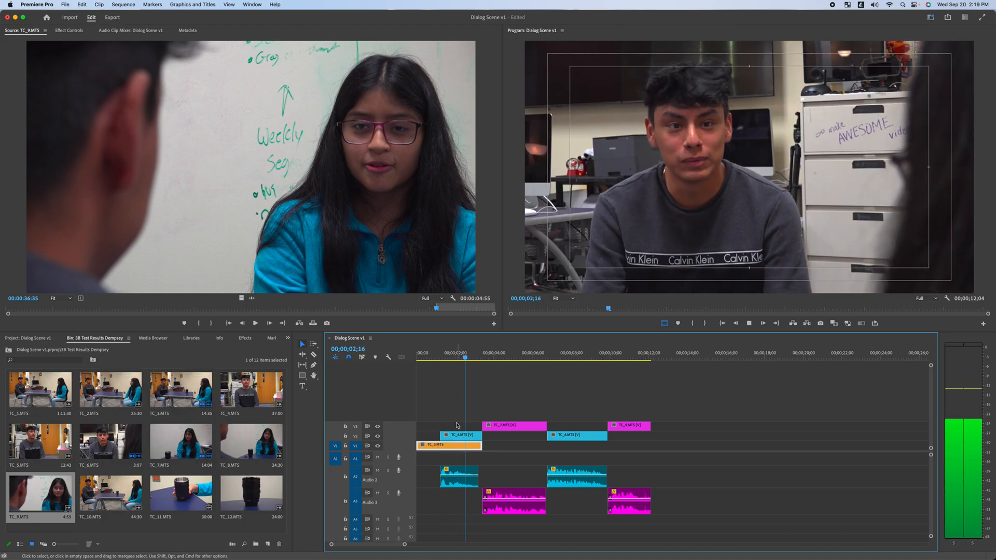
pyautogui.press('space')
# Try extending the first TC_6 audio clip on A2 back to the sequence start, play the opening, and undo the extension.
pyautogui.moveTo(441, 472); pyautogui.dragTo(415, 472)
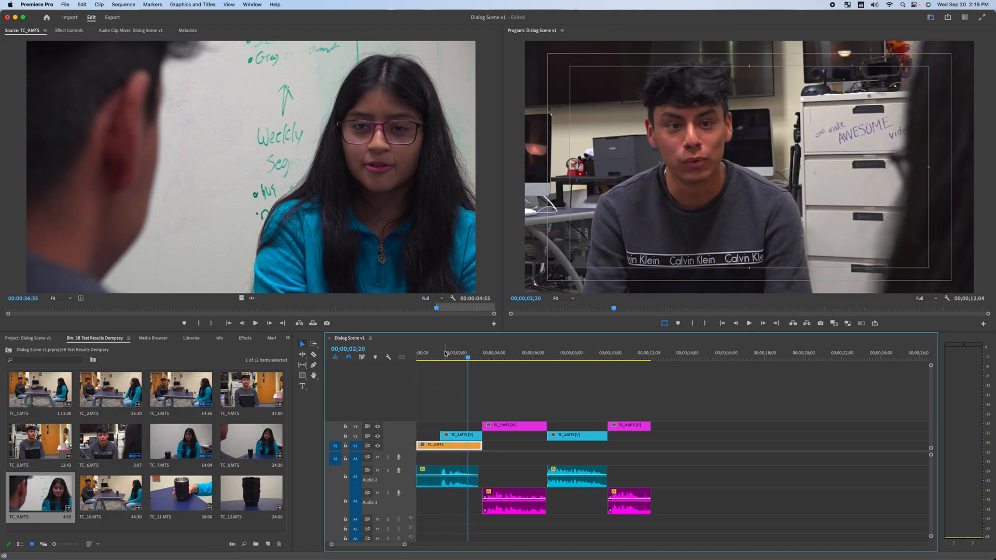
pyautogui.moveTo(457, 358); pyautogui.dragTo(416, 357)
pyautogui.press('space')
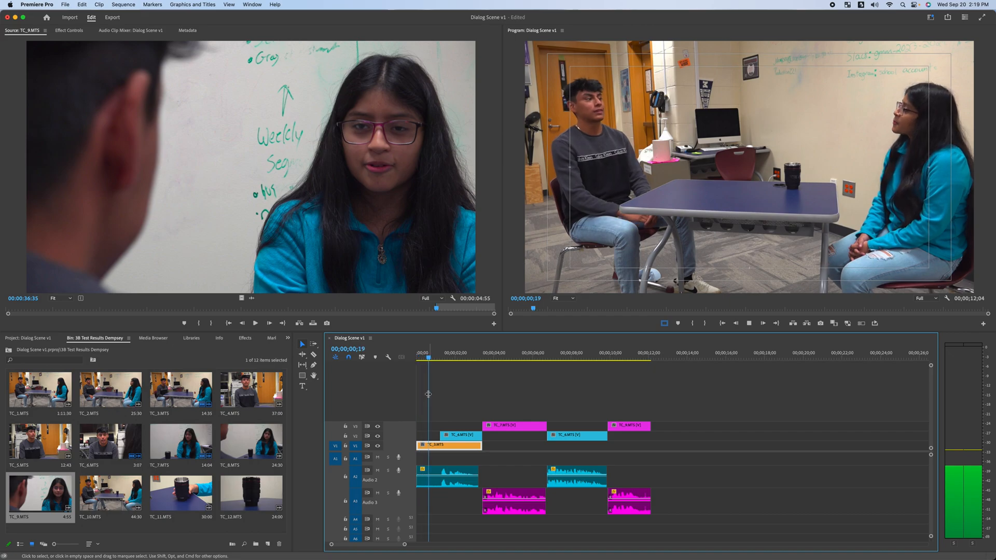
pyautogui.press('space')
pyautogui.press('super+z')
# Play the opening from 00;00;00;00 to about 00;00;01;24 to hear the silence before the first TC_6 audio clip.
pyautogui.press('Home')
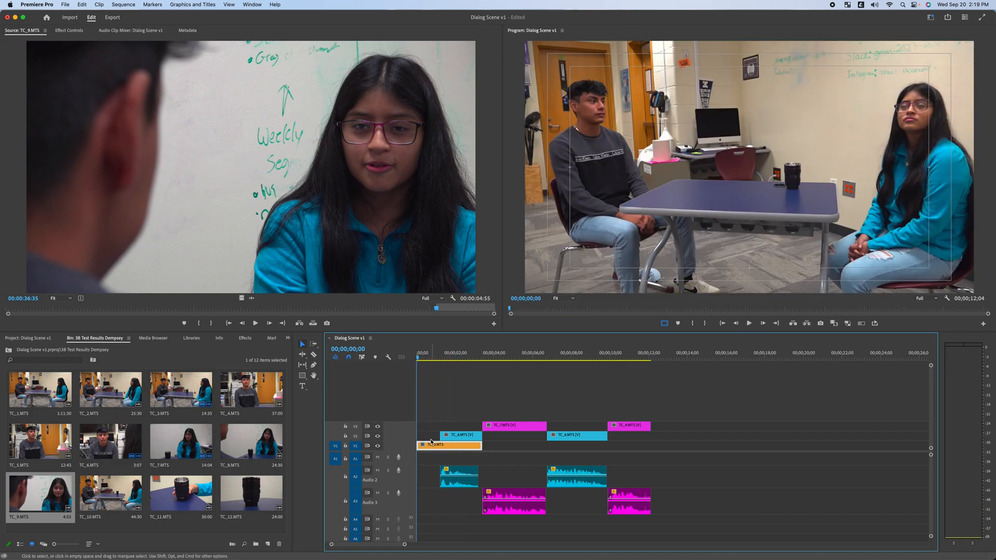
pyautogui.click(422, 480)
pyautogui.press('space')
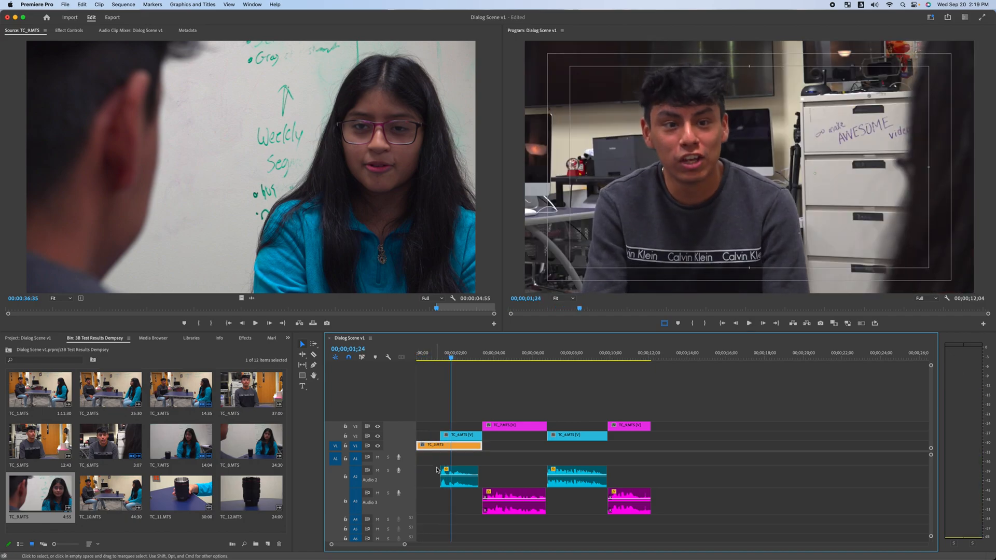
# Extend the start of the first TC_6 audio clip on A2 to 00;00;00;00 and play the sequence into TC_7.
pyautogui.moveTo(439, 472); pyautogui.dragTo(404, 472)
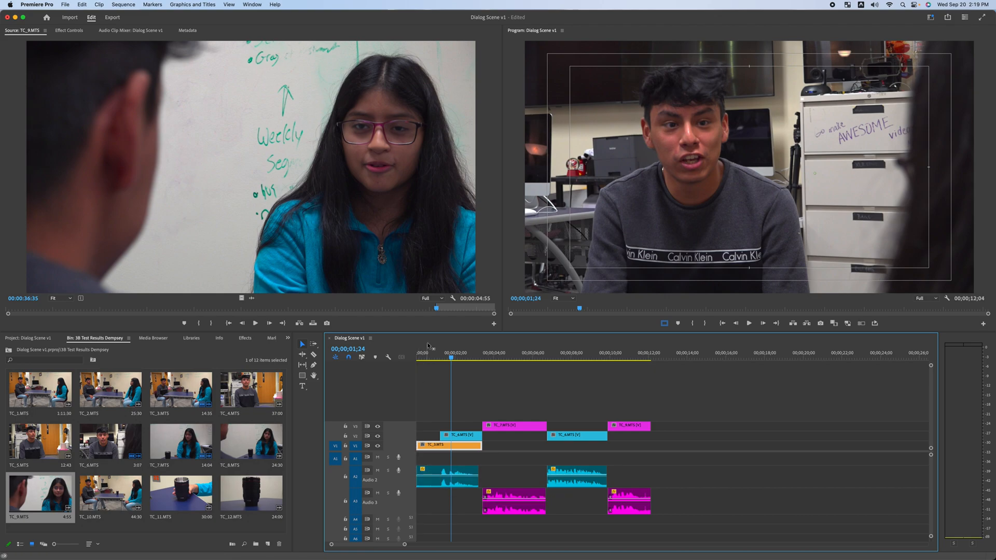
pyautogui.moveTo(441, 358); pyautogui.dragTo(404, 354)
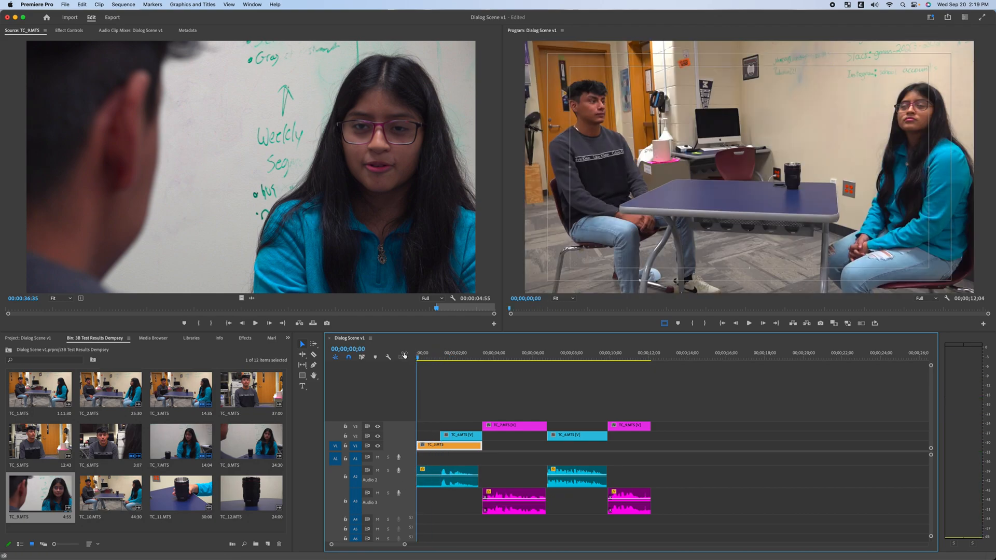
pyautogui.press('space')
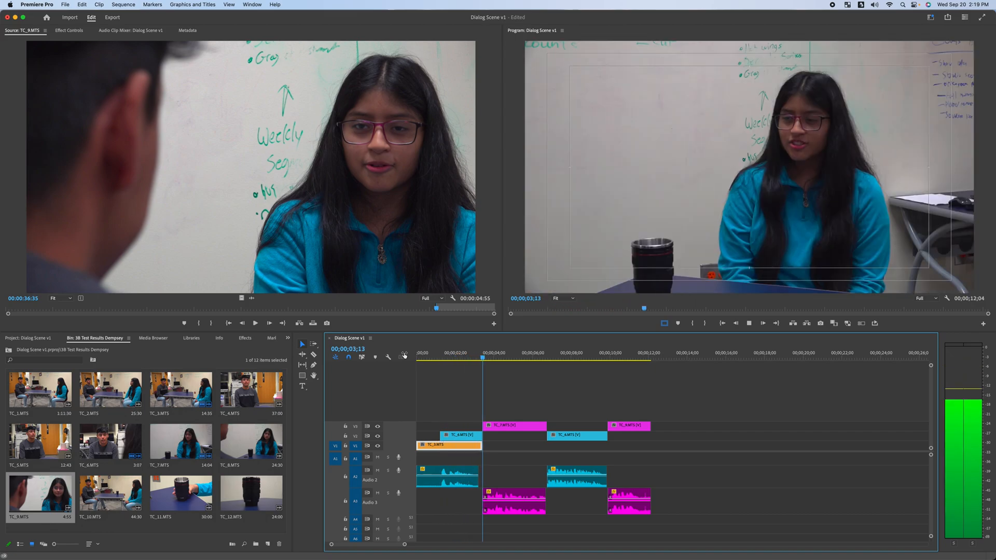
pyautogui.press('space')
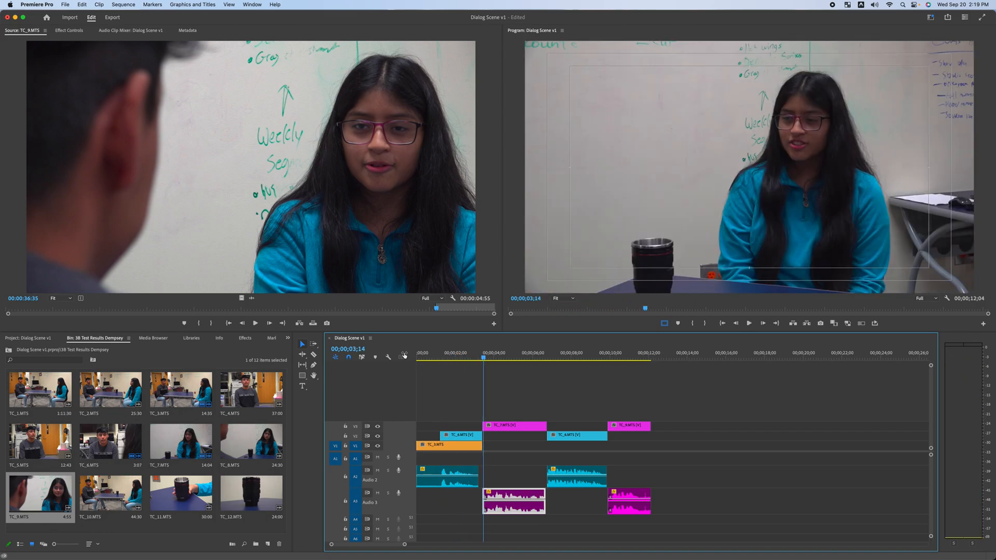
pyautogui.press('space')
pyautogui.press('space')
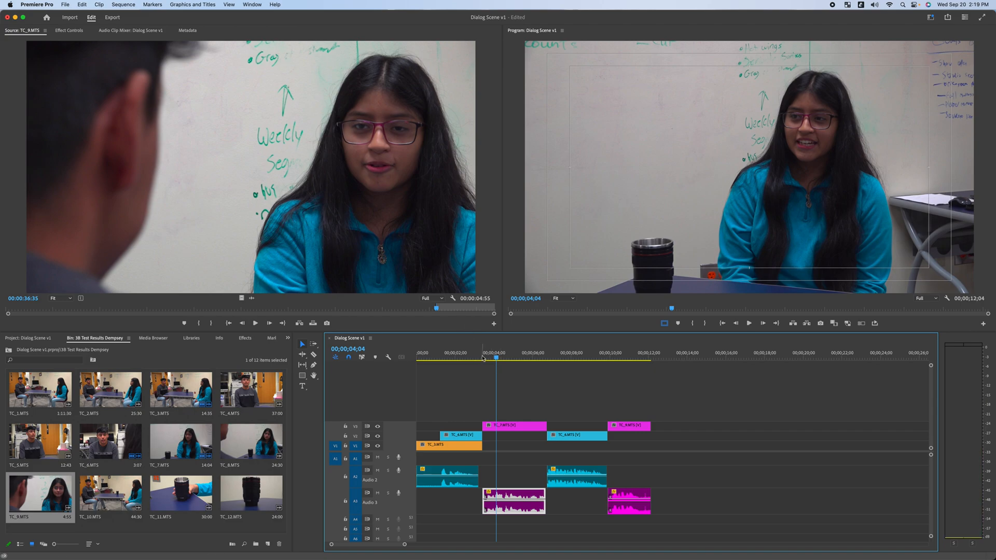
# Extend the start of the TC_7 video clip on V3 back to about 00;00;02;16 over TC_6, and play across the new cut.
pyautogui.click(480, 377)
pyautogui.press('j')
pyautogui.press('k')
pyautogui.click(493, 428)
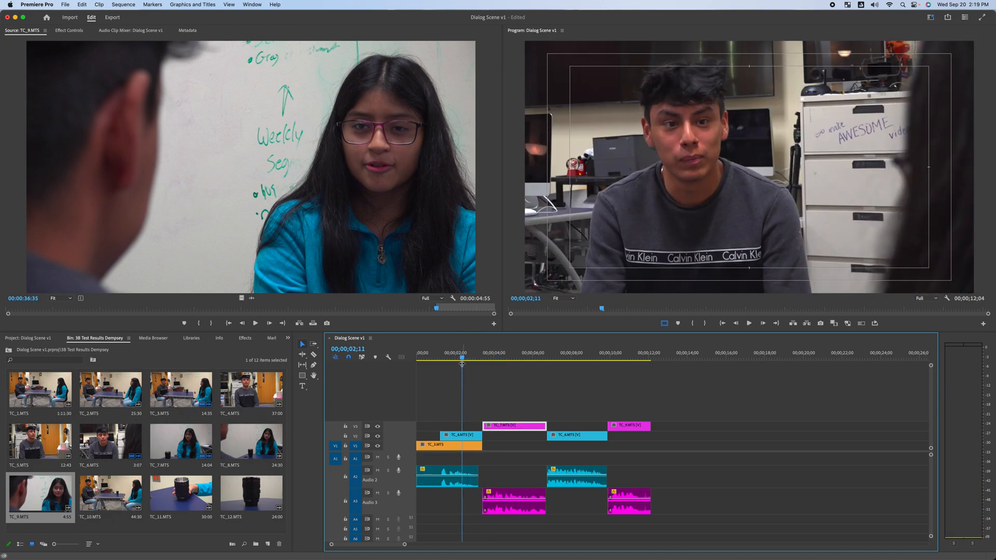
pyautogui.press('j')
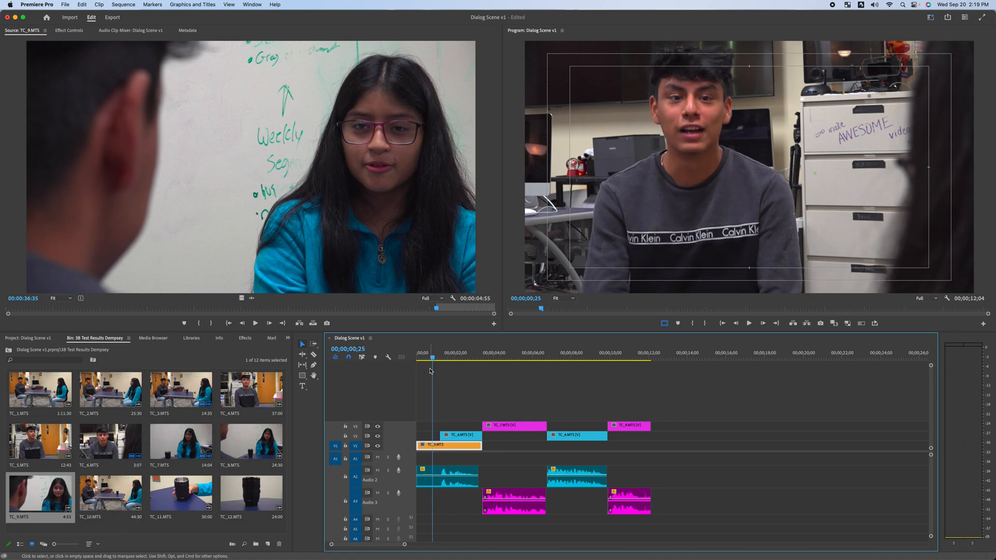
pyautogui.press('l')
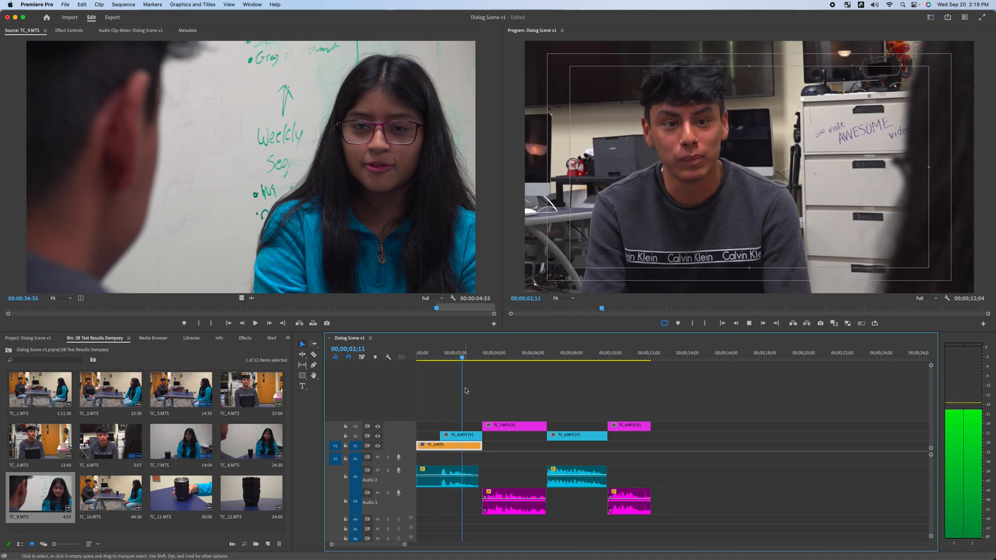
pyautogui.press('k')
pyautogui.moveTo(483, 426); pyautogui.dragTo(465, 425)
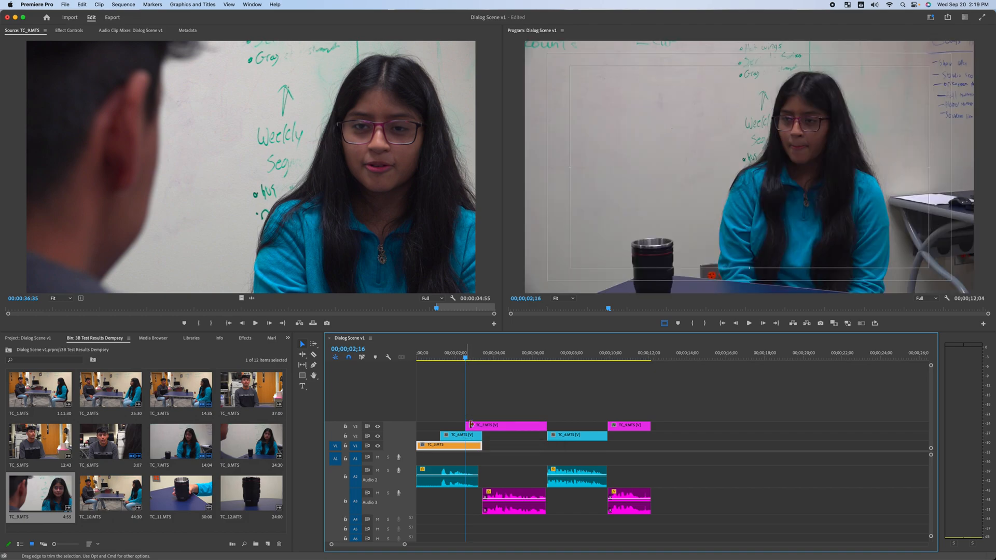
pyautogui.click(448, 358)
pyautogui.press('space')
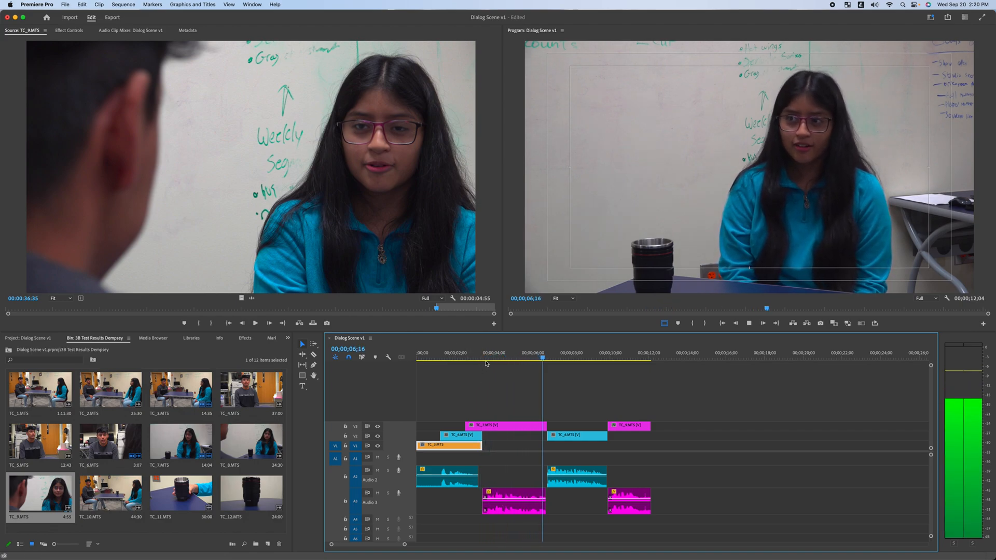
# Extend the start of the TC_7 audio clip on A3 to meet the first TC_6 audio clip's end, and play the transition.
pyautogui.click(484, 496)
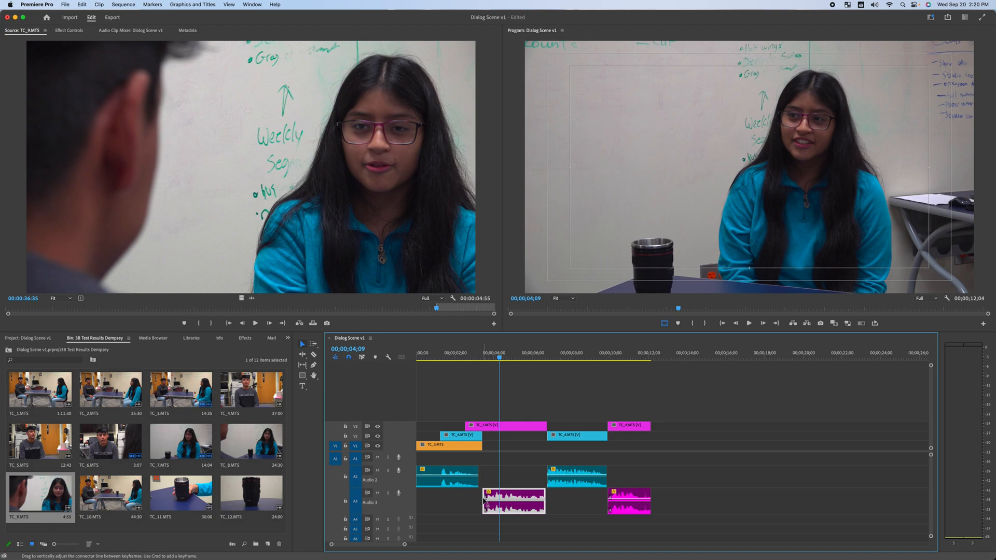
pyautogui.moveTo(484, 494); pyautogui.dragTo(479, 495)
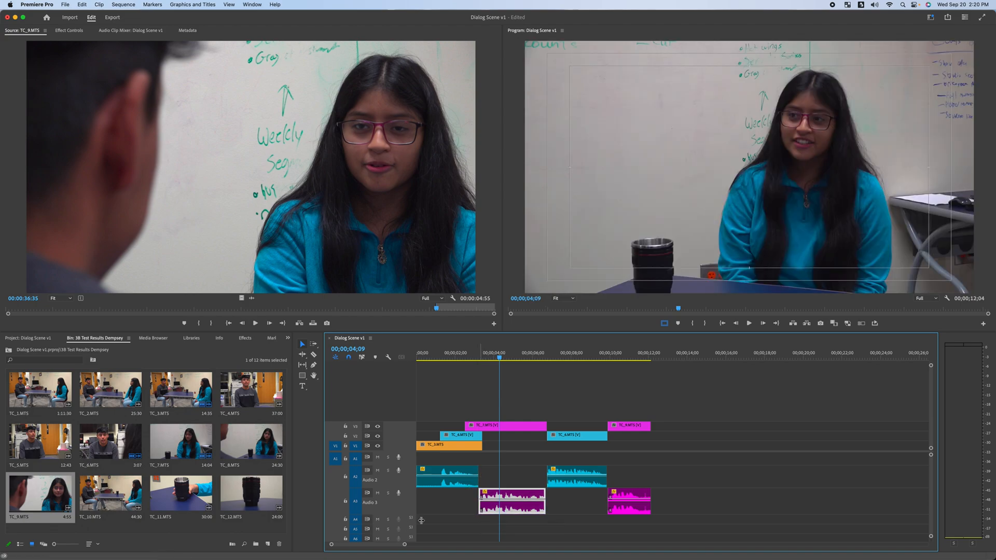
pyautogui.click(465, 357)
pyautogui.press('space')
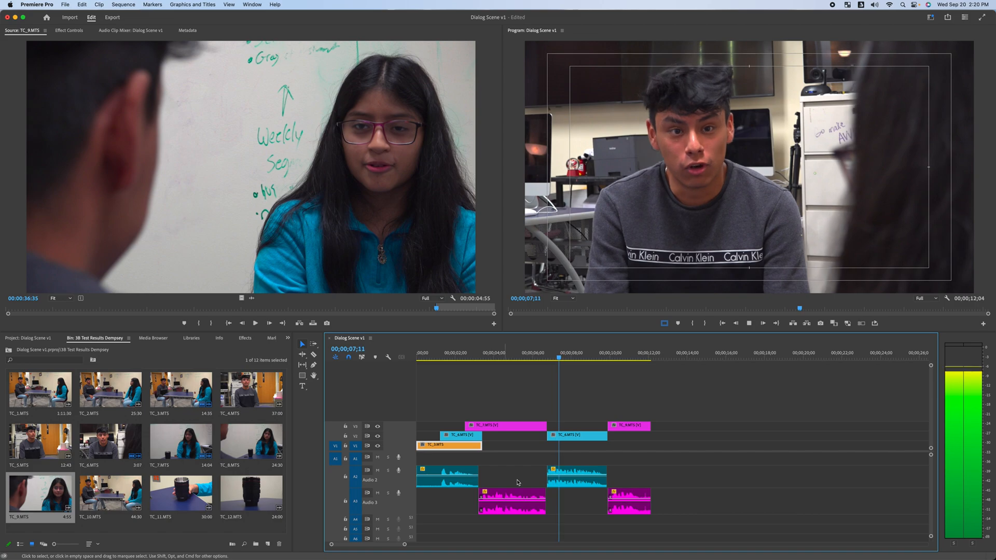
# Extend the end of the TC_7 audio clip on A3 to meet the second TC_6 audio clip, and play from 00;00;02;02 into TC_9.
pyautogui.click(550, 485)
pyautogui.click(543, 495)
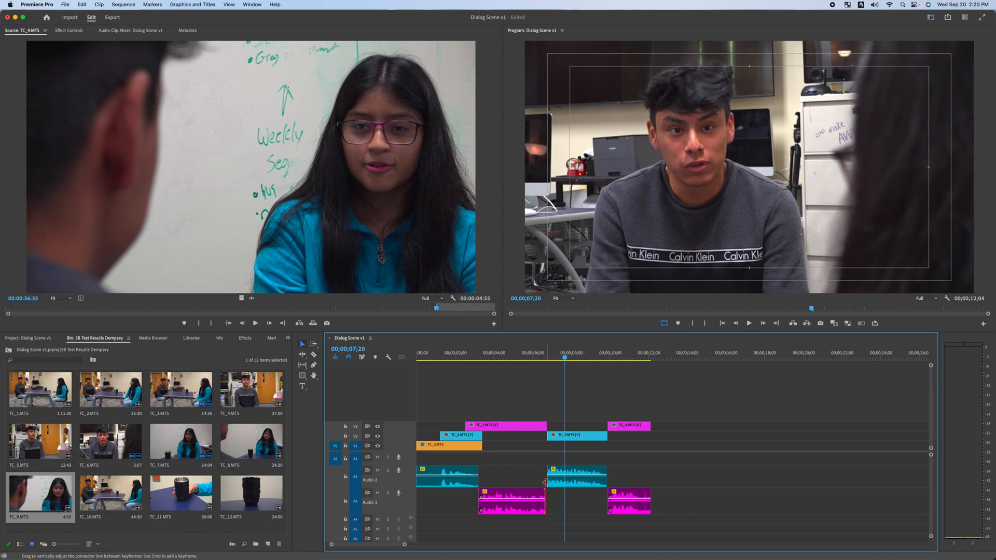
pyautogui.moveTo(543, 492); pyautogui.dragTo(547, 493)
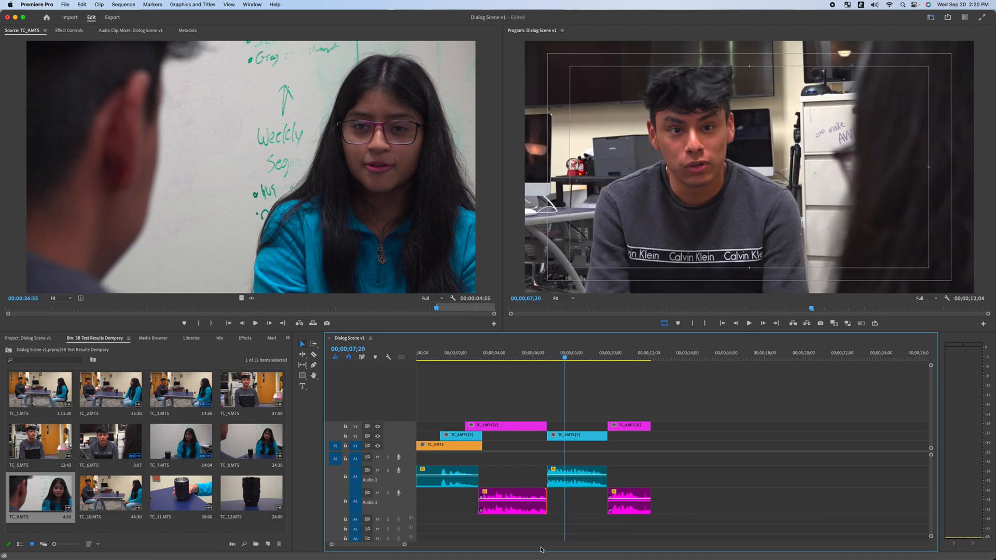
pyautogui.click(455, 363)
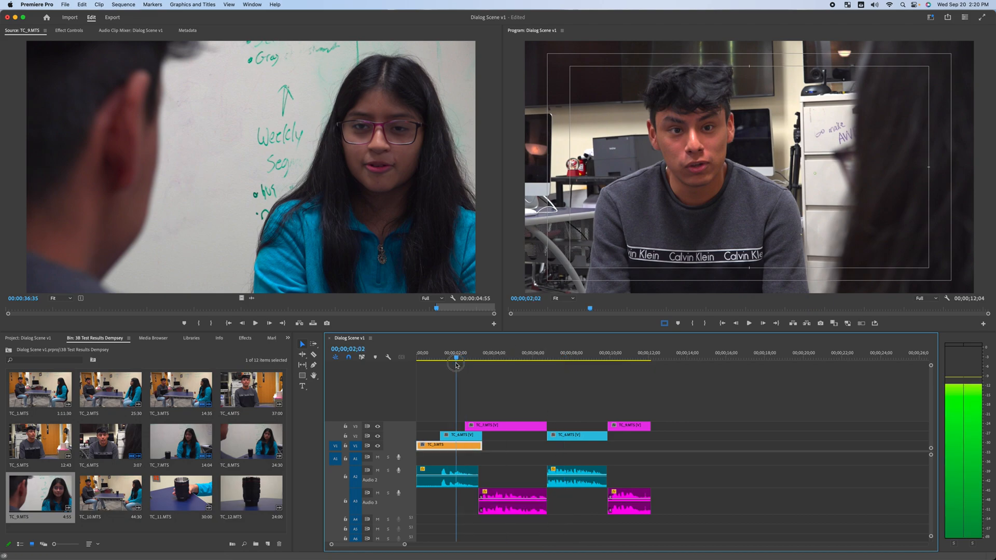
pyautogui.press('space')
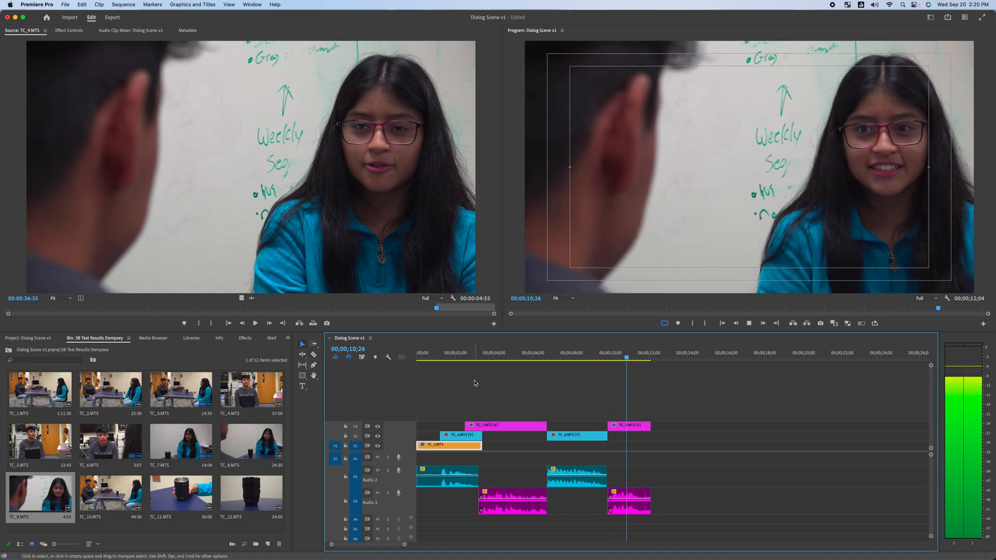
# Extend the end of the second TC_6 audio clip on A2 by one frame to meet the start of the TC_9 audio.
pyautogui.press('space')
pyautogui.click(617, 497)
pyautogui.click(610, 472)
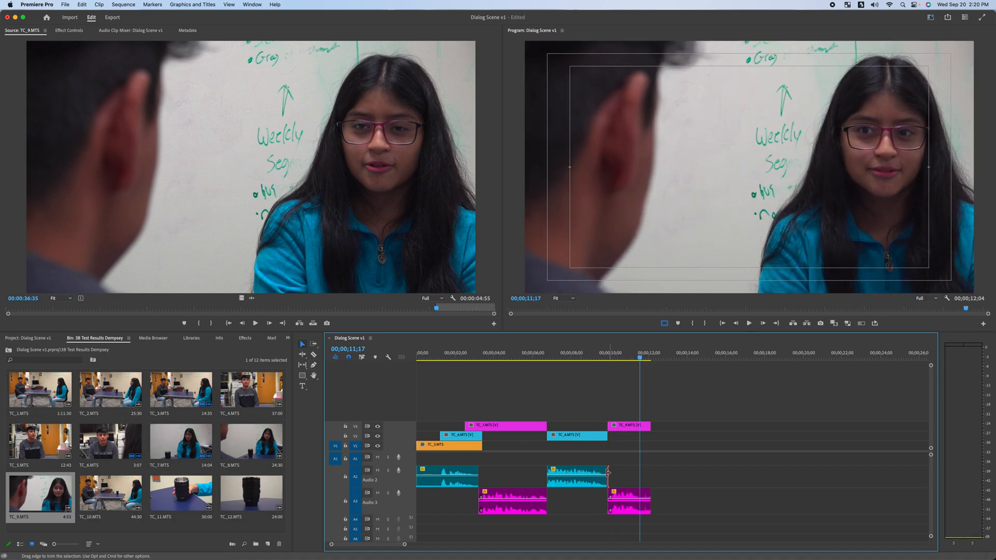
pyautogui.click(596, 471)
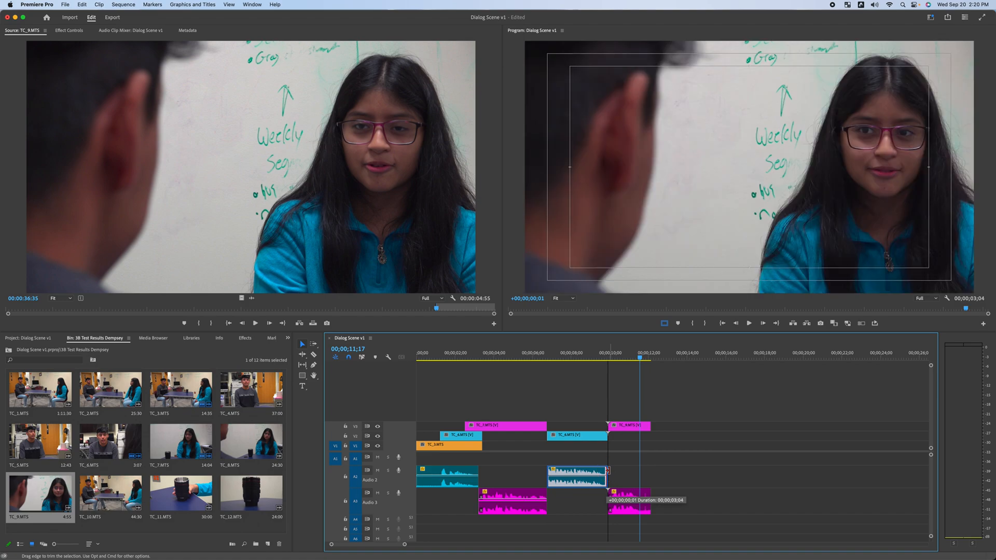
pyautogui.click(579, 353)
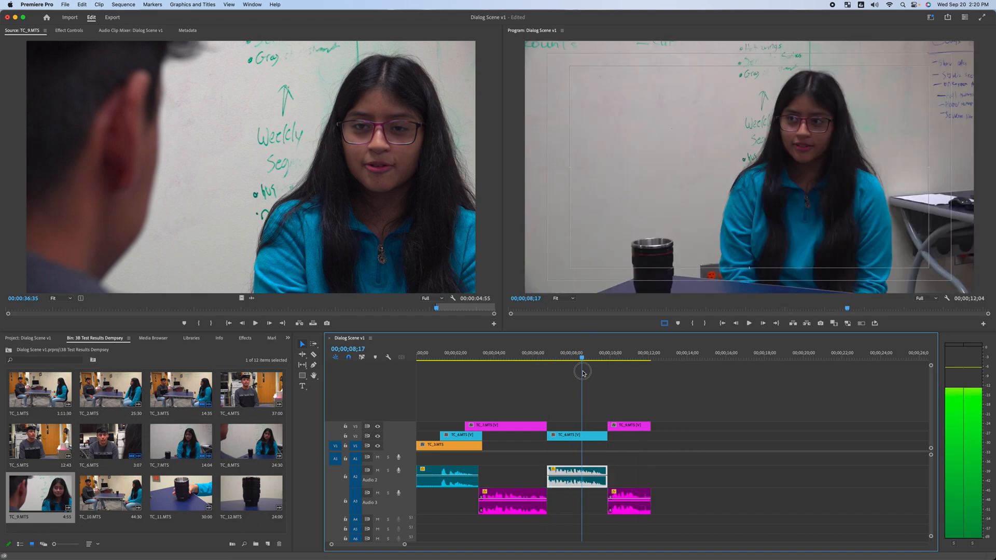
pyautogui.click(586, 499)
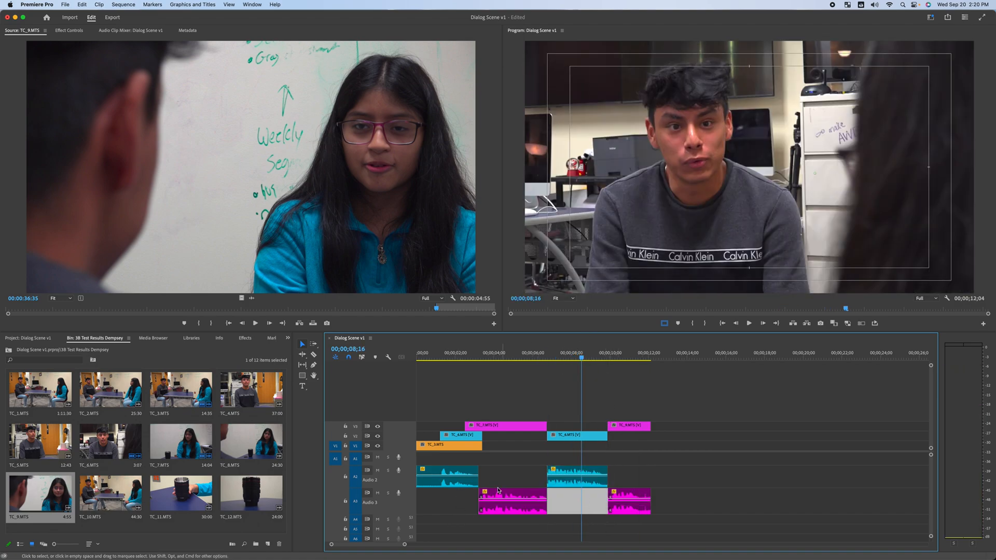
# Split the first TC_6 audio clip on A2 at 00;00;01;06 and move its opening room-tone piece to the start of A1.
pyautogui.moveTo(448, 352); pyautogui.dragTo(440, 358)
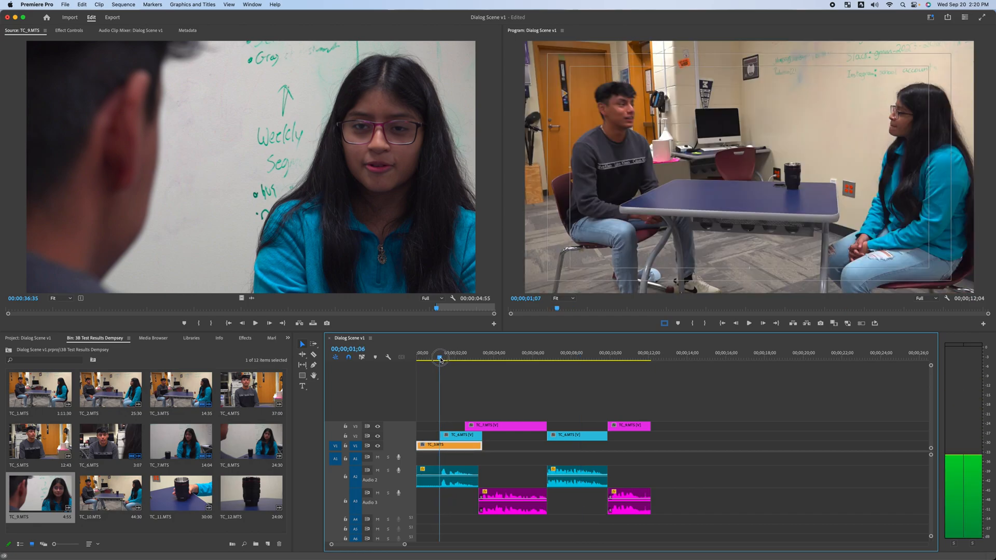
pyautogui.press('c')
pyautogui.click(439, 472)
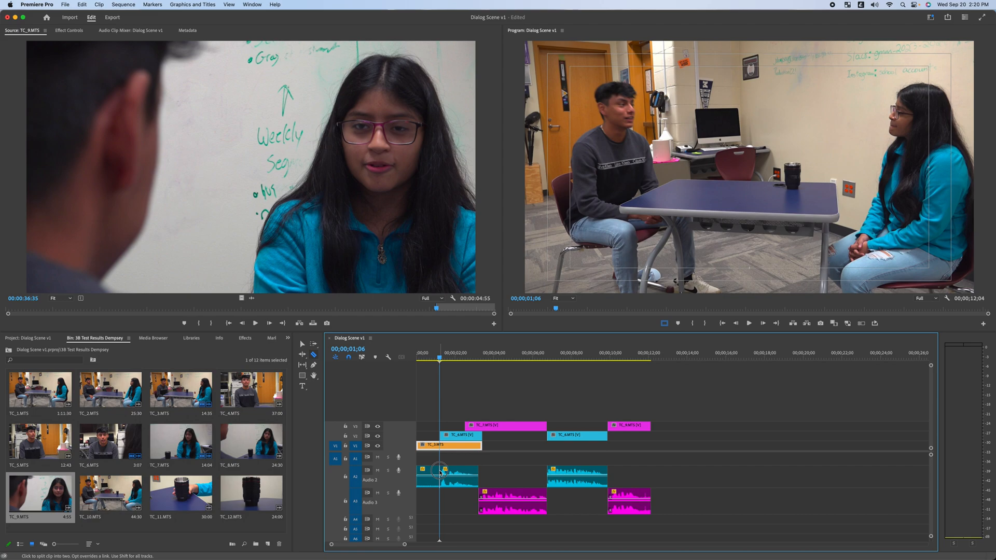
pyautogui.press('v')
pyautogui.click(433, 474)
pyautogui.moveTo(430, 475)
pyautogui.mouseDown()
pyautogui.moveTo(434, 521)
pyautogui.moveTo(419, 512)
pyautogui.moveTo(434, 460)
pyautogui.mouseUp()
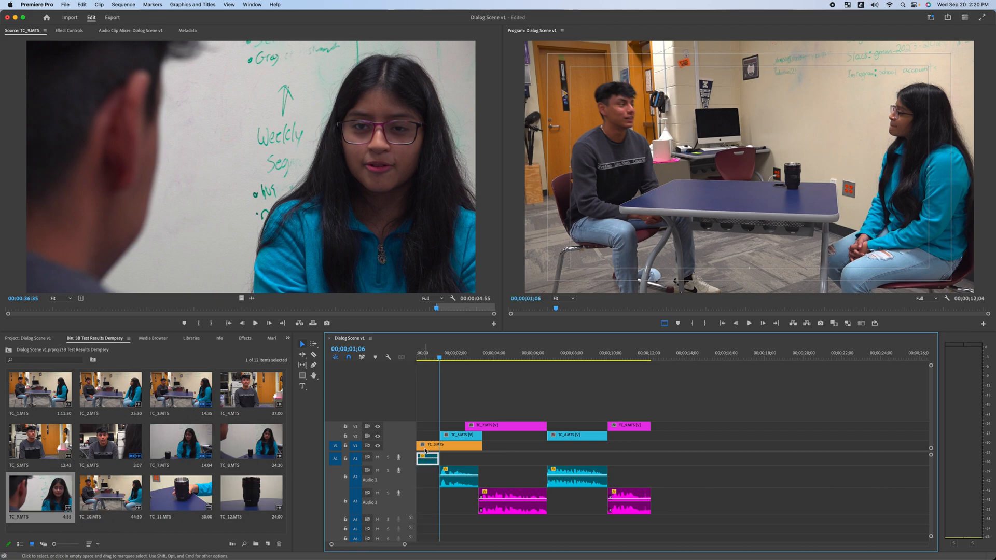
# Delete all empty audio tracks from the sequence.
pyautogui.scroll(-2, 409, 523)
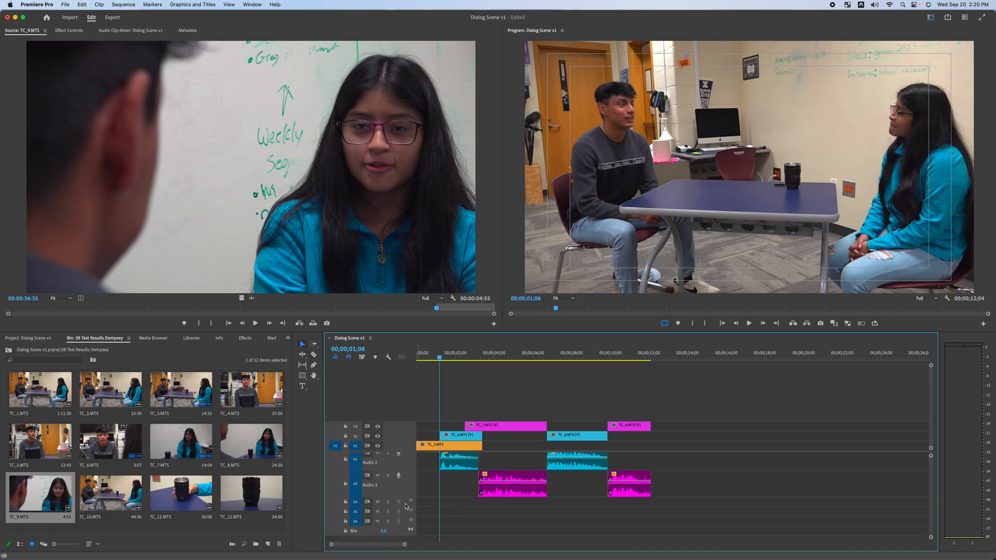
pyautogui.rightClick(407, 496)
pyautogui.click(403, 513)
pyautogui.rightClick(404, 503)
pyautogui.click(436, 515)
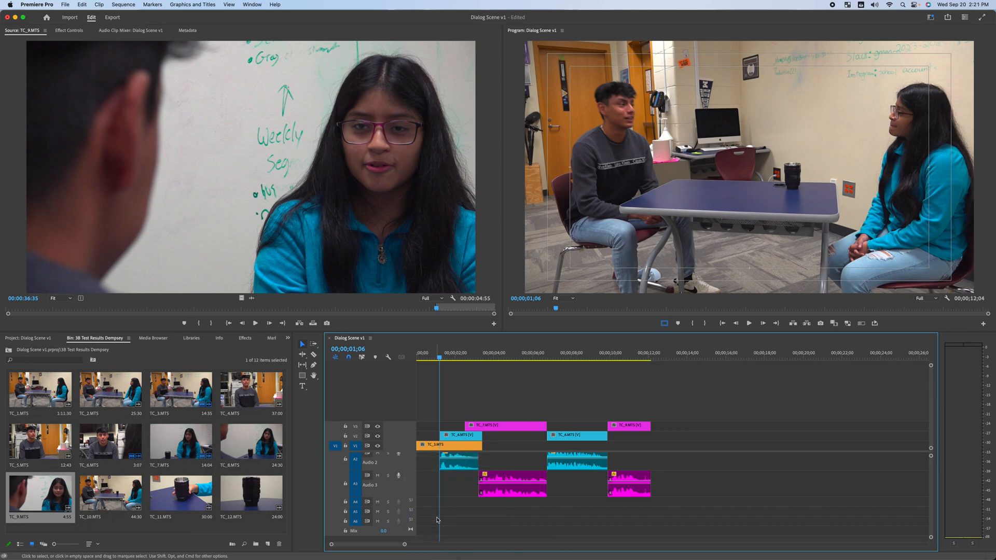
pyautogui.click(458, 288)
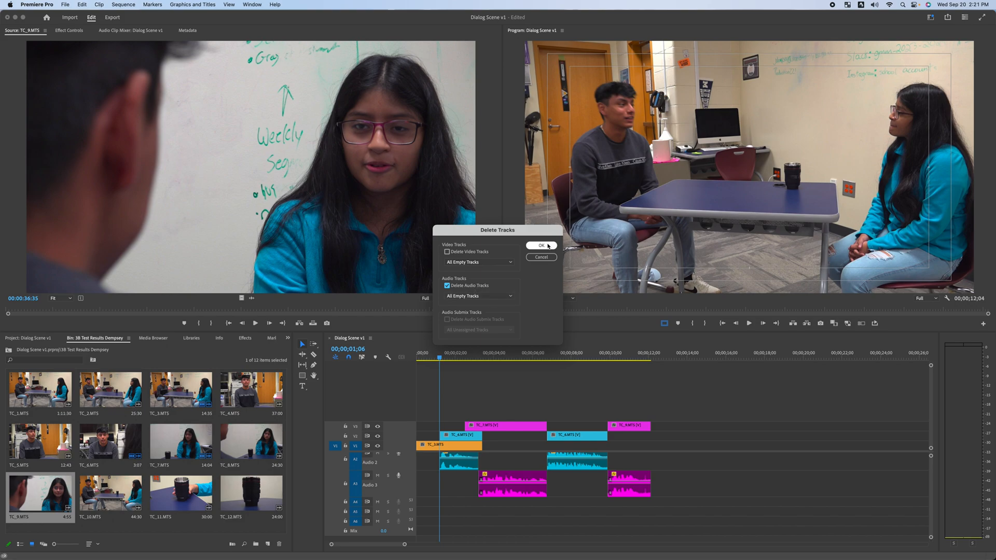
pyautogui.press('Return')
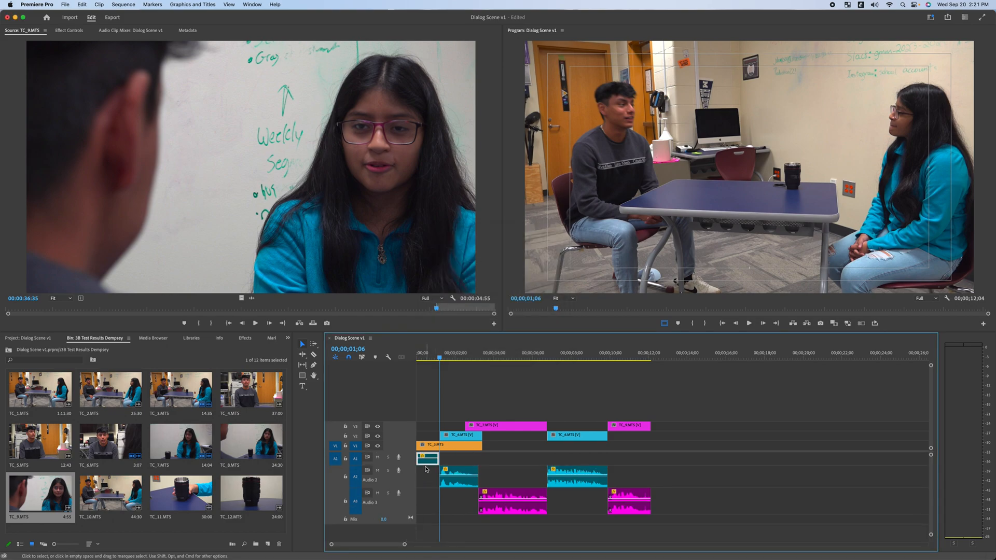
# Move the room-tone piece from A1 to a new A4 track at the sequence start, and play from the beginning.
pyautogui.moveTo(426, 465); pyautogui.dragTo(418, 544)
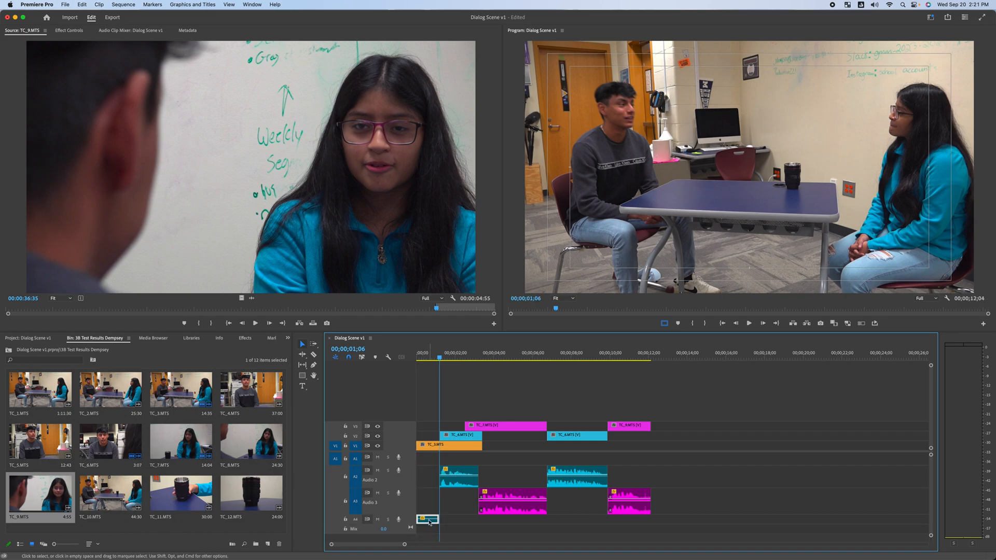
pyautogui.moveTo(435, 361); pyautogui.dragTo(408, 360)
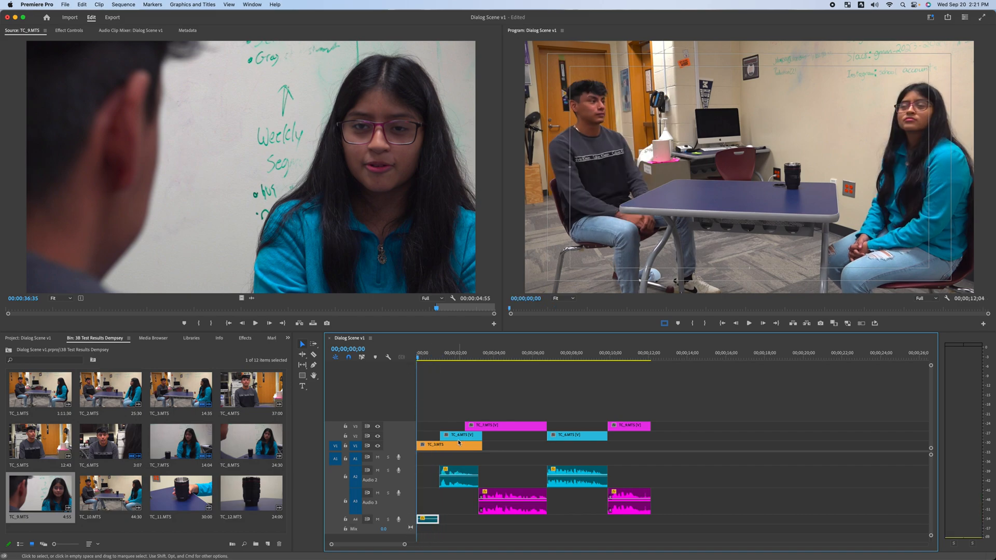
pyautogui.press('space')
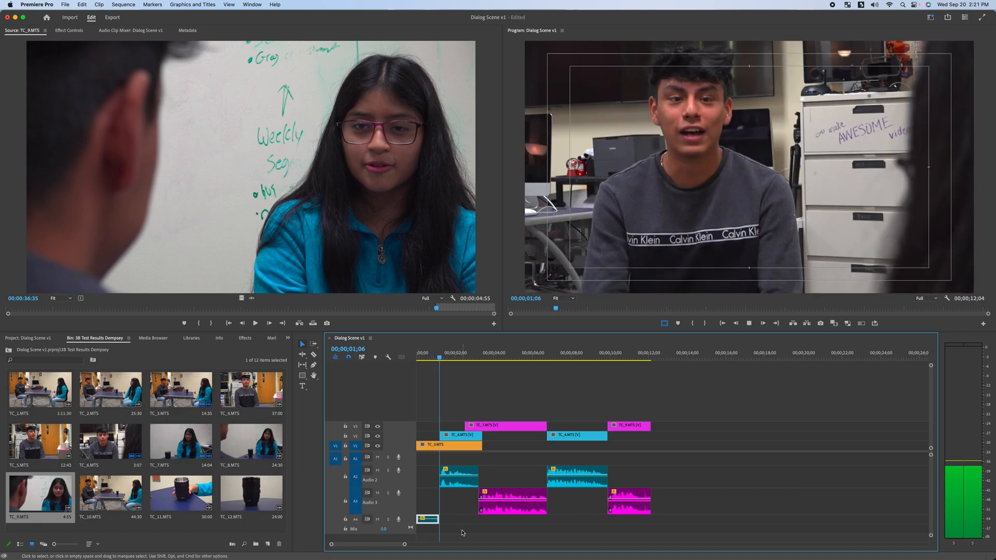
pyautogui.press('space')
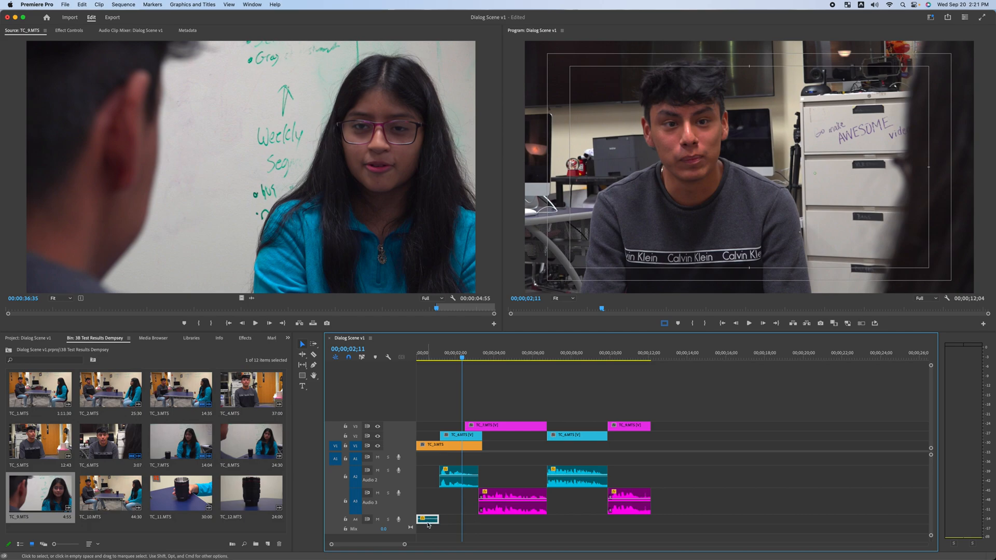
# Duplicate the room-tone piece on A4 under the first TC_6-to-TC_7 audio cut, and play across it from 00;00;01;26.
pyautogui.moveTo(428, 524); pyautogui.dragTo(478, 523)
pyautogui.moveTo(461, 363); pyautogui.dragTo(452, 361)
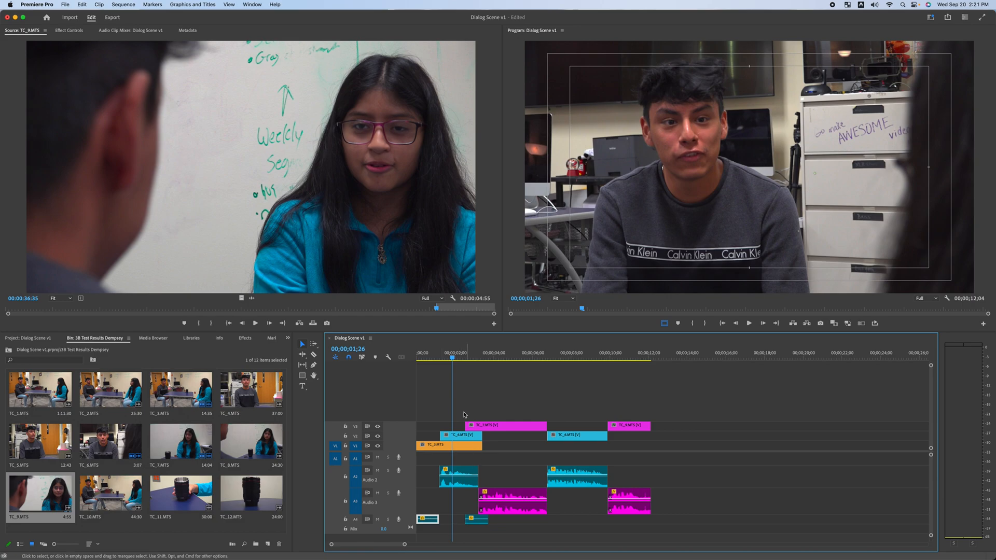
pyautogui.press('space')
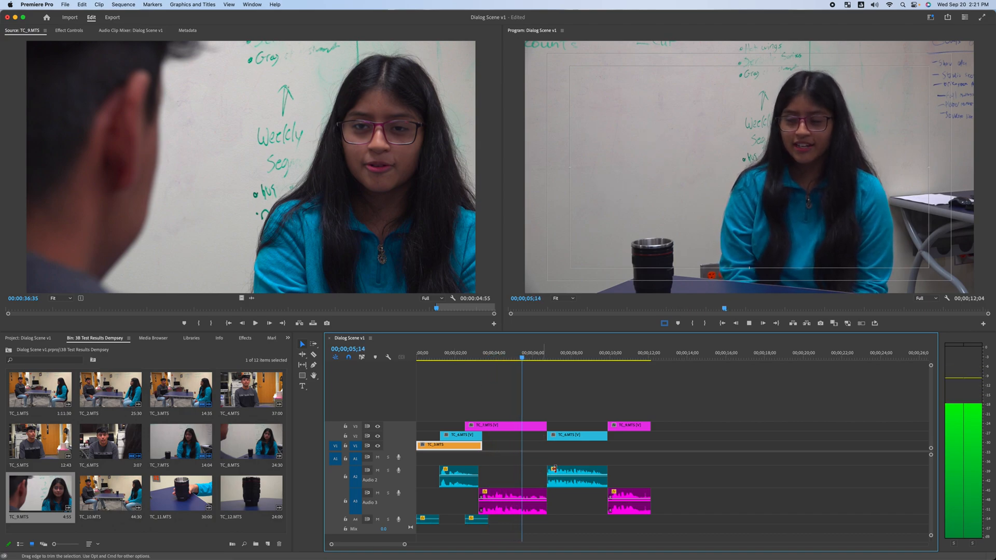
pyautogui.click(541, 367)
pyautogui.press('space')
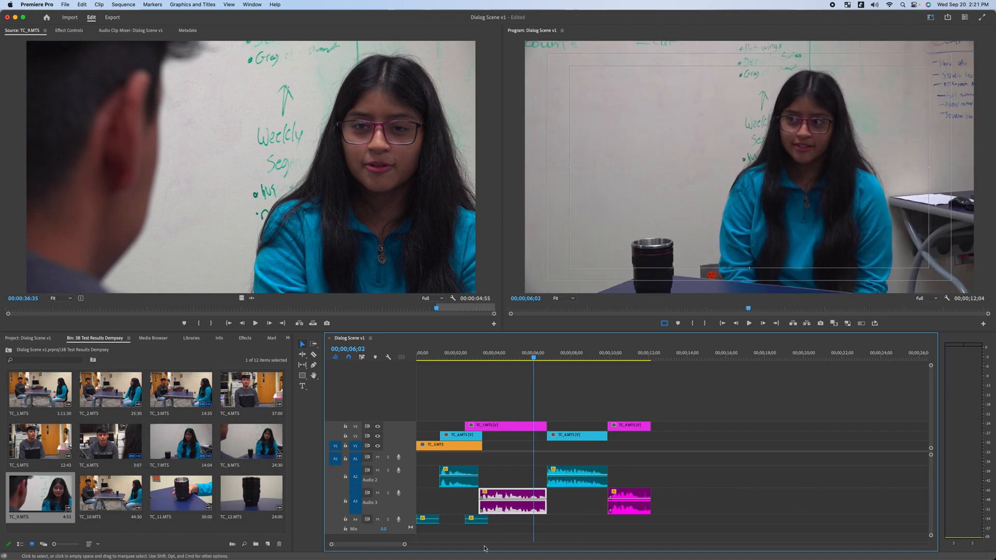
# Duplicate the room-tone piece on A4 under the TC_7-to-second-TC_6 audio cut, starting at about 00;00;06;02, and play the transition.
pyautogui.click(477, 520)
pyautogui.moveTo(477, 521); pyautogui.dragTo(546, 524)
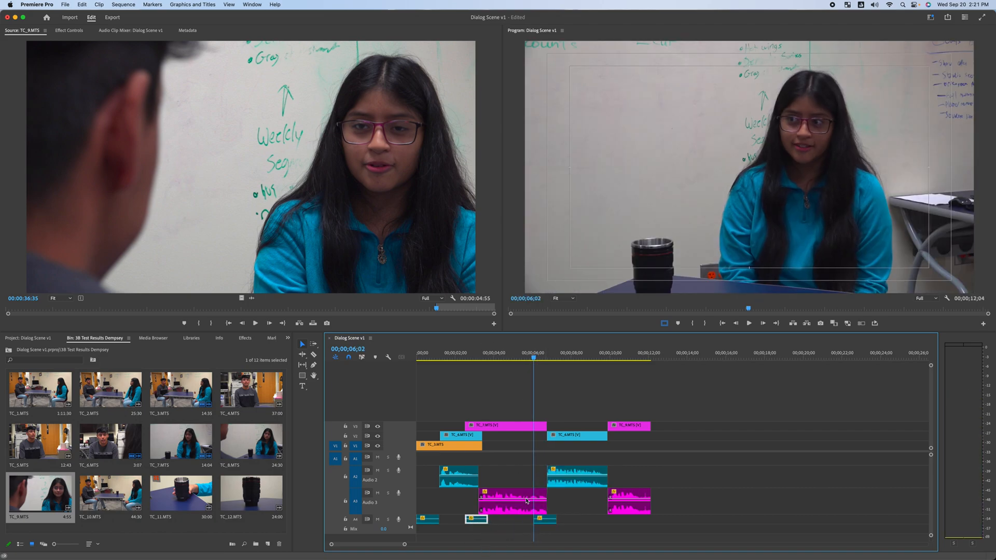
pyautogui.click(524, 358)
pyautogui.press('space')
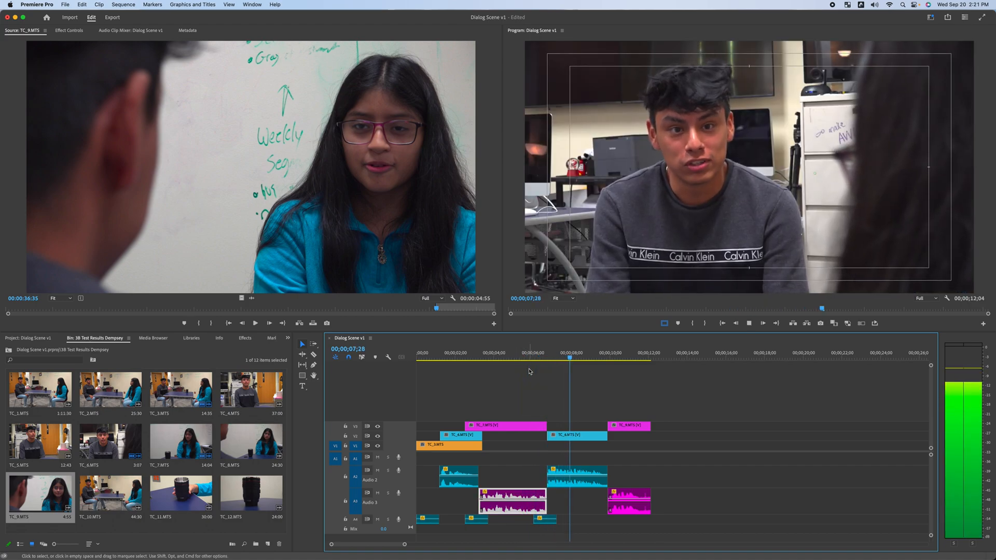
pyautogui.press('space')
# Duplicate the room tone on A4 under the TC_6-to-TC_9 audio cut and the end of TC_9, and play from the start.
pyautogui.click(546, 521)
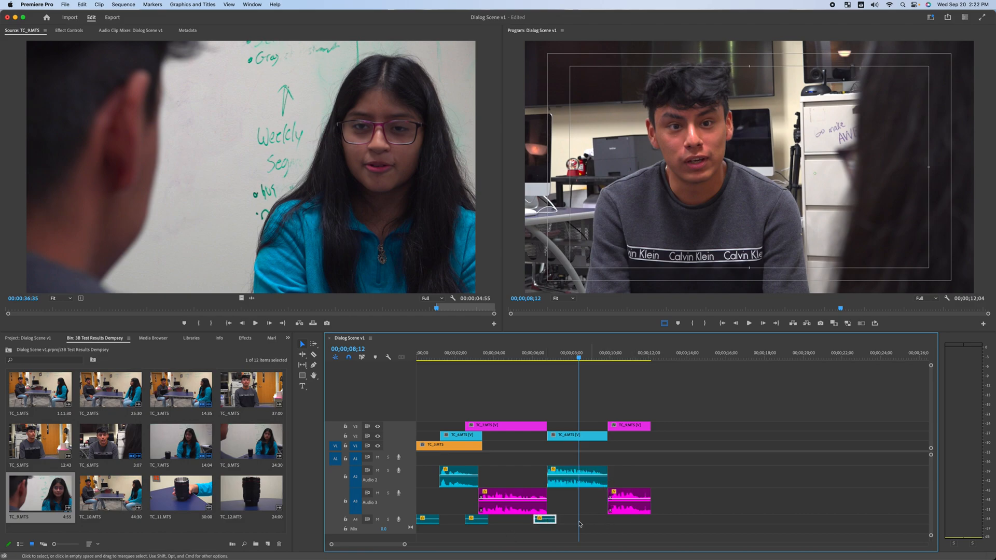
pyautogui.moveTo(553, 521); pyautogui.dragTo(655, 523)
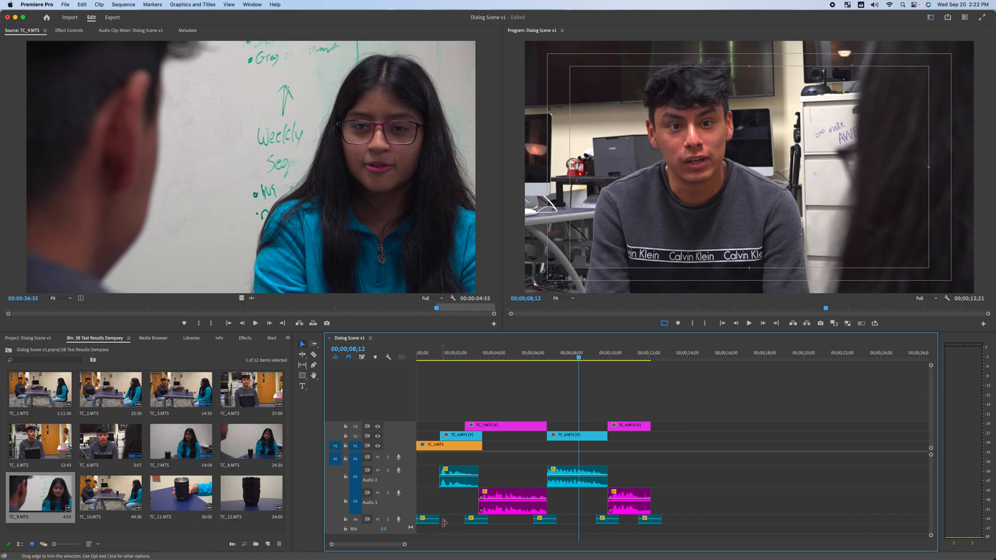
pyautogui.moveTo(460, 359); pyautogui.dragTo(402, 357)
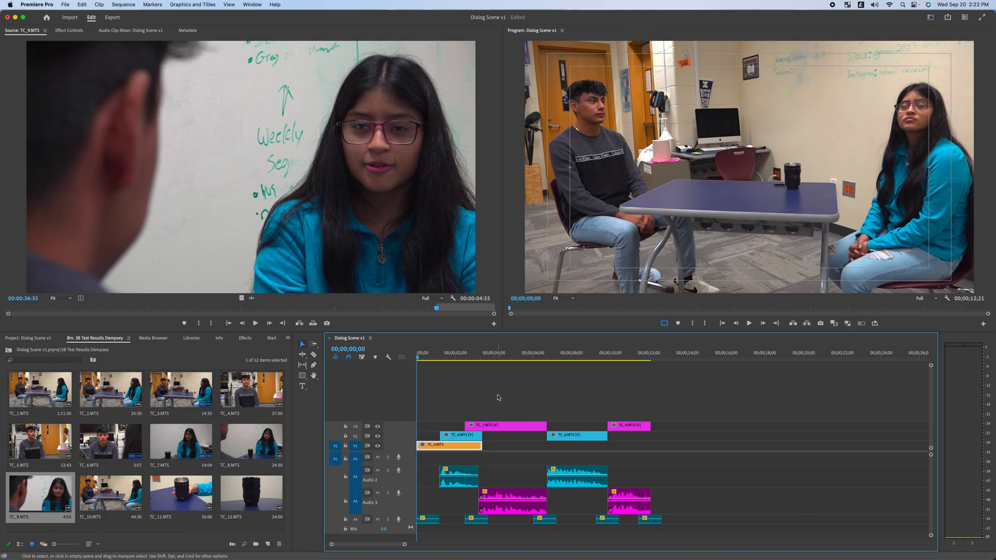
pyautogui.press('space')
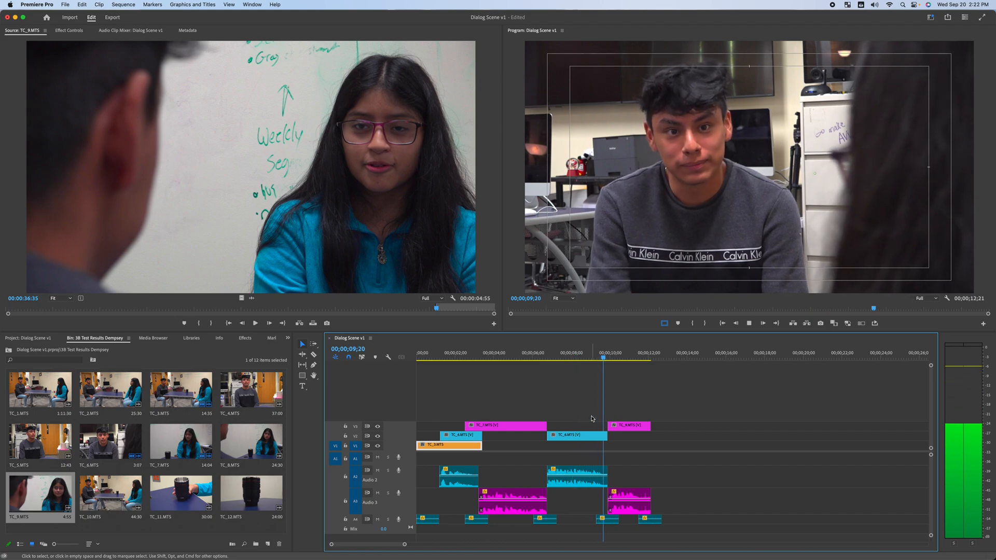
pyautogui.press('space')
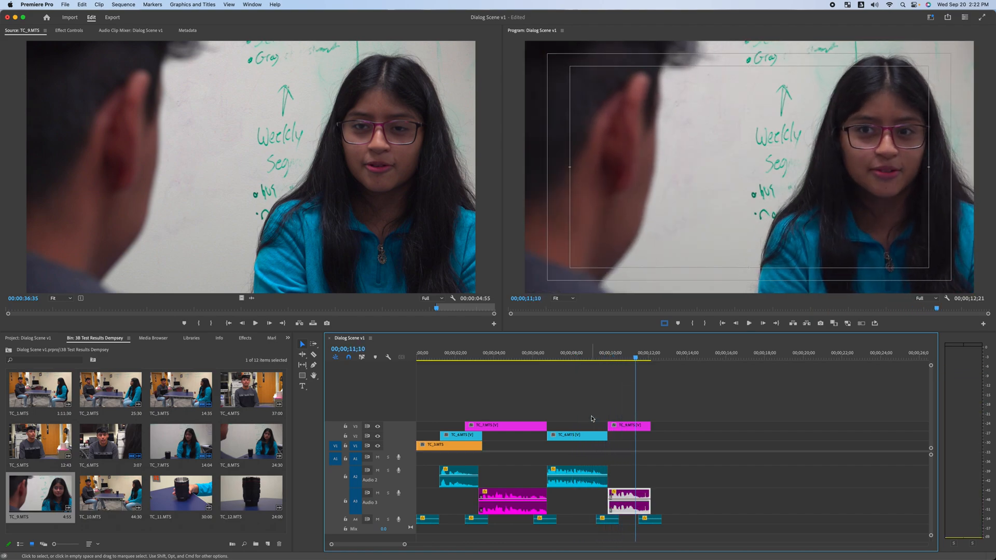
# Extend the second TC_6 video's start on V2 to 00;00;05;16, trim the TC_7 video's end on V3 to about 00;00;06;01, and play into TC_9.
pyautogui.moveTo(564, 350); pyautogui.dragTo(456, 400)
pyautogui.press('space')
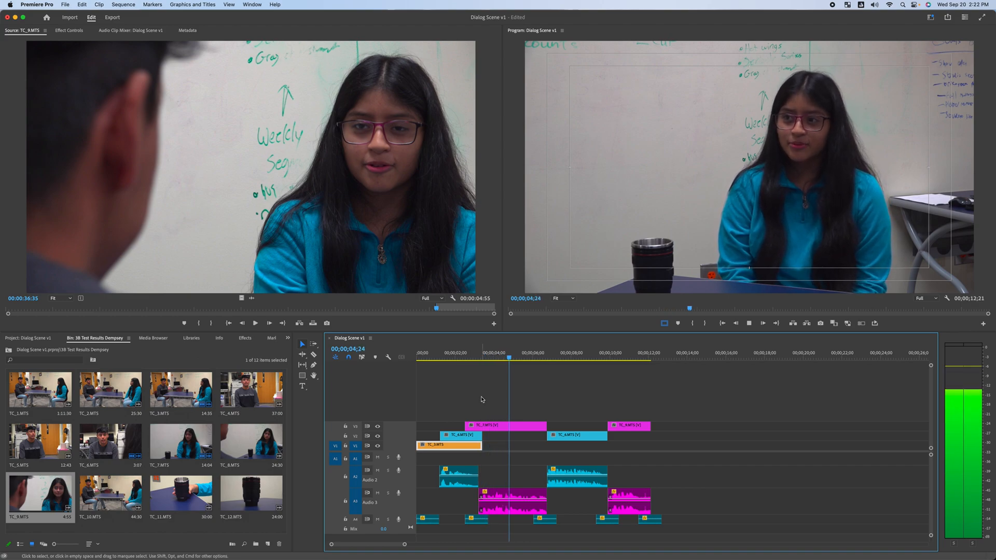
pyautogui.press('space')
pyautogui.click(542, 413)
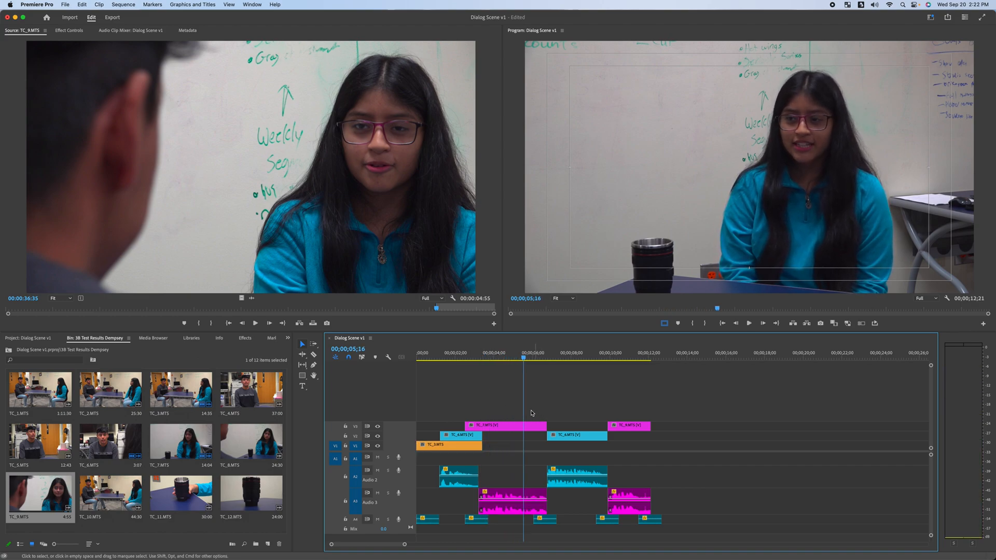
pyautogui.moveTo(549, 436); pyautogui.dragTo(532, 425)
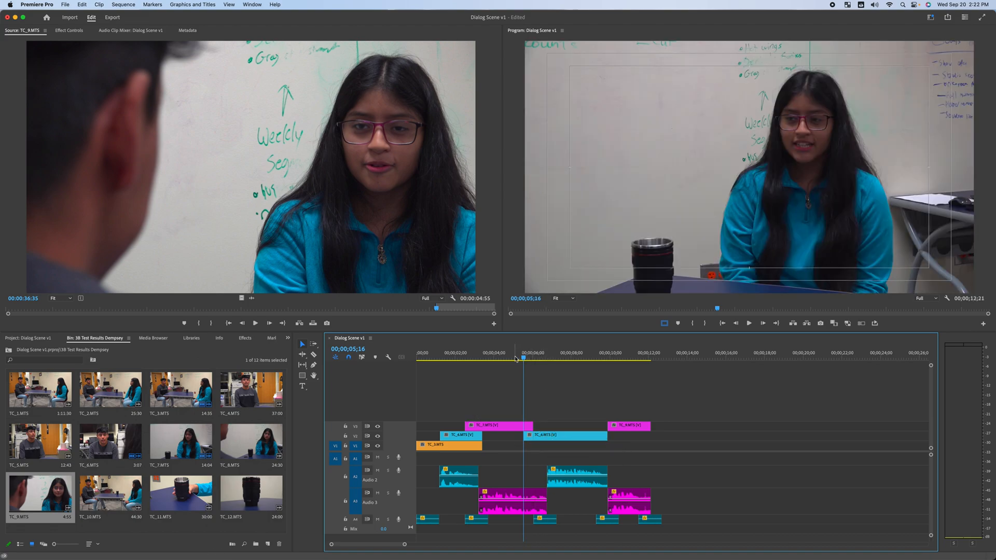
pyautogui.moveTo(515, 358); pyautogui.dragTo(502, 358)
pyautogui.press('space')
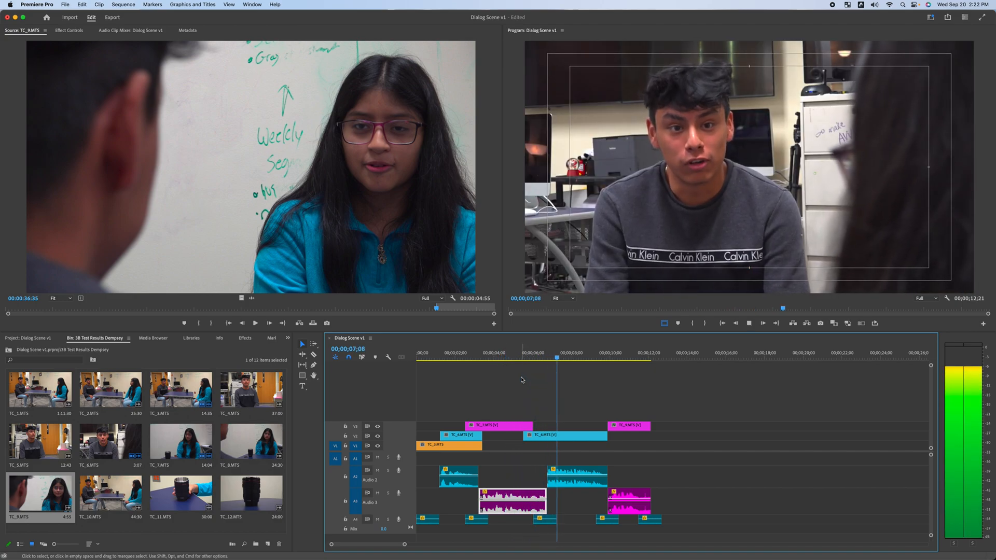
pyautogui.press('space')
pyautogui.moveTo(538, 354); pyautogui.dragTo(513, 380)
pyautogui.press('space')
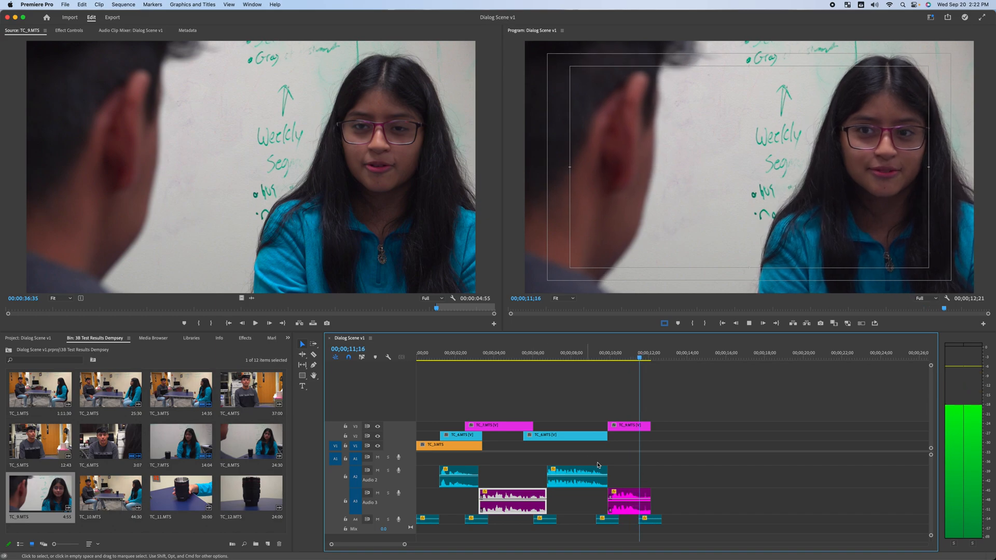
# Normalize the TC_9 audio clip's max peak to -10 dB, play from the second TC_6 clip into TC_9, and return to the sequence start.
pyautogui.click(633, 492)
pyautogui.rightClick(623, 494)
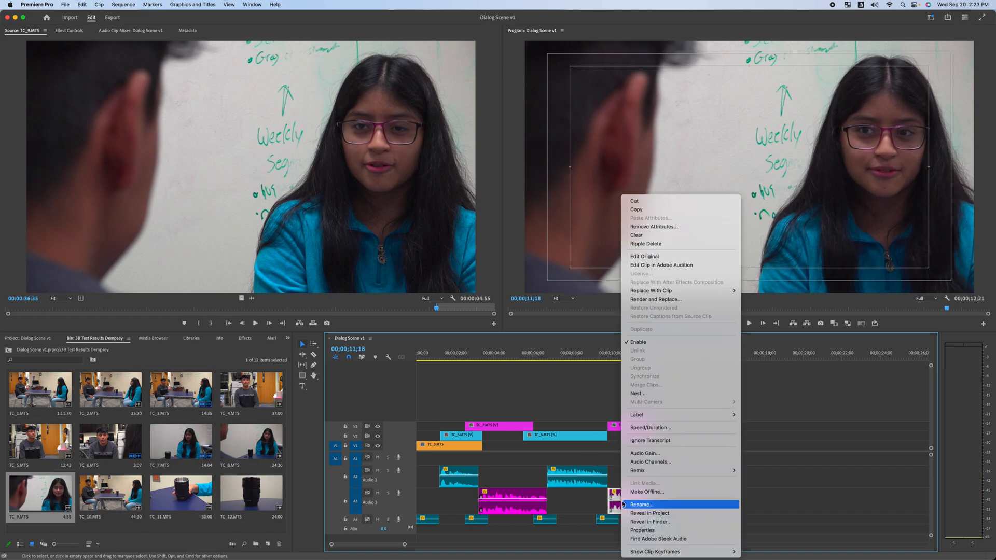
pyautogui.click(637, 453)
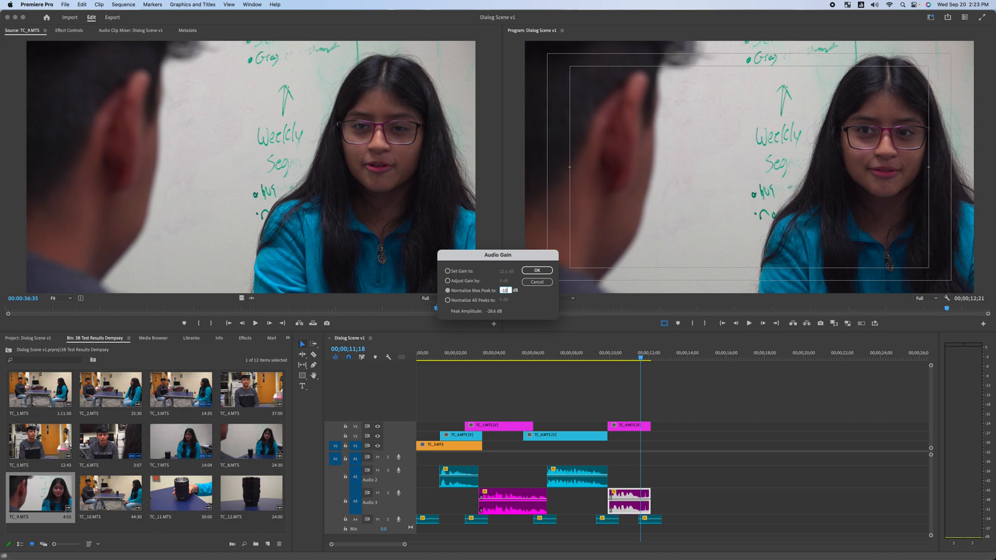
pyautogui.write('-10')
pyautogui.press('Return')
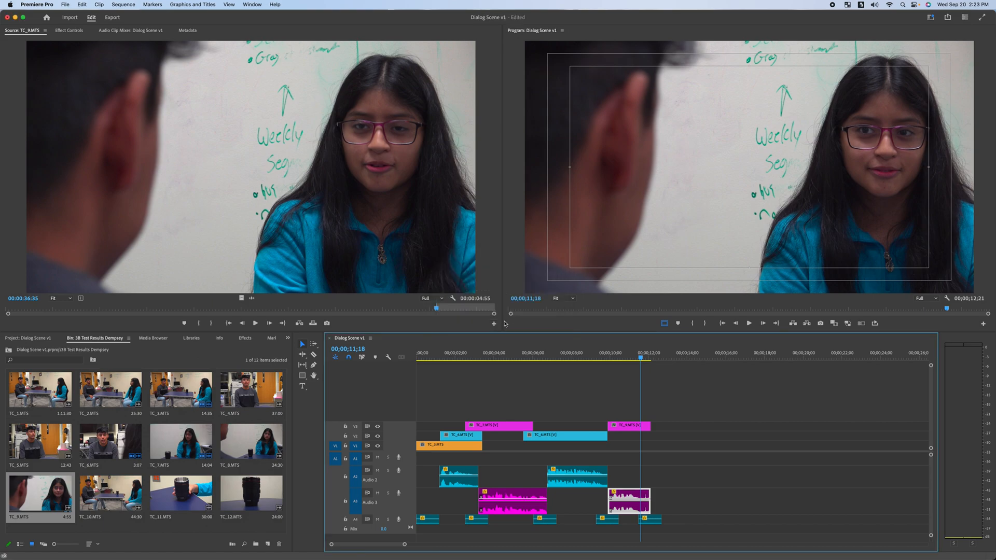
pyautogui.click(585, 358)
pyautogui.press('space')
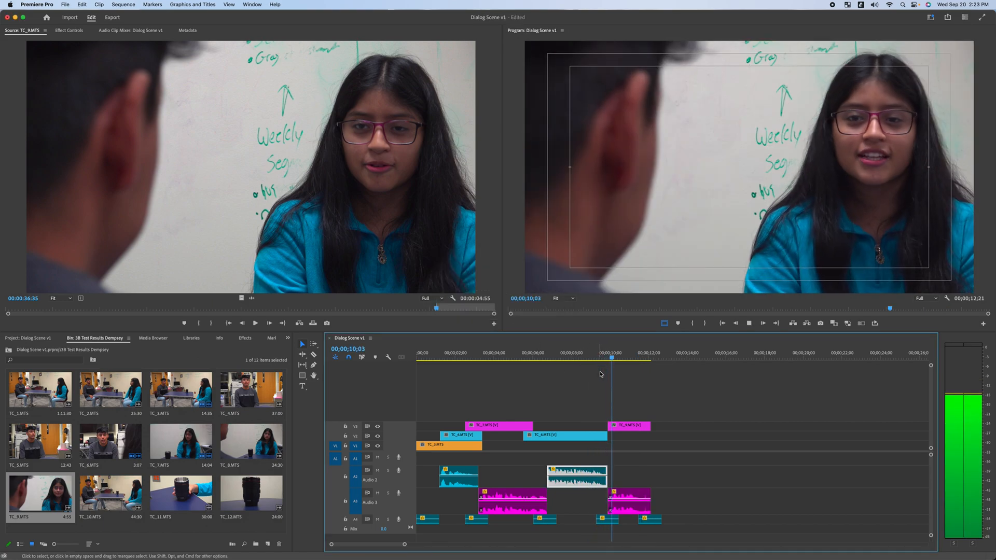
pyautogui.press('space')
pyautogui.moveTo(611, 358); pyautogui.dragTo(398, 377)
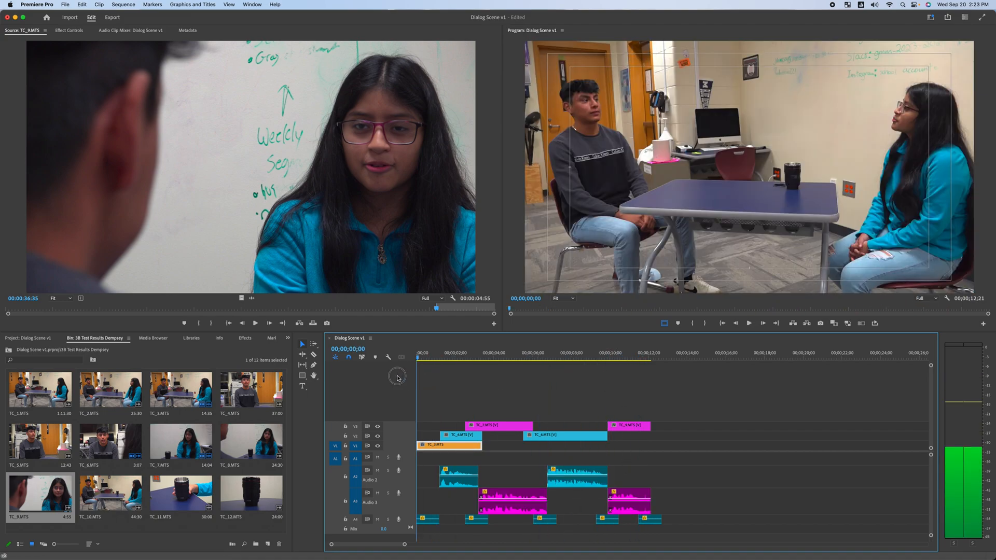
# Trim the TC_7 video's start on V3 to 00;00;03;04 and play across the first TC_6-to-TC_7 transition.
pyautogui.press('space')
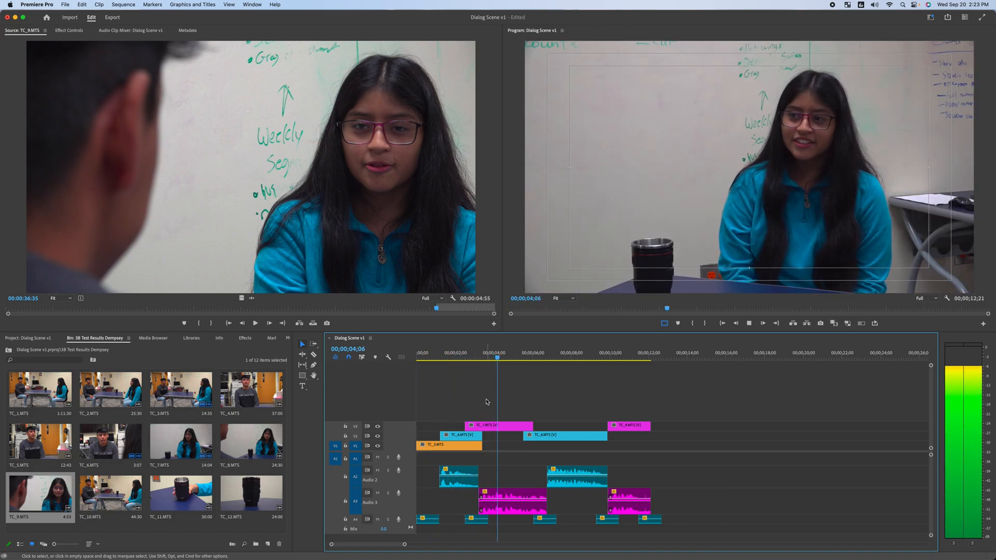
pyautogui.press('space')
pyautogui.click(474, 354)
pyautogui.moveTo(475, 355); pyautogui.dragTo(466, 355)
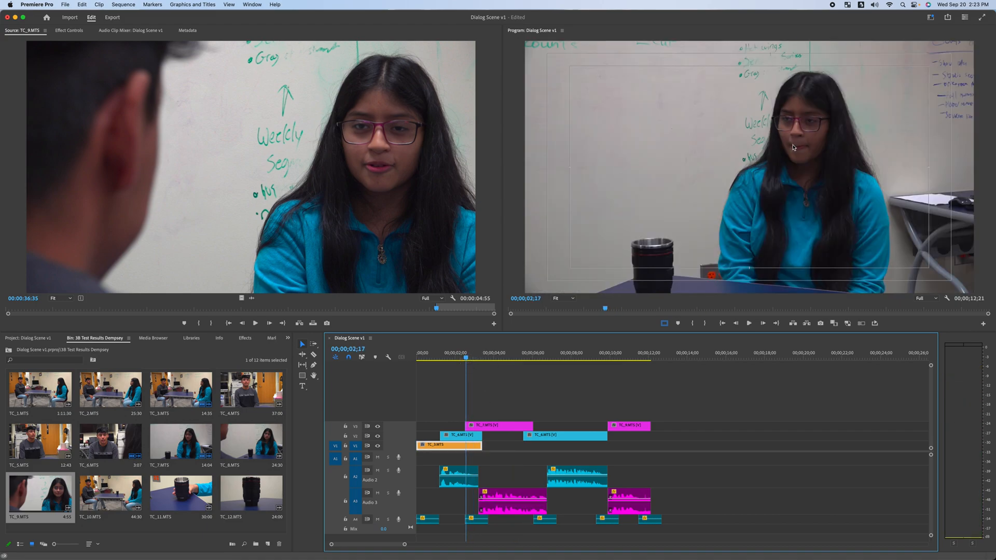
pyautogui.moveTo(465, 357); pyautogui.dragTo(480, 362)
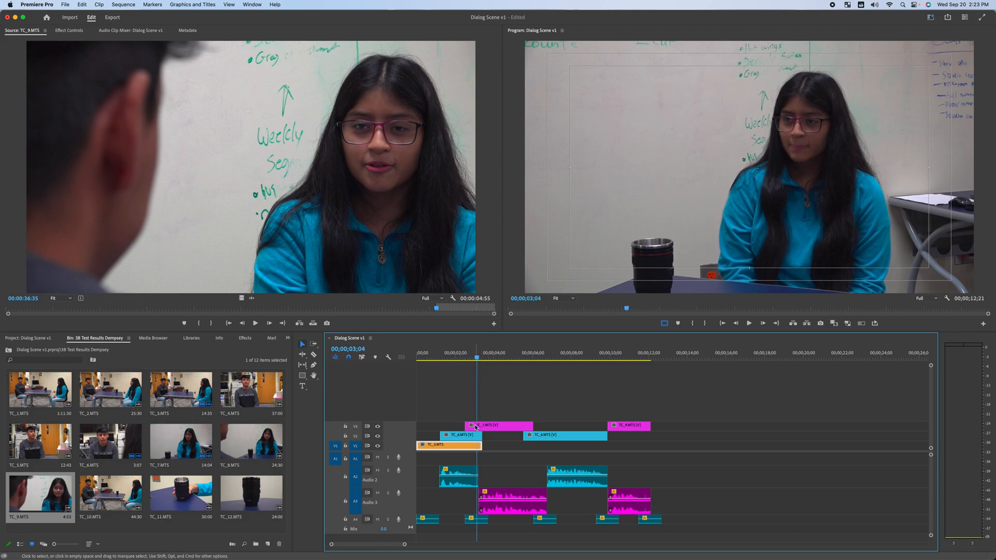
pyautogui.moveTo(467, 425); pyautogui.dragTo(476, 425)
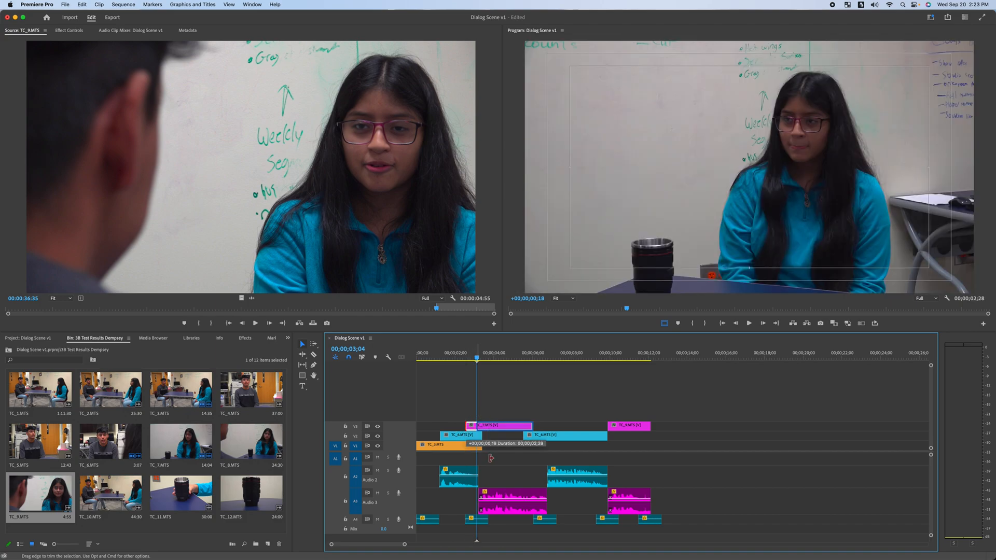
pyautogui.click(468, 355)
pyautogui.press('space')
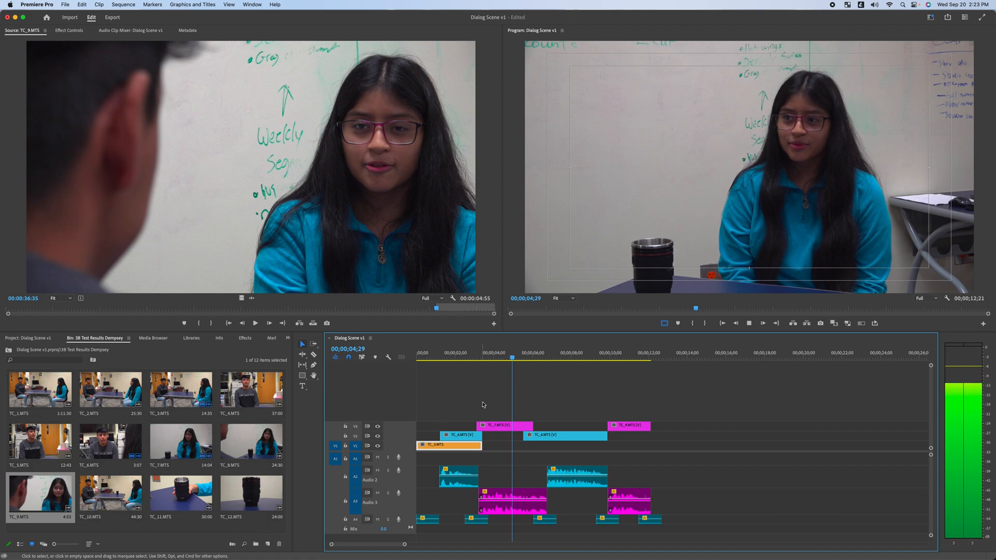
pyautogui.press('space')
# Trim the TC_7 video's start on V3 to 00;00;03;21, extend the first TC_6 video's end on V2 to meet it, and play the transition.
pyautogui.click(462, 355)
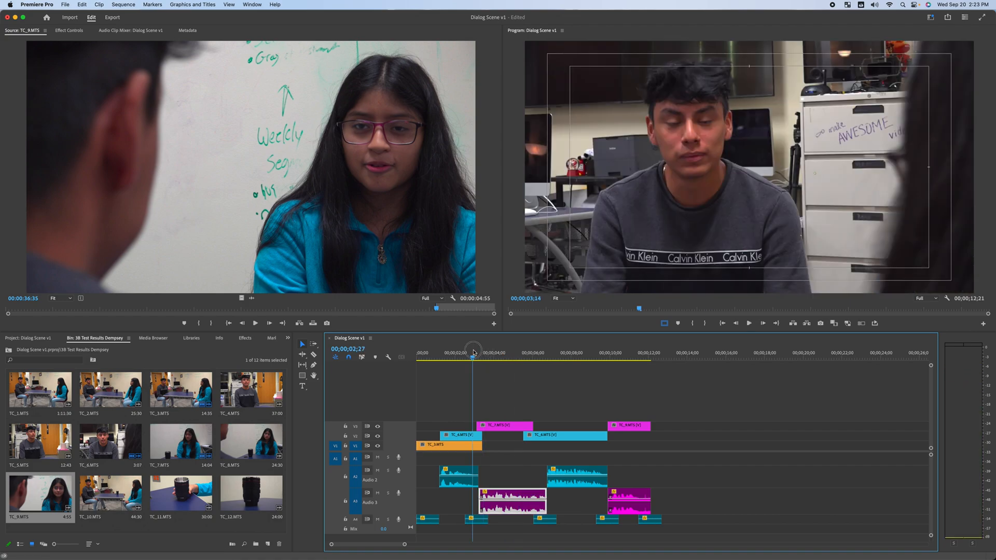
pyautogui.press('space')
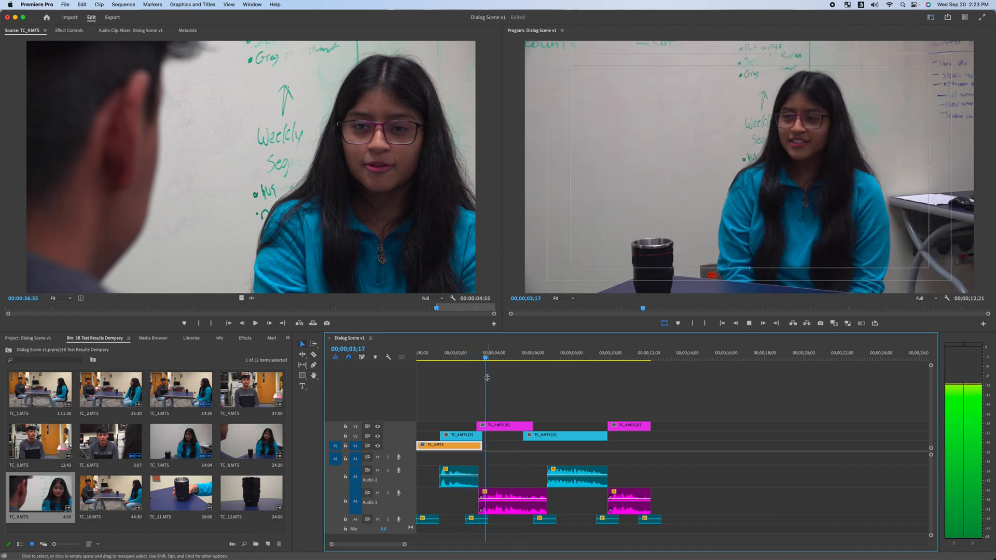
pyautogui.press('space')
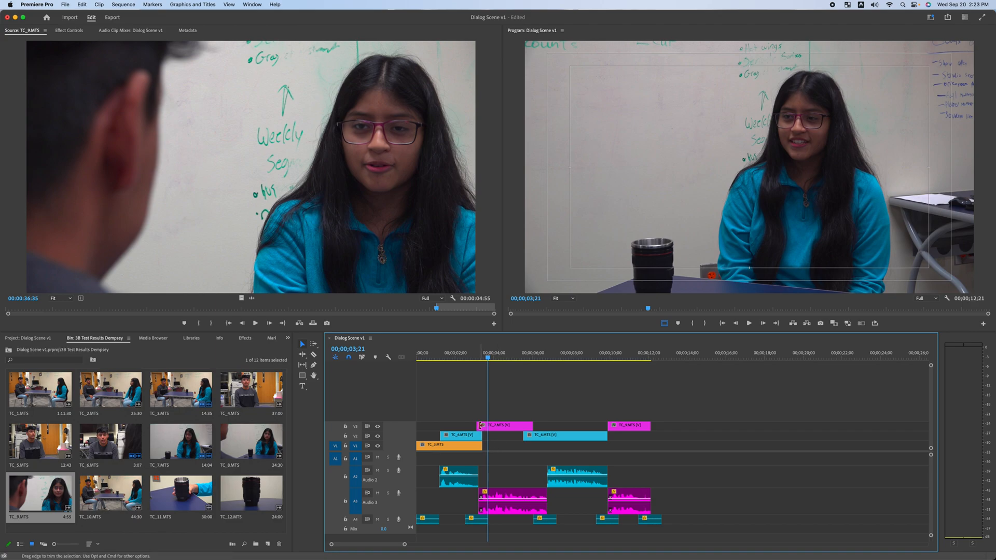
pyautogui.moveTo(479, 424)
pyautogui.mouseDown()
pyautogui.moveTo(488, 425)
pyautogui.moveTo(483, 444)
pyautogui.mouseUp()
pyautogui.moveTo(465, 358); pyautogui.dragTo(452, 357)
pyautogui.press('space')
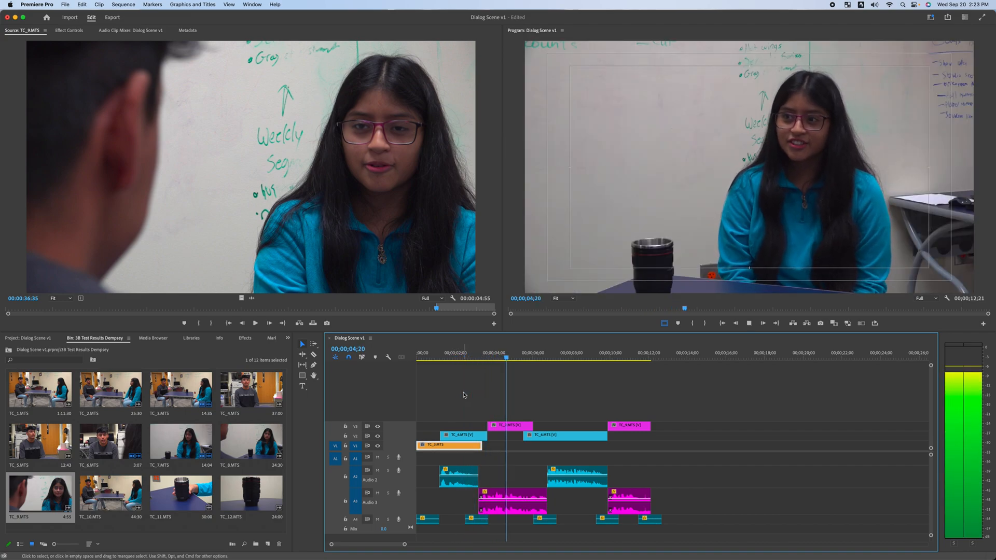
pyautogui.press('space')
pyautogui.click(508, 384)
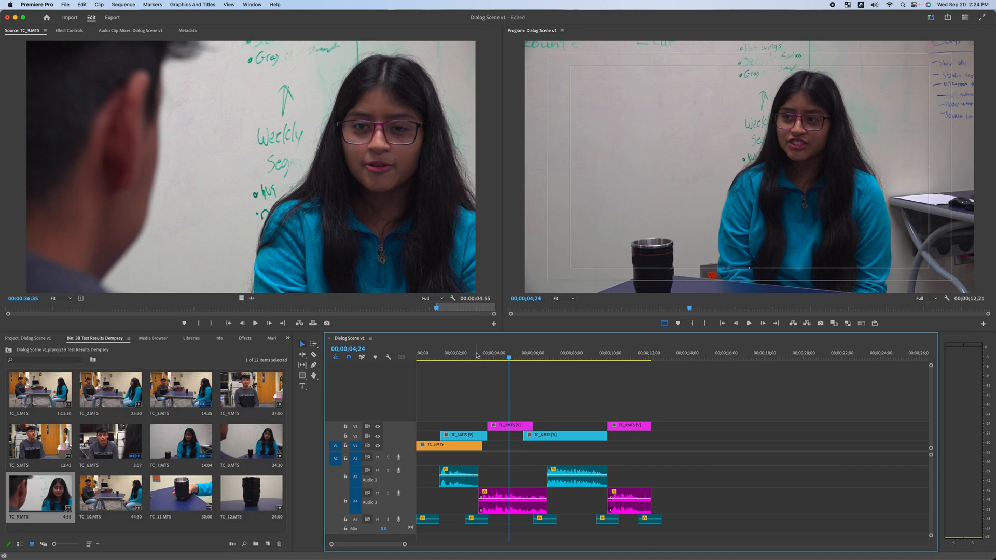
# Review the opening wide shot and the first TC_6-to-TC_7 transition, replaying it from the sequence start.
pyautogui.press('j')
pyautogui.press('l')
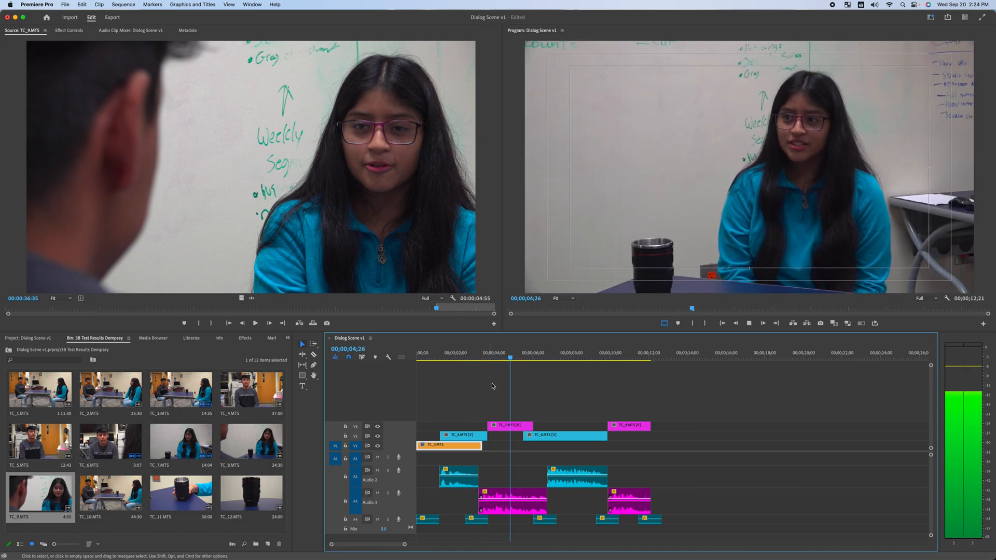
pyautogui.press('k')
pyautogui.moveTo(501, 356); pyautogui.dragTo(399, 404)
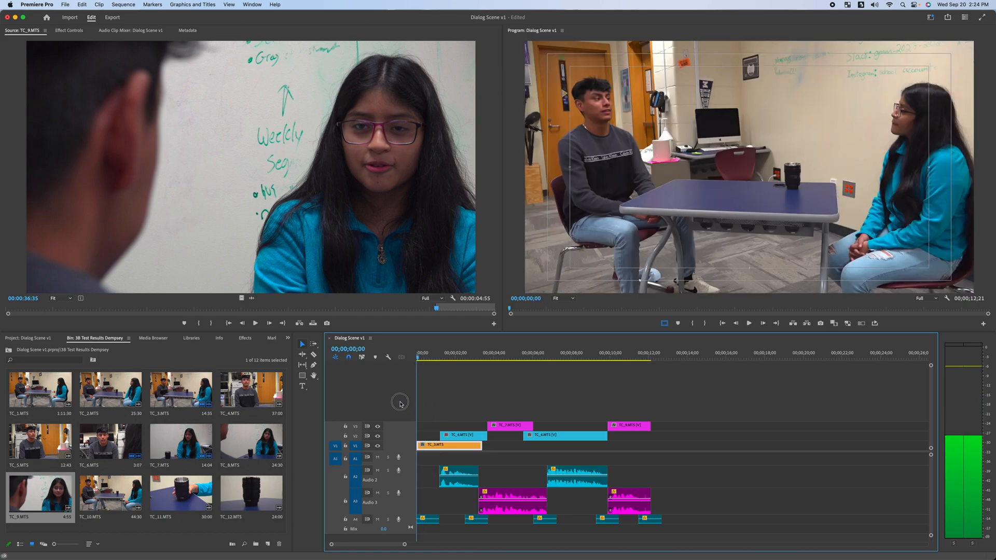
pyautogui.press('l')
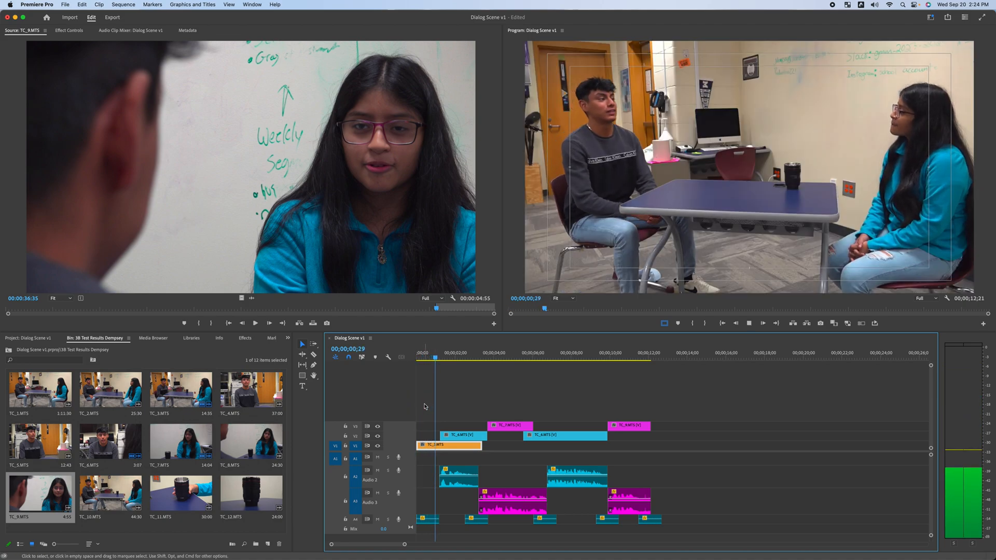
pyautogui.click(432, 357)
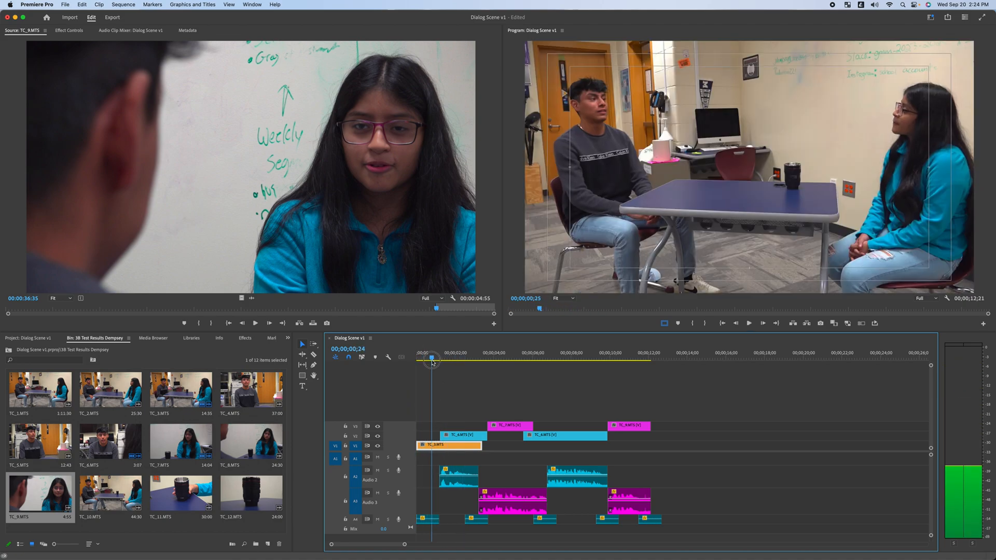
pyautogui.press('l')
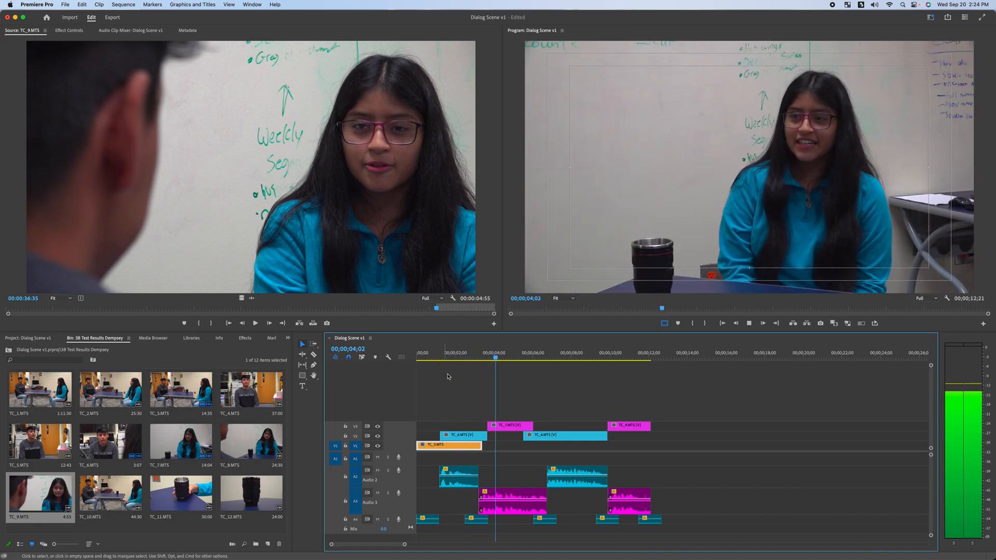
pyautogui.press('k')
pyautogui.moveTo(511, 353); pyautogui.dragTo(500, 378)
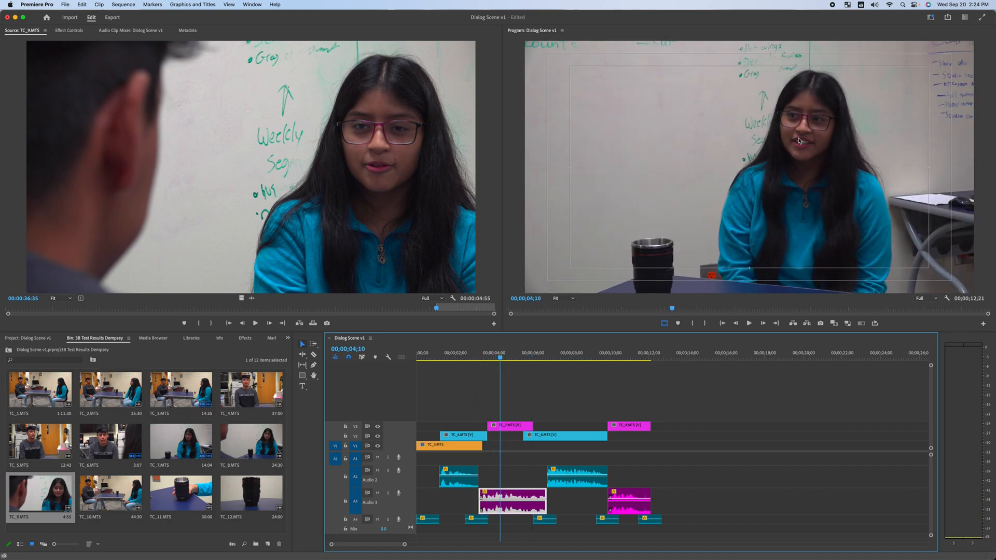
pyautogui.click(487, 387)
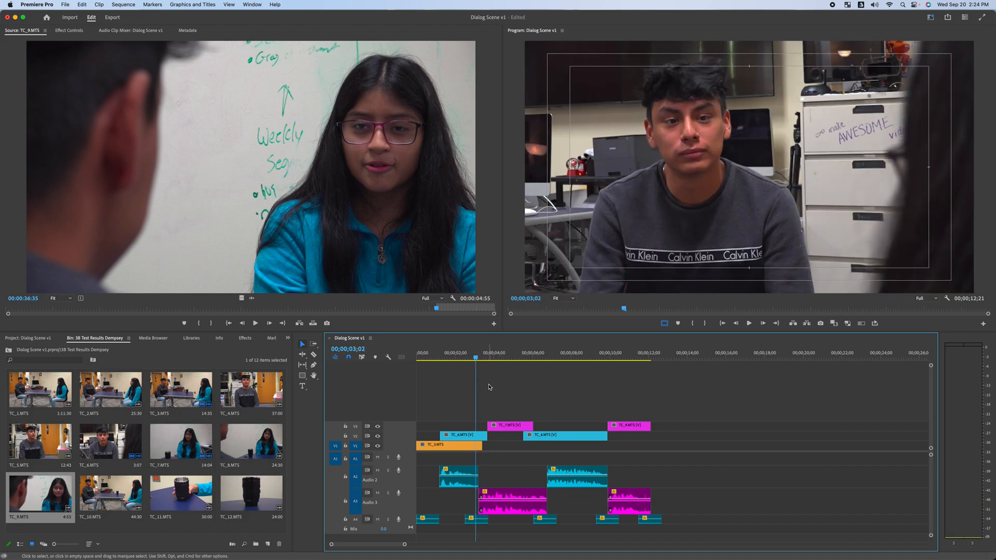
# Play from about 00;00;03;02 through TC_7 and the second TC_6 clip into TC_9.
pyautogui.press('space')
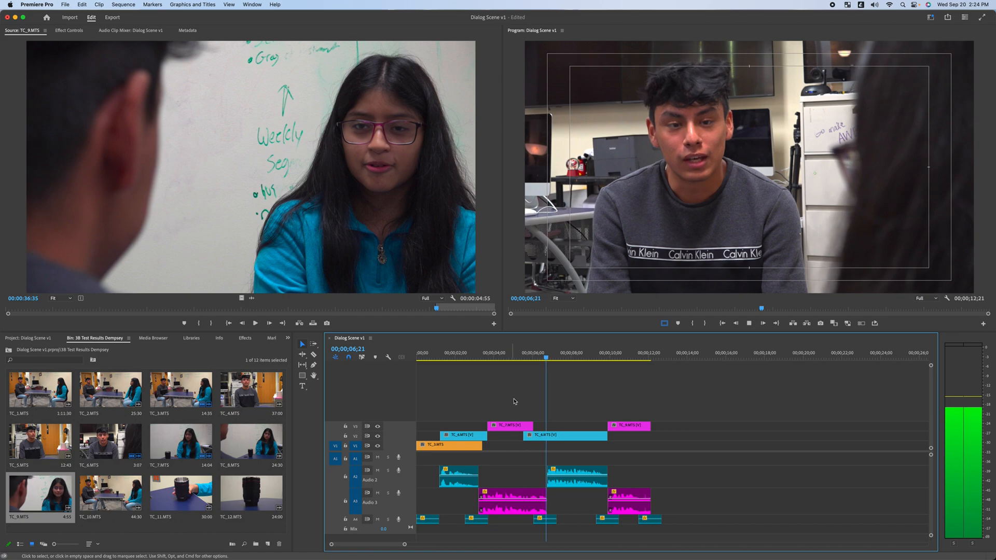
pyautogui.press('space')
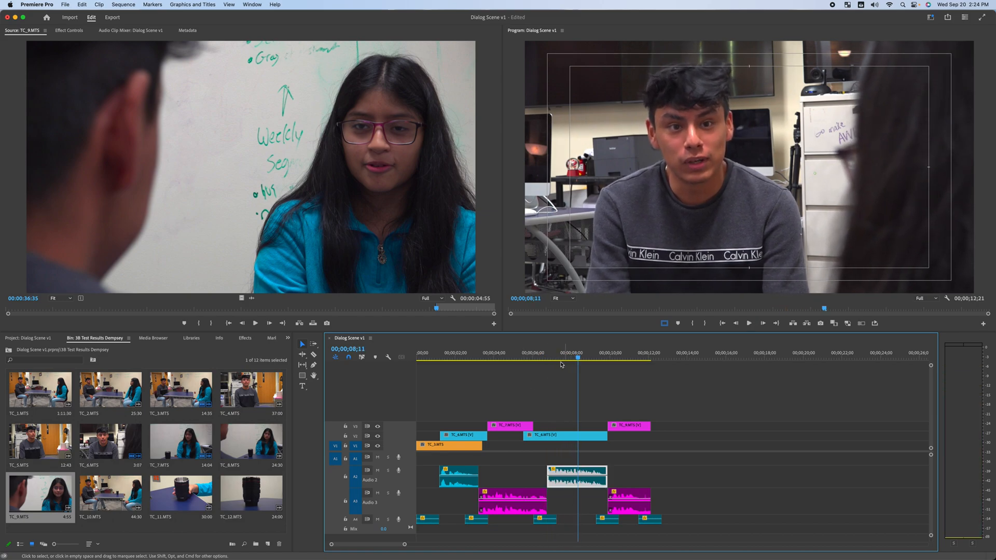
pyautogui.press('space')
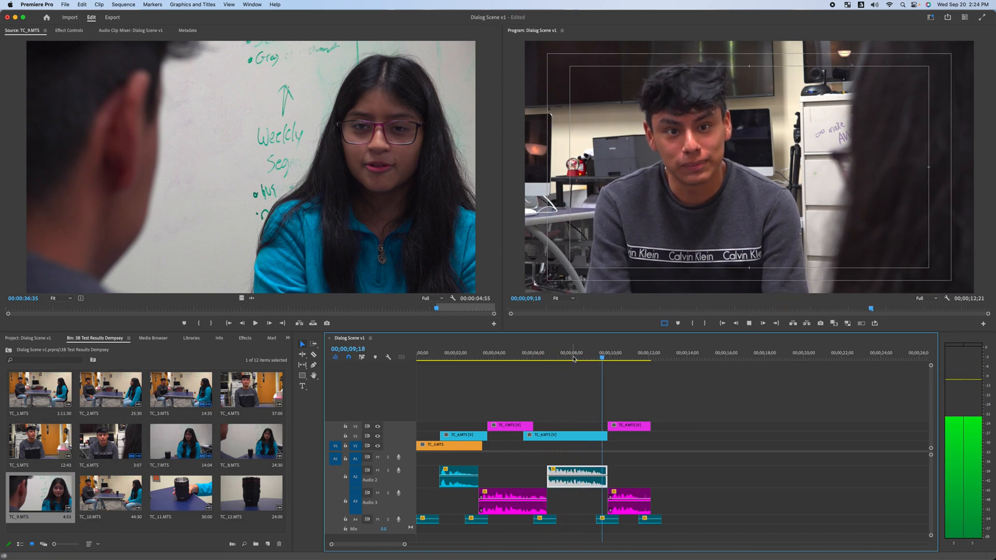
pyautogui.press('space')
pyautogui.press('space')
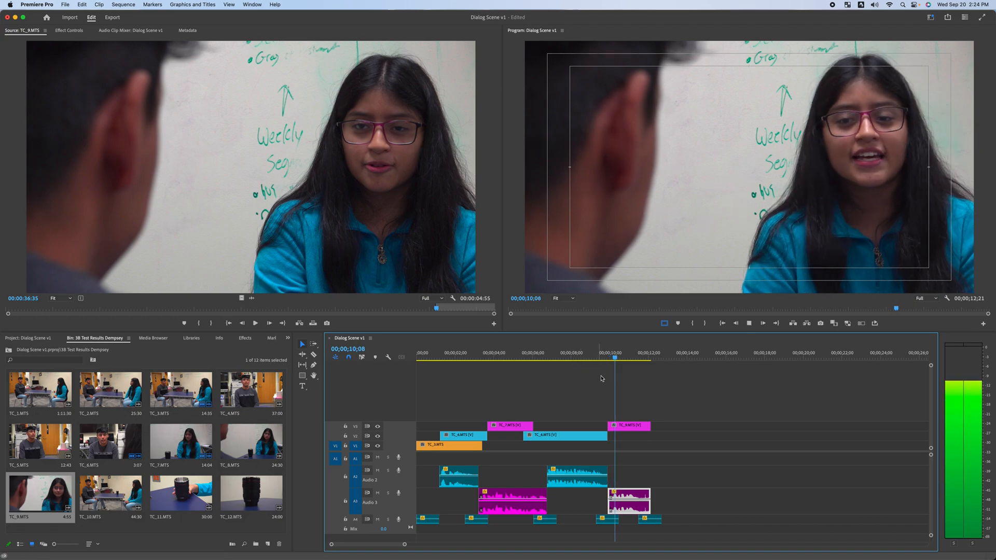
# Find the end of the spoken line in the second TC_6 clip, extend the TC_9 video's start on V3 to 00;00;09;08, and play the cut.
pyautogui.click(597, 372)
pyautogui.press('space')
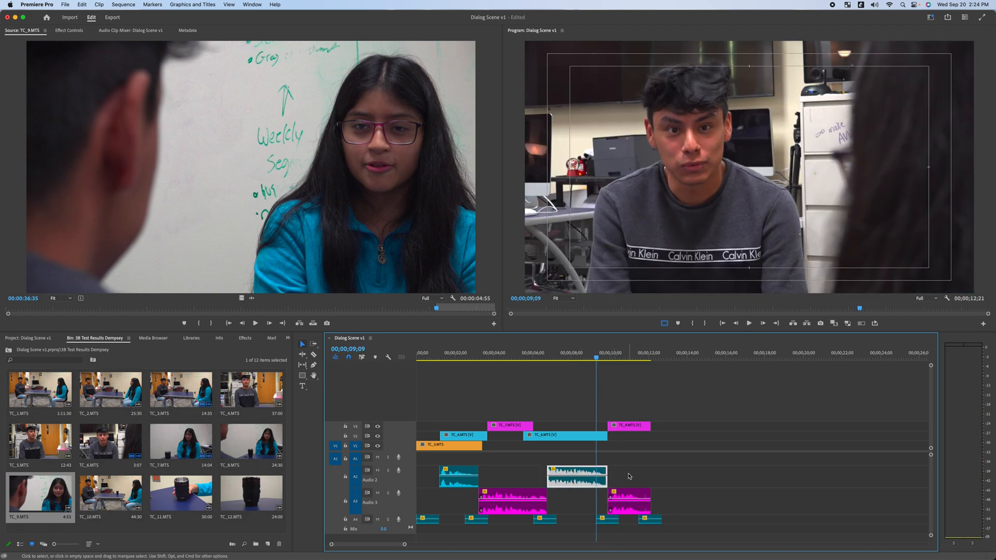
pyautogui.press('space')
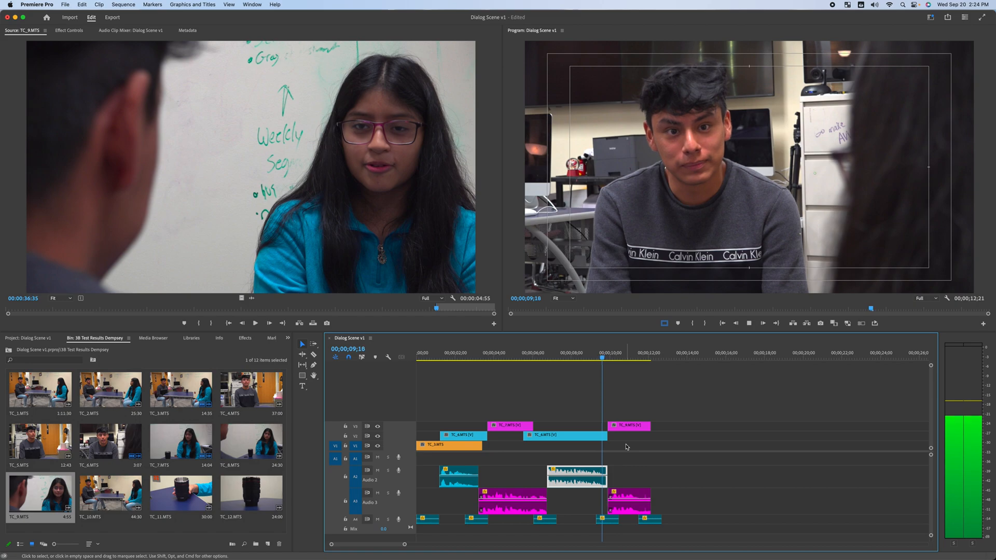
pyautogui.click(612, 355)
pyautogui.click(594, 355)
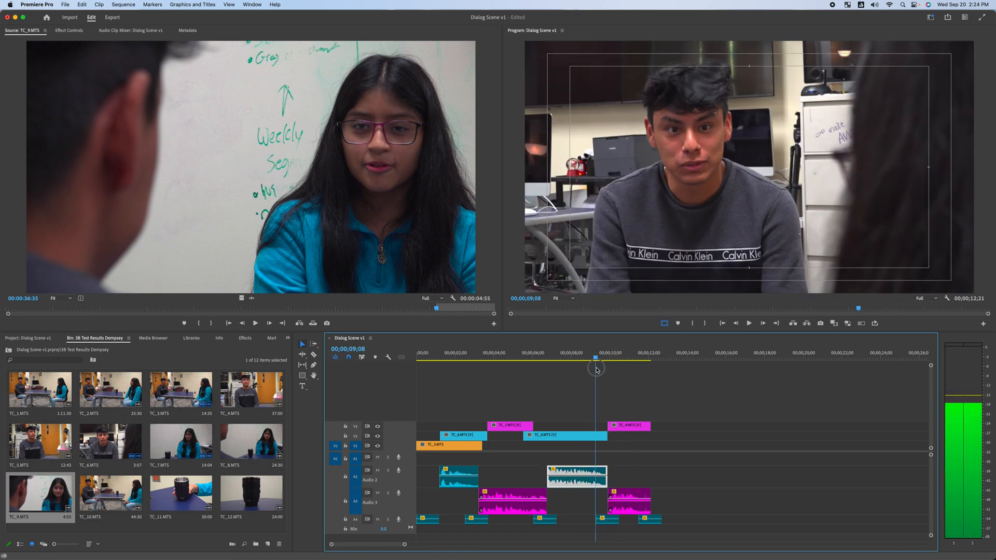
pyautogui.click(606, 424)
pyautogui.moveTo(609, 425); pyautogui.dragTo(594, 426)
pyautogui.click(564, 356)
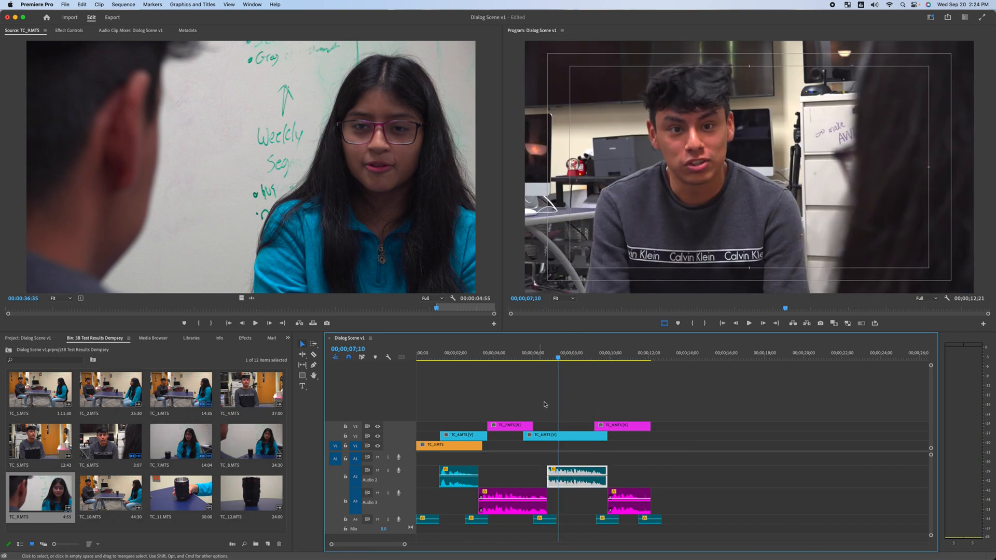
pyautogui.press('space')
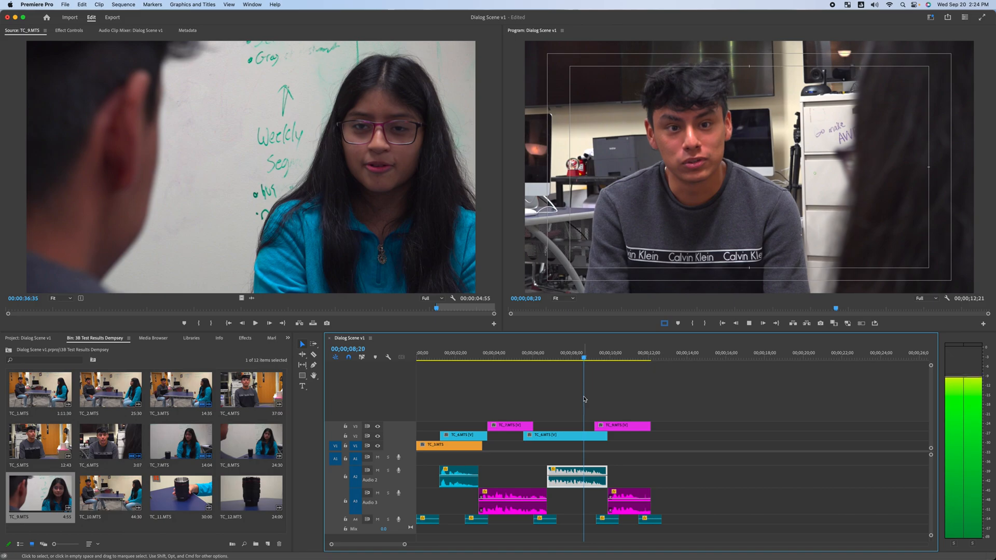
pyautogui.press('space')
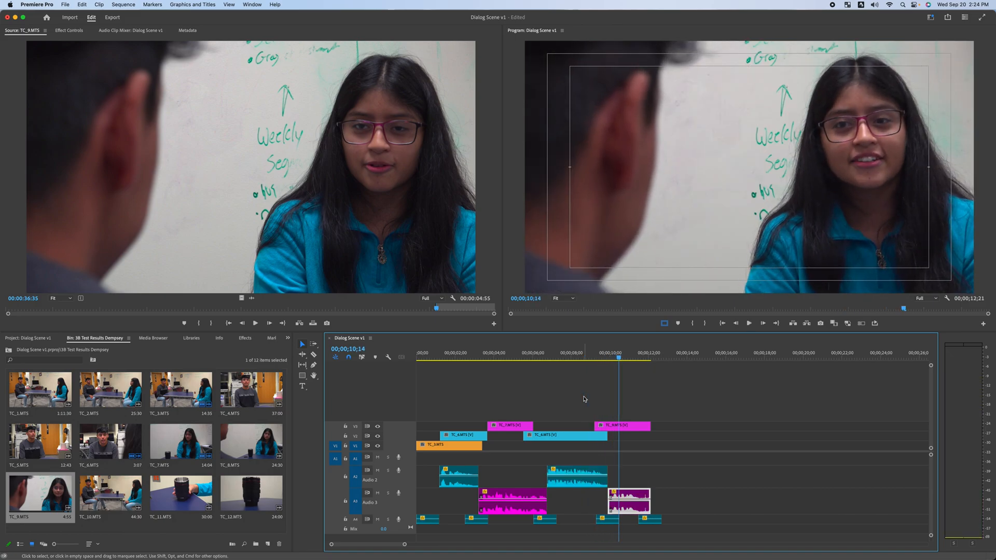
# Extend the TC_9 video's start on V3 further back to about 00;00;08;16 and play from the second TC_6 clip to the sequence's end.
pyautogui.moveTo(594, 424); pyautogui.dragTo(581, 422)
pyautogui.click(561, 357)
pyautogui.press('space')
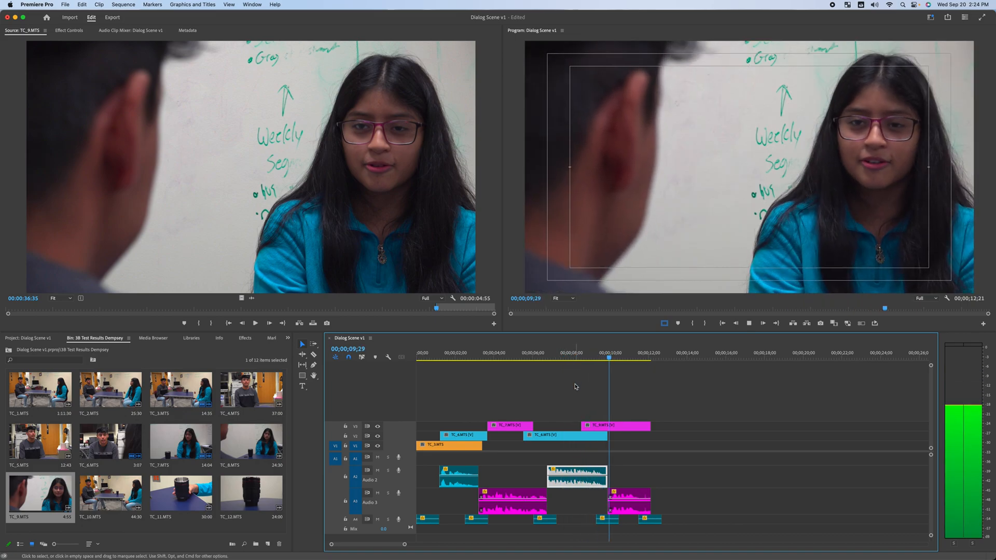
pyautogui.press('space')
pyautogui.moveTo(606, 357); pyautogui.dragTo(586, 400)
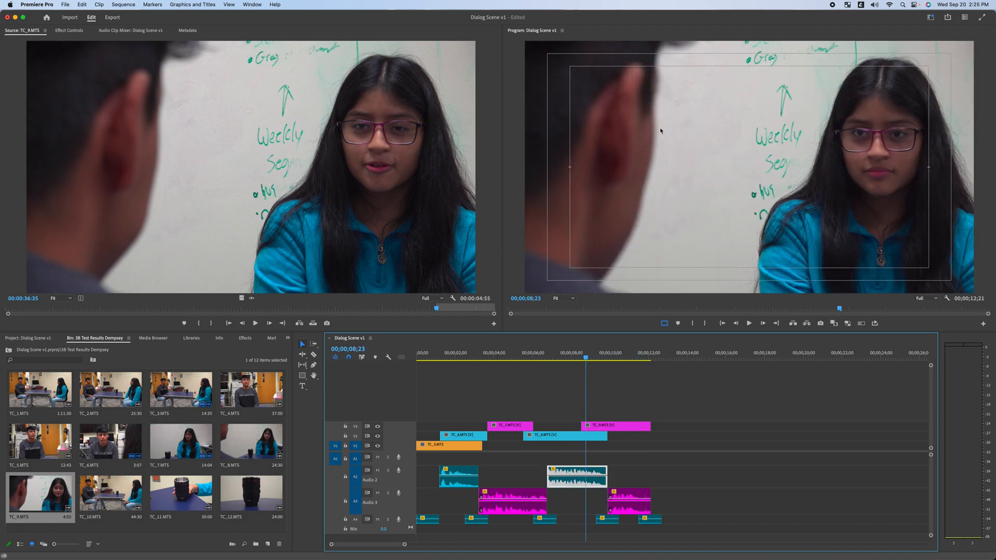
pyautogui.moveTo(564, 358); pyautogui.dragTo(556, 360)
pyautogui.click(599, 398)
pyautogui.press('space')
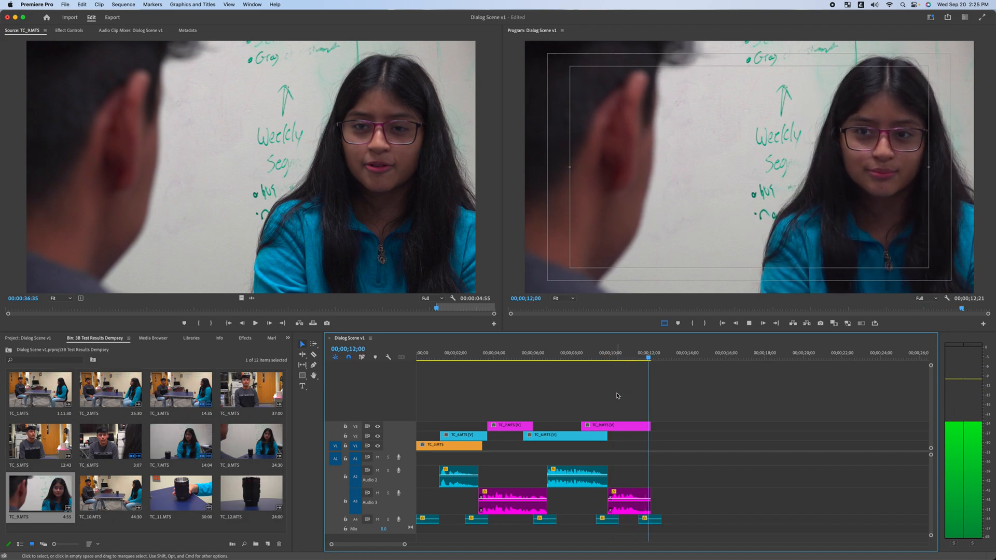
pyautogui.click(636, 356)
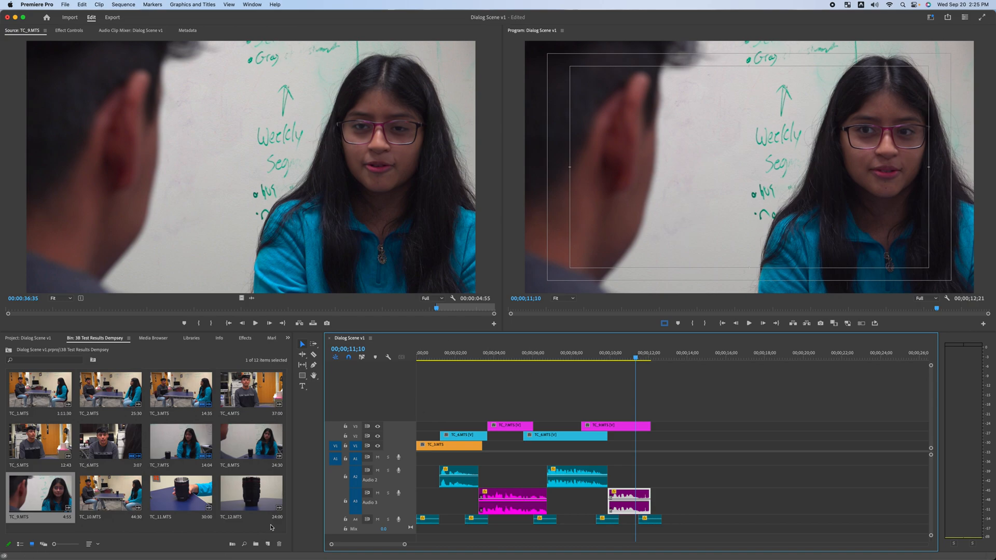
# Open TC_3.MTS in the source monitor, find the end of the dialog, and mark an In point at about 00:00:26:44.
pyautogui.doubleClick(181, 397)
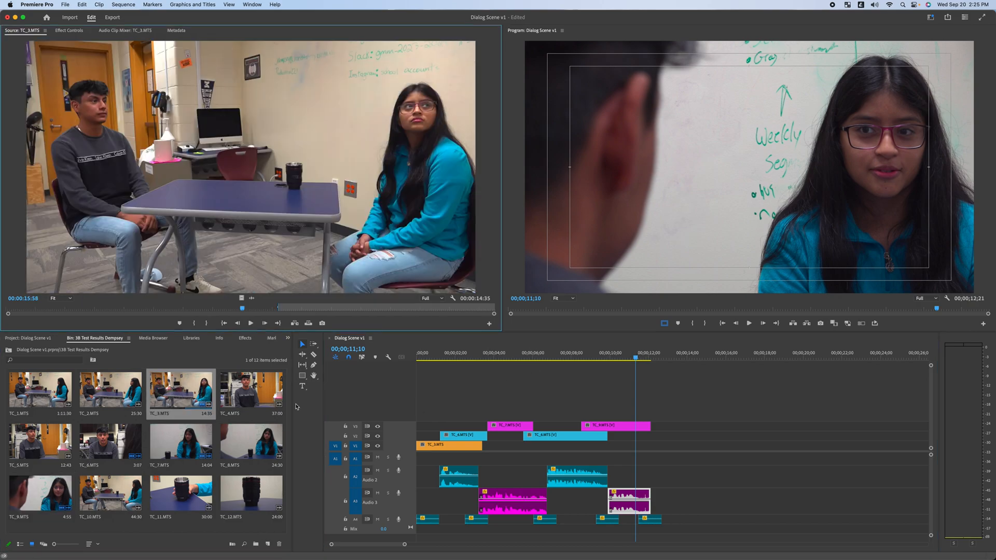
pyautogui.moveTo(281, 310); pyautogui.dragTo(419, 312)
pyautogui.press('space')
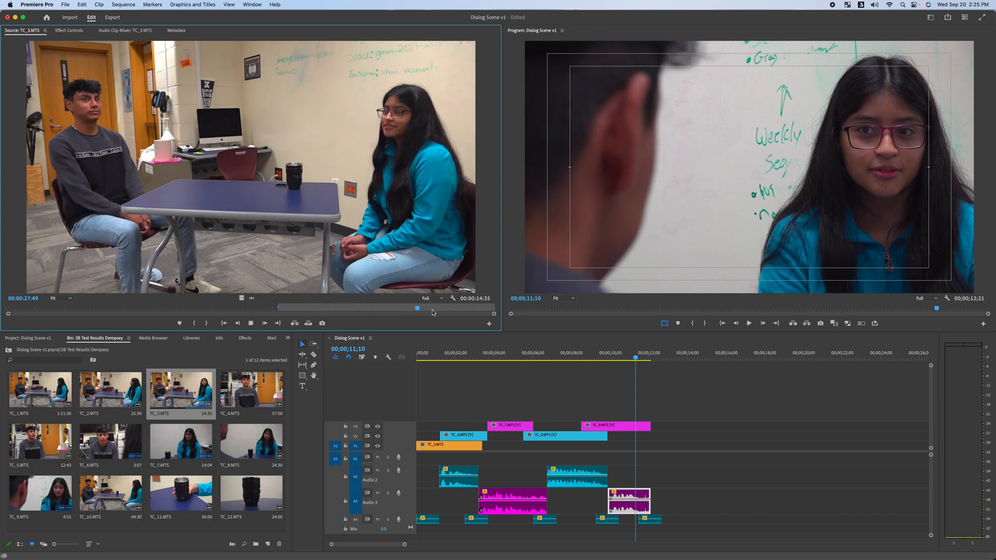
pyautogui.click(390, 312)
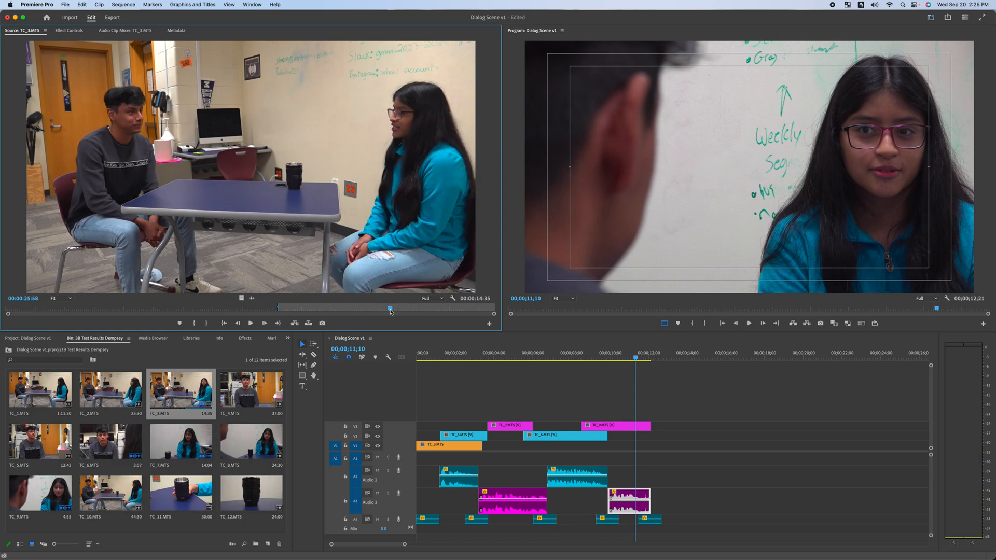
pyautogui.press('space')
pyautogui.click(399, 312)
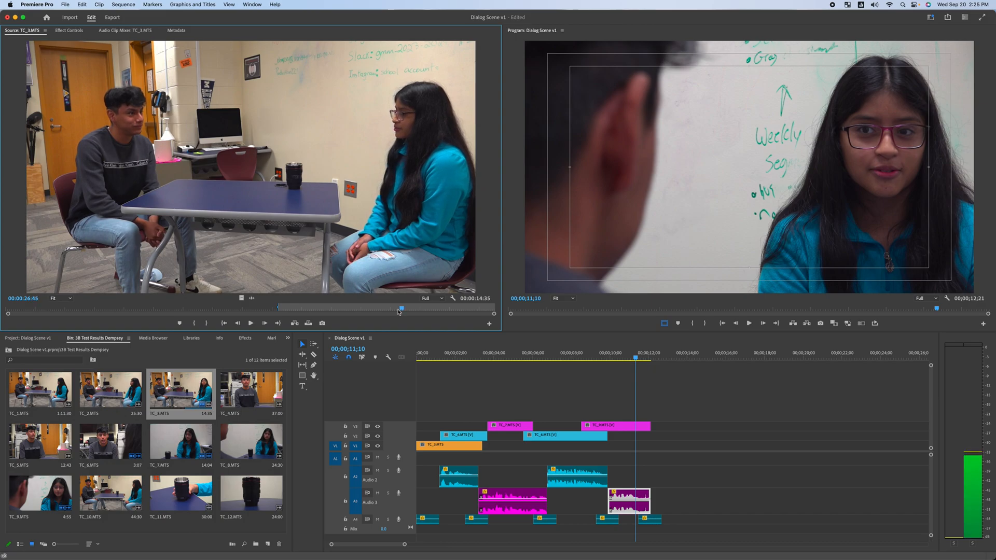
pyautogui.press('i')
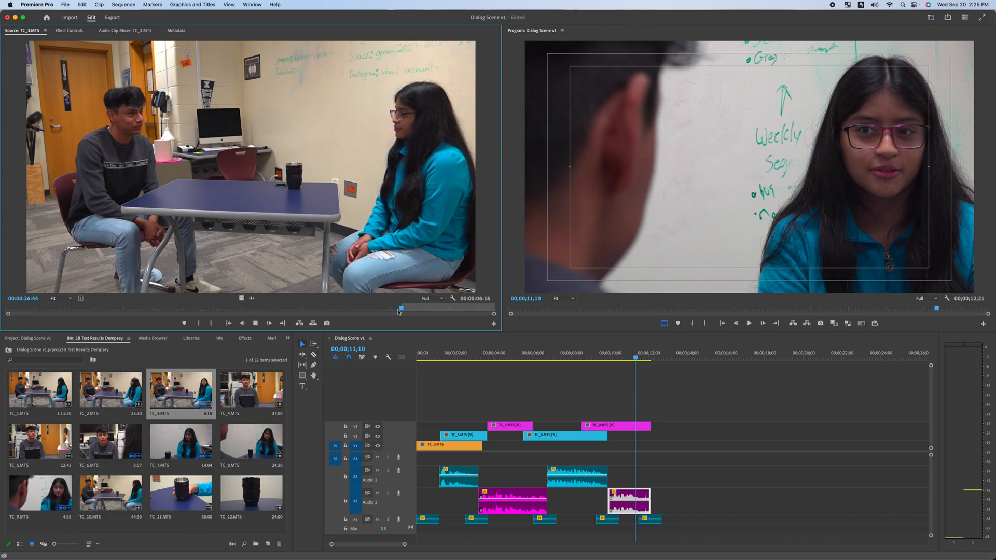
# Play TC_3 from the In point and mark its Out point at about 00:00:29:17.
pyautogui.press('space')
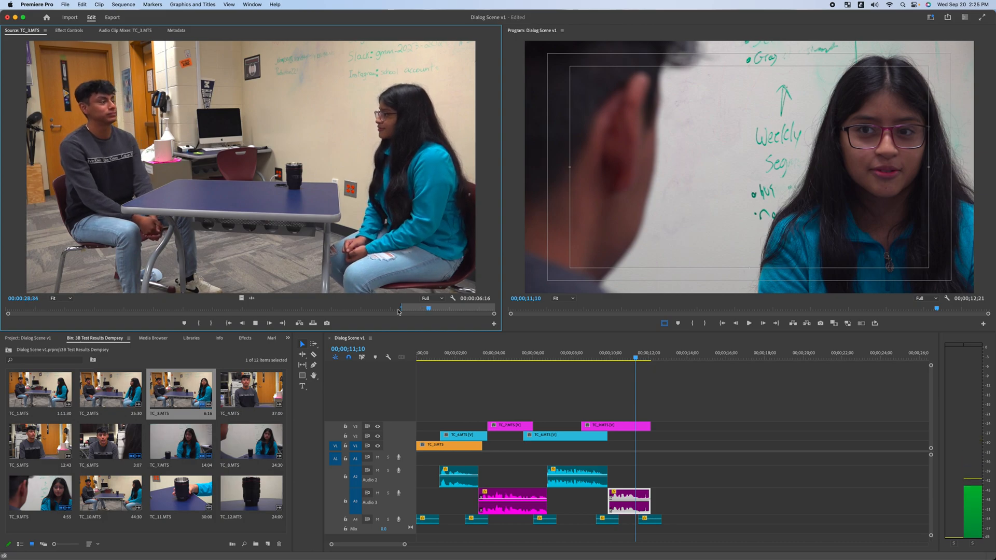
pyautogui.press('space')
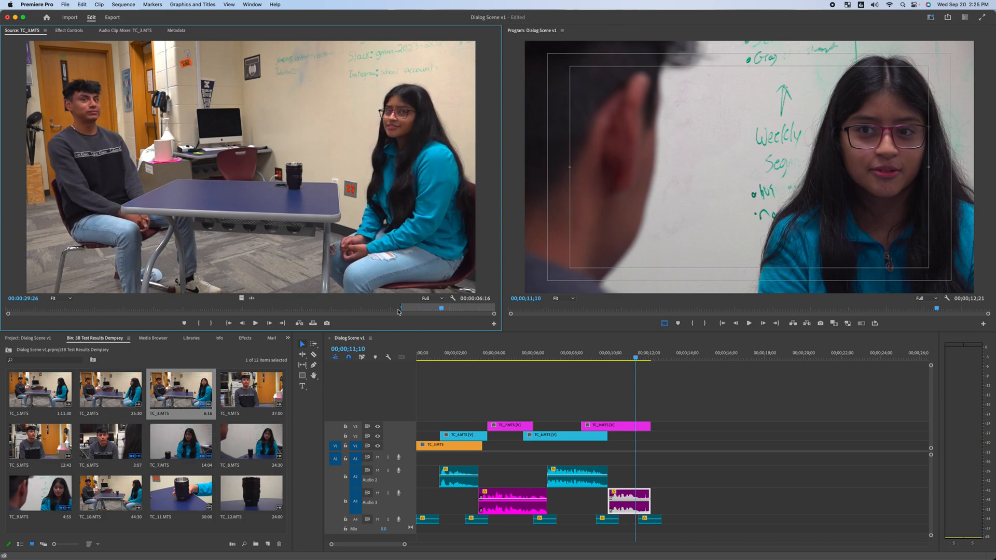
pyautogui.moveTo(403, 306); pyautogui.dragTo(400, 307)
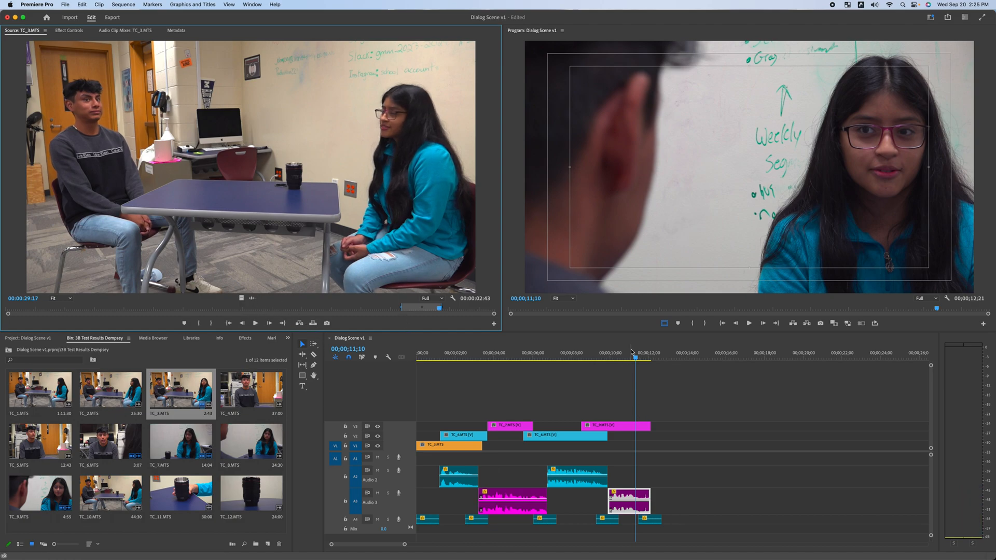
# Place only the video of the marked TC_3 section on V1, starting where the TC_9 audio begins at about 00;00;10;01.
pyautogui.moveTo(633, 356); pyautogui.dragTo(610, 375)
pyautogui.click(617, 486)
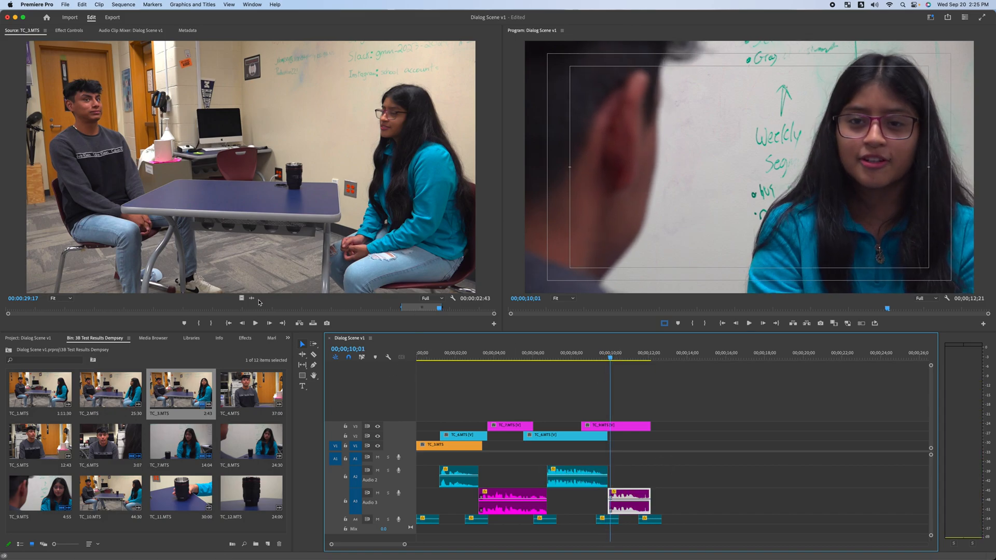
pyautogui.moveTo(244, 299); pyautogui.dragTo(614, 456)
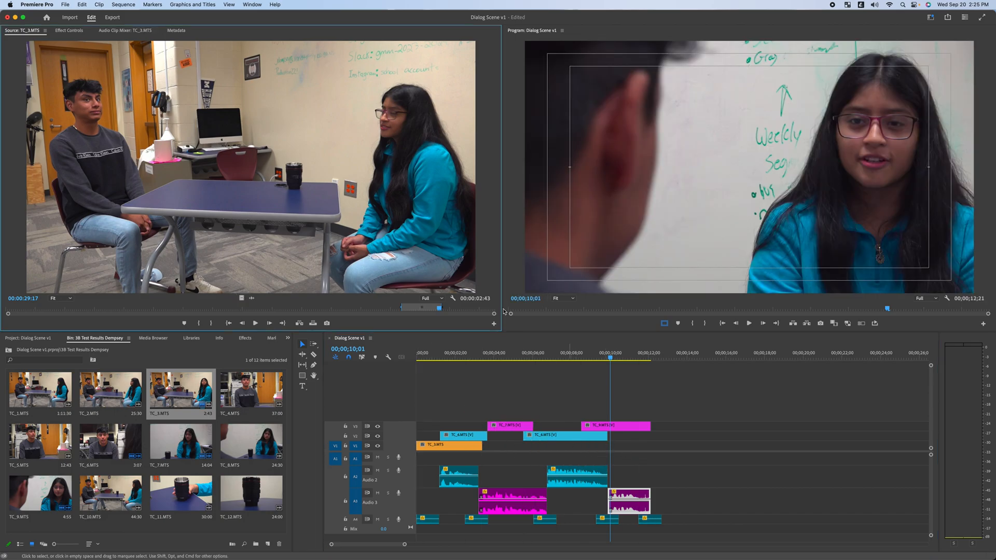
pyautogui.moveTo(241, 299); pyautogui.dragTo(619, 449)
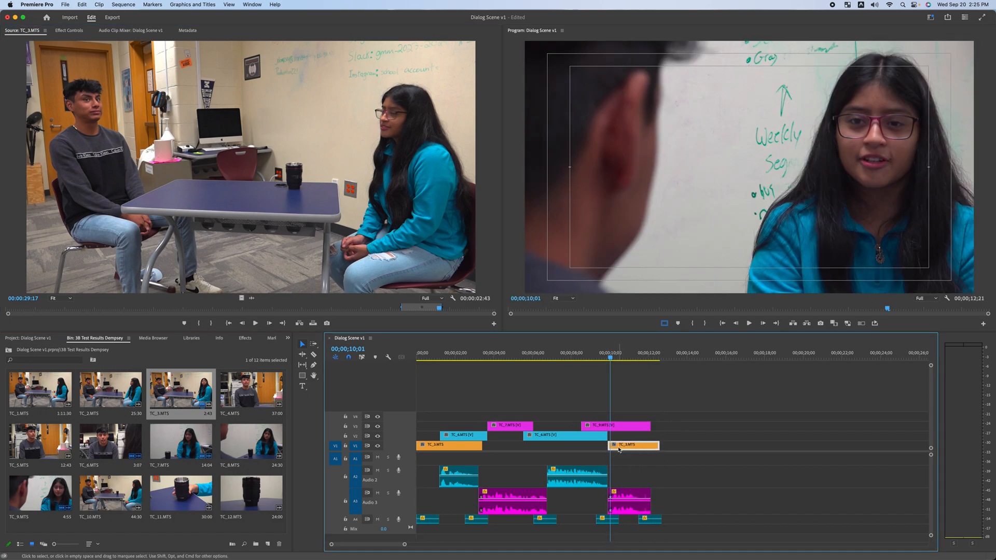
# Trim the TC_9 video's end on V3 back to reveal the closing TC_3 shot, and play from the second TC_6 clip through the cut.
pyautogui.moveTo(608, 357); pyautogui.dragTo(621, 357)
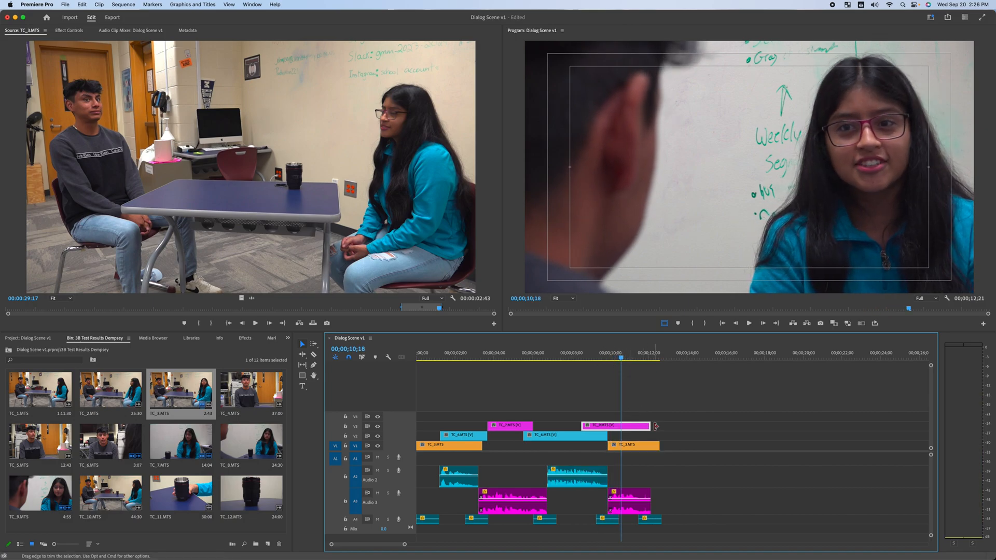
pyautogui.press('space')
pyautogui.moveTo(648, 426); pyautogui.dragTo(625, 426)
pyautogui.click(601, 358)
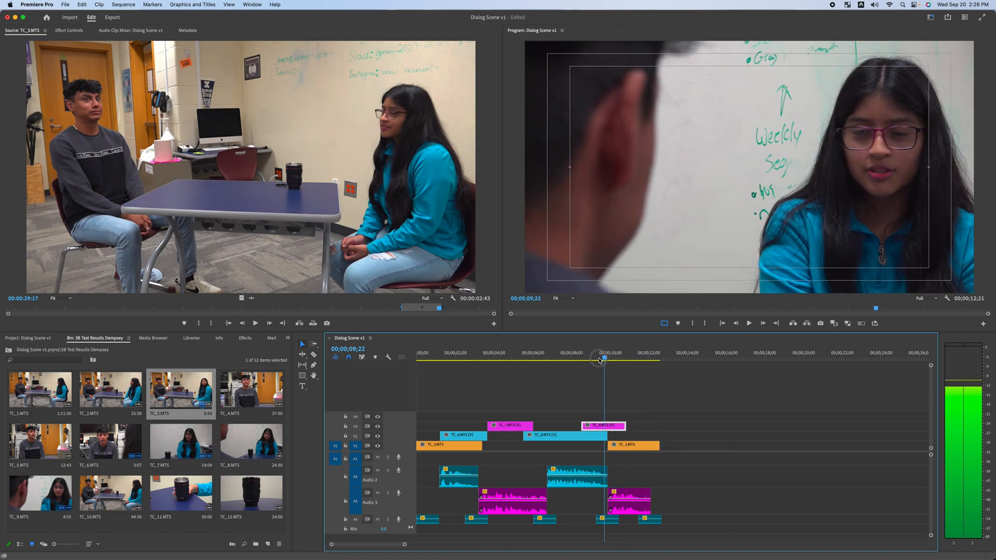
pyautogui.click(562, 380)
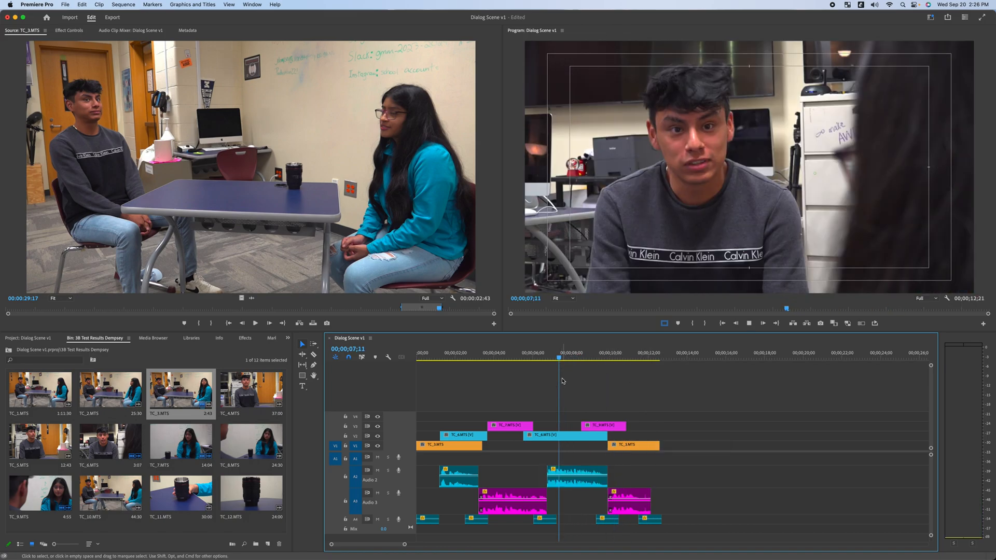
pyautogui.press('space')
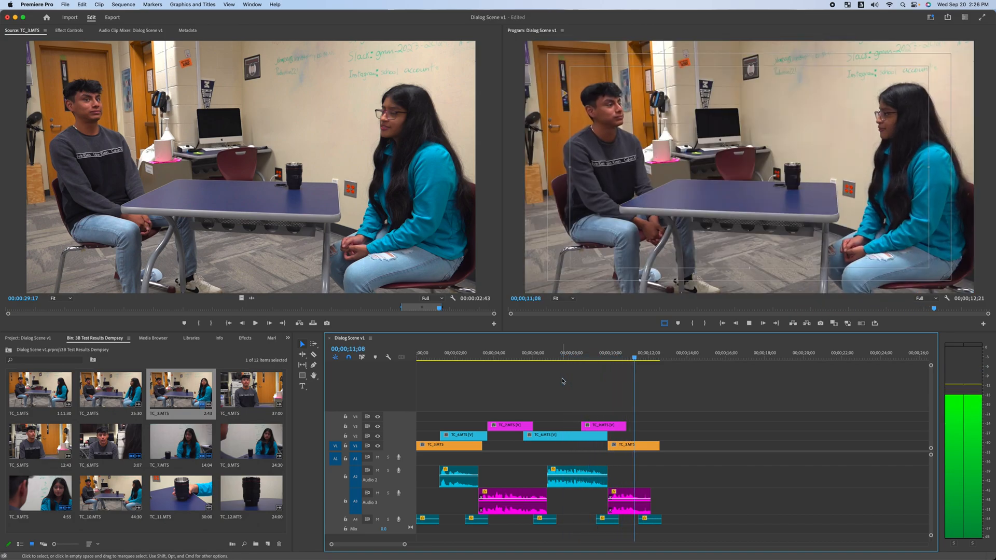
pyautogui.press('space')
# Replay the cut into the closing TC_3 wide shot, and scrub the whole sequence from its start to compare the shots.
pyautogui.moveTo(631, 357); pyautogui.dragTo(612, 360)
pyautogui.press('space')
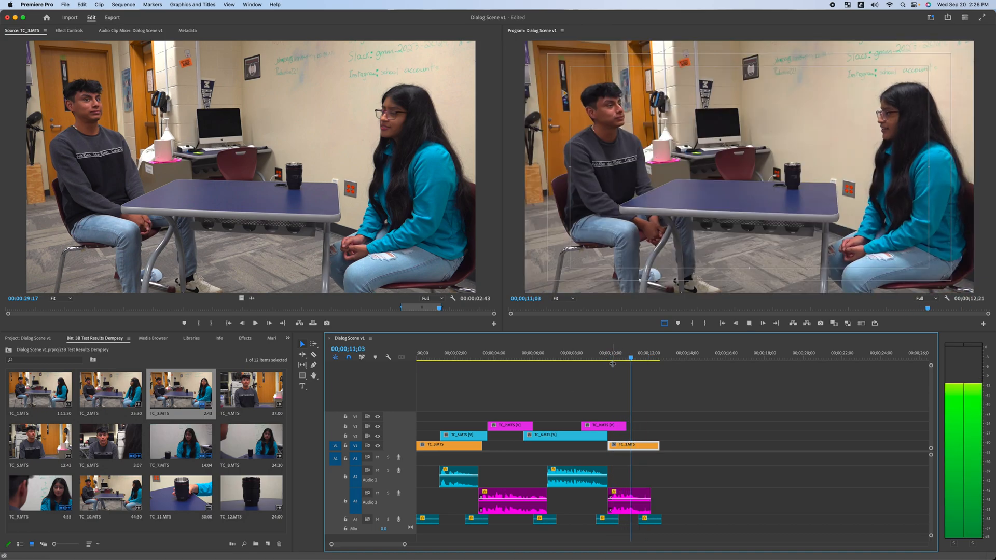
pyautogui.press('space')
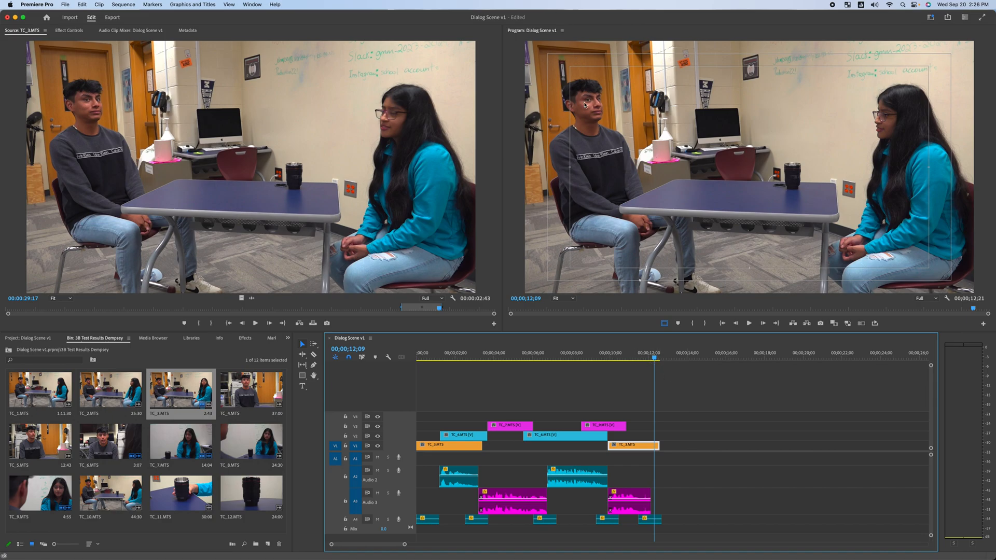
pyautogui.moveTo(652, 358); pyautogui.dragTo(415, 363)
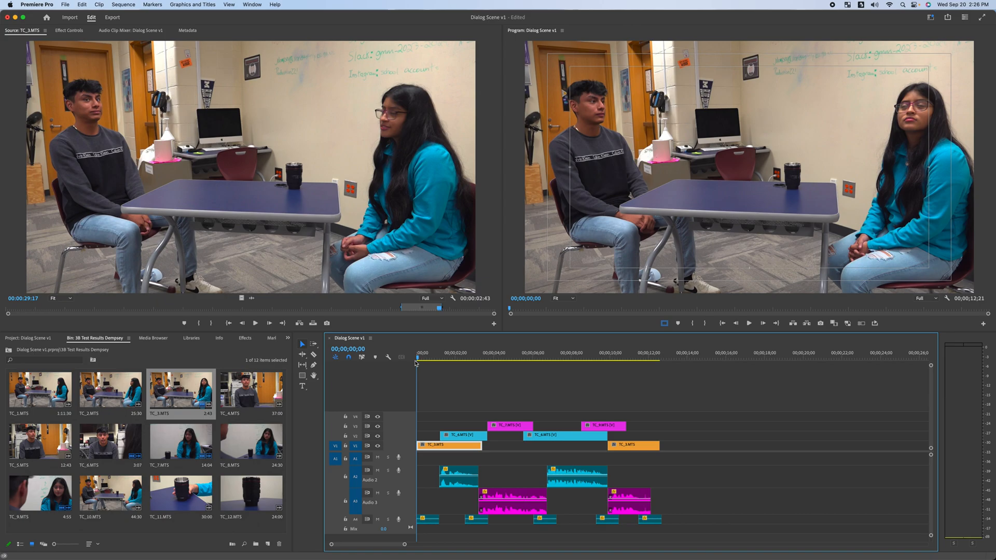
pyautogui.moveTo(431, 364); pyautogui.dragTo(629, 363)
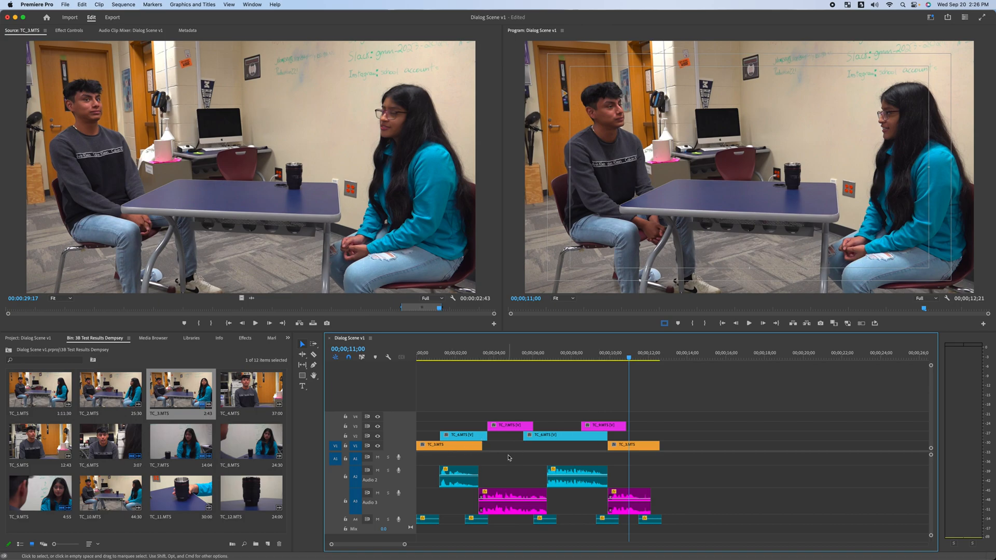
# Delete all empty audio tracks from the sequence.
pyautogui.rightClick(410, 458)
pyautogui.click(444, 514)
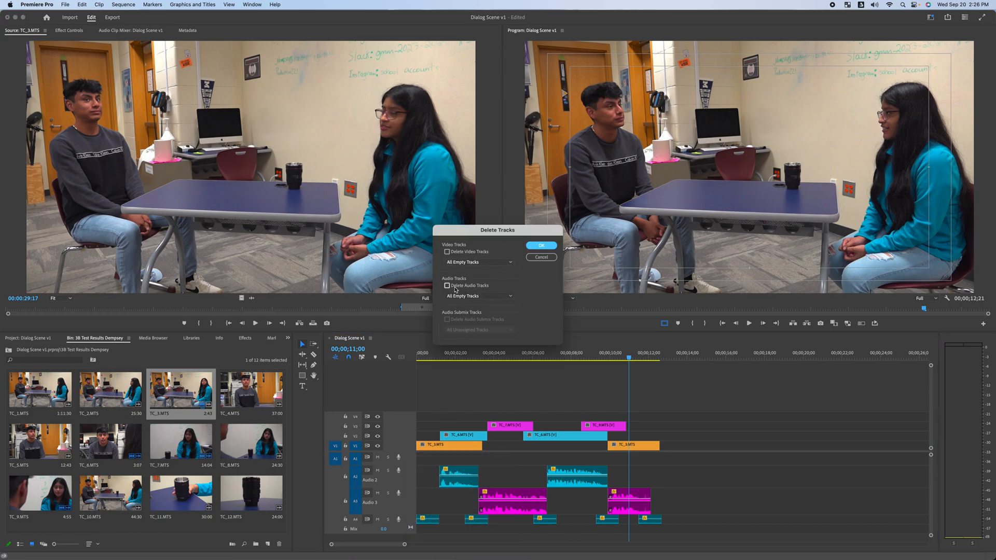
pyautogui.press('Return')
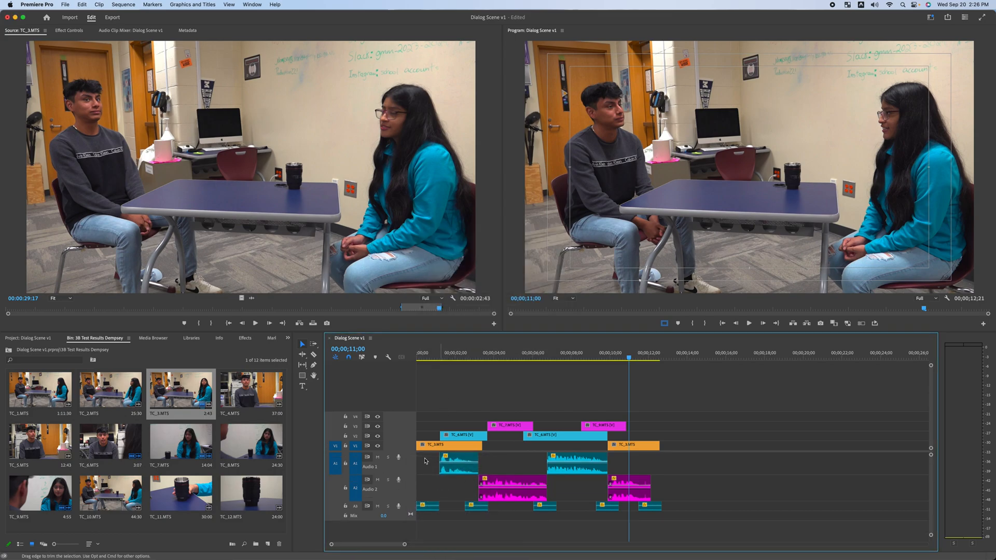
# Play the scene from the sequence start through to the closing wide shot.
pyautogui.press('Home')
pyautogui.press('space')
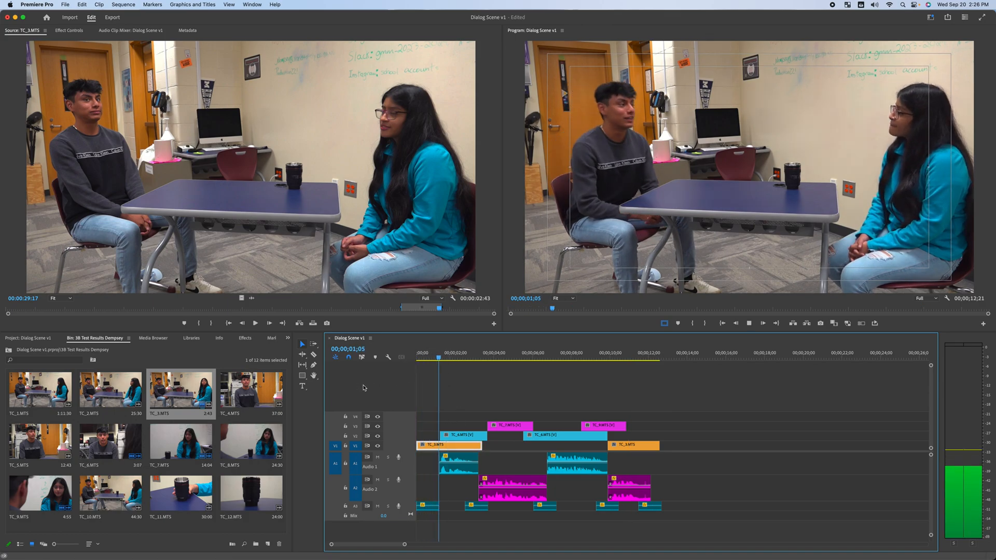
pyautogui.press('space')
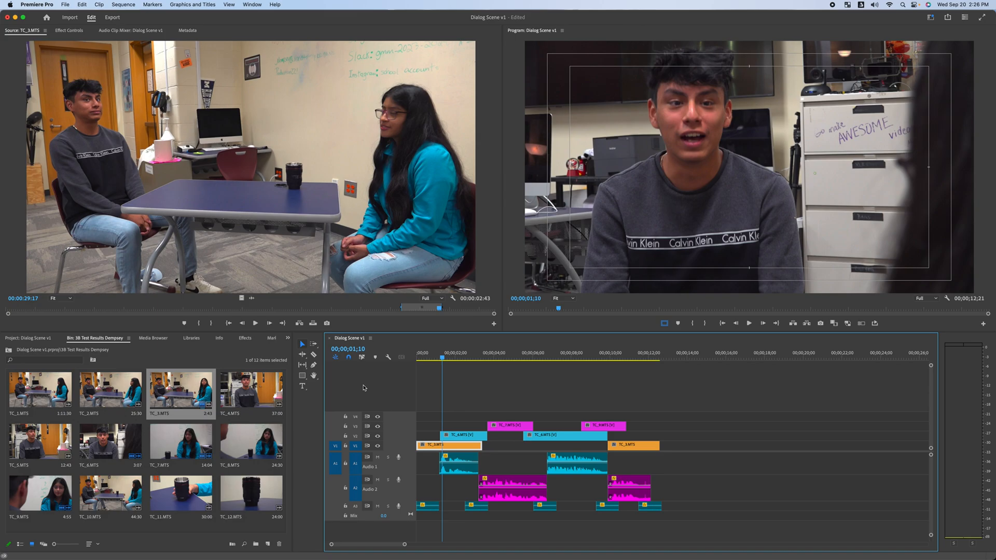
pyautogui.press('space')
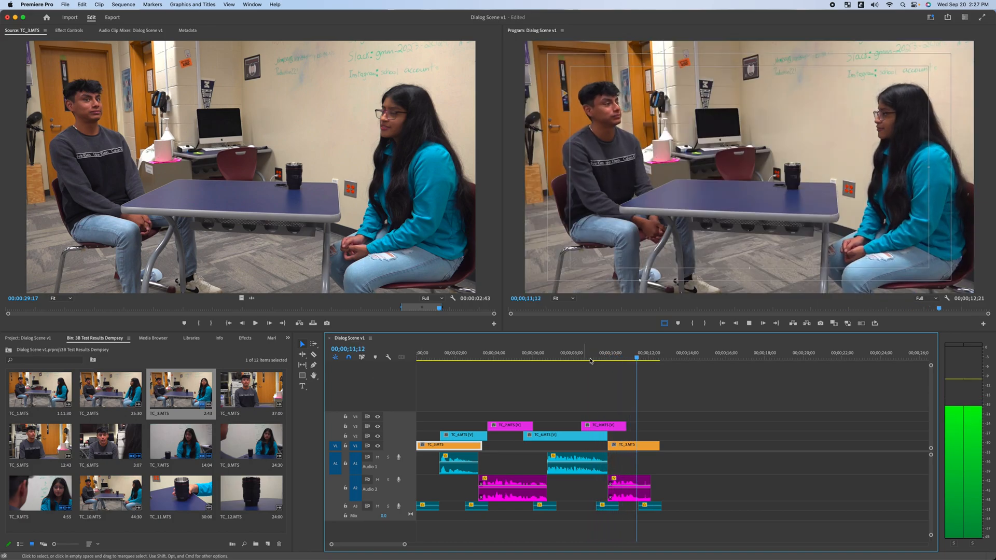
# Normalize the max peak of the second TC_6 audio clip on Audio 1.
pyautogui.click(568, 470)
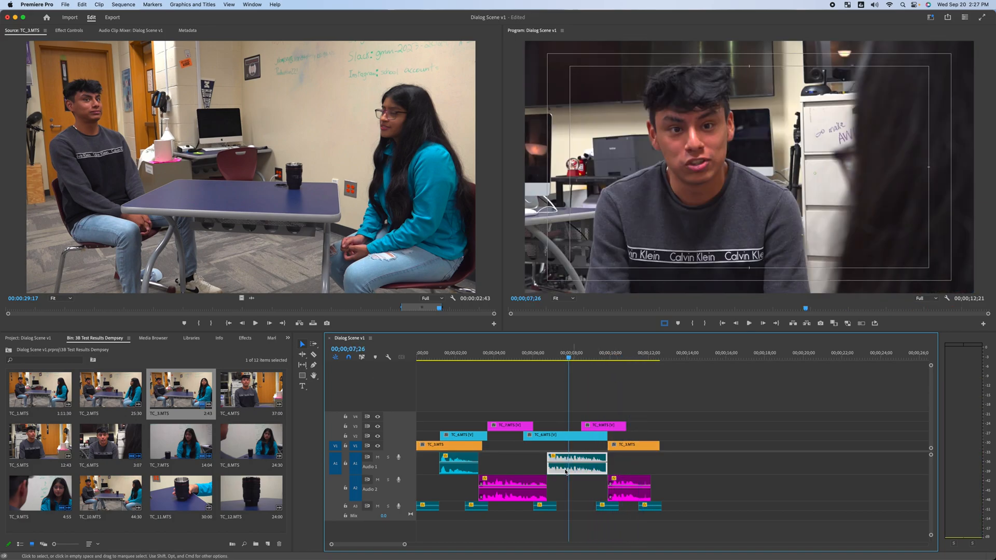
pyautogui.rightClick(560, 472)
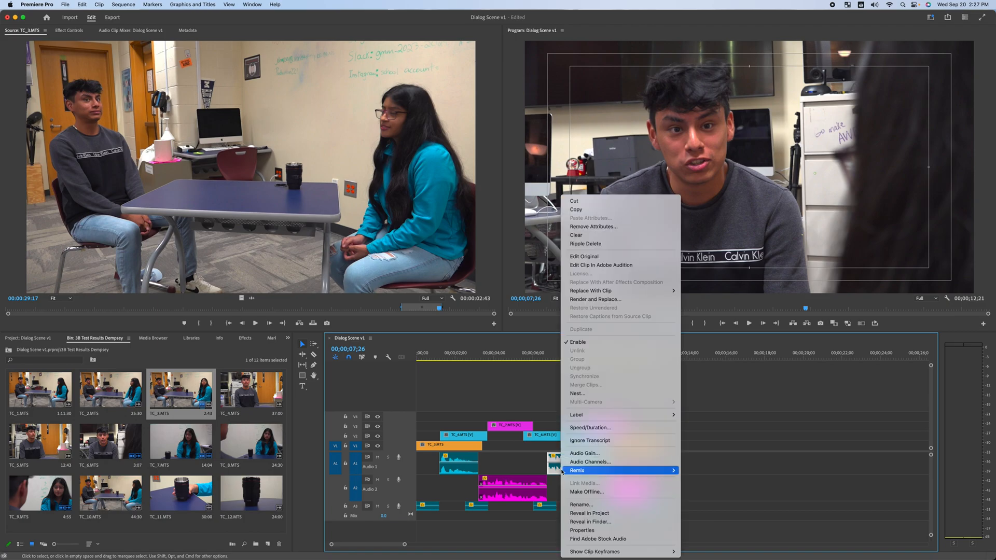
pyautogui.click(612, 452)
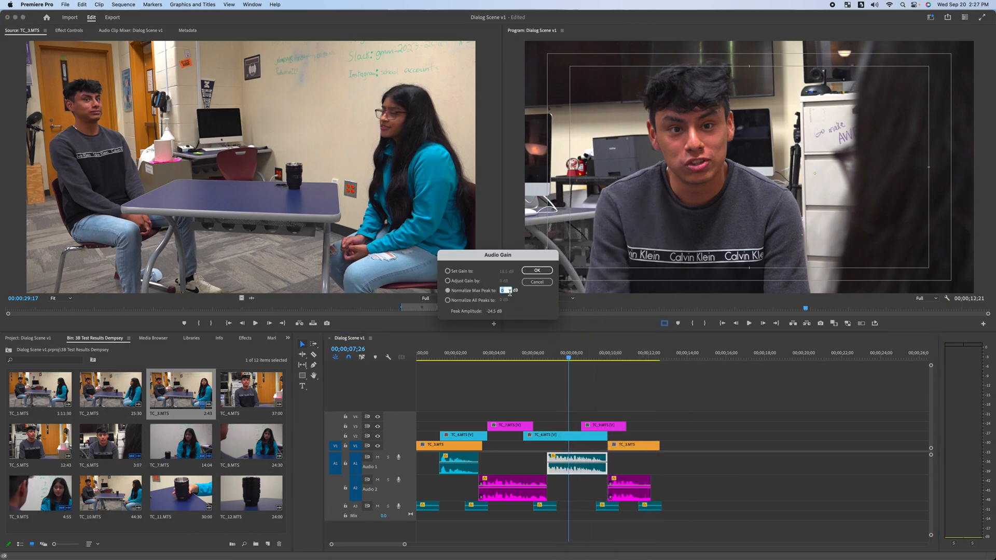
pyautogui.press('Return')
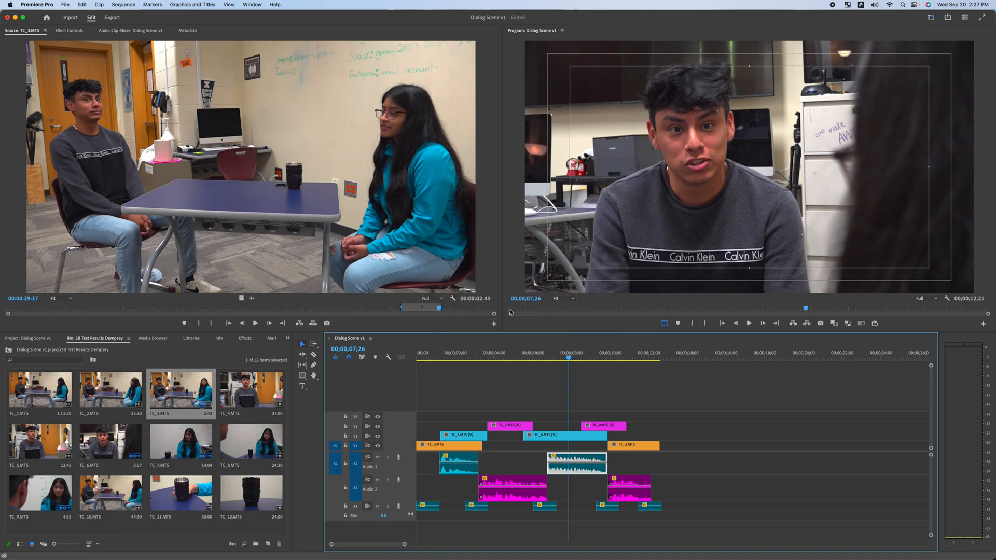
# Play from the start of the second TC_6 clip to the sequence's end, and return the playhead to 00;00;00;00.
pyautogui.click(533, 357)
pyautogui.press('space')
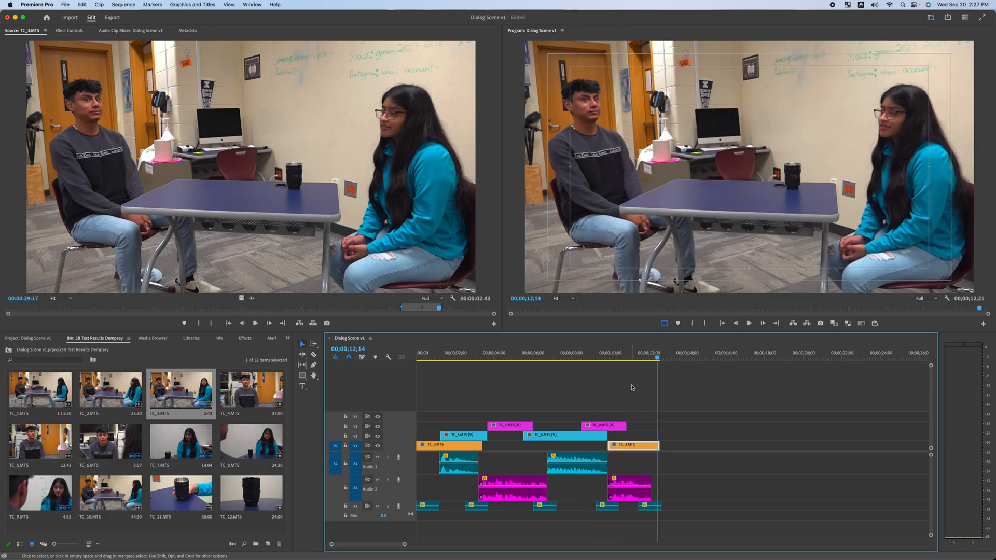
pyautogui.moveTo(631, 356); pyautogui.dragTo(348, 348)
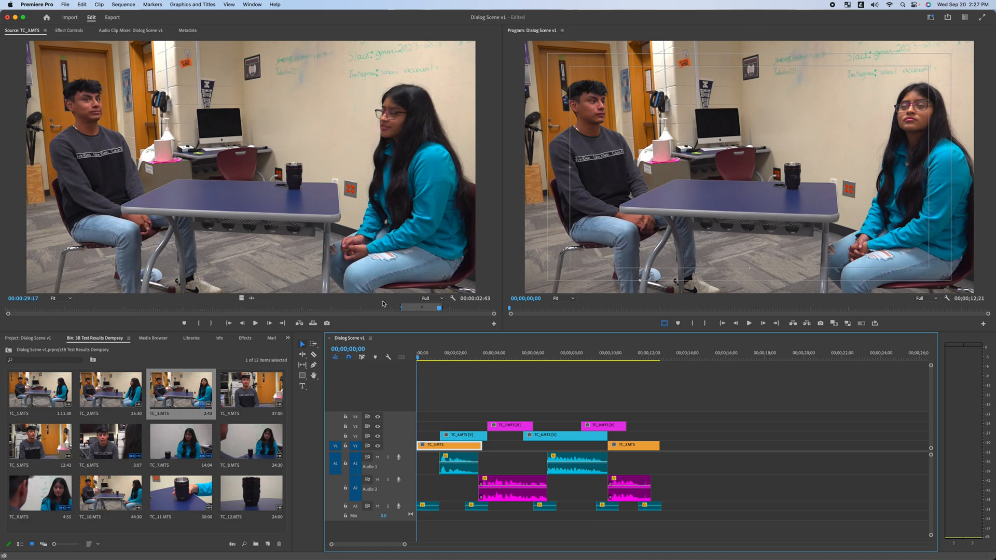
pyautogui.moveTo(419, 358); pyautogui.dragTo(368, 364)
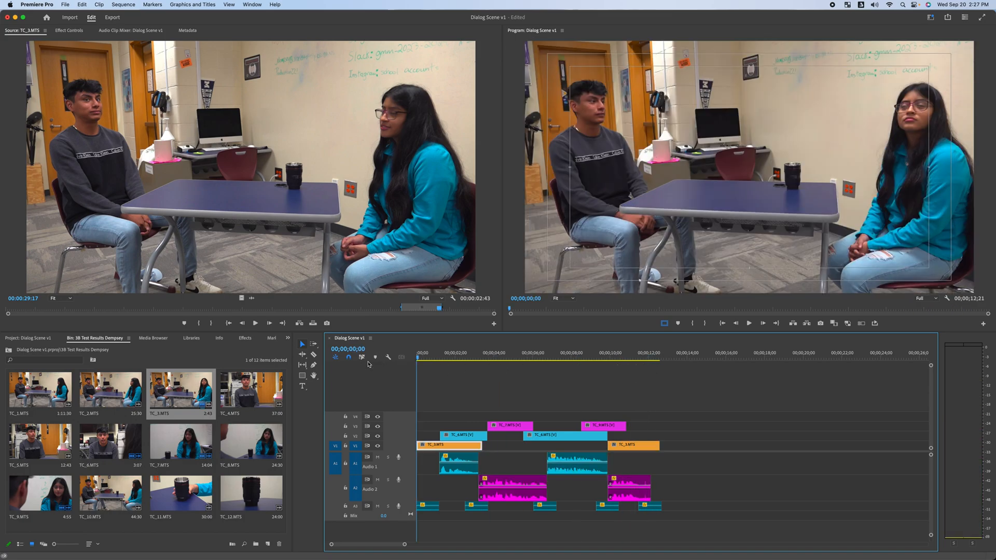